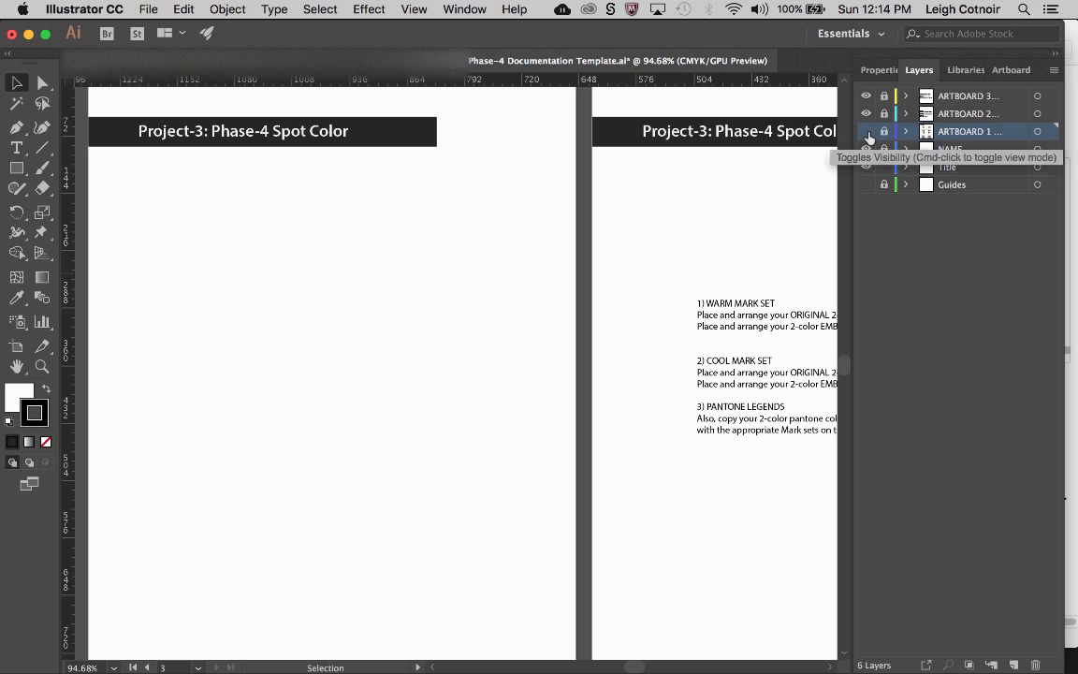
Make the ARTBOARD 1 layer's template content visible.
click(868, 137)
click(869, 137)
click(869, 137)
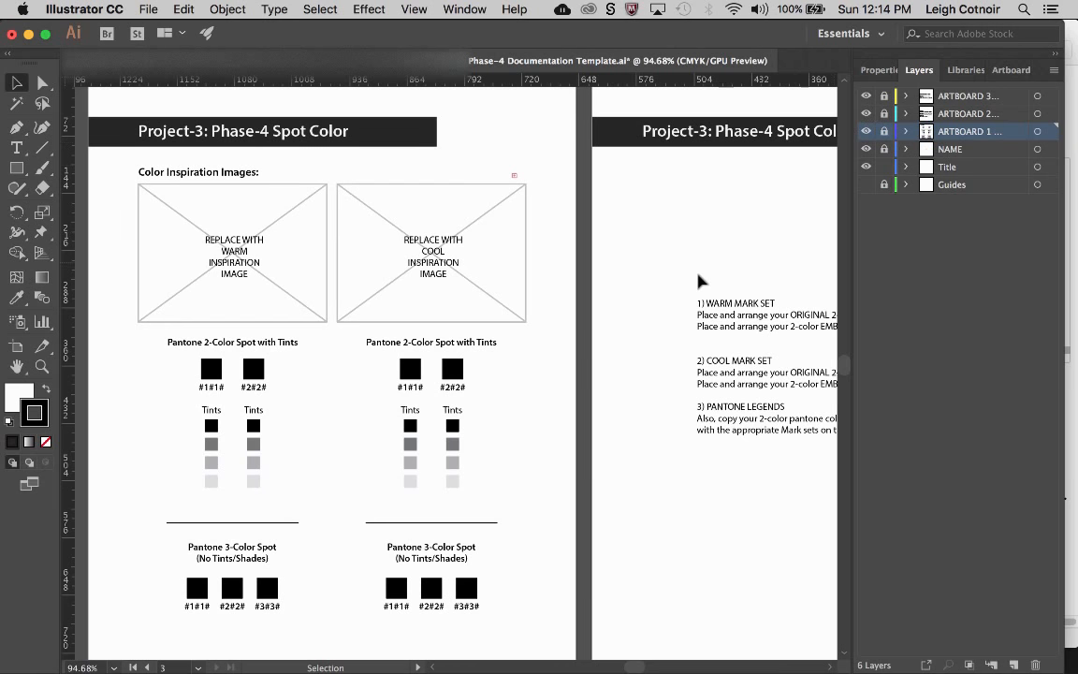
Review the template's three artboards, including the inspiration image placeholders, Pantone legends, and the mark set and pattern instructions.
scroll(698, 281, right, 5)
scroll(698, 282, right, 8)
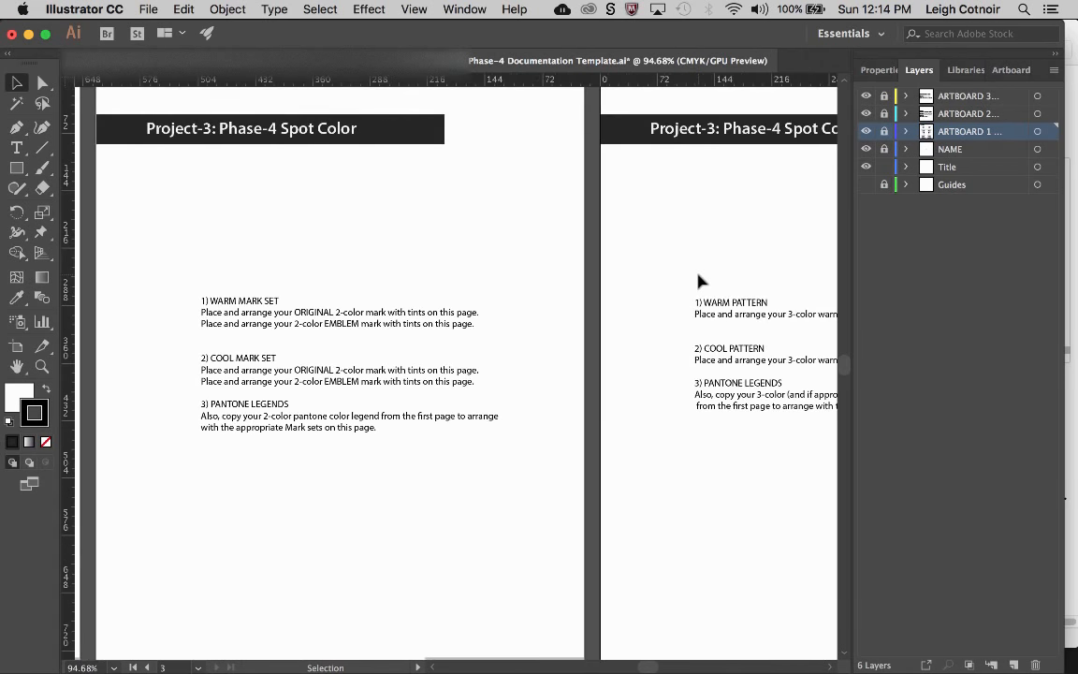
click(885, 96)
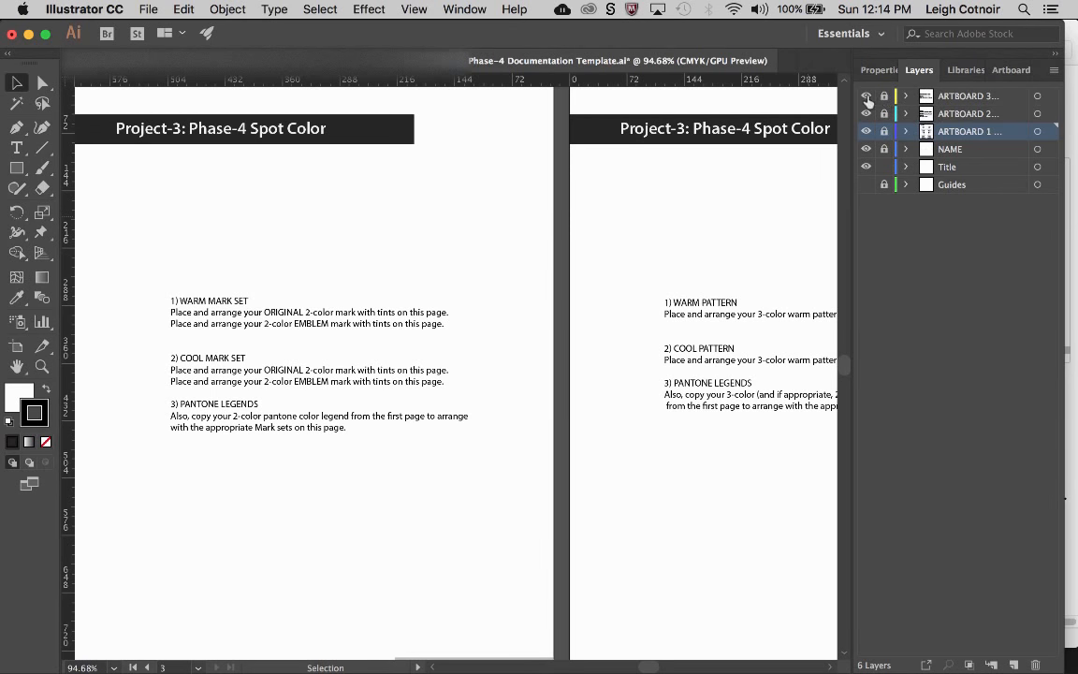
click(867, 97)
click(867, 97)
scroll(650, 294, left, 8)
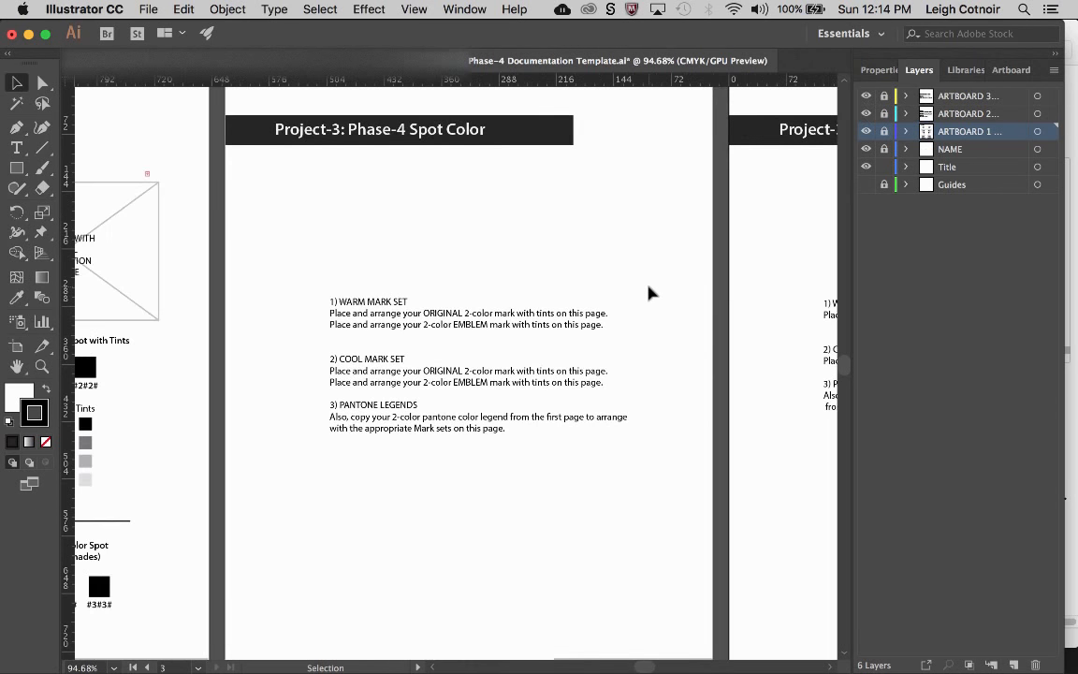
scroll(650, 294, left, 10)
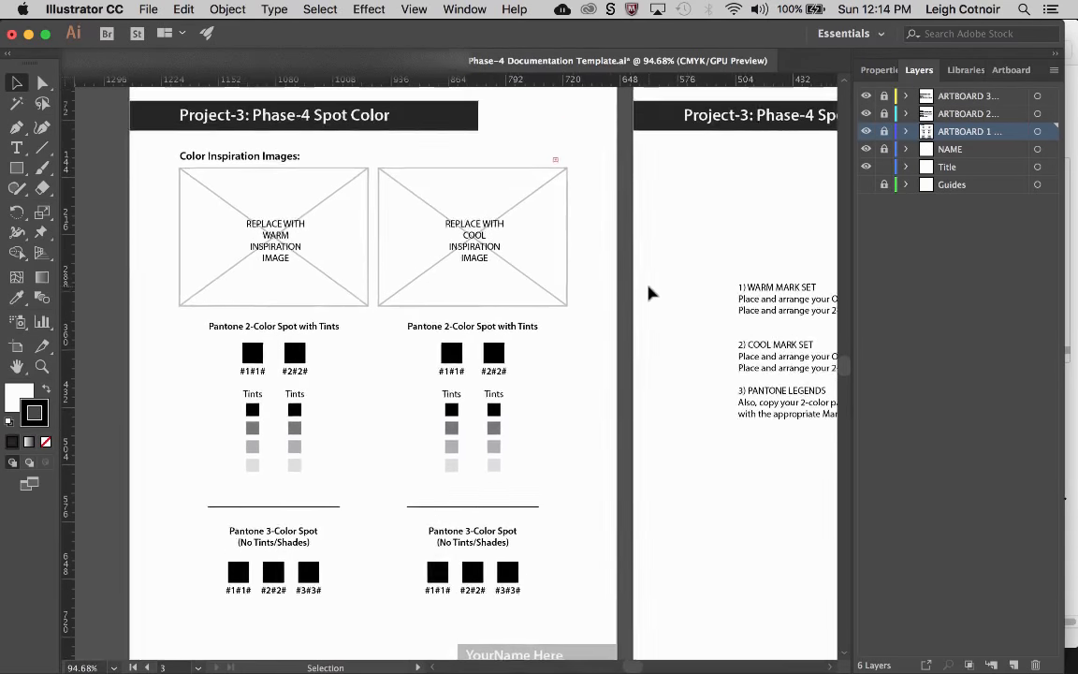
scroll(353, 334, right, 2)
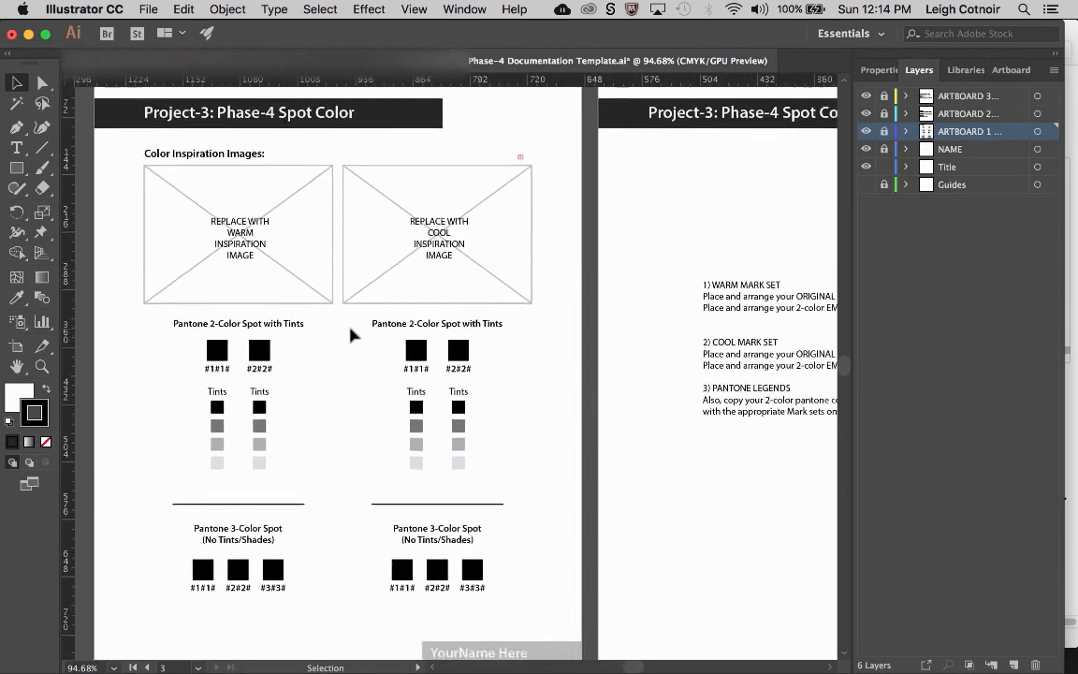
scroll(352, 336, left, 1)
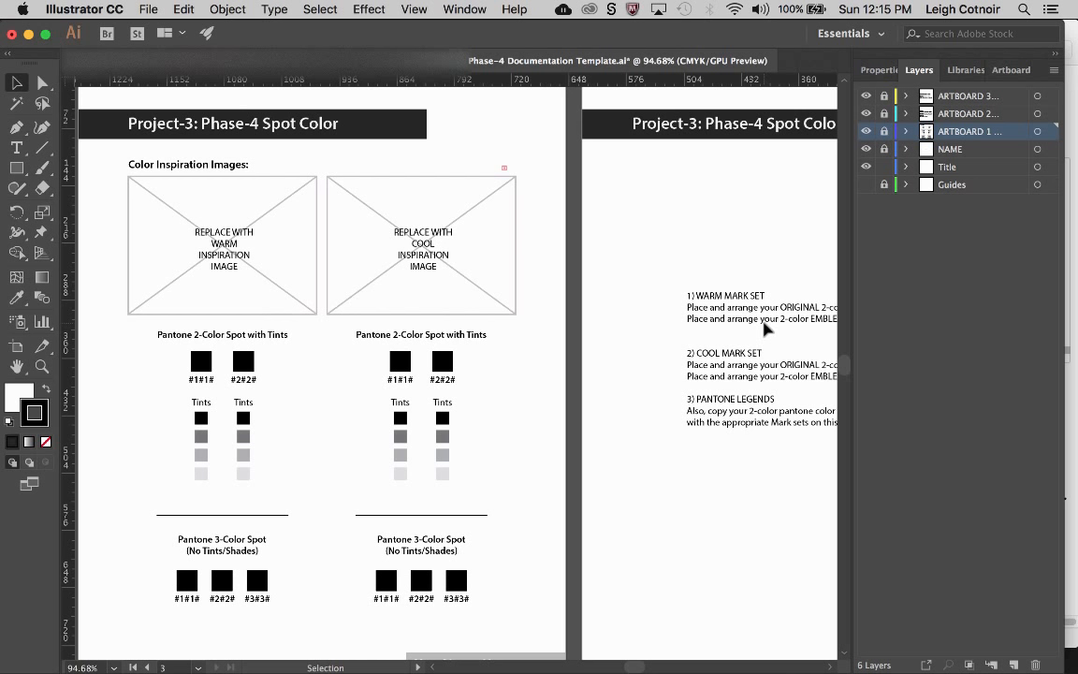
scroll(766, 307, right, 5)
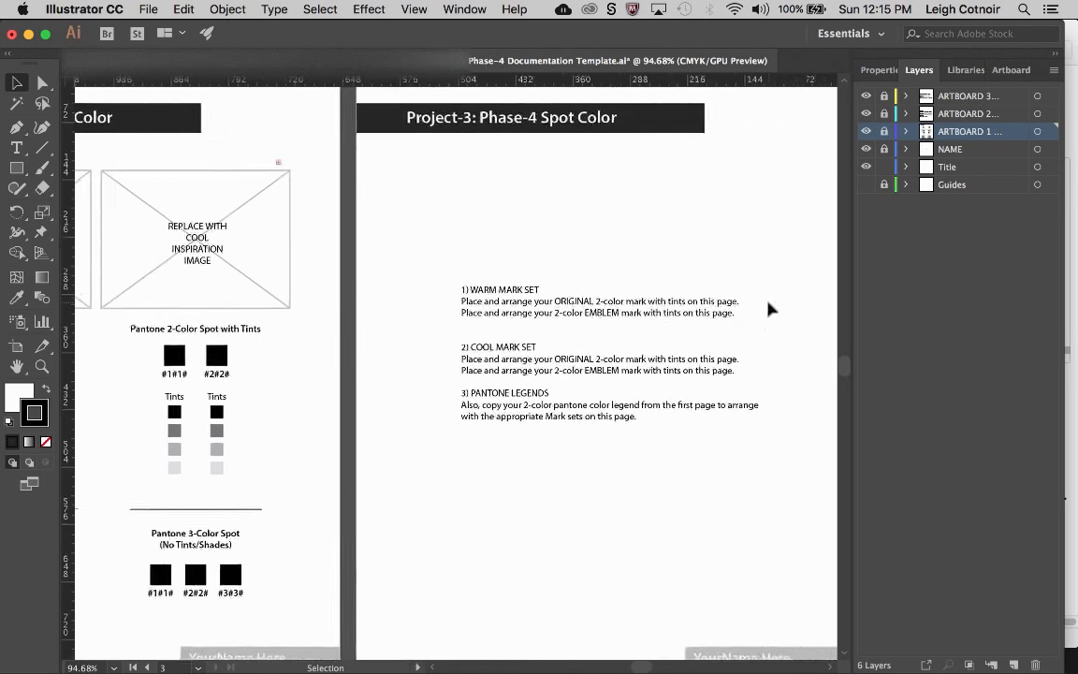
scroll(768, 309, right, 3)
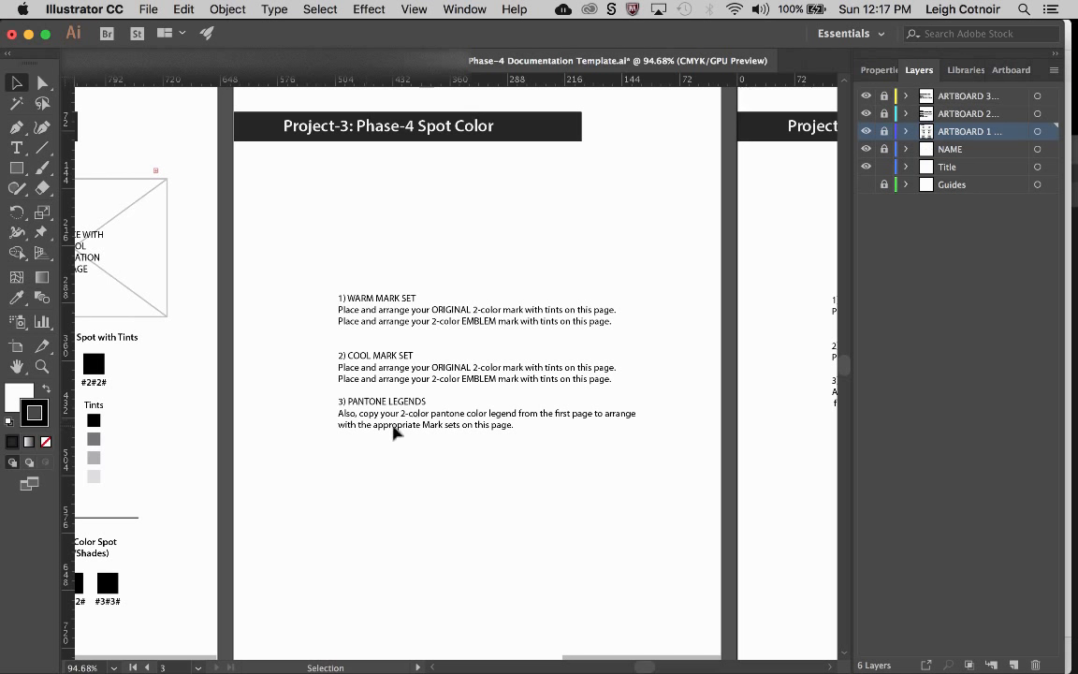
scroll(379, 435, left, 5)
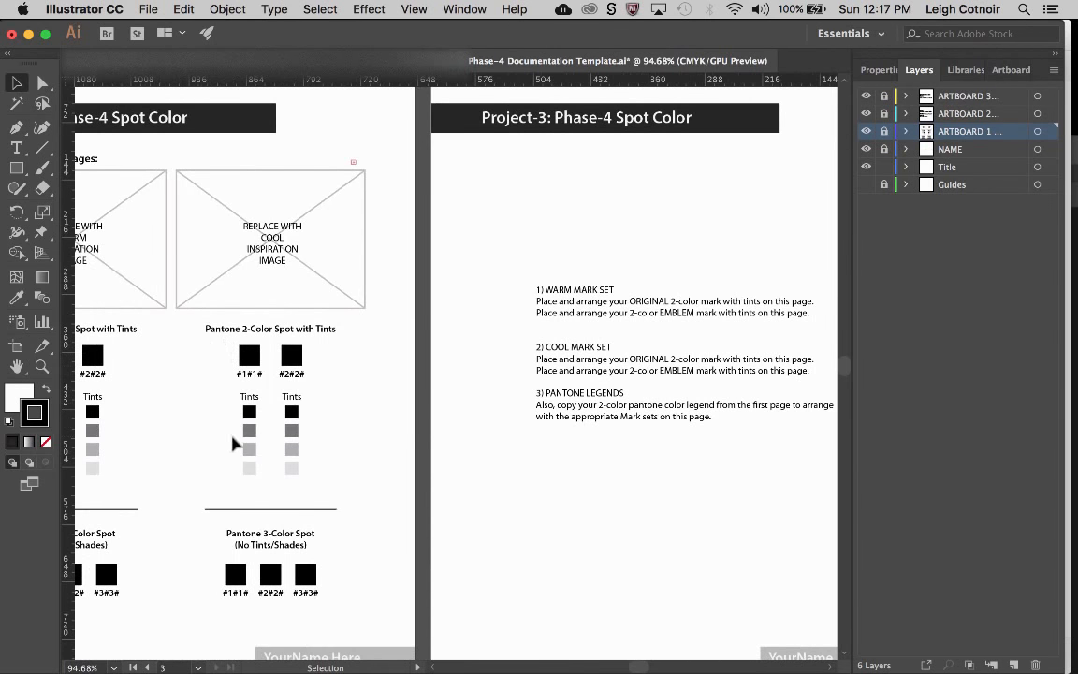
scroll(241, 470, right, 3)
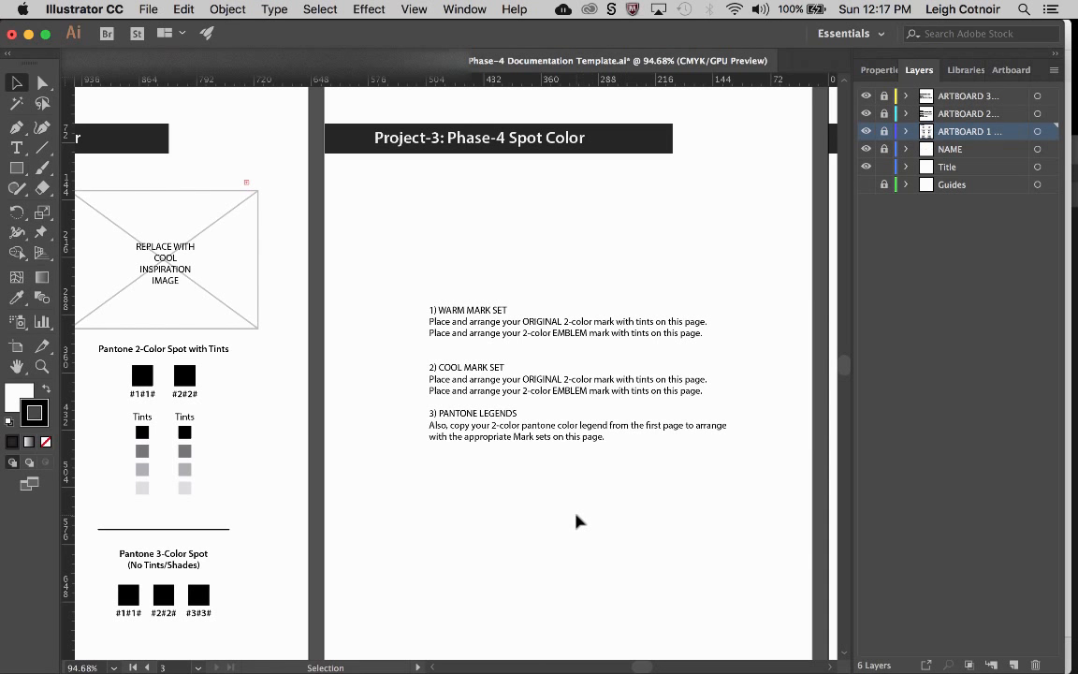
Unlock the ARTBOARD 2 layer, hide and lock its instruction text, and make that layer active.
click(884, 131)
click(905, 114)
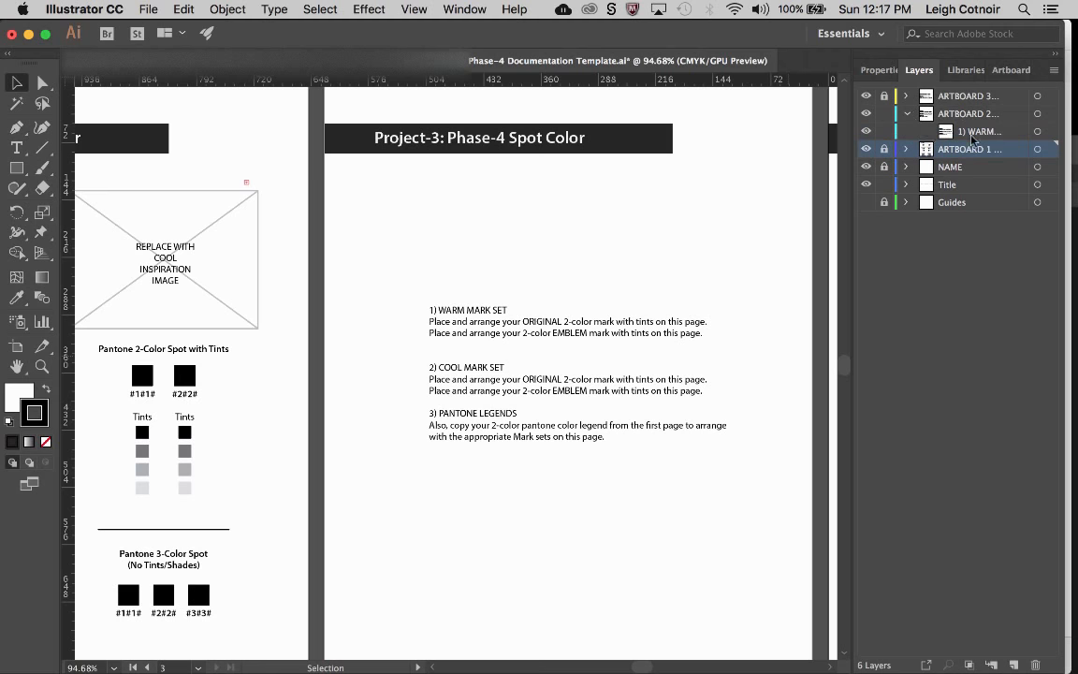
click(866, 131)
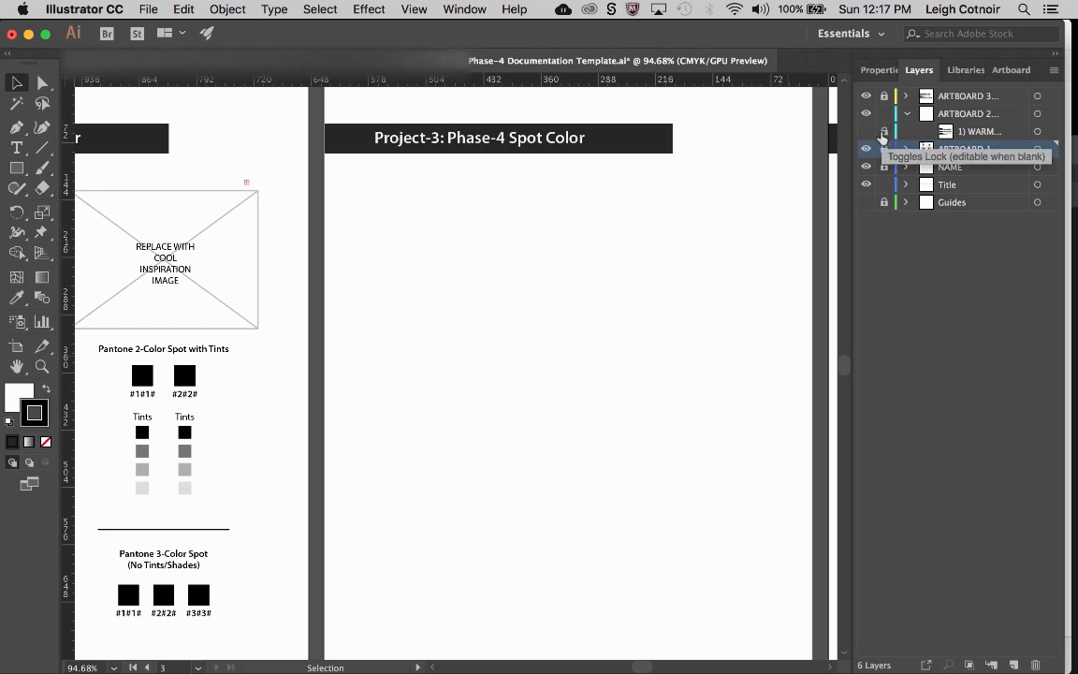
click(881, 133)
click(967, 116)
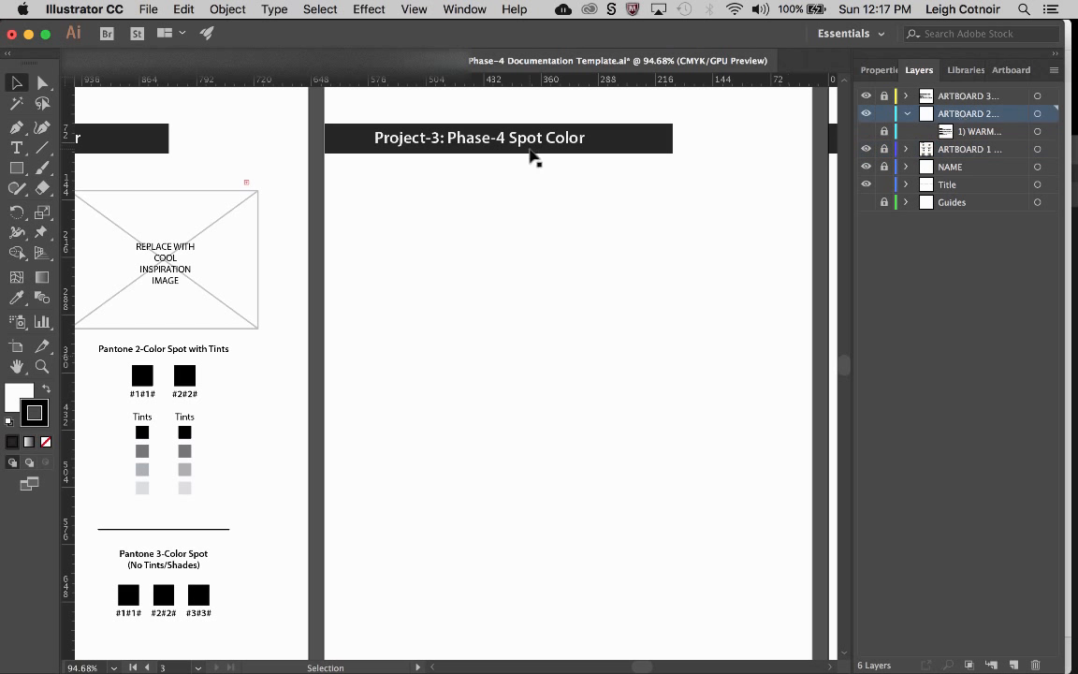
Copy the black mark's group from the other open document and paste it into the template's ARTBOARD 2 layer.
click(202, 60)
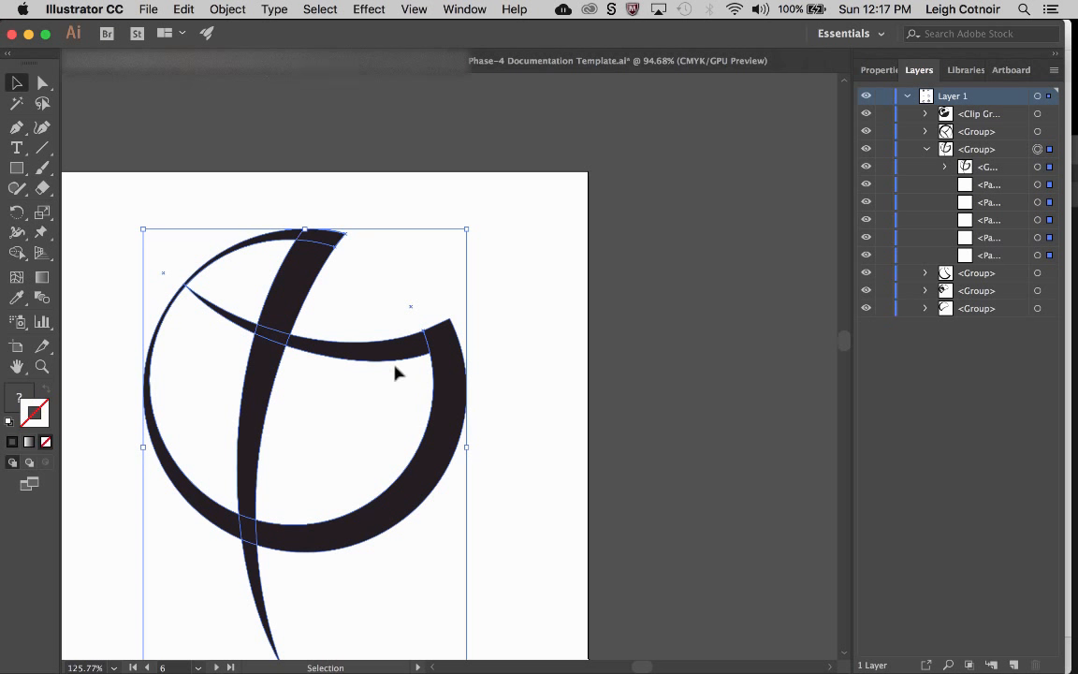
scroll(395, 372, down, 4)
scroll(395, 373, left, 2)
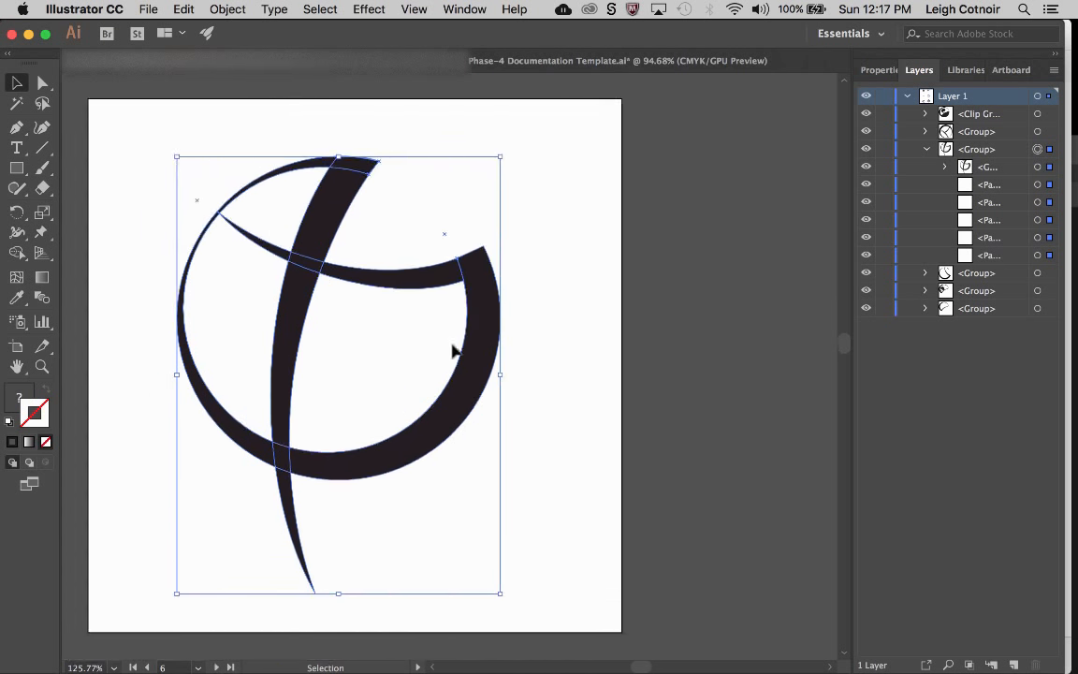
click(640, 64)
scroll(489, 390, right, 2)
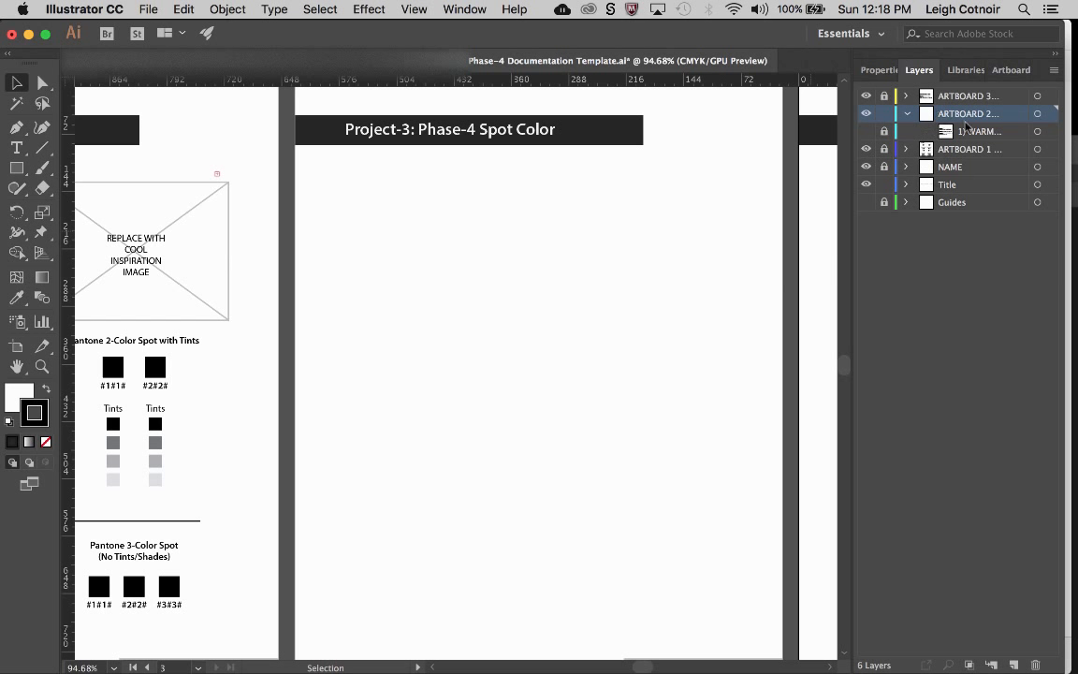
key(super+v)
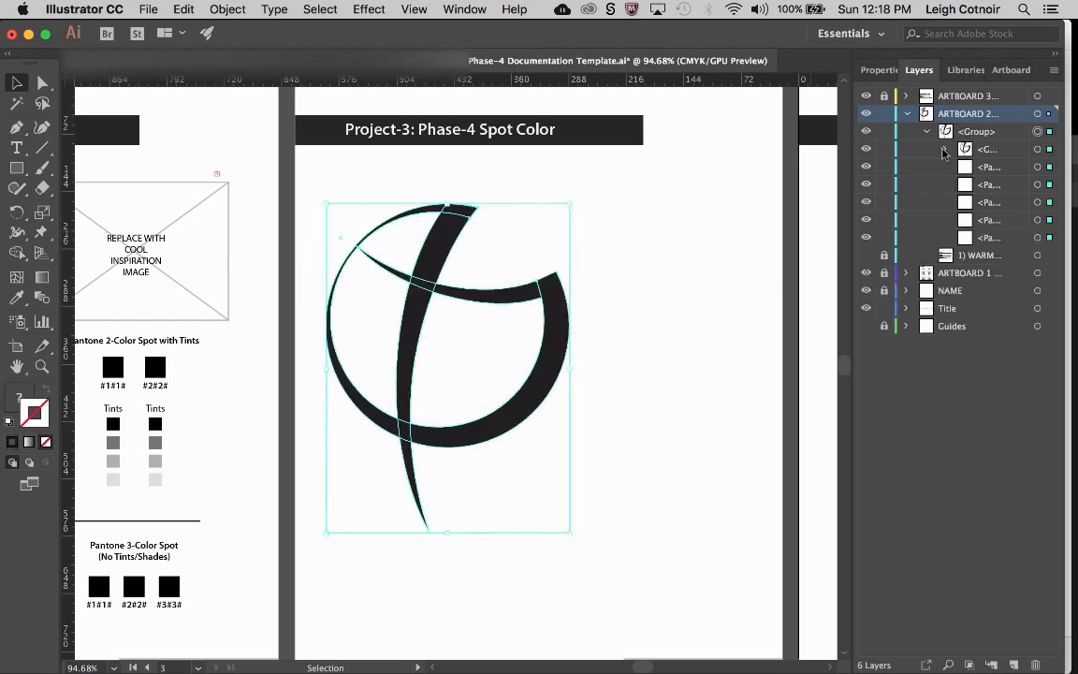
click(946, 150)
click(946, 150)
click(927, 131)
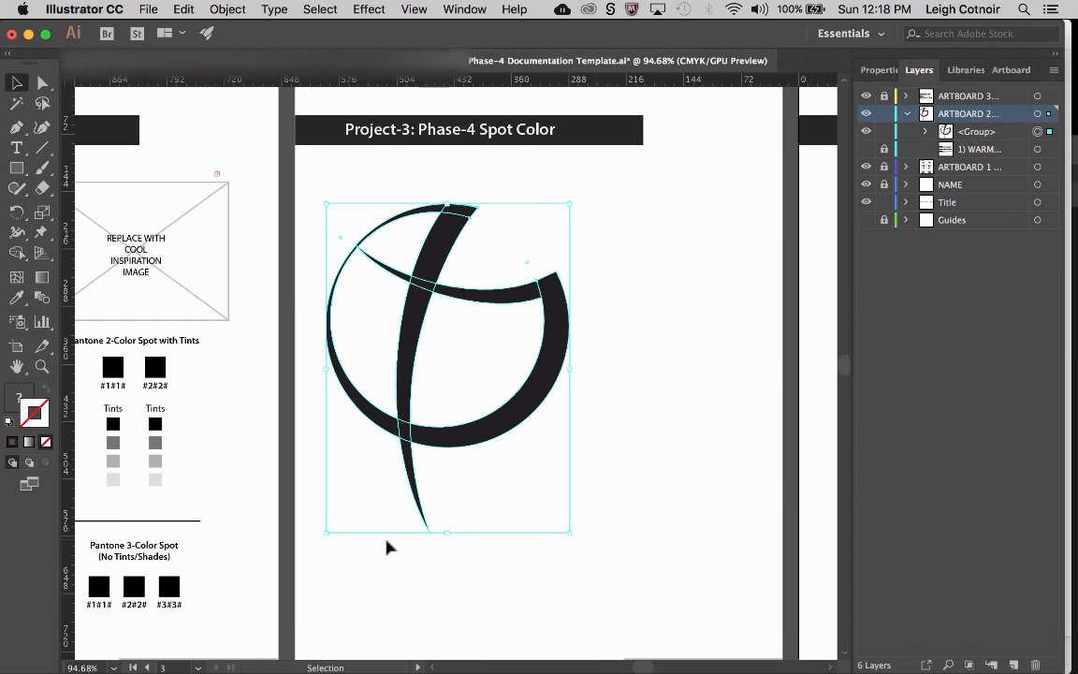
Scale the pasted mark down to about half its size and position it in the upper left of the second artboard.
drag(326, 532, 415, 443)
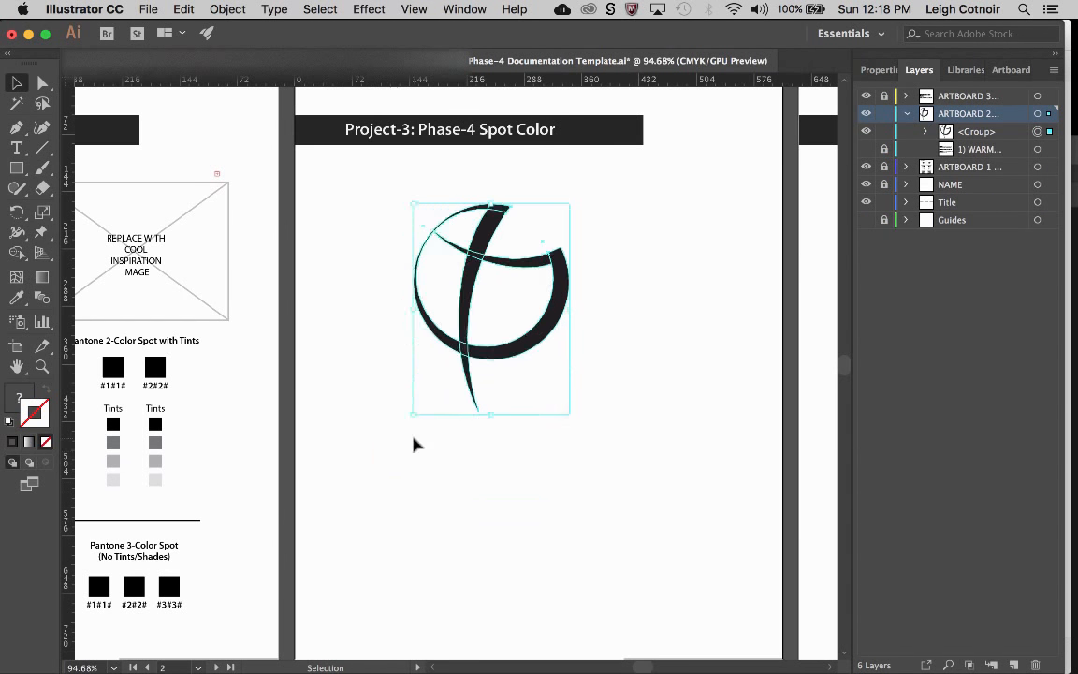
scroll(414, 444, up, 1)
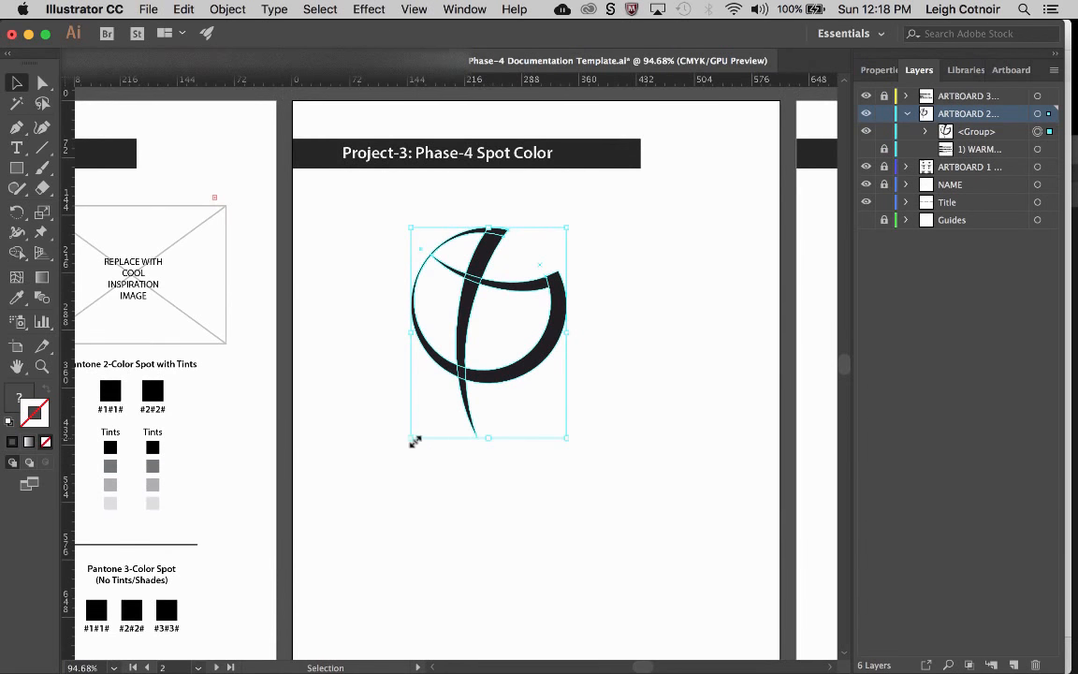
drag(409, 437, 448, 402)
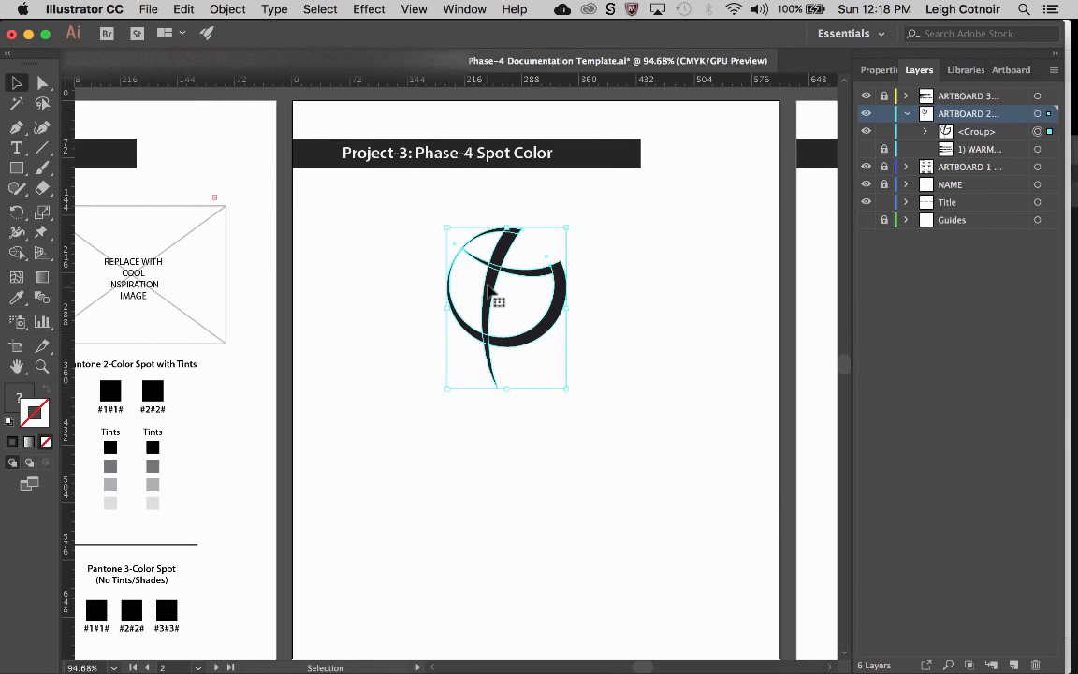
drag(489, 288, 426, 306)
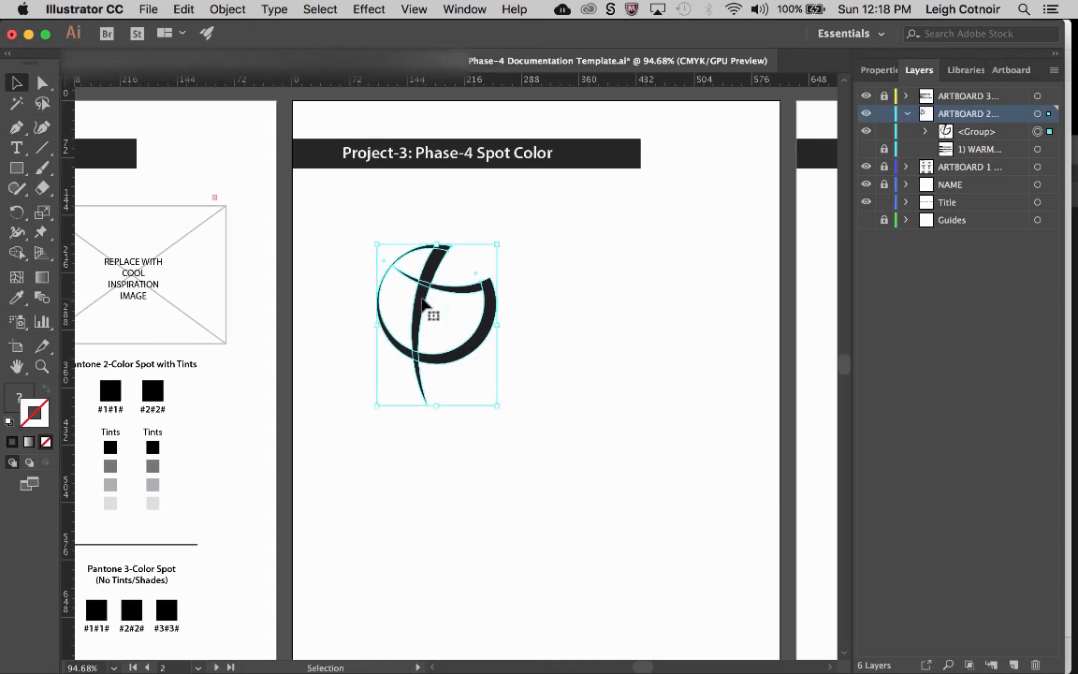
scroll(502, 511, down, 2)
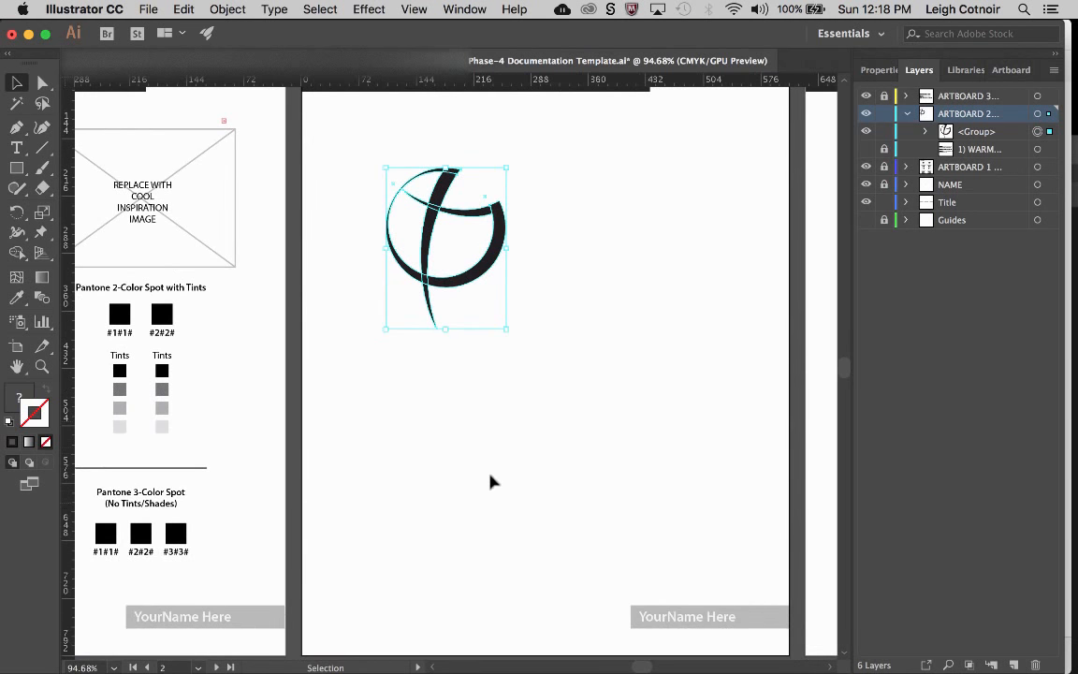
scroll(509, 501, up, 2)
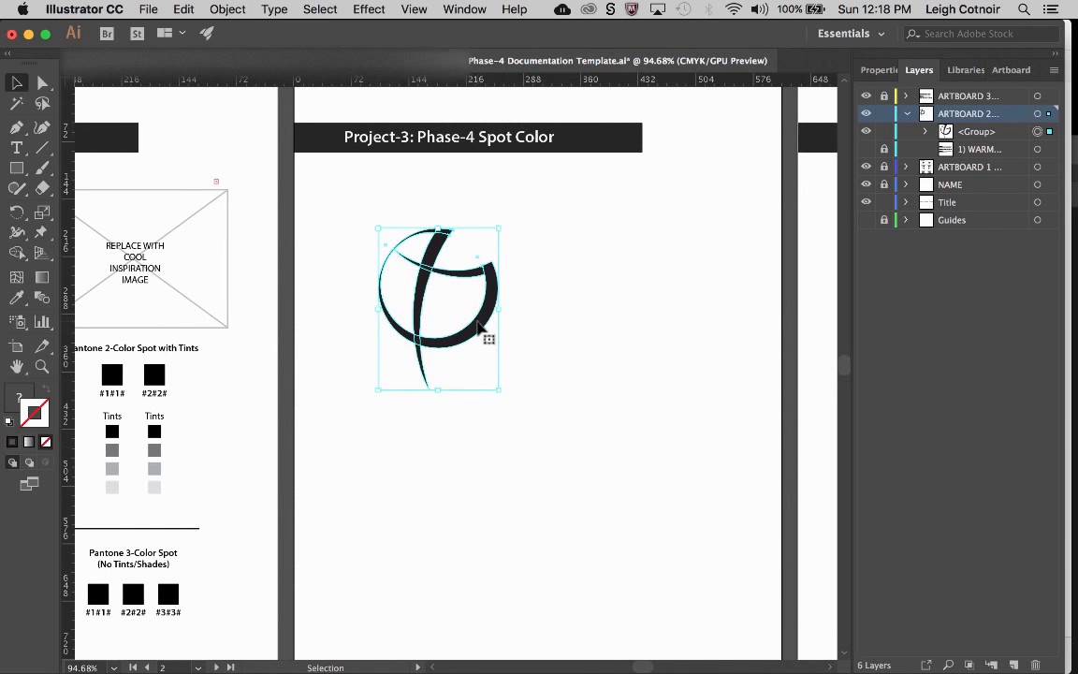
drag(488, 335, 478, 320)
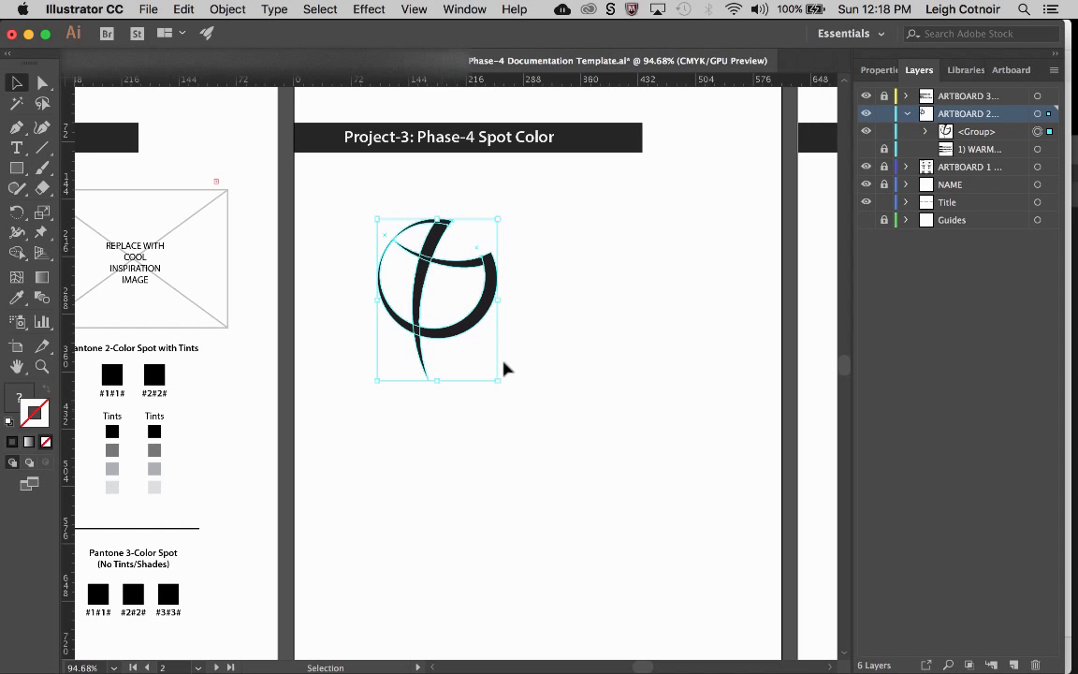
Duplicate the mark to the right of the original on the second artboard and deselect it.
drag(464, 325, 652, 335)
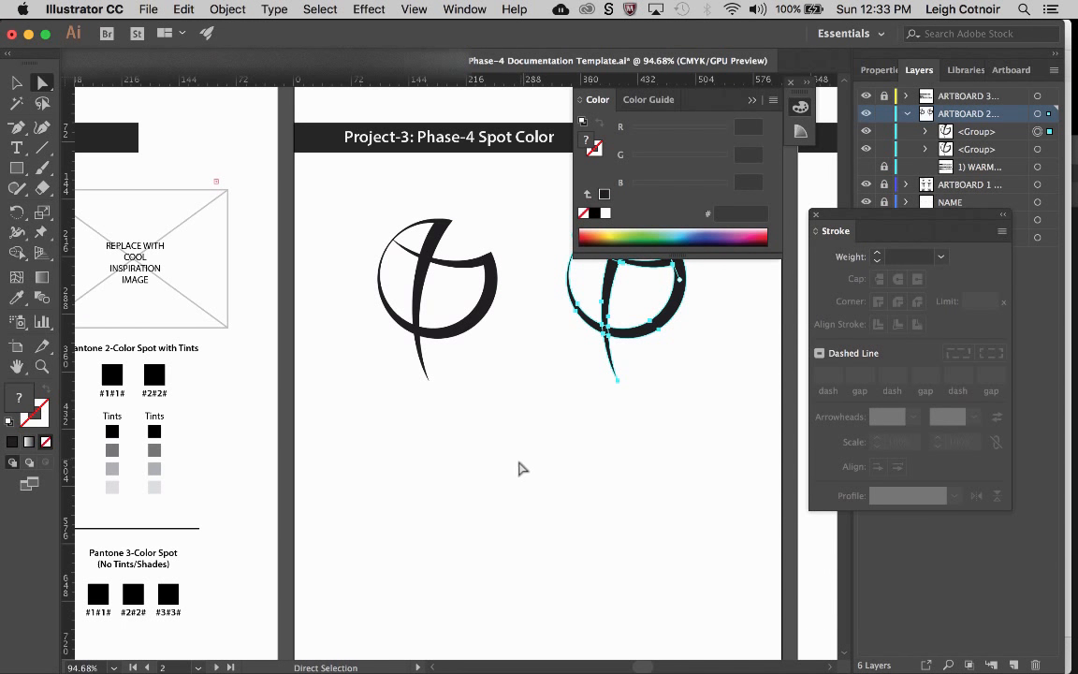
click(534, 502)
scroll(535, 502, right, 3)
scroll(534, 501, down, 2)
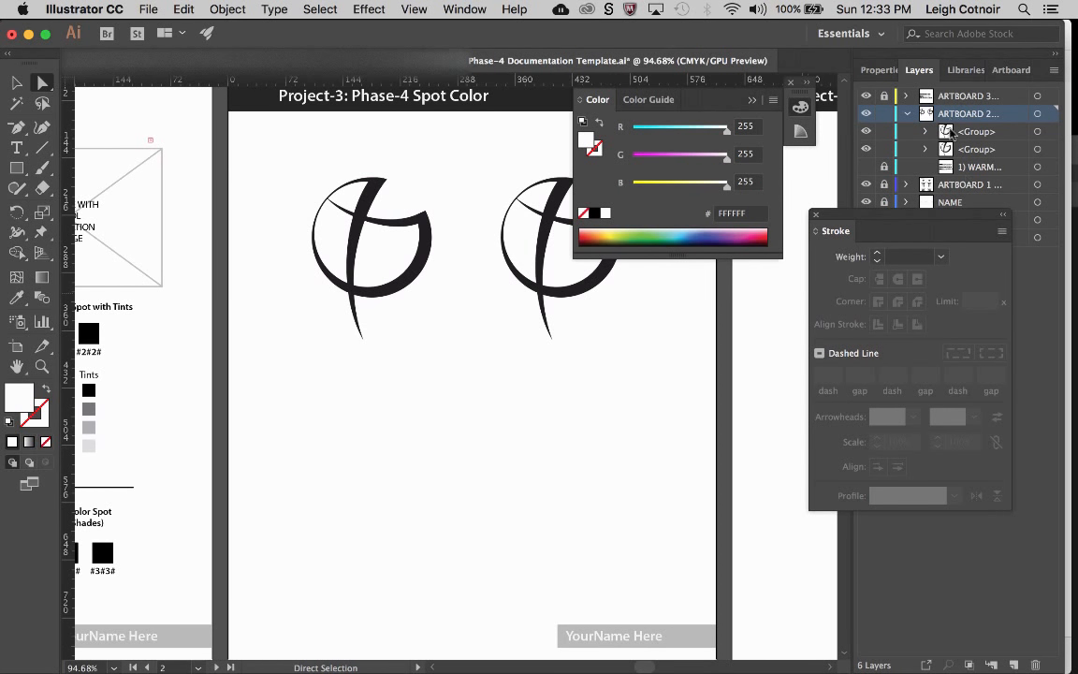
Identify the left mark's group in the ARTBOARD 2 layer and rename it "Cool mark".
click(981, 152)
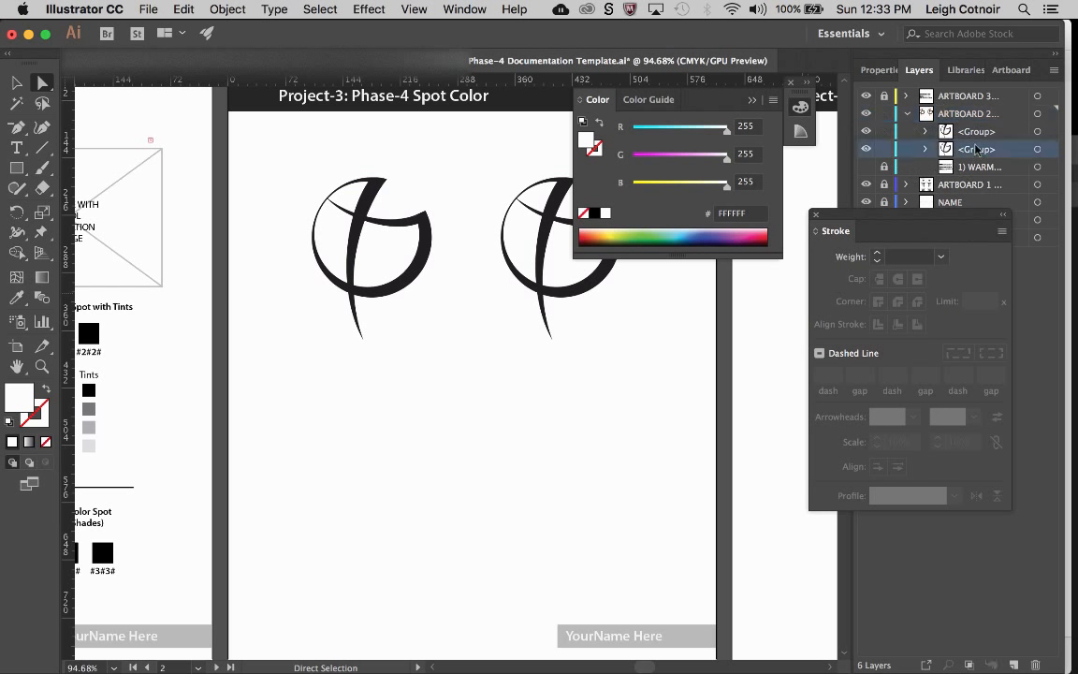
click(866, 149)
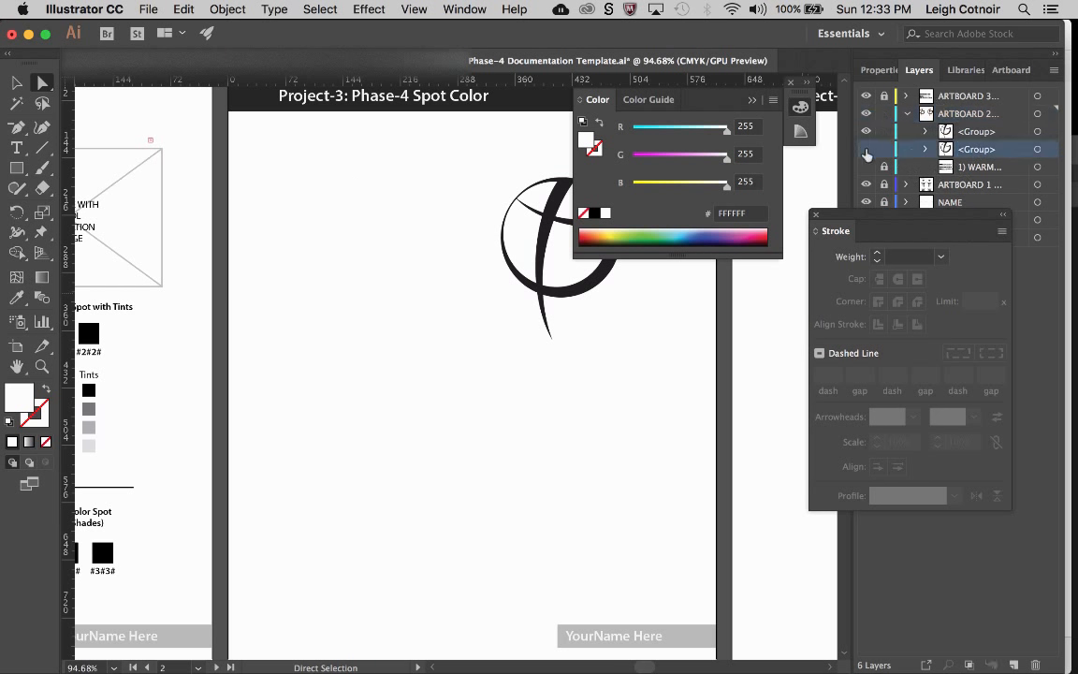
click(867, 150)
double_click(977, 149)
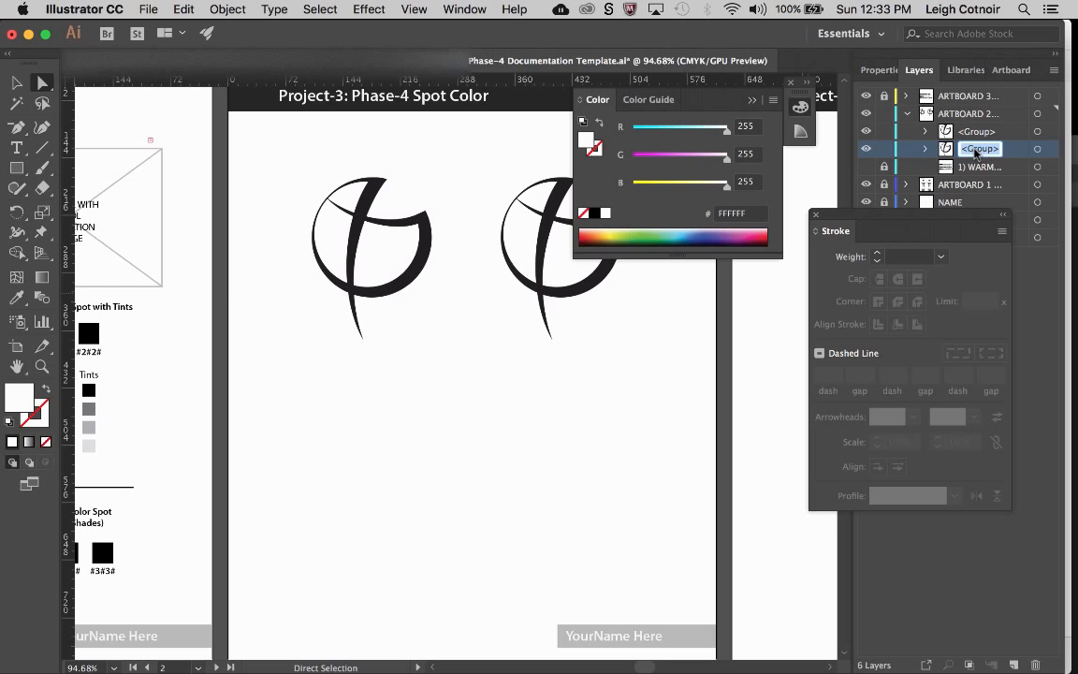
text(Cool mark)
key(Return)
Rename the right mark's group in the ARTBOARD 2 layer "Warm Mark".
double_click(976, 131)
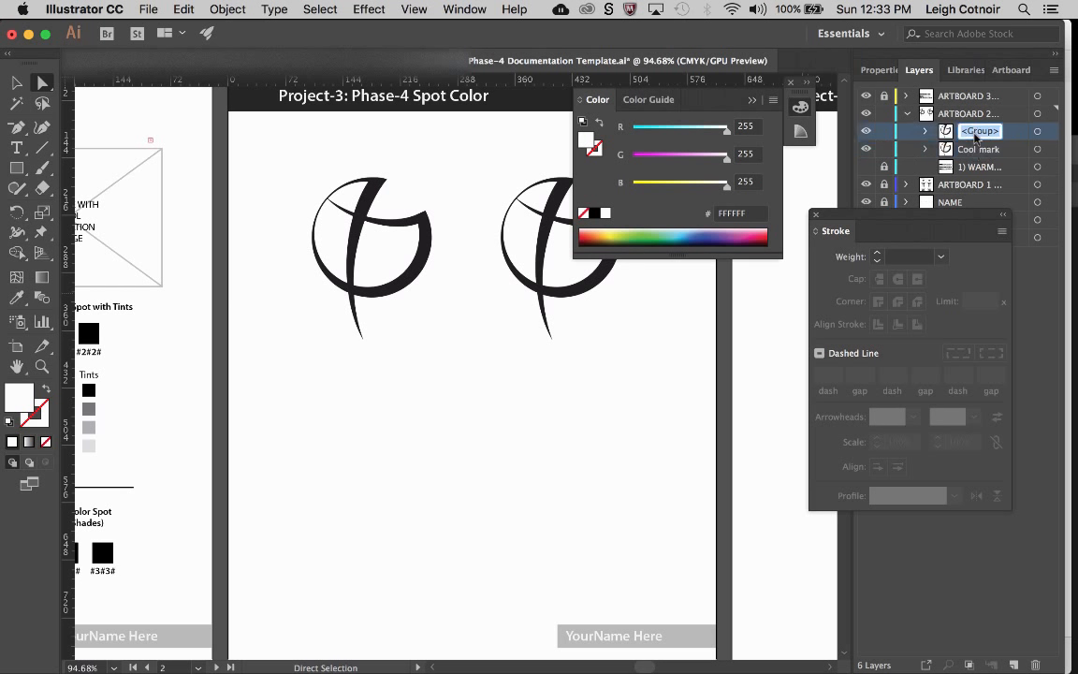
text(W)
text(arm Mark)
key(Return)
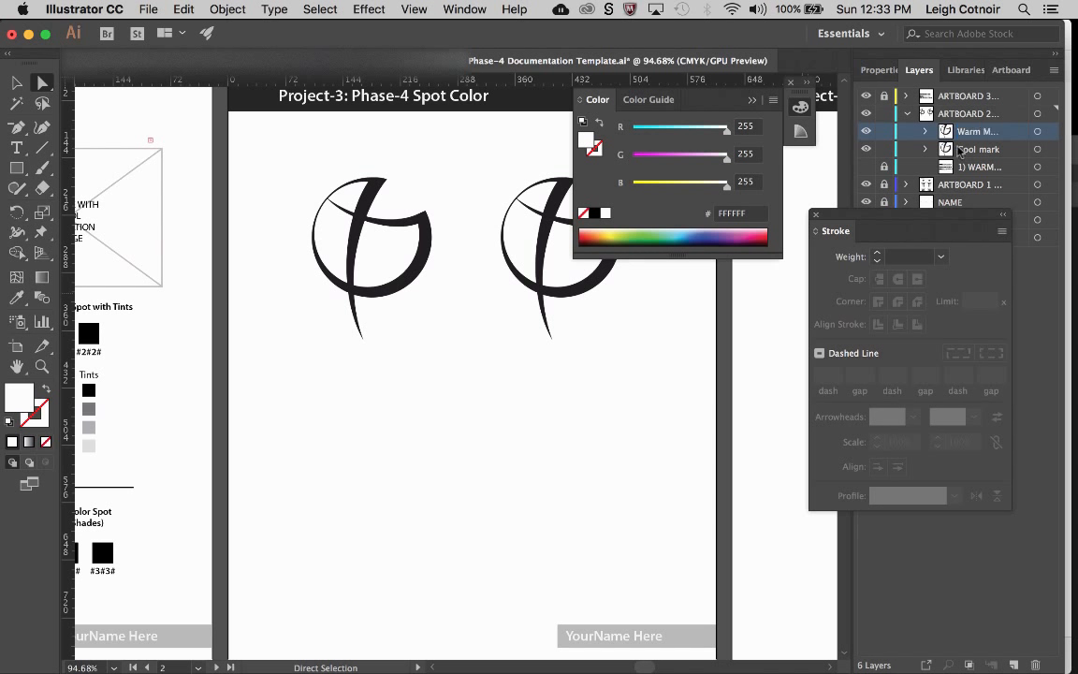
Close the Stroke settings, collapse the Color settings, and make the ARTBOARD 2 layer active.
click(817, 215)
click(753, 100)
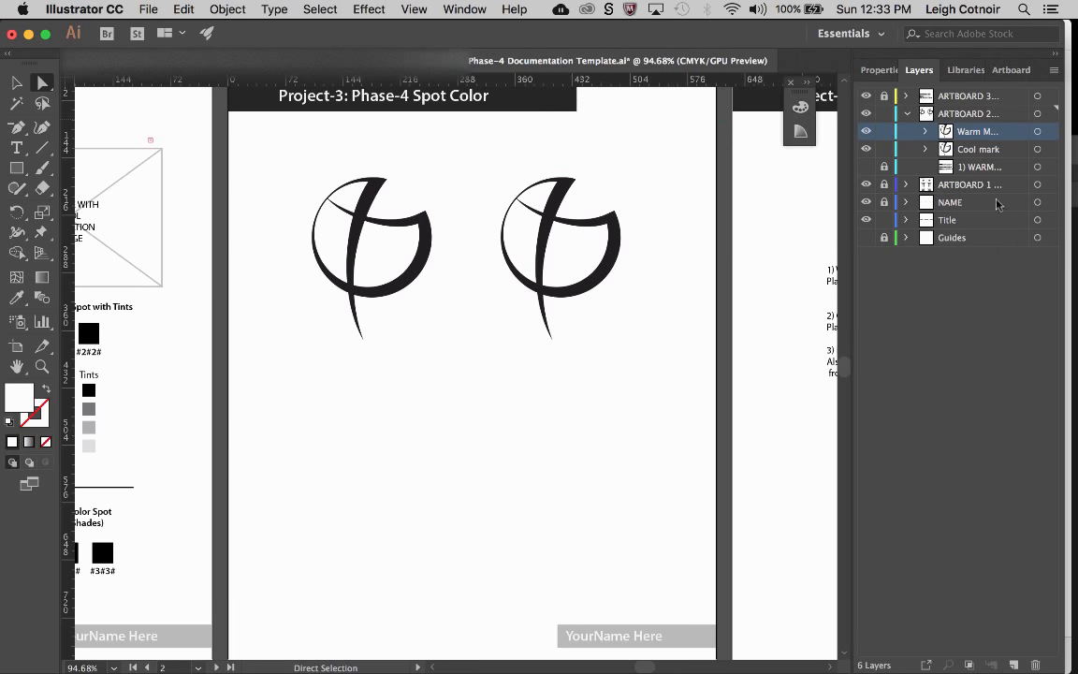
click(948, 117)
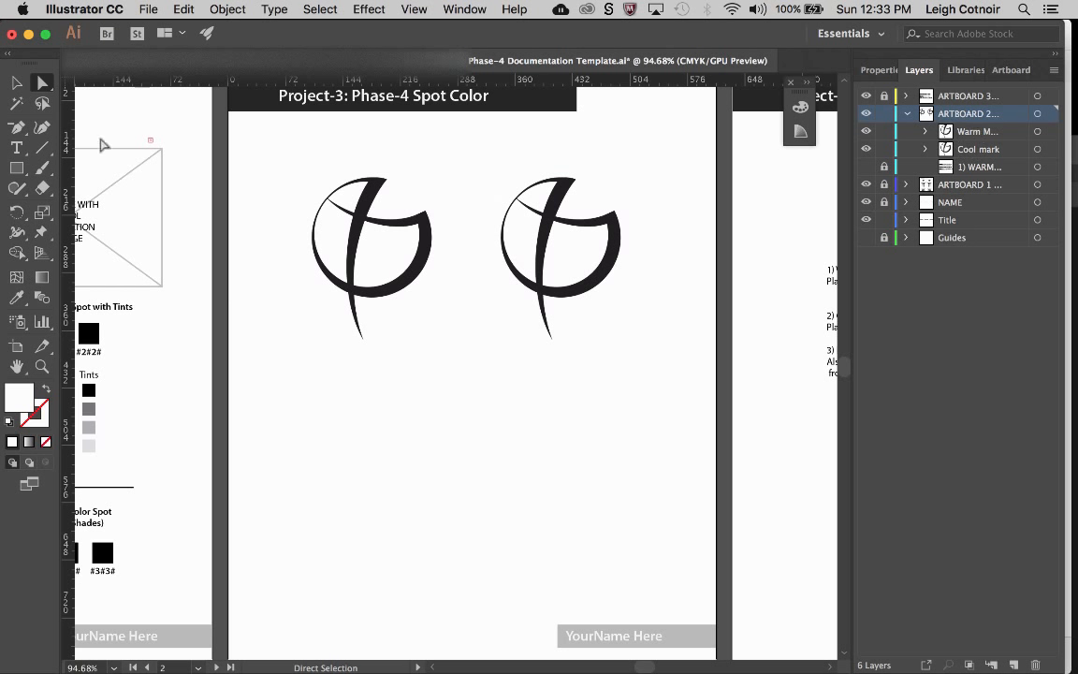
Paste the outlined emblem onto the second artboard, scale it down proportionally, and align it over the left mark.
key(v)
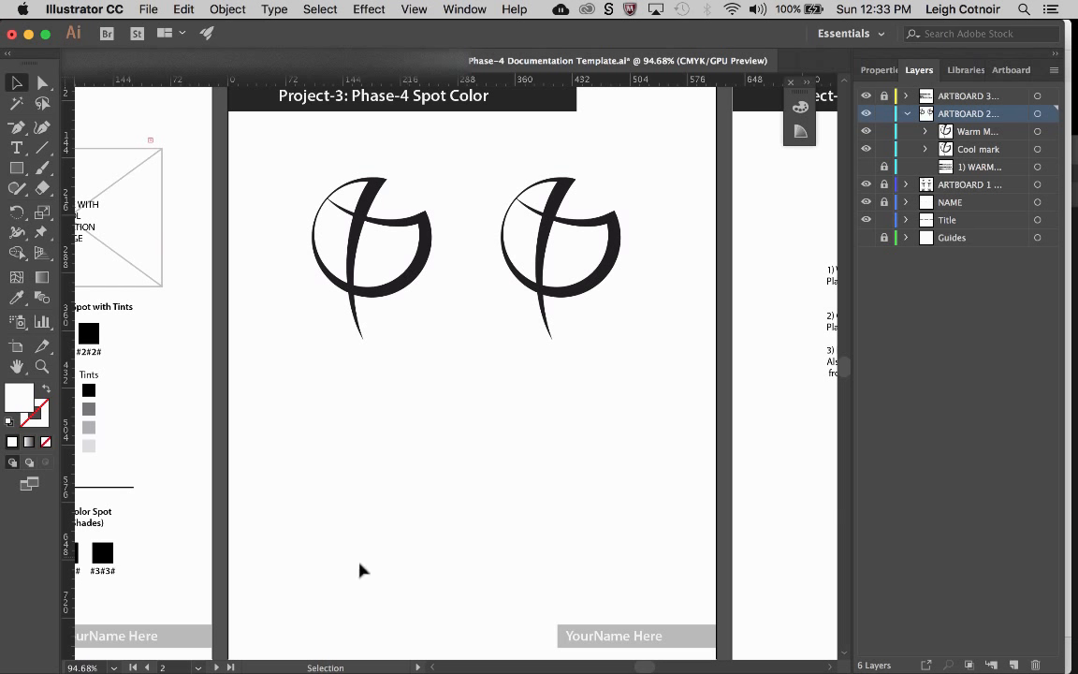
key(super+v)
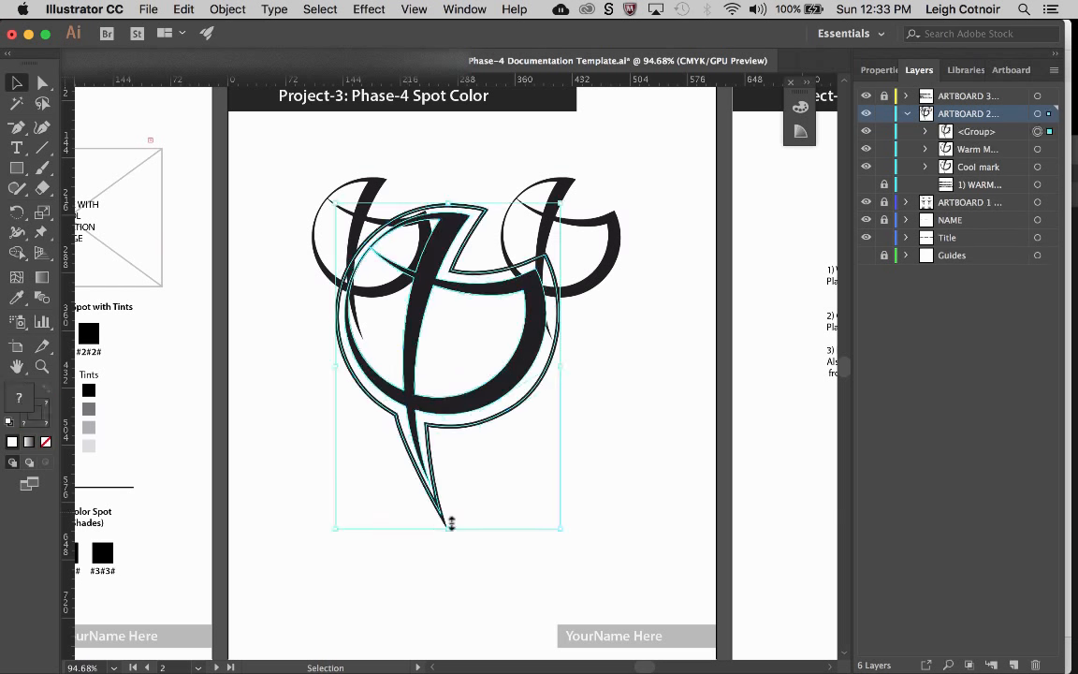
drag(336, 528, 407, 409)
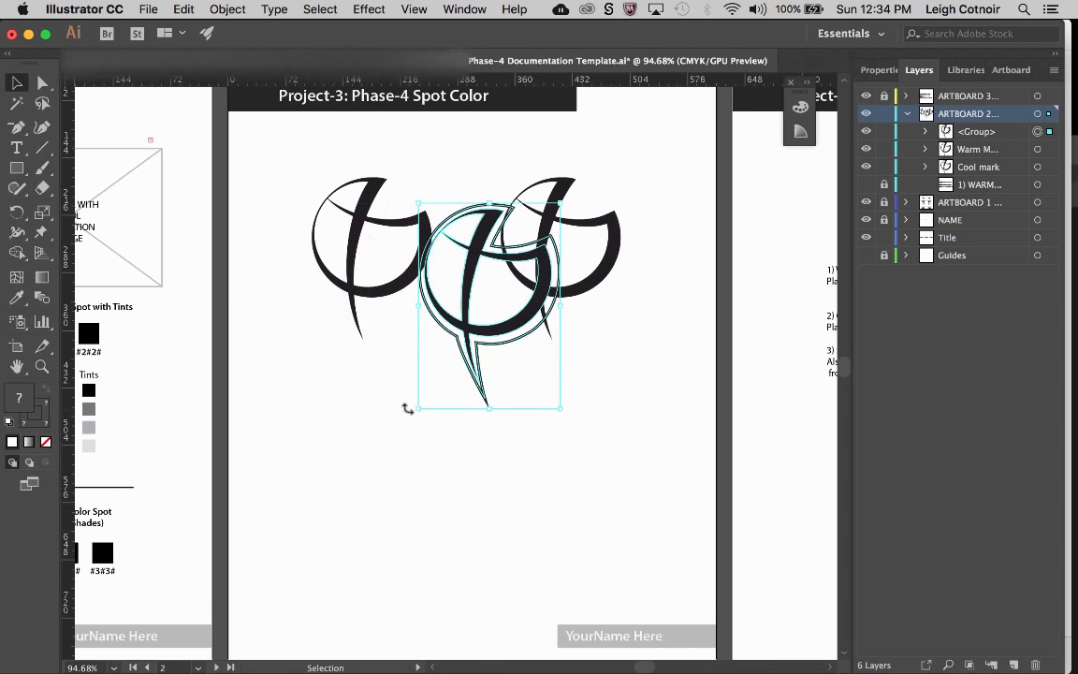
drag(427, 229, 355, 225)
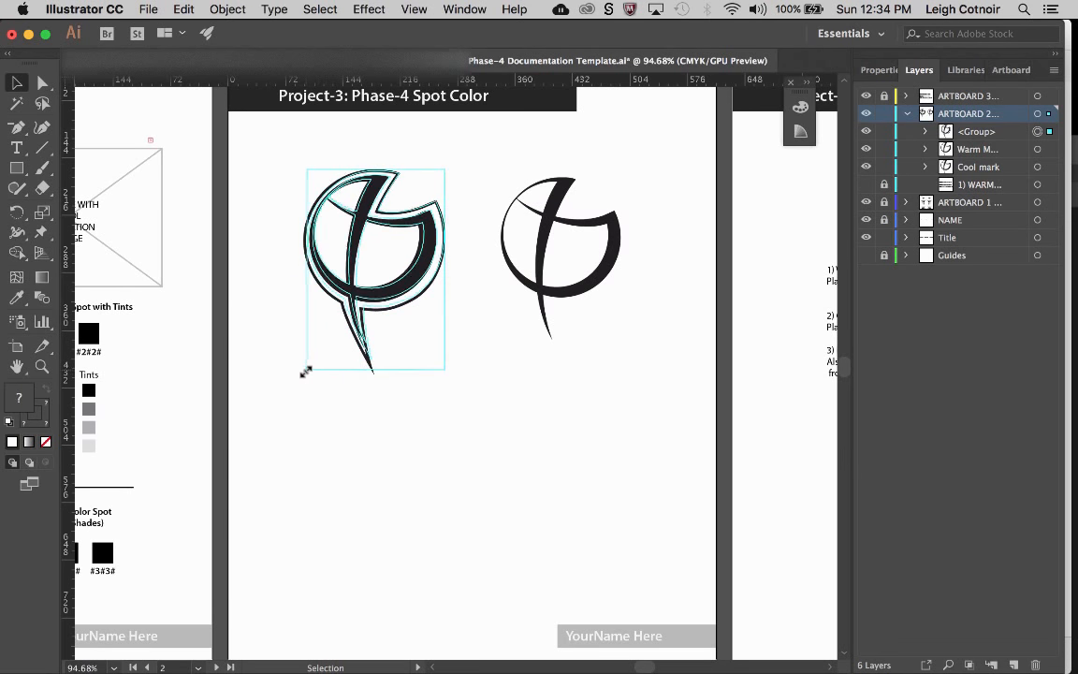
drag(306, 372, 307, 370)
Move the emblem straight down below the left mark and duplicate it to the right beneath the other mark.
key(shift+Down)
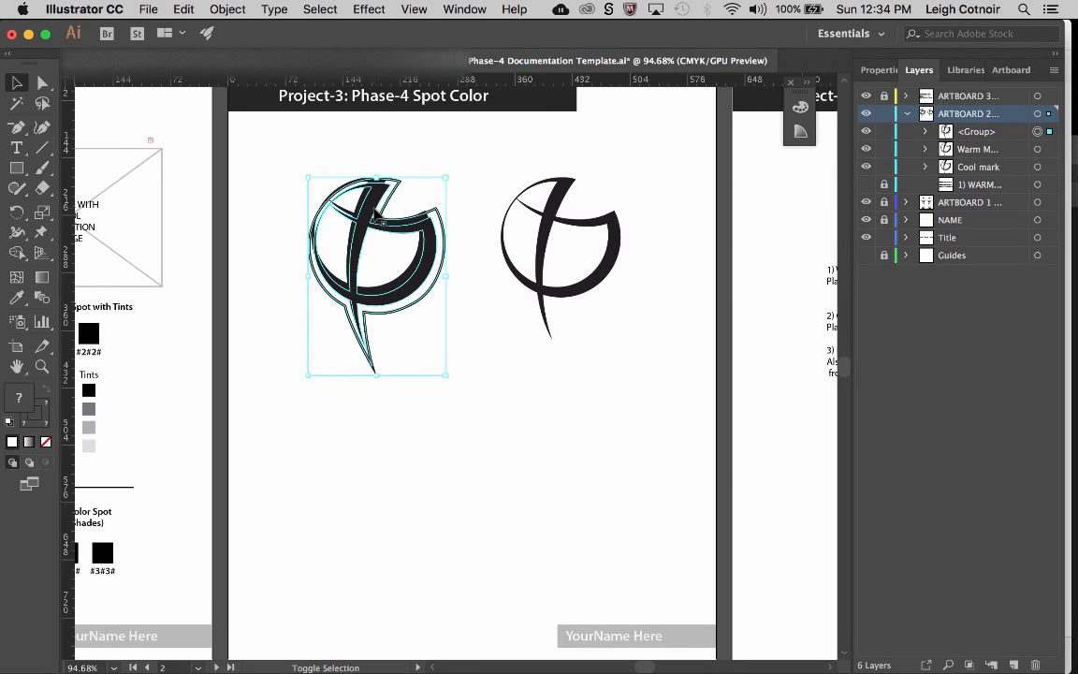
key(shift+Down)
key(shift+Down)
key(shift+Down)
key(shift+Down)
key(shift+Down)
key(shift+Down)
key(shift+Down)
key(shift+Down)
key(shift+Down)
key(shift+Down)
key(shift+Down)
key(shift+Down)
key(shift+Down)
key(shift+Down)
key(shift+Down)
key(shift+Down)
key(shift+Down)
key(shift+Down)
key(shift+Down)
key(shift+Down)
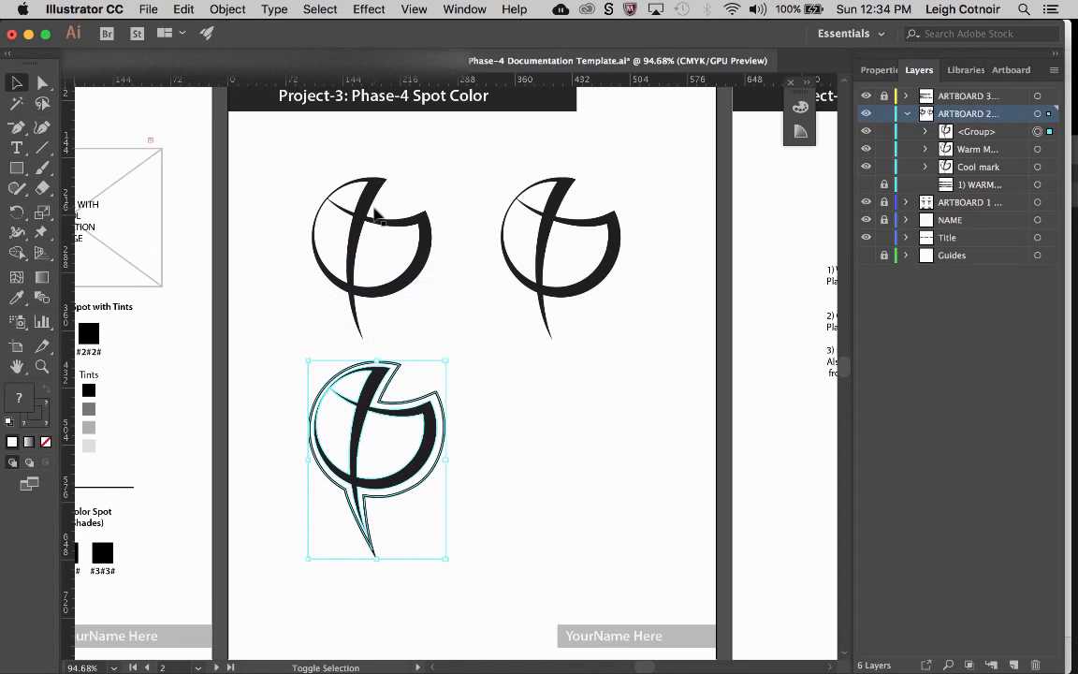
key(shift+Down)
key(shift+Down)
key(shift+Down)
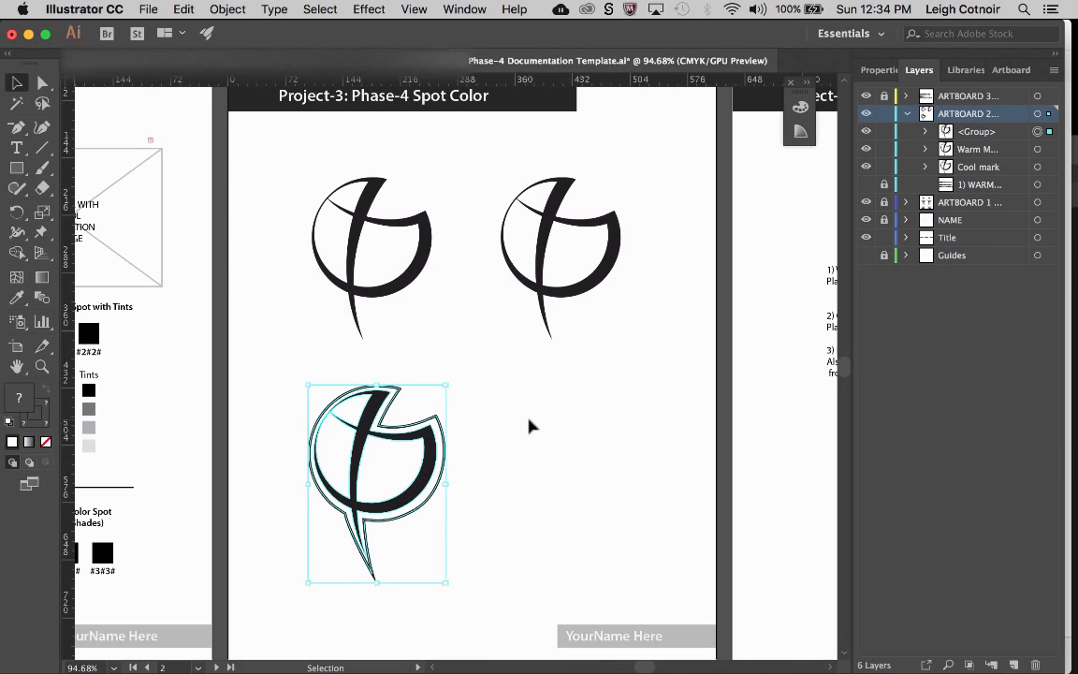
click(466, 427)
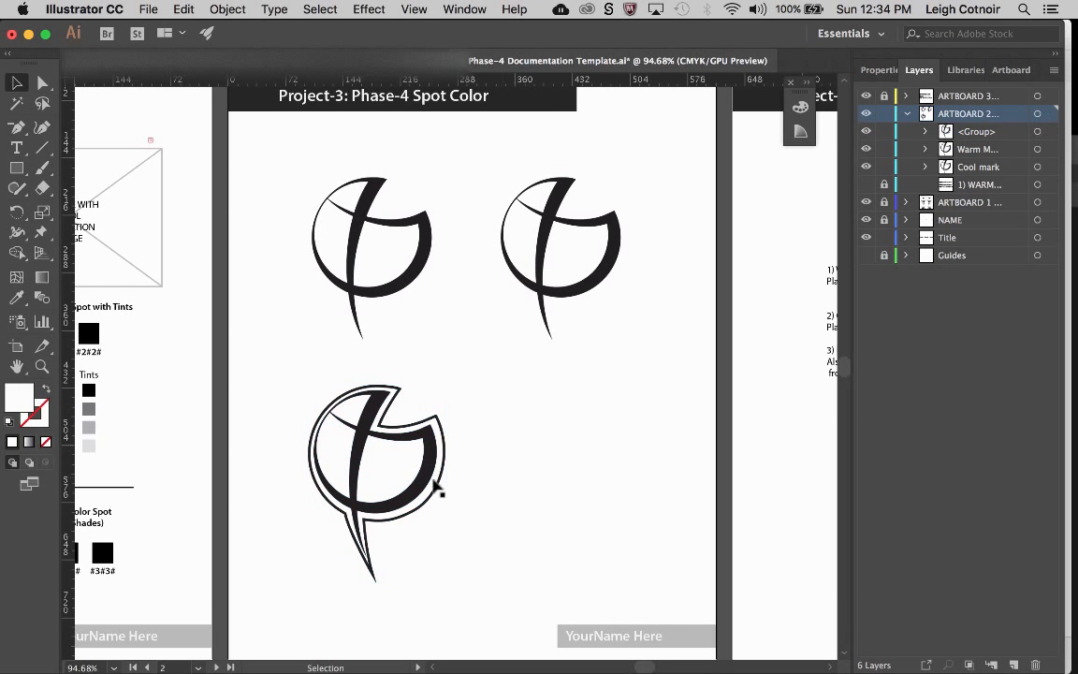
drag(414, 494, 604, 488)
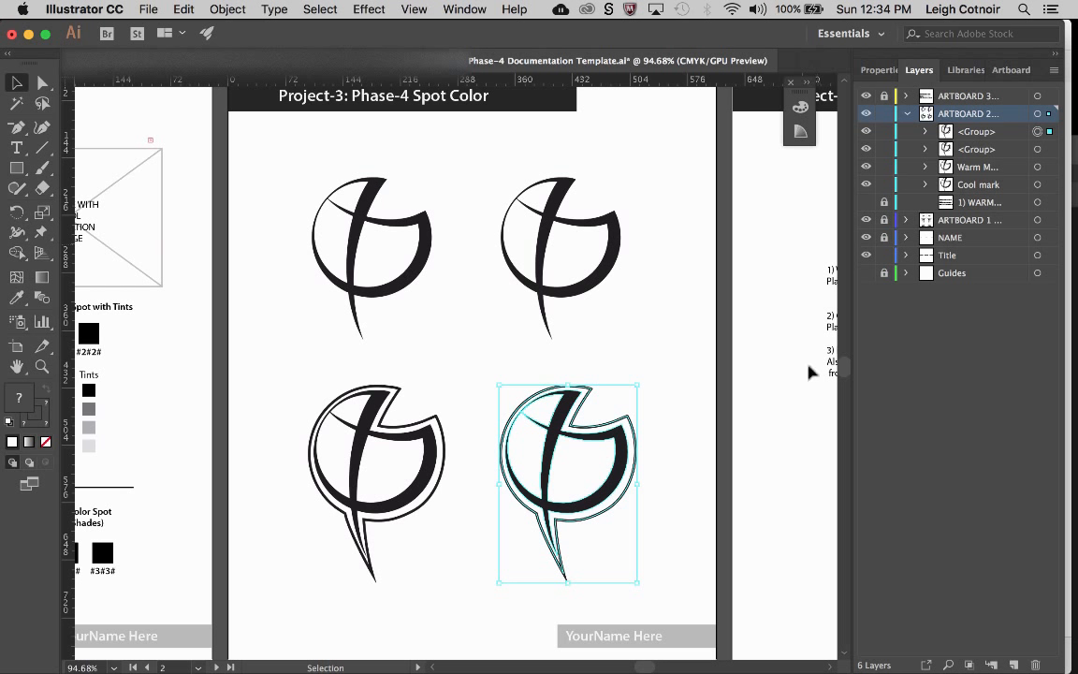
Identify the left emblem's group in the ARTBOARD 2 layer and rename it "Cool Emblem".
click(361, 428)
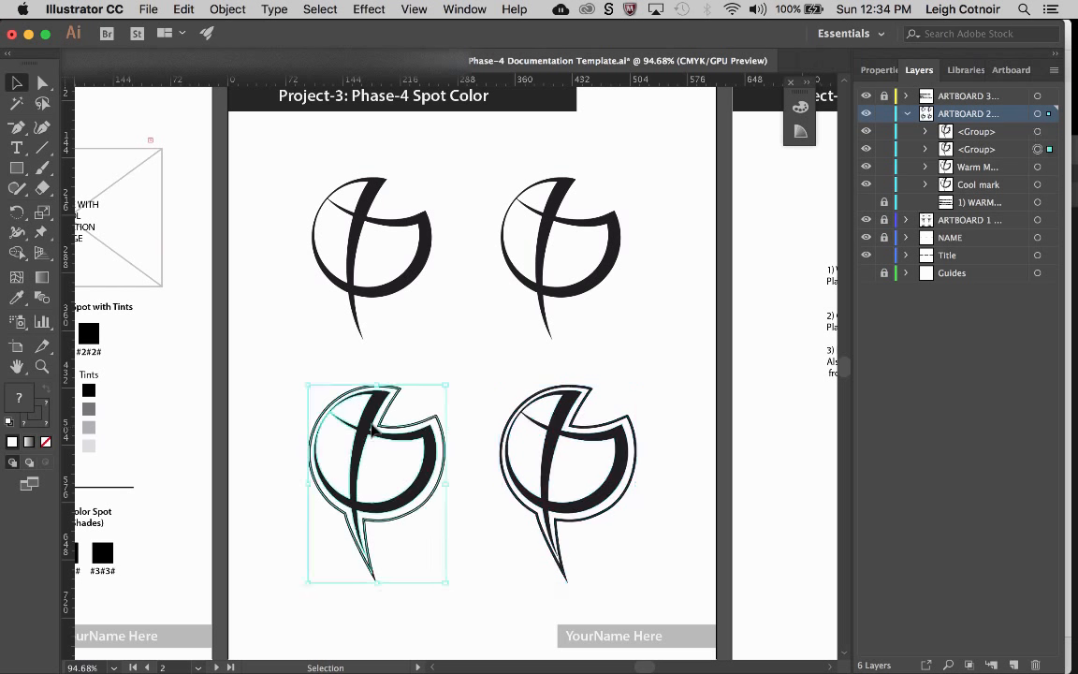
click(867, 151)
click(867, 151)
click(974, 152)
double_click(974, 154)
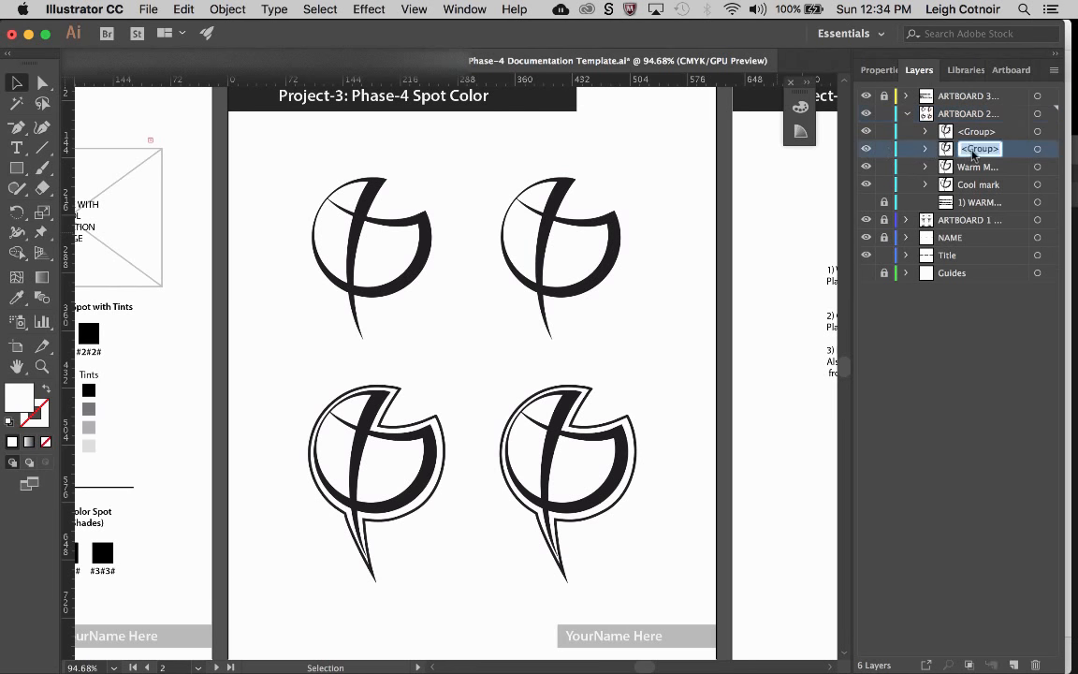
text(Cool Emblem)
key(Return)
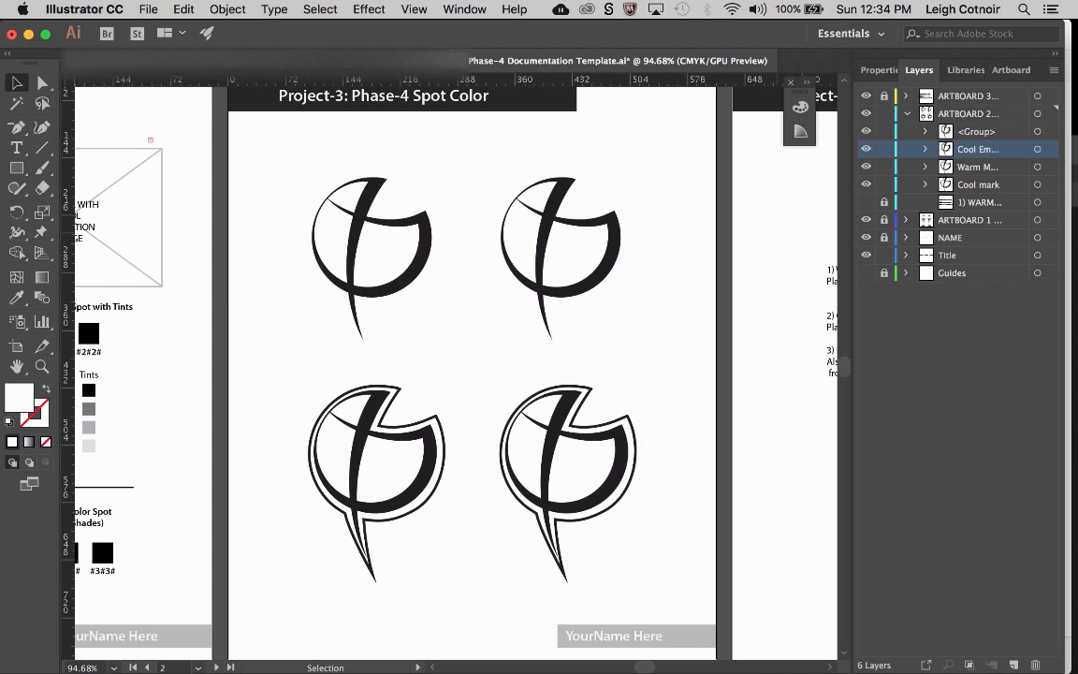
Rename the right emblem's group in the ARTBOARD 2 layer "Warm Emblem".
double_click(980, 137)
text(Warm)
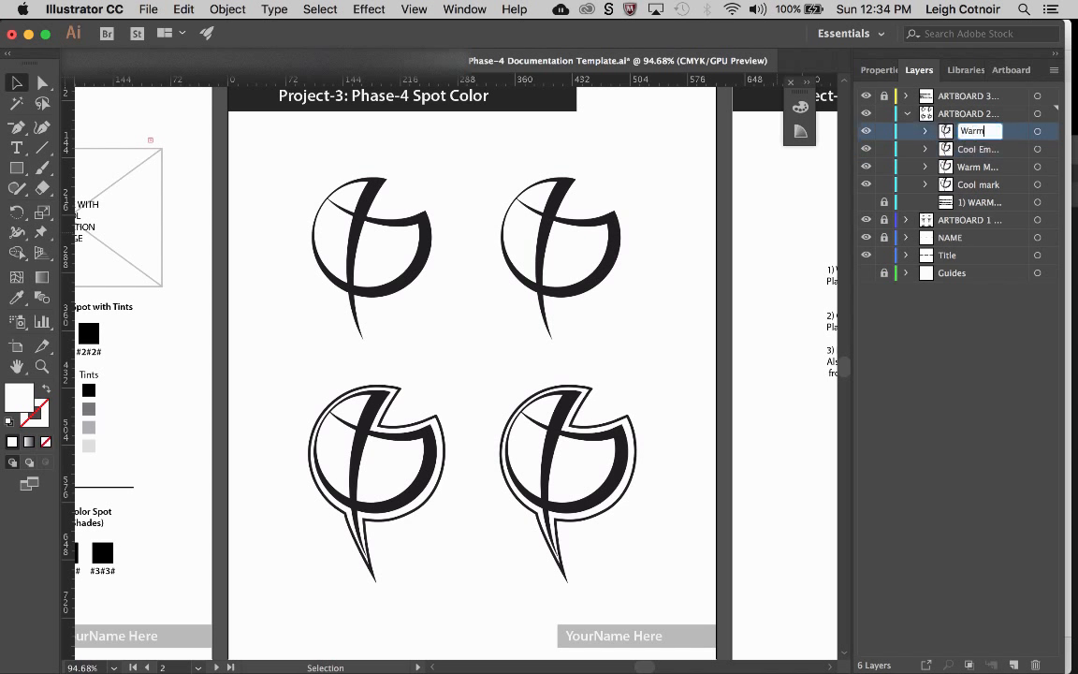
text( Emblem)
key(Return)
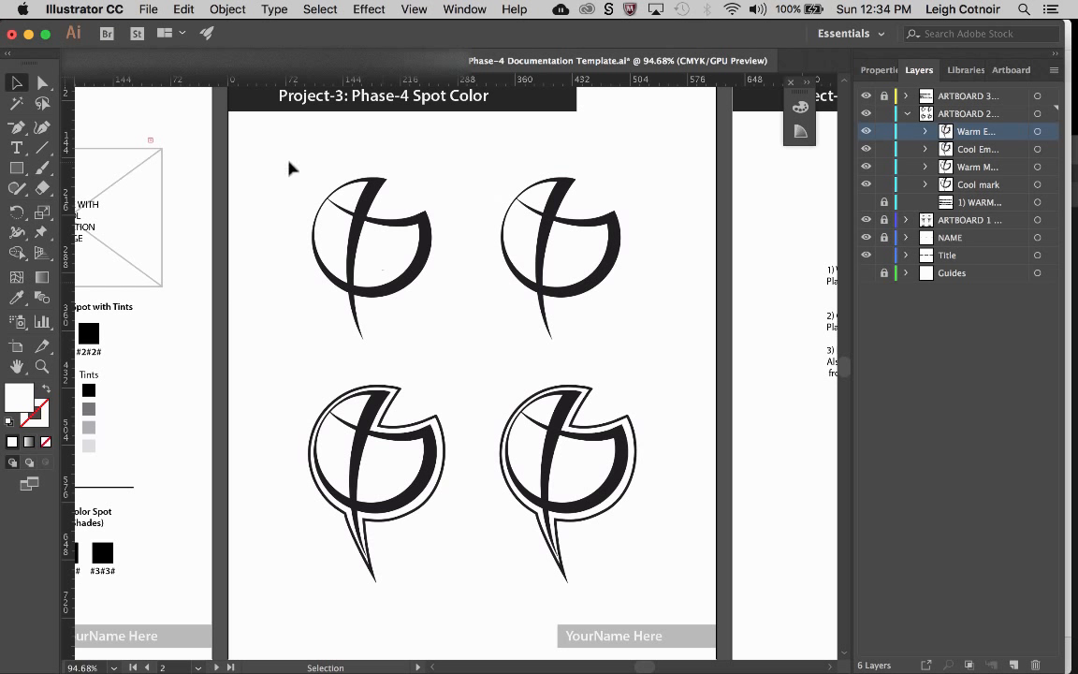
Scale all four logos down slightly together and move the two upper marks up the page.
drag(289, 162, 627, 573)
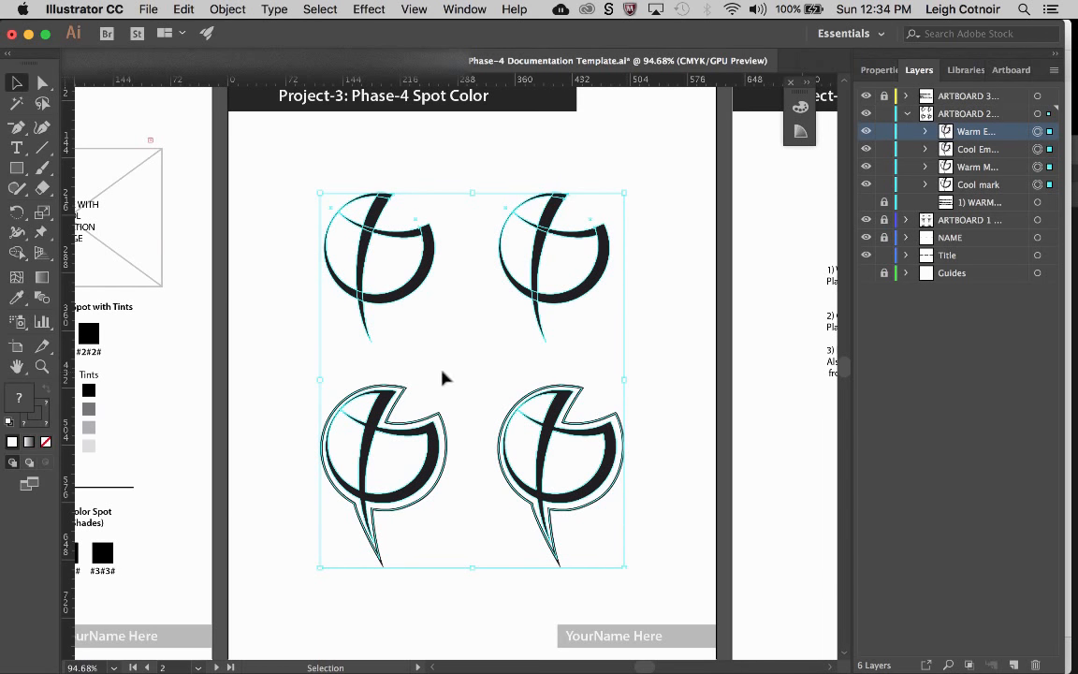
click(449, 175)
drag(308, 179, 646, 298)
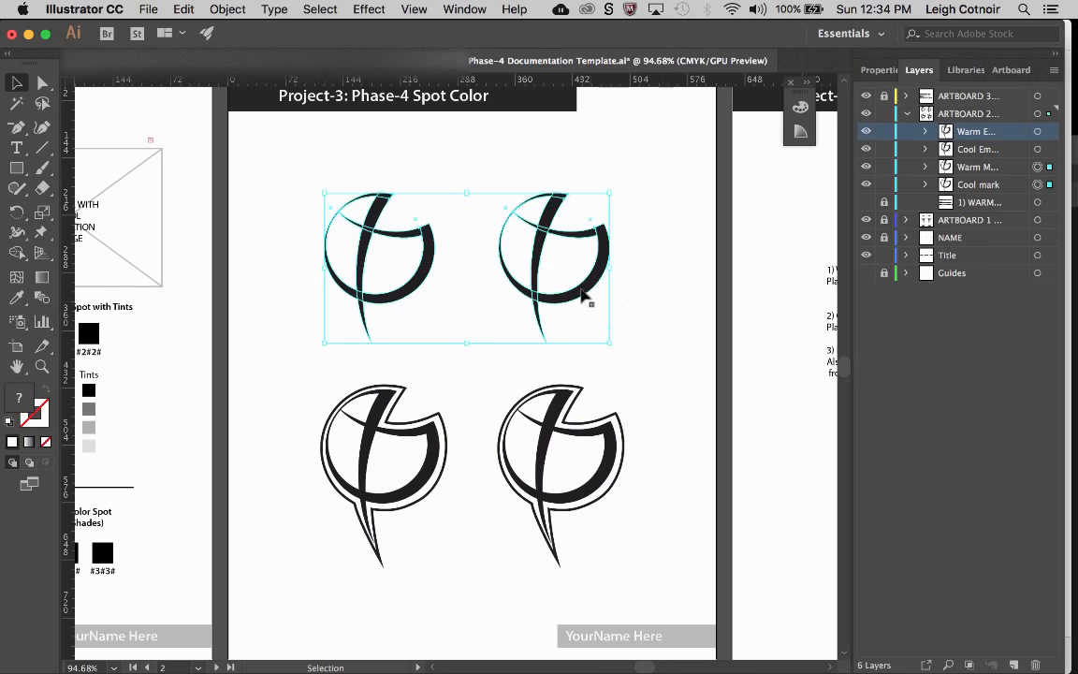
key(shift+Up)
key(shift+Up)
key(shift+Up)
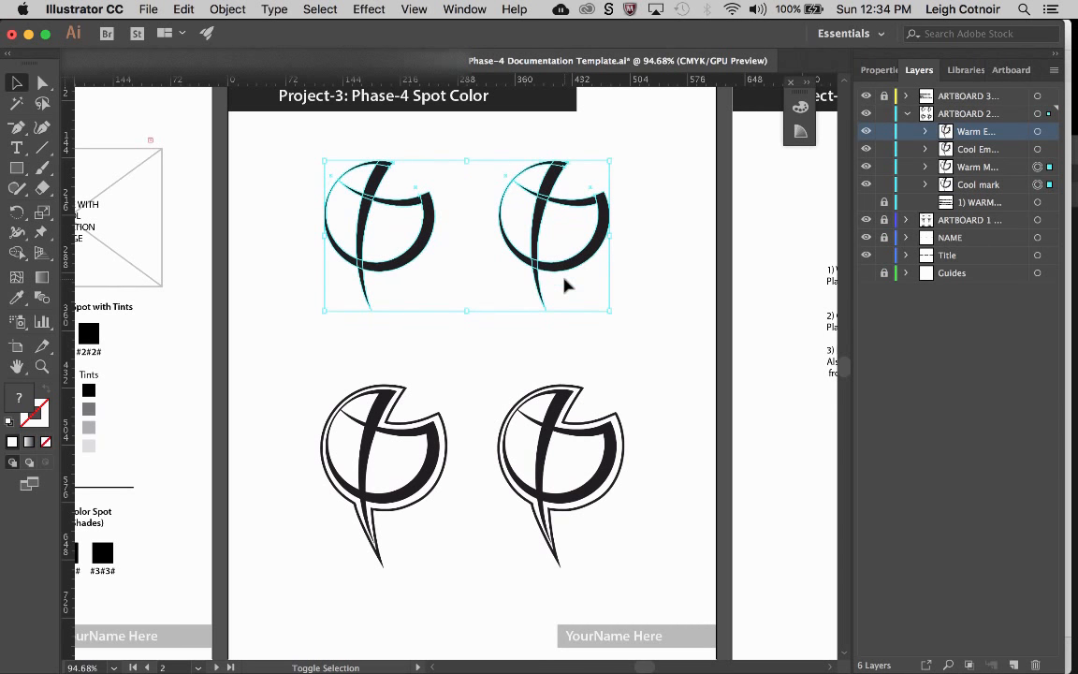
Nudge the two lower emblems up slightly on the second artboard and deselect them.
drag(312, 374, 619, 539)
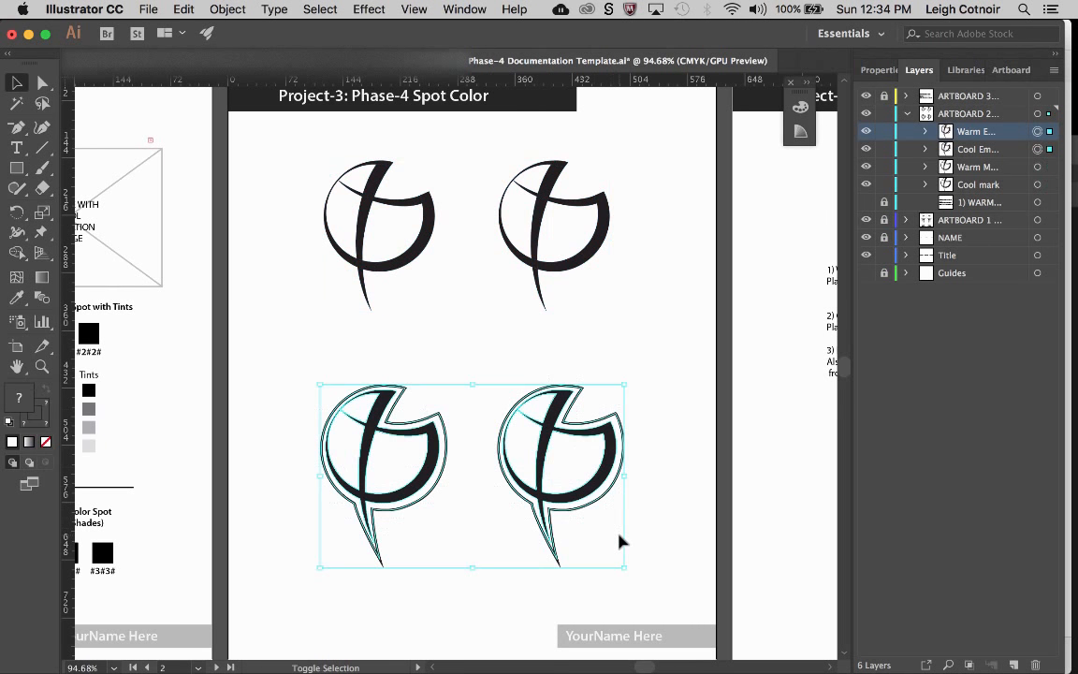
key(shift+Up)
key(shift+Up)
key(shift+Down)
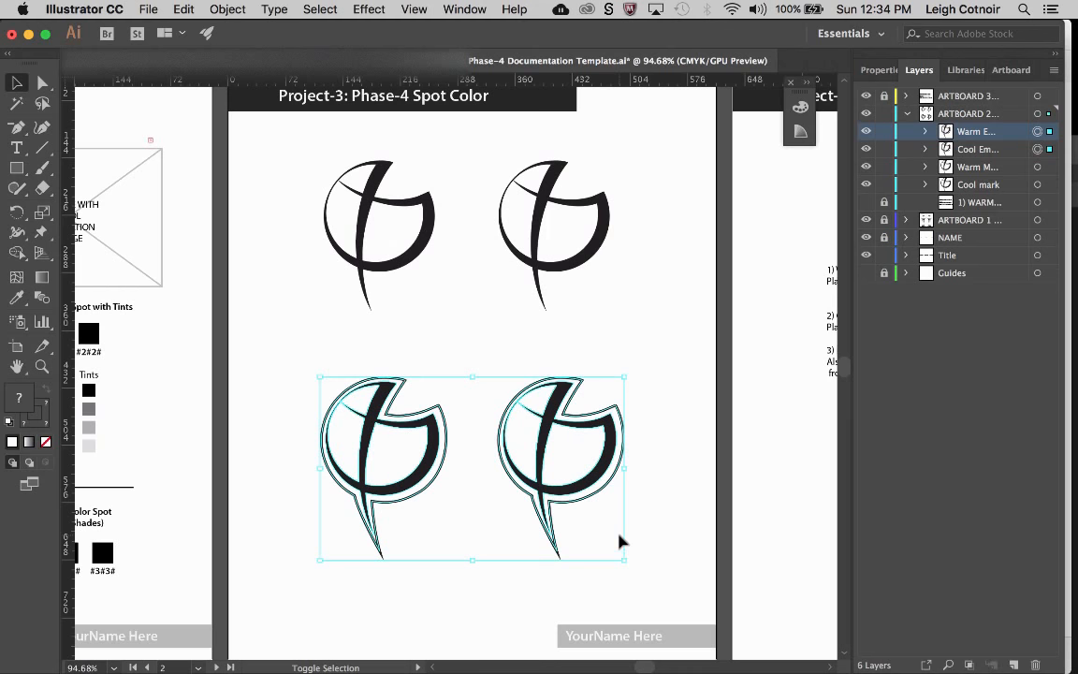
key(shift+Up)
click(661, 399)
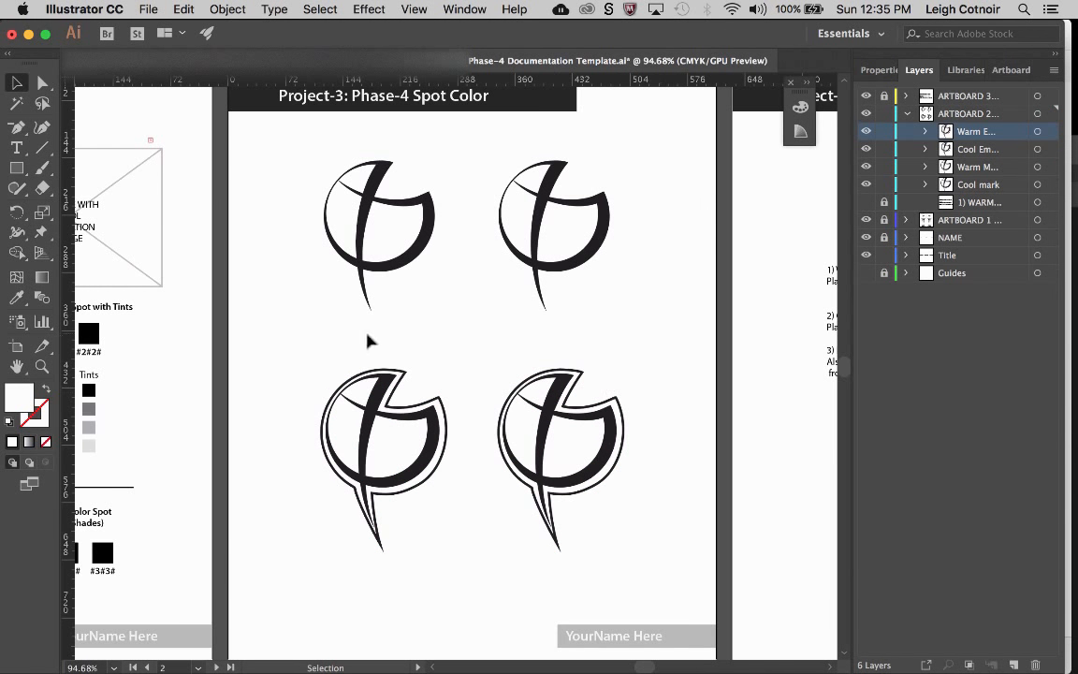
Scale all four logos on the second artboard down further as one selection and deselect them.
scroll(406, 341, down, 3)
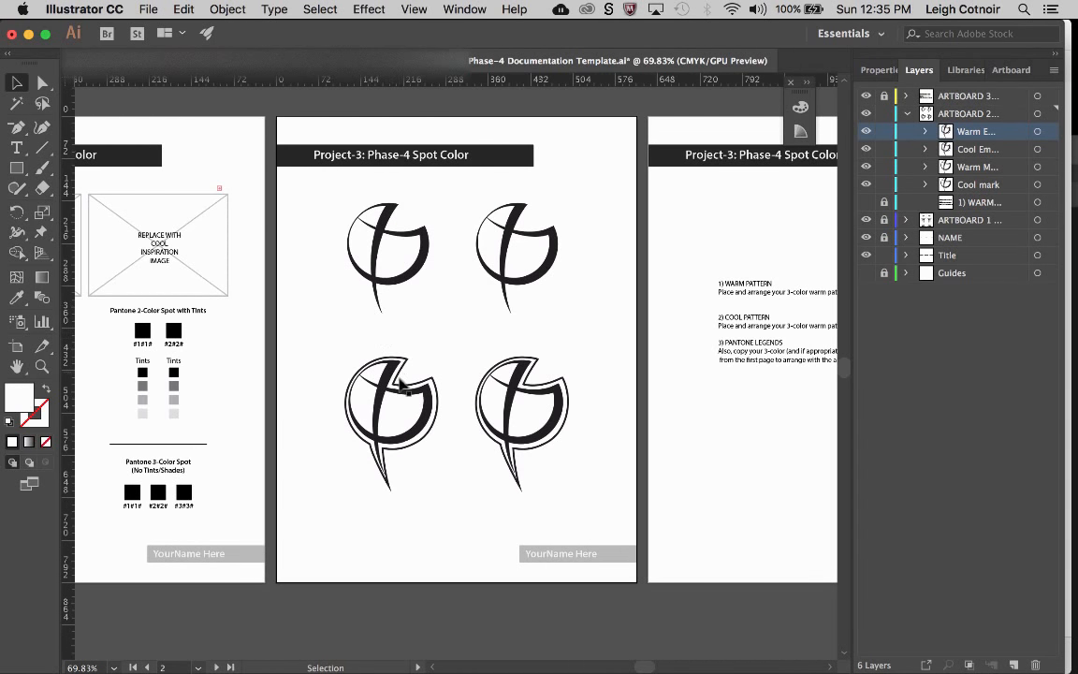
drag(326, 210, 557, 481)
click(330, 215)
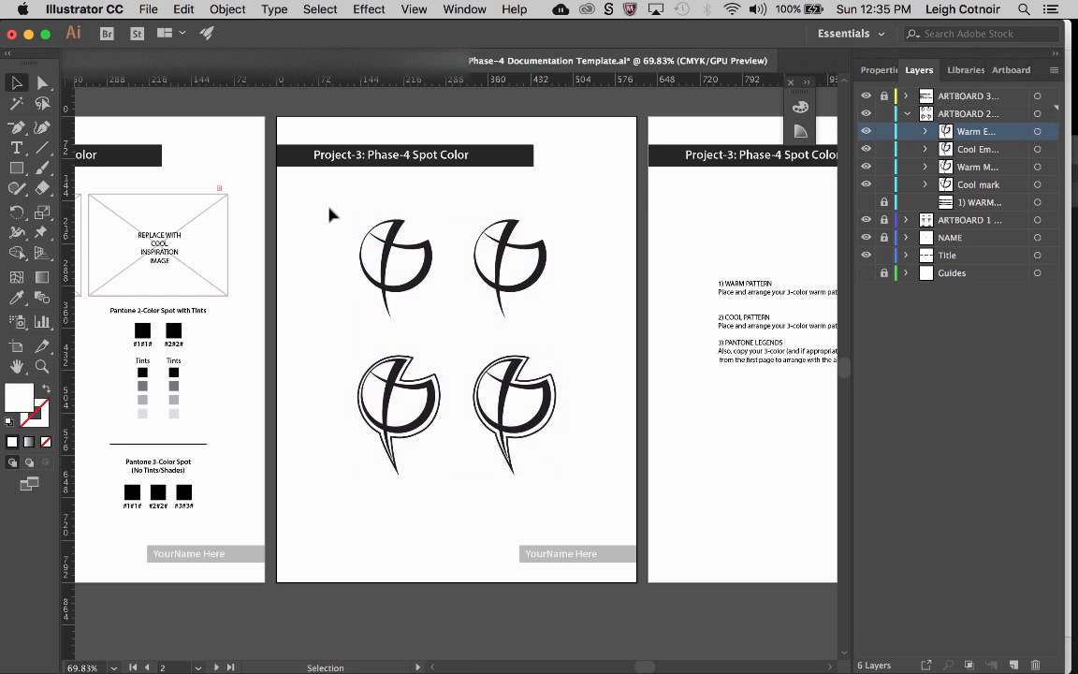
Widen the vertical gap between the rows by moving the two marks up and the two emblems down.
drag(559, 323, 558, 320)
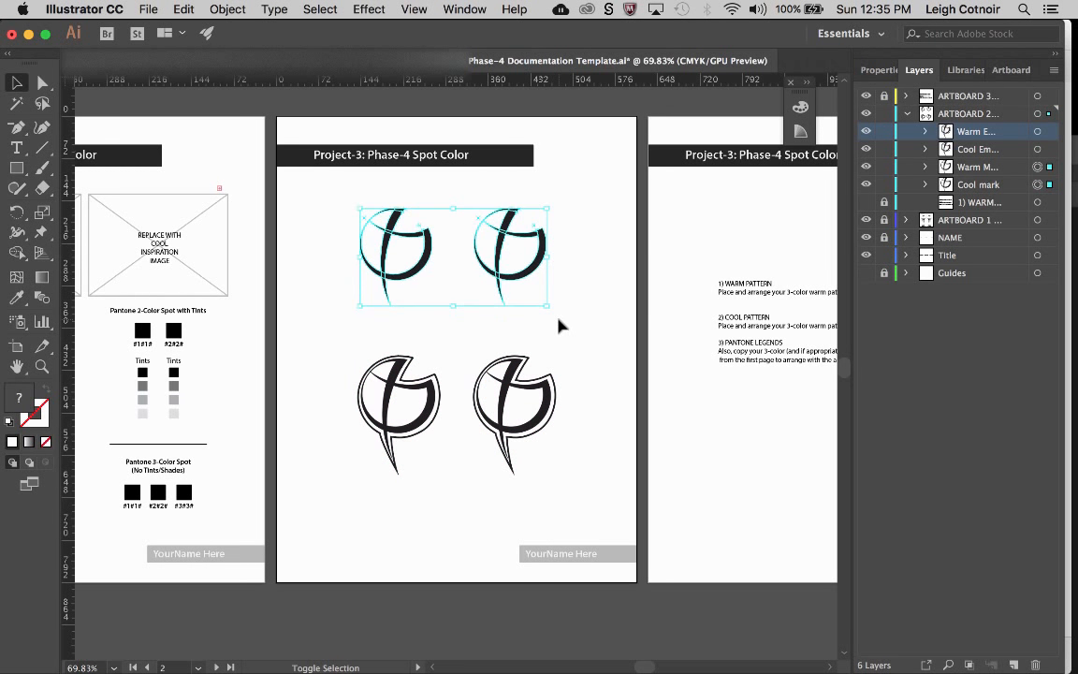
click(335, 357)
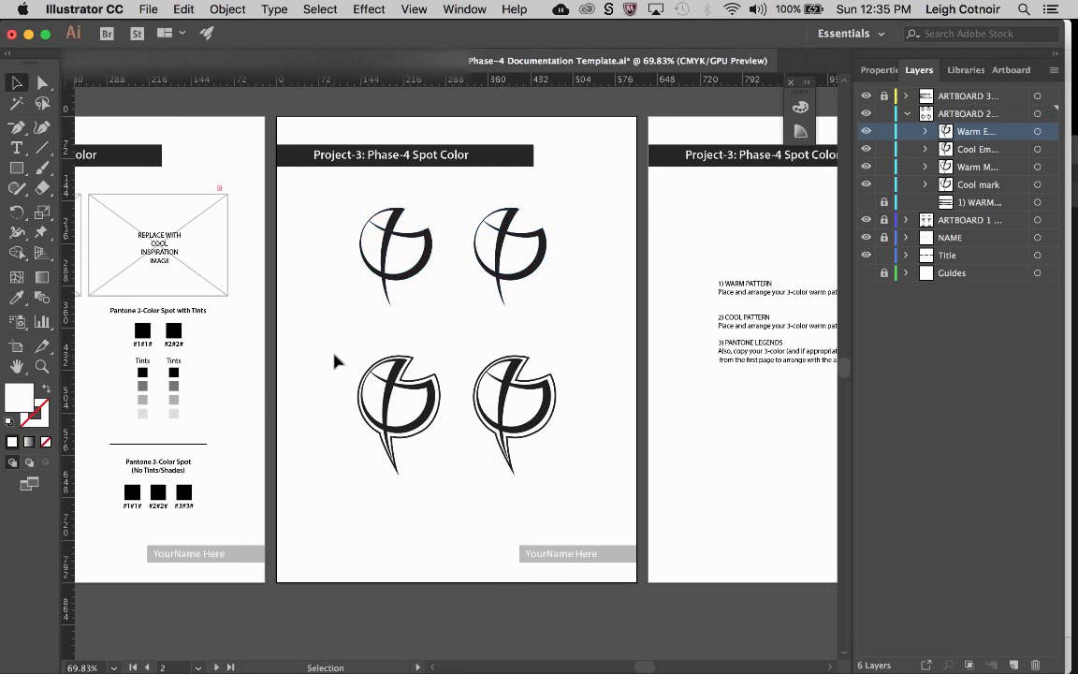
drag(335, 359, 604, 464)
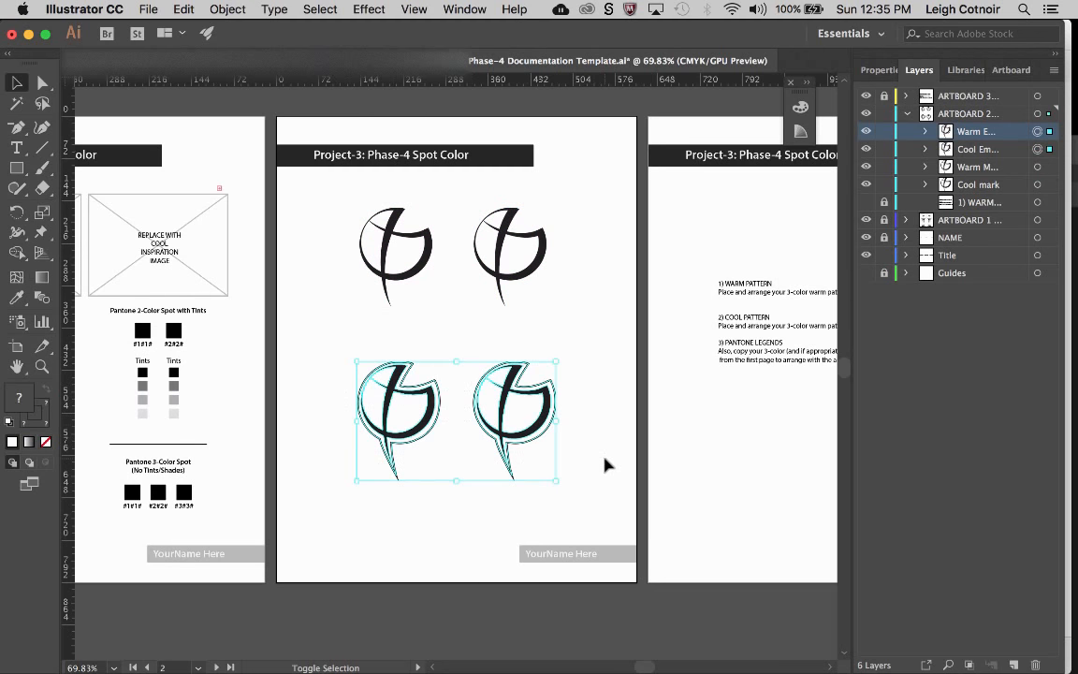
click(395, 348)
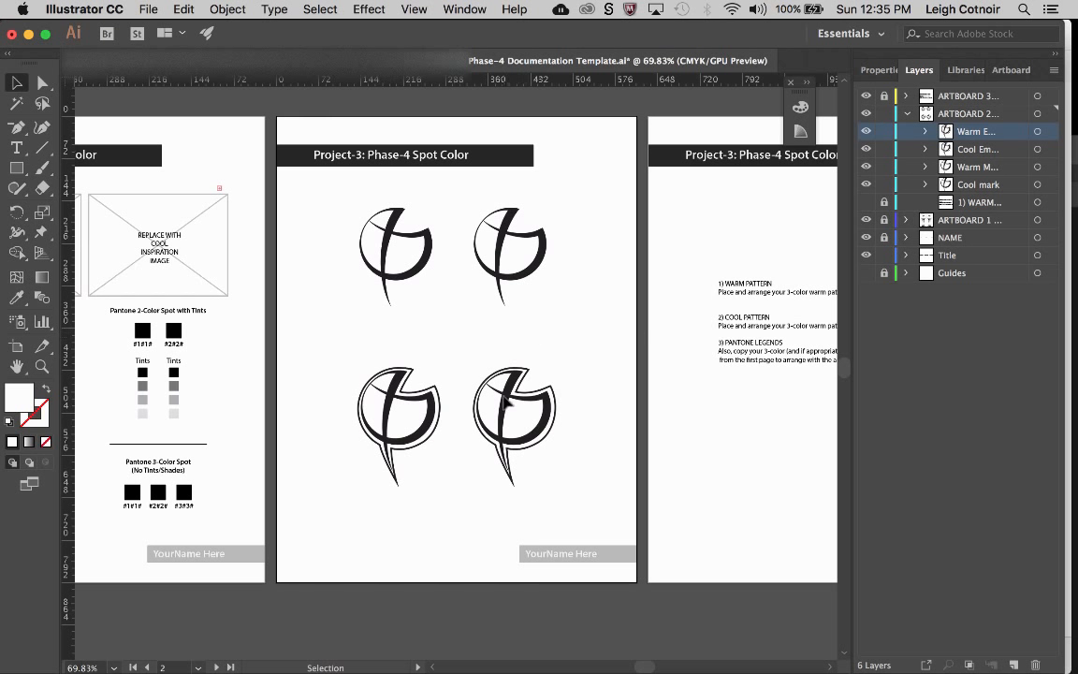
Nudge the right emblem slightly to the right so it lines up beneath the mark above it.
click(504, 402)
key(shift+Right)
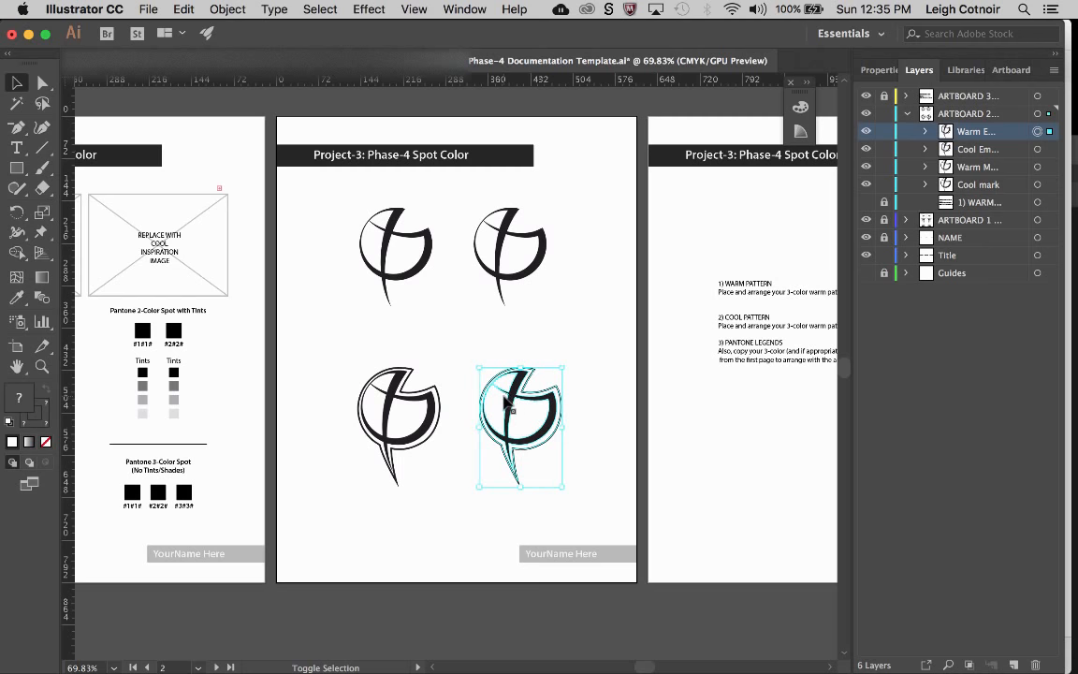
click(450, 348)
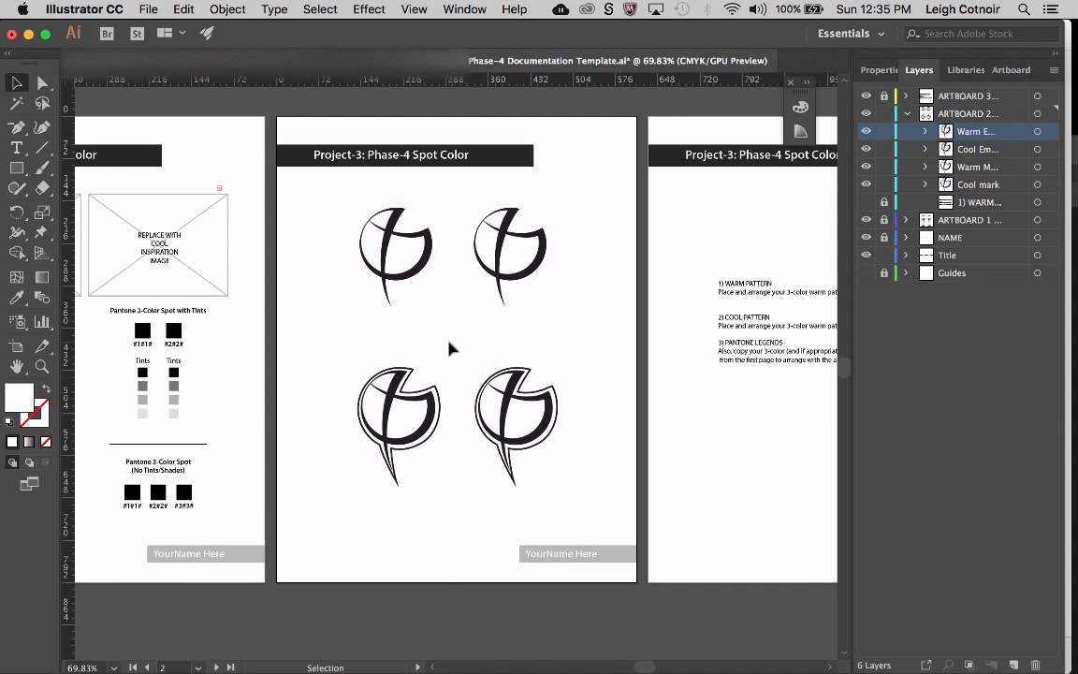
Spread the columns apart by moving the left mark and emblem left and the right pair right.
drag(408, 541, 419, 572)
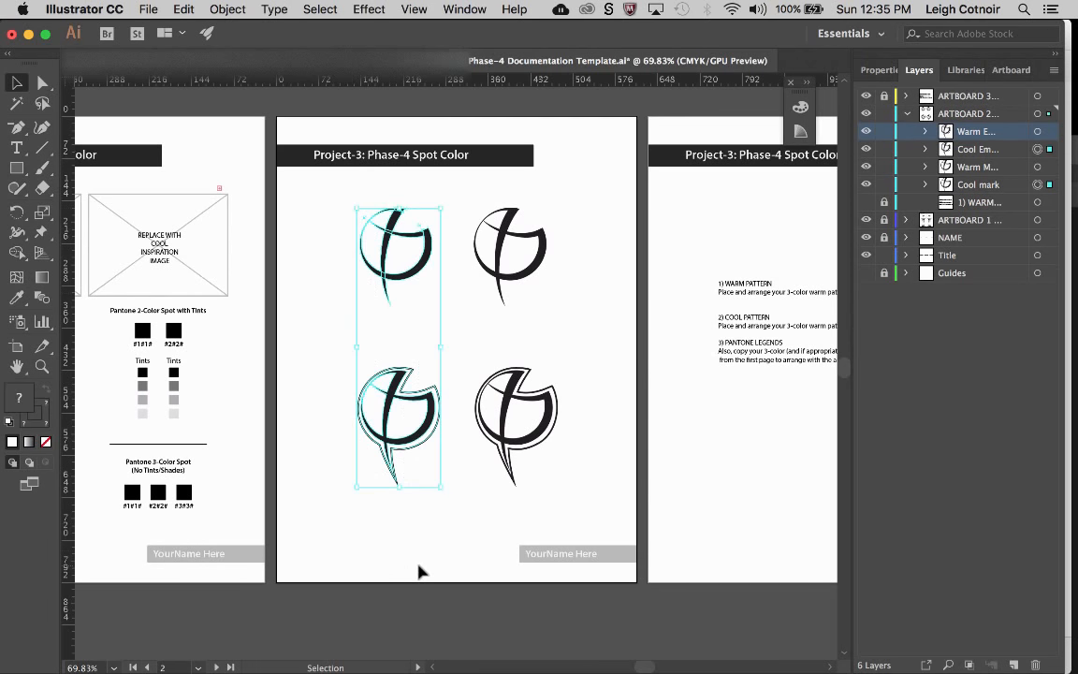
key(shift+Left)
key(shift+Left)
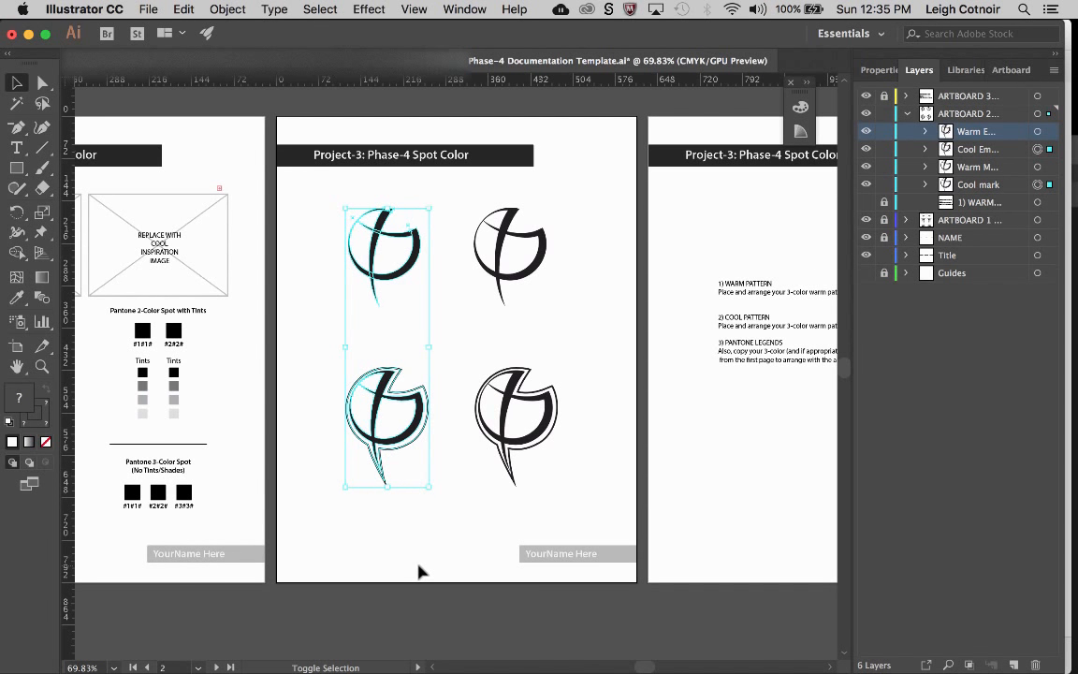
drag(470, 201, 607, 544)
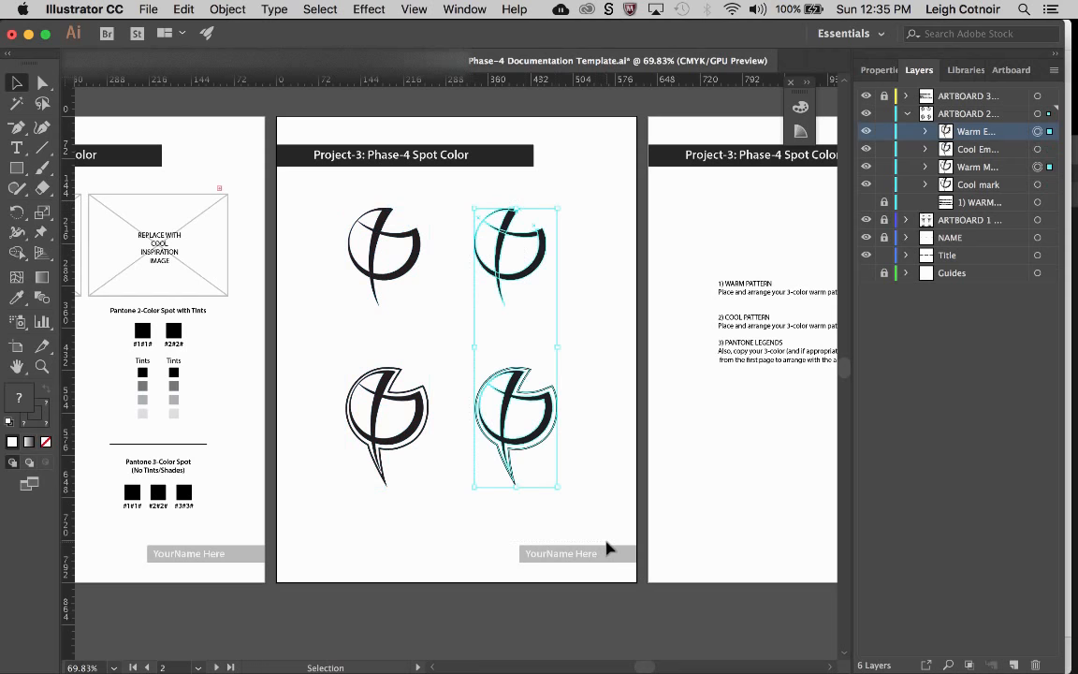
key(shift+Right)
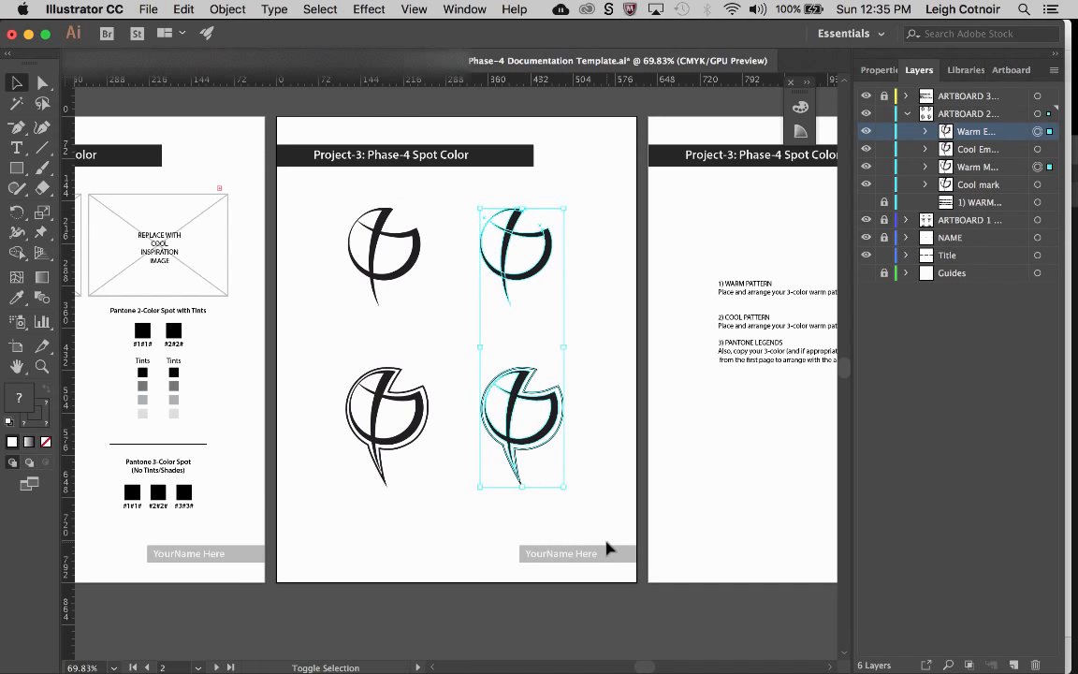
click(437, 529)
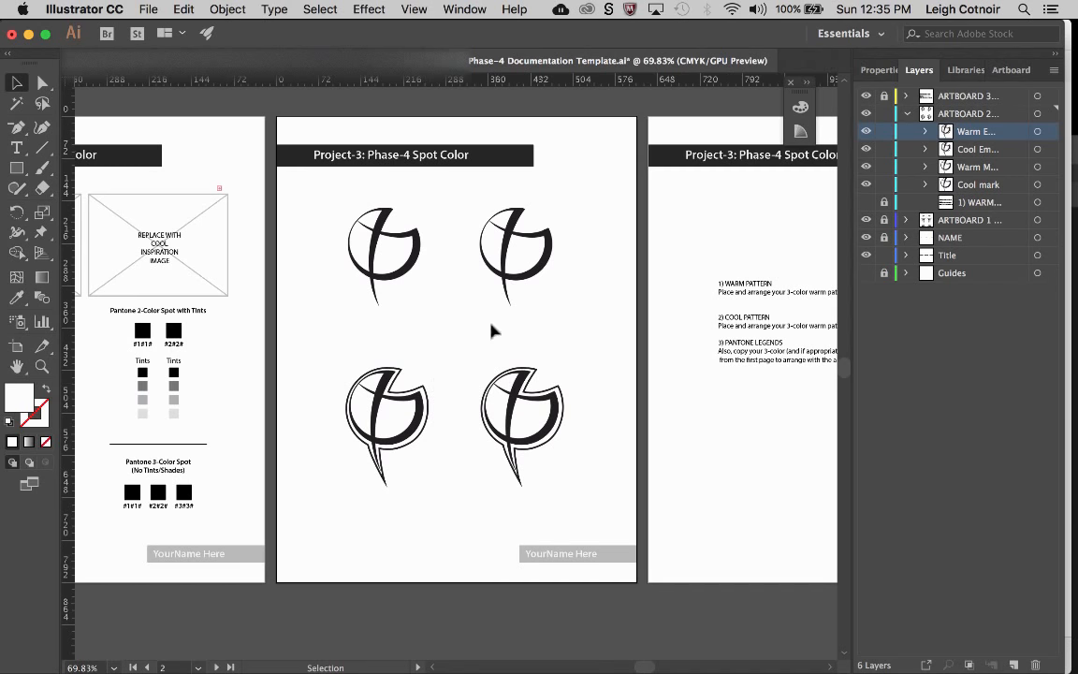
Collapse the ARTBOARD 2 layer and lock it.
scroll(494, 330, down, 4)
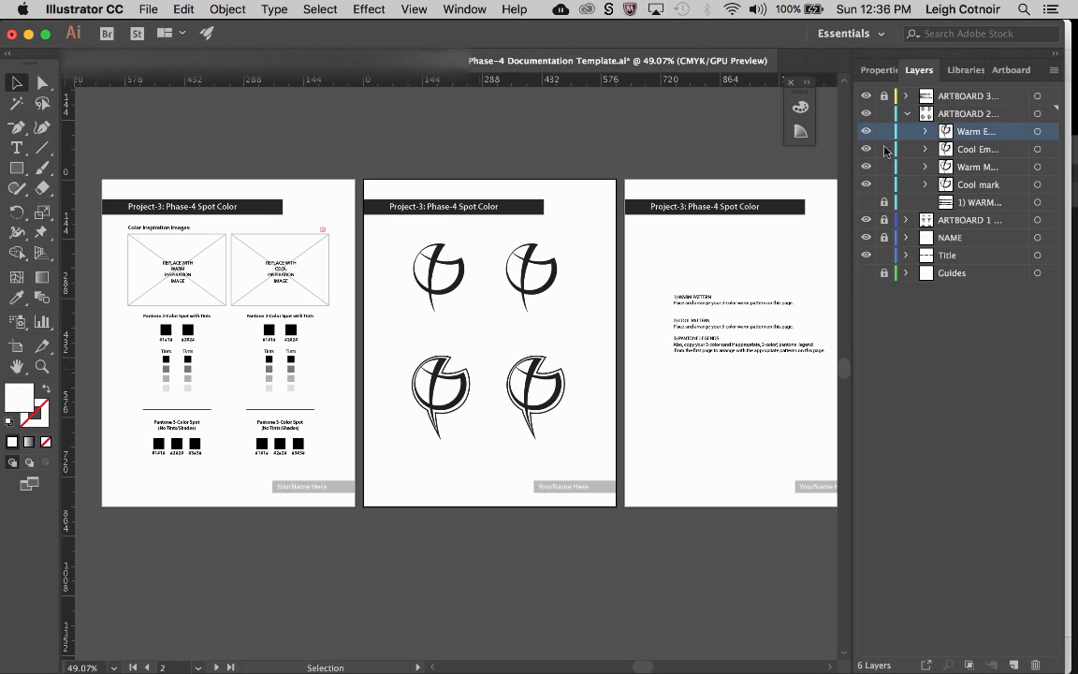
click(907, 113)
click(884, 114)
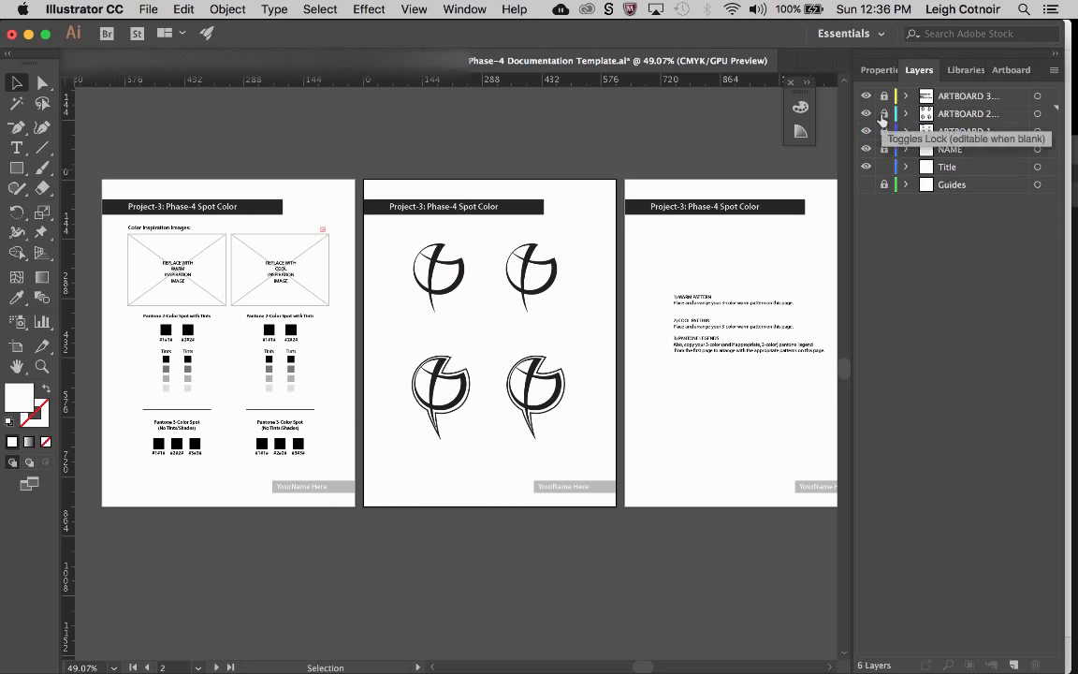
double_click(959, 116)
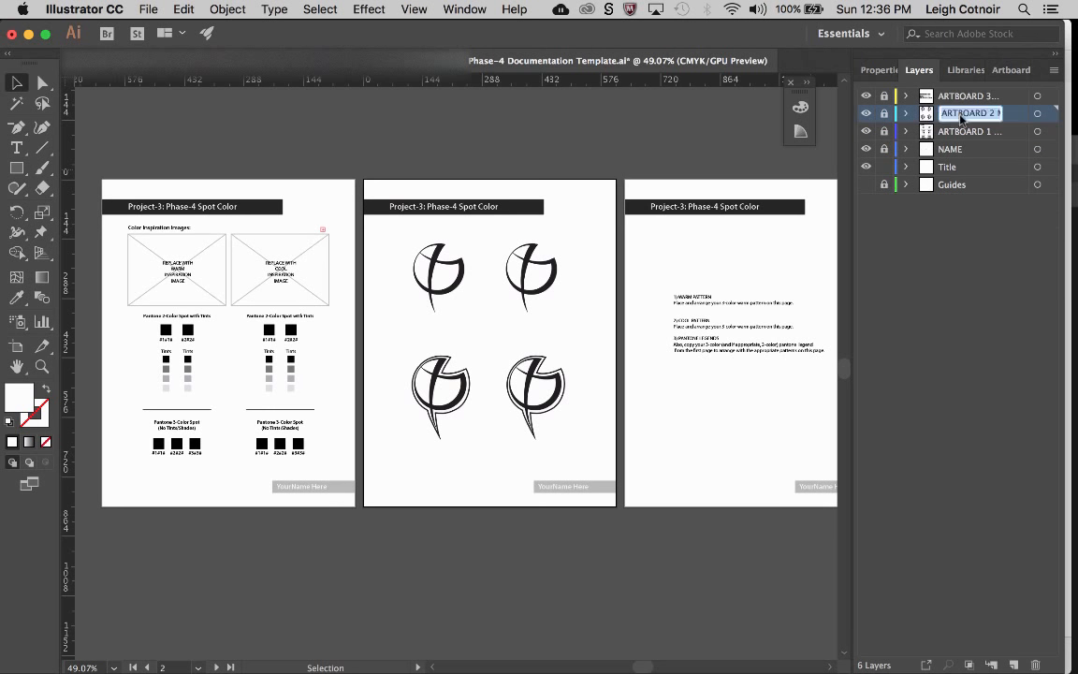
key(Right)
click(958, 289)
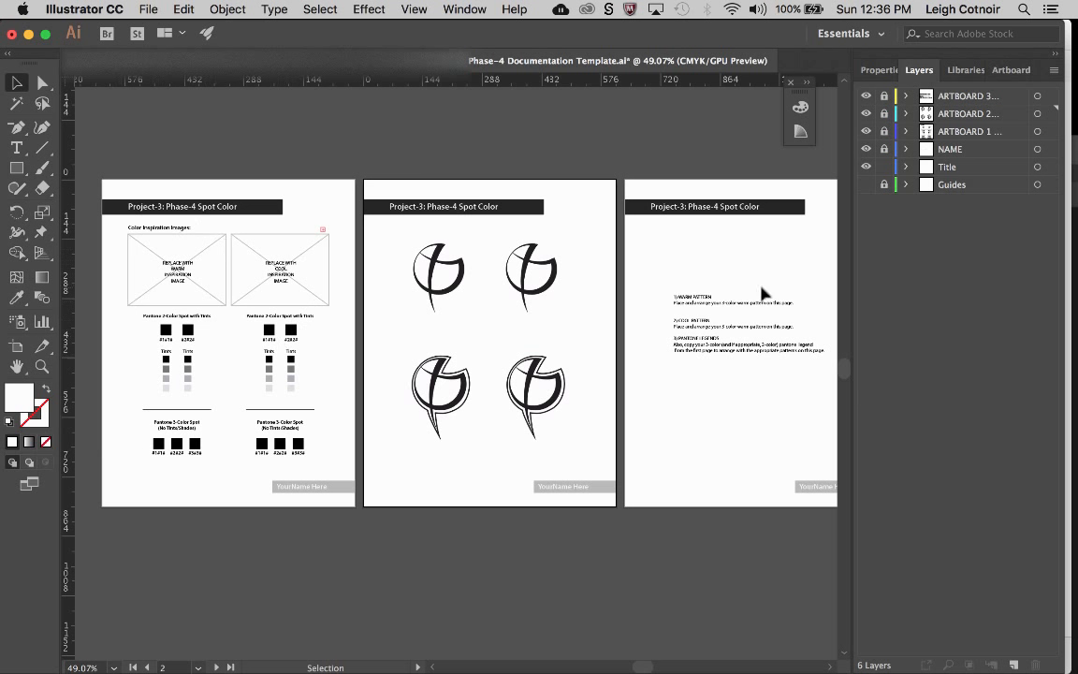
Expand and unlock the ARTBOARD 1 layer, and lock the uppermost line inside it.
click(903, 133)
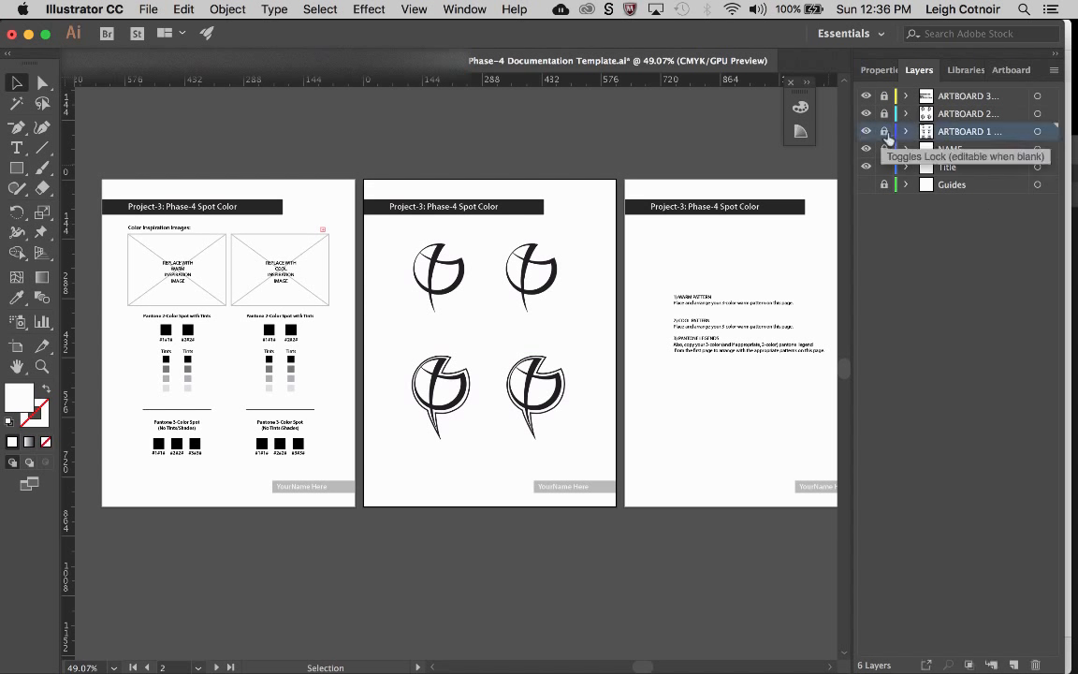
click(907, 132)
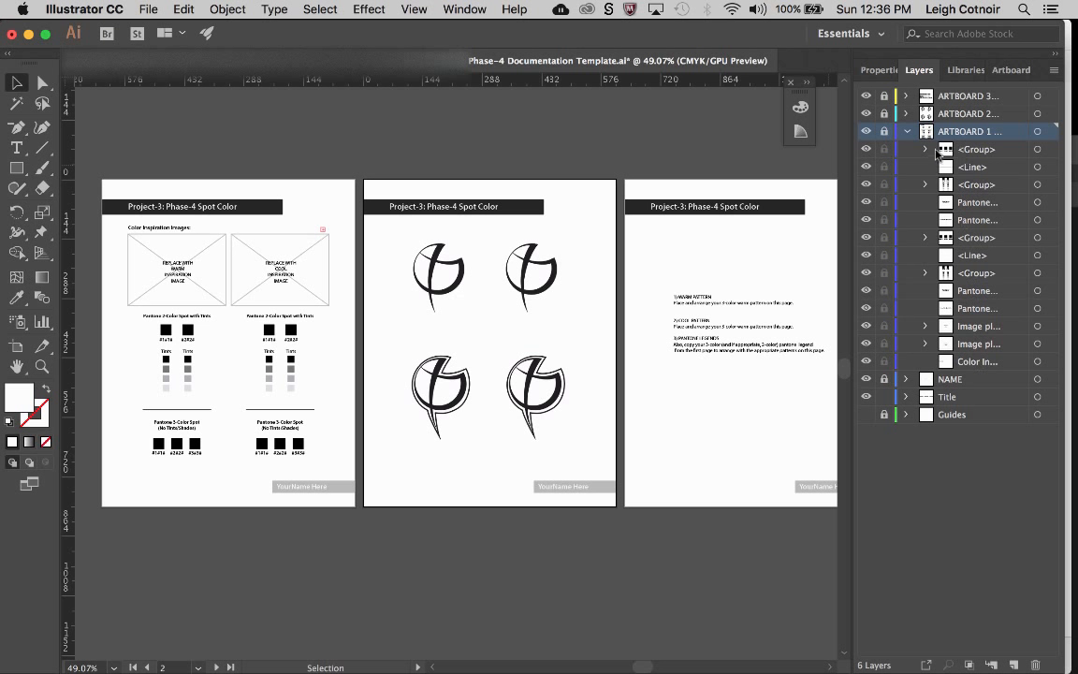
click(885, 132)
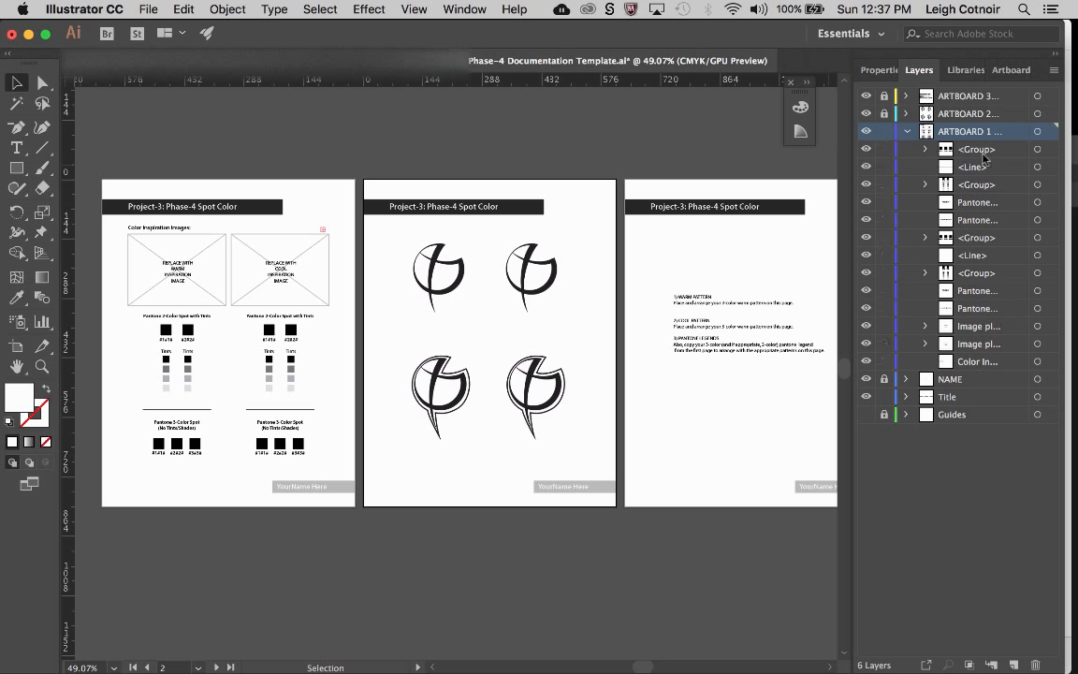
click(883, 166)
Rename the upper two swatch groups in the ARTBOARD 1 layer as "warm 3-color" and "warm 2-color", from top to bottom.
double_click(974, 152)
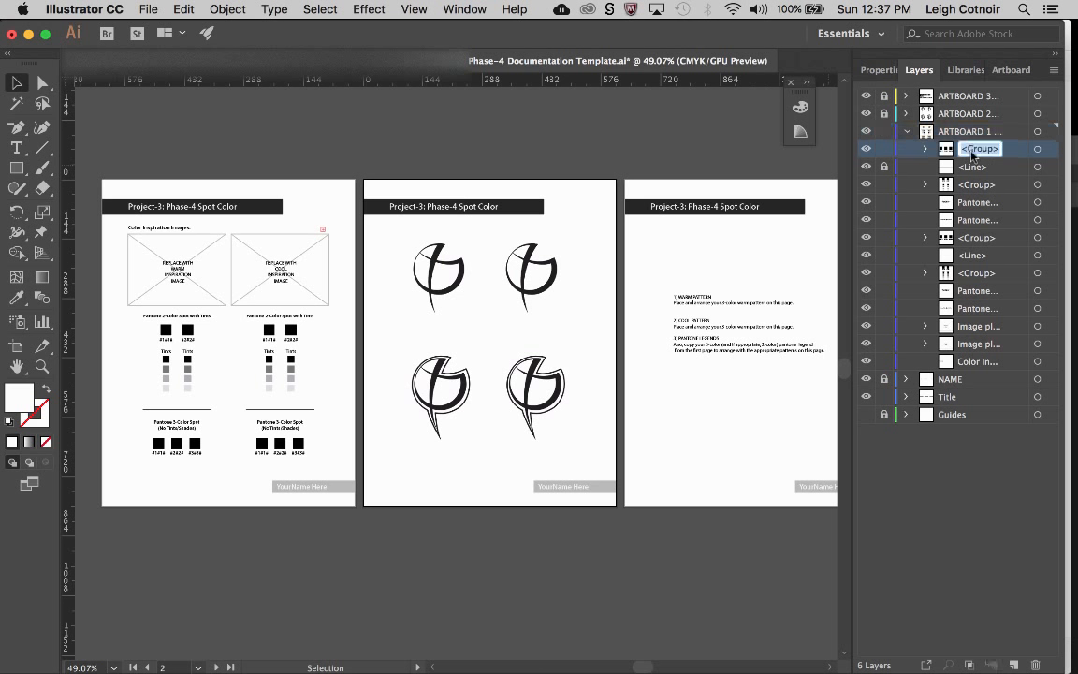
text(wa)
text(rm 3-color)
key(Return)
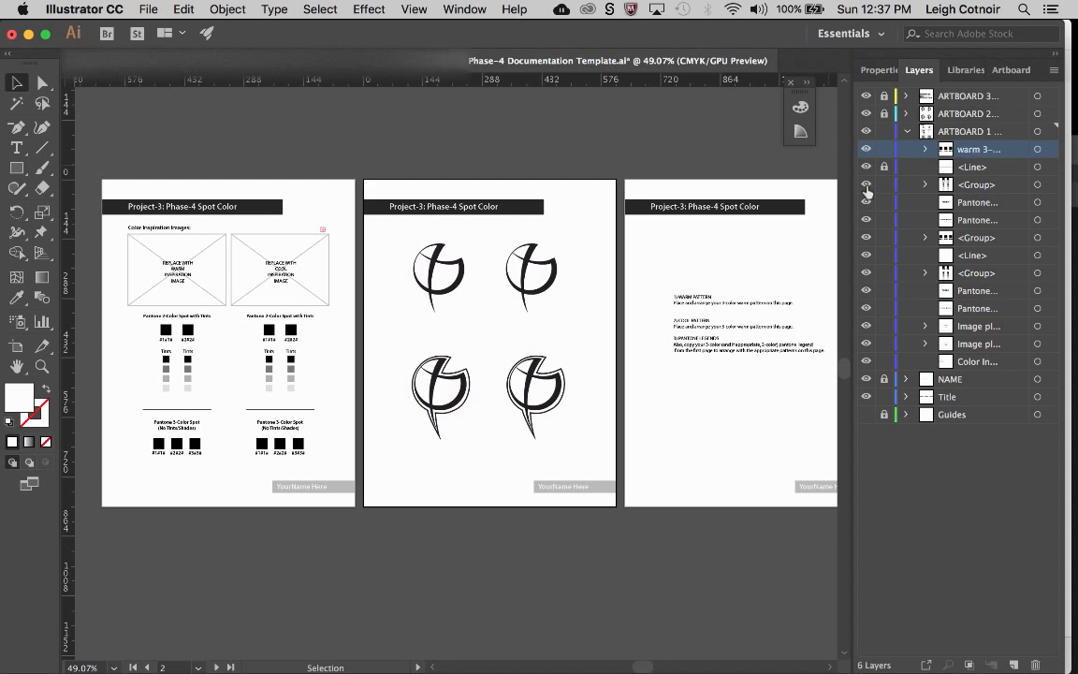
double_click(976, 184)
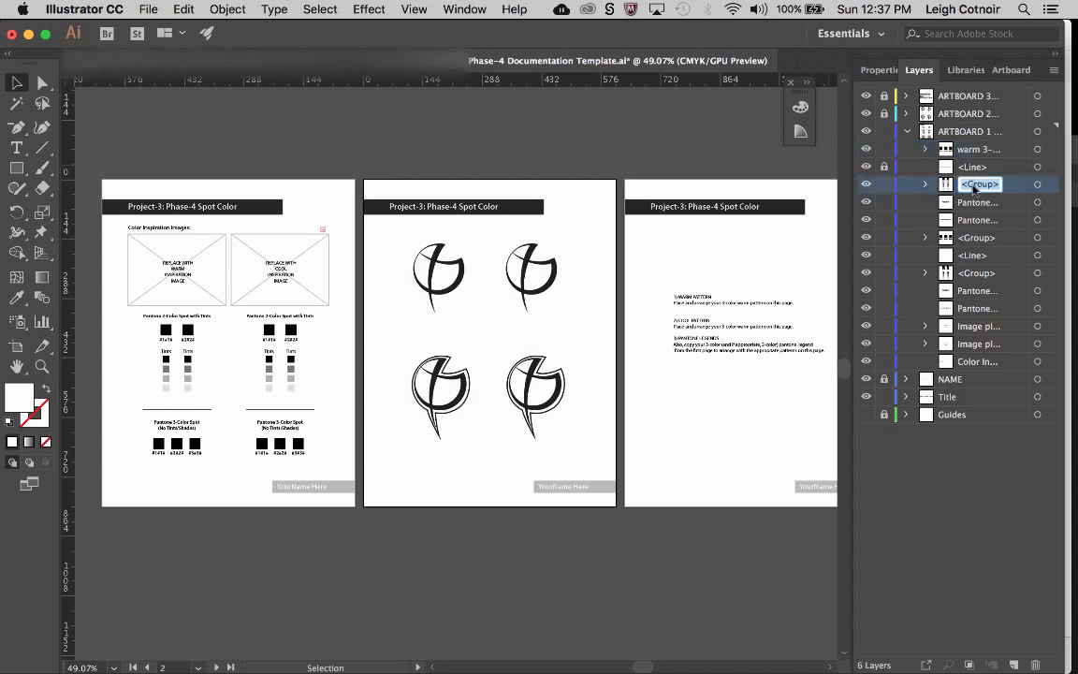
text(warm 2-color)
key(Return)
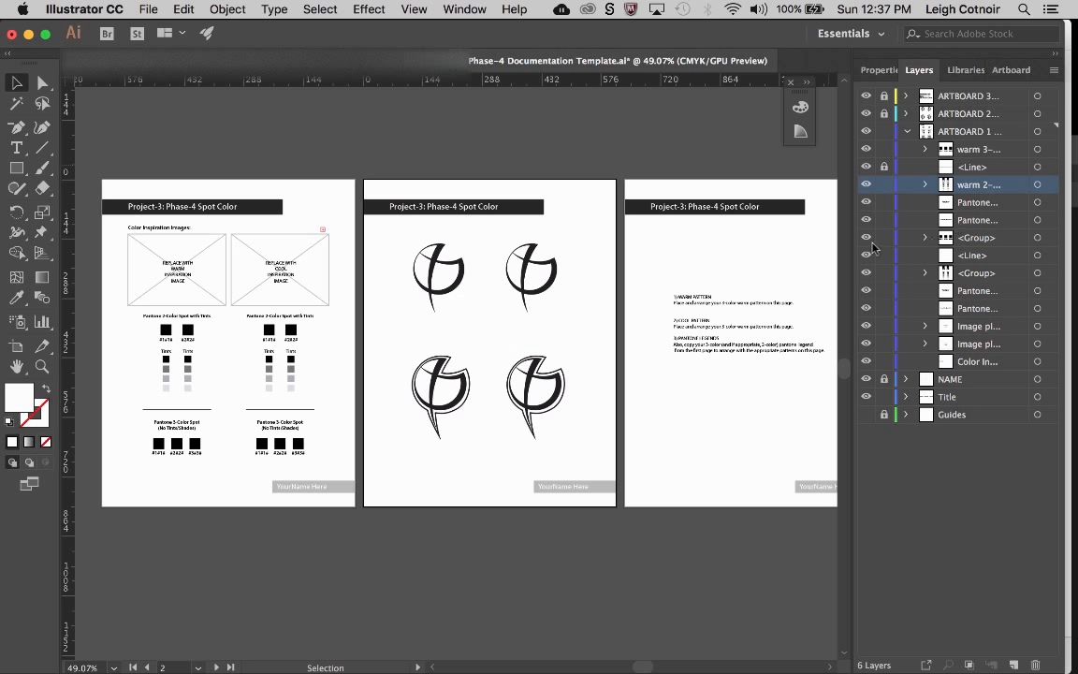
Rename the two remaining unnamed groups in the ARTBOARD 1 layer as "cool 3-color" and "cool 2-color", from top to bottom.
double_click(976, 237)
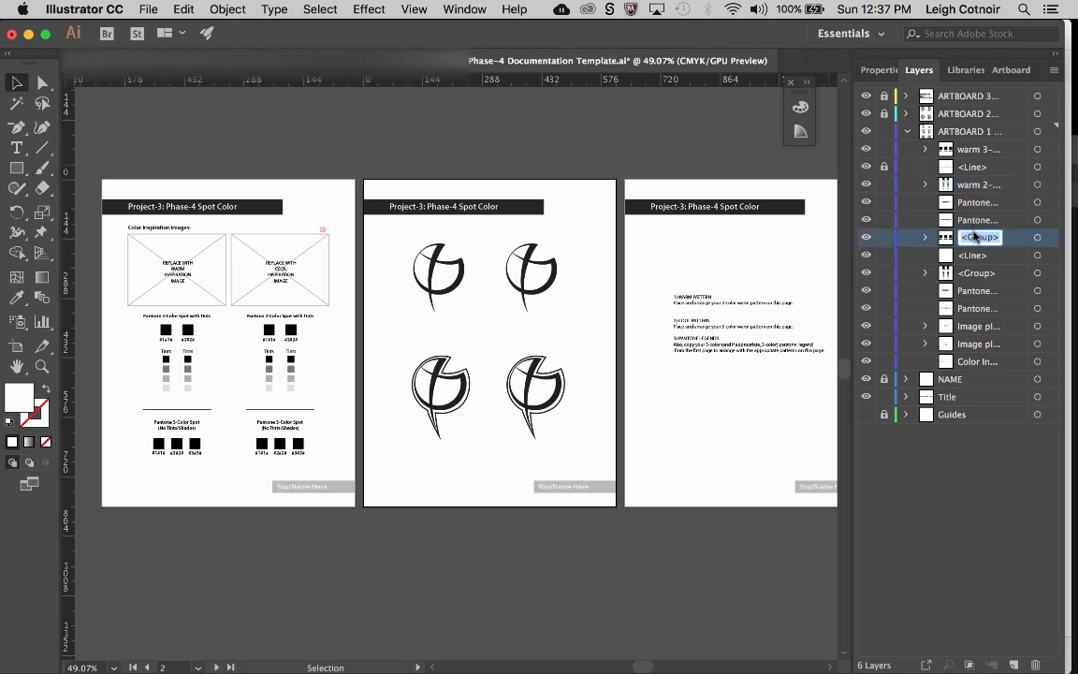
text(wa)
click(966, 273)
double_click(972, 278)
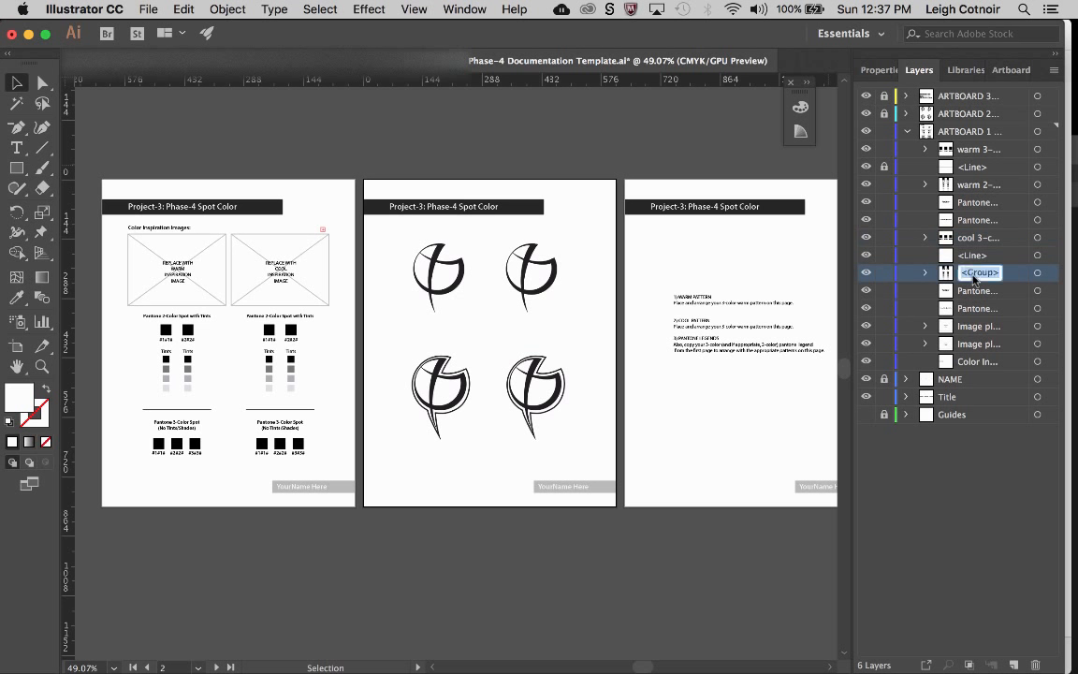
text(cool)
text( 2-color)
key(Return)
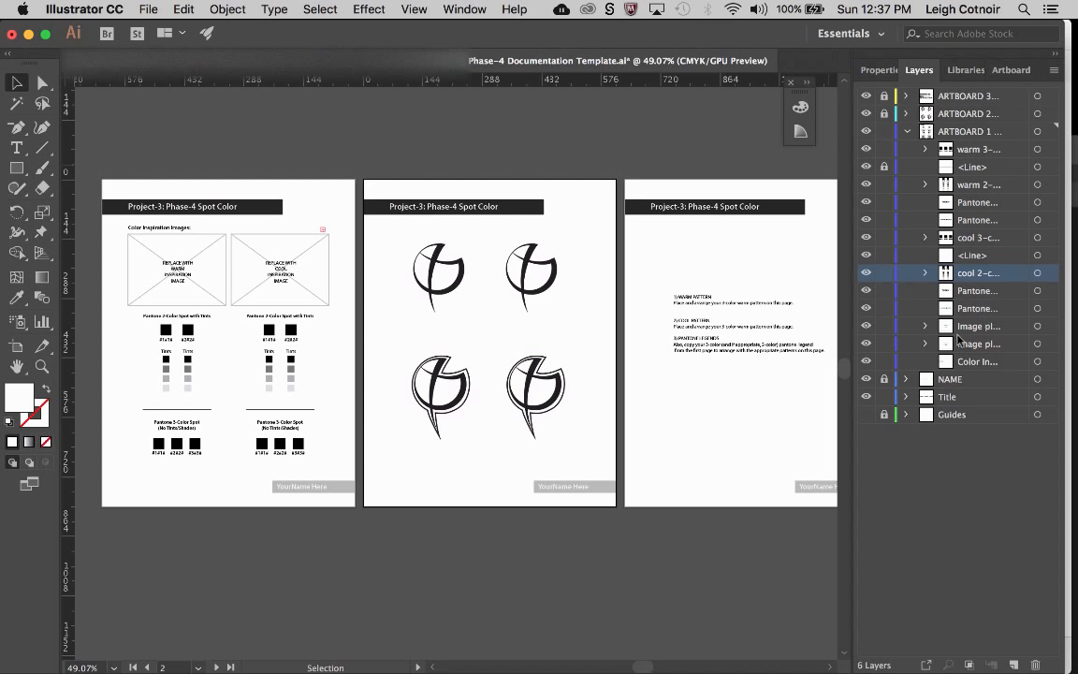
Lock both image placeholder groups inside the ARTBOARD 1 layer.
click(866, 327)
click(866, 327)
click(879, 327)
click(881, 327)
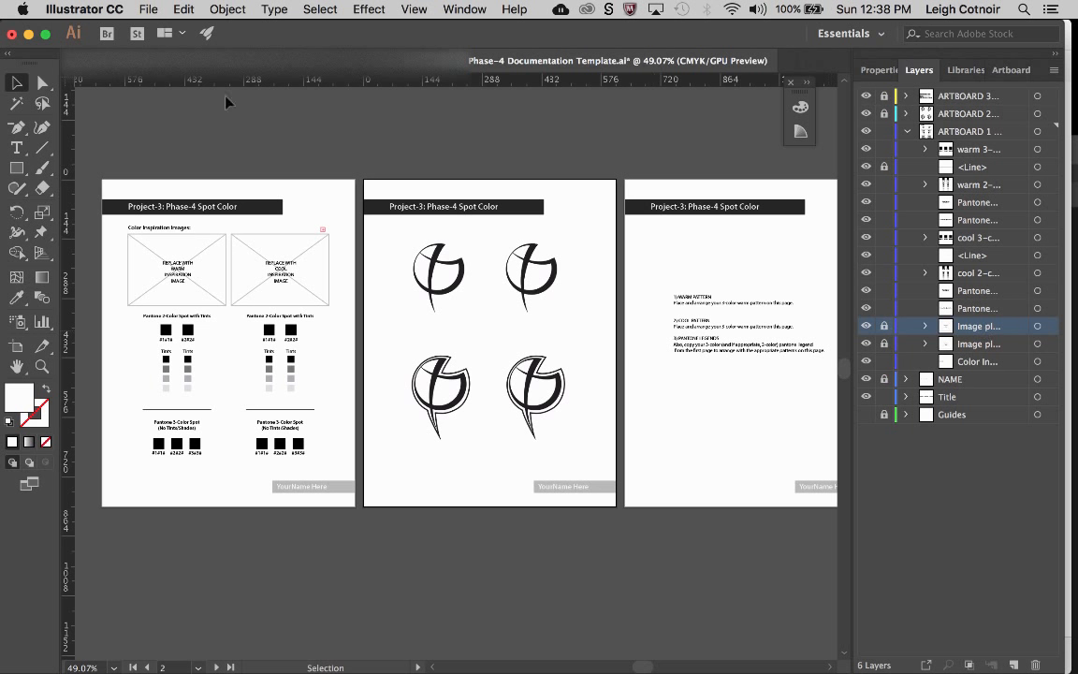
Place cool-color-inspiration.jpg as a linked image over the left placeholder on the first artboard, sized to the placeholder's width.
click(146, 7)
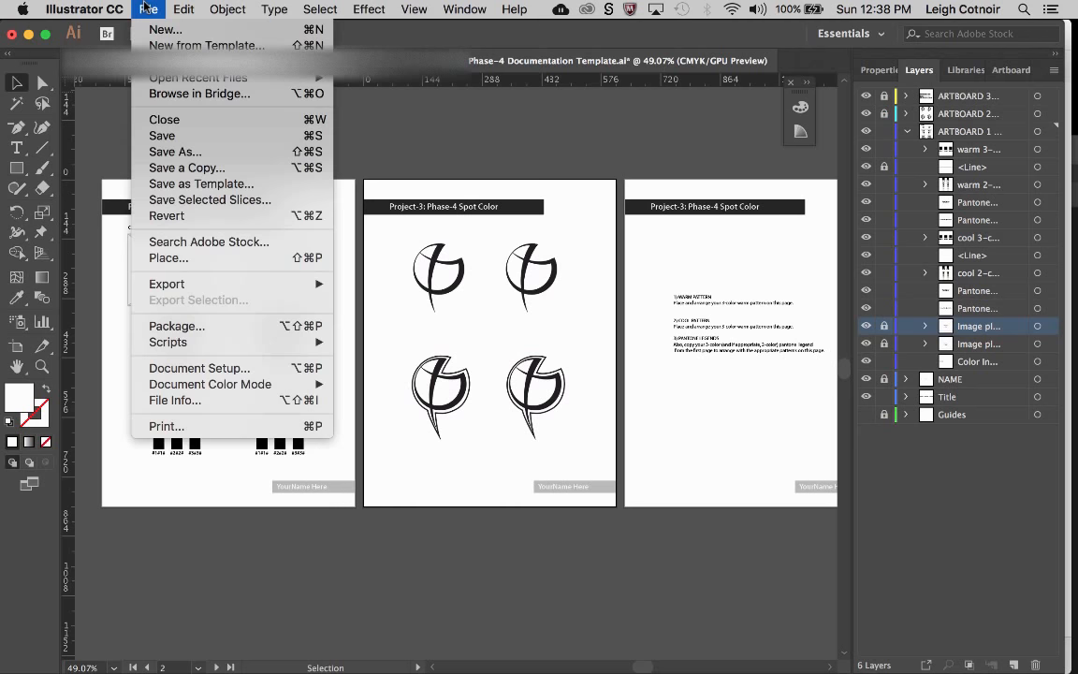
click(174, 259)
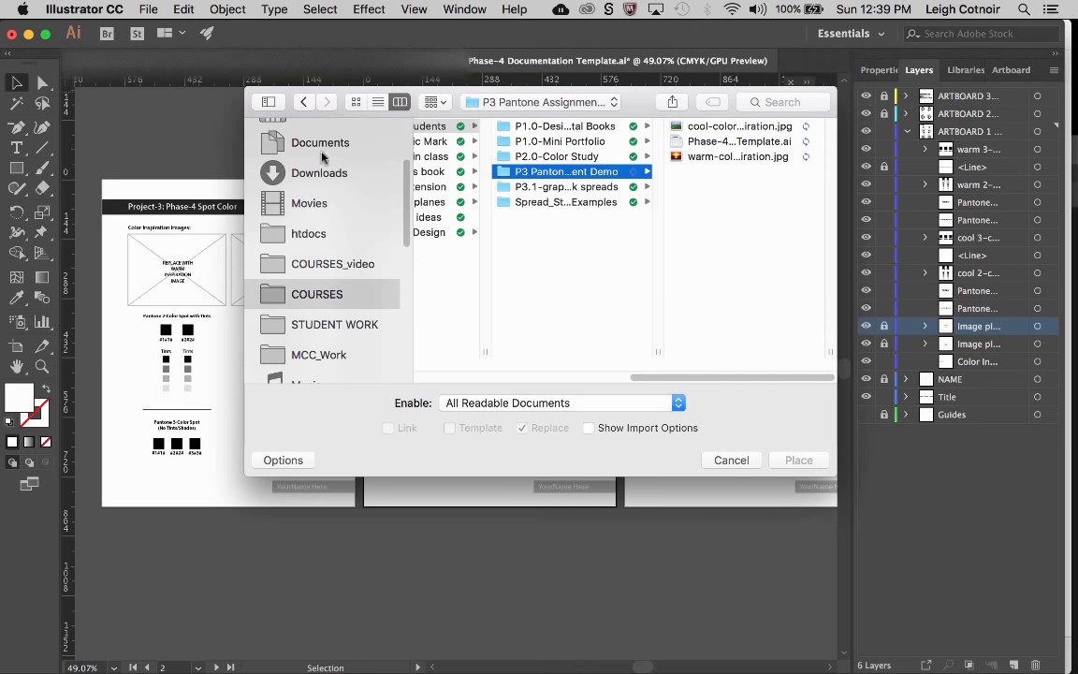
drag(340, 101, 494, 82)
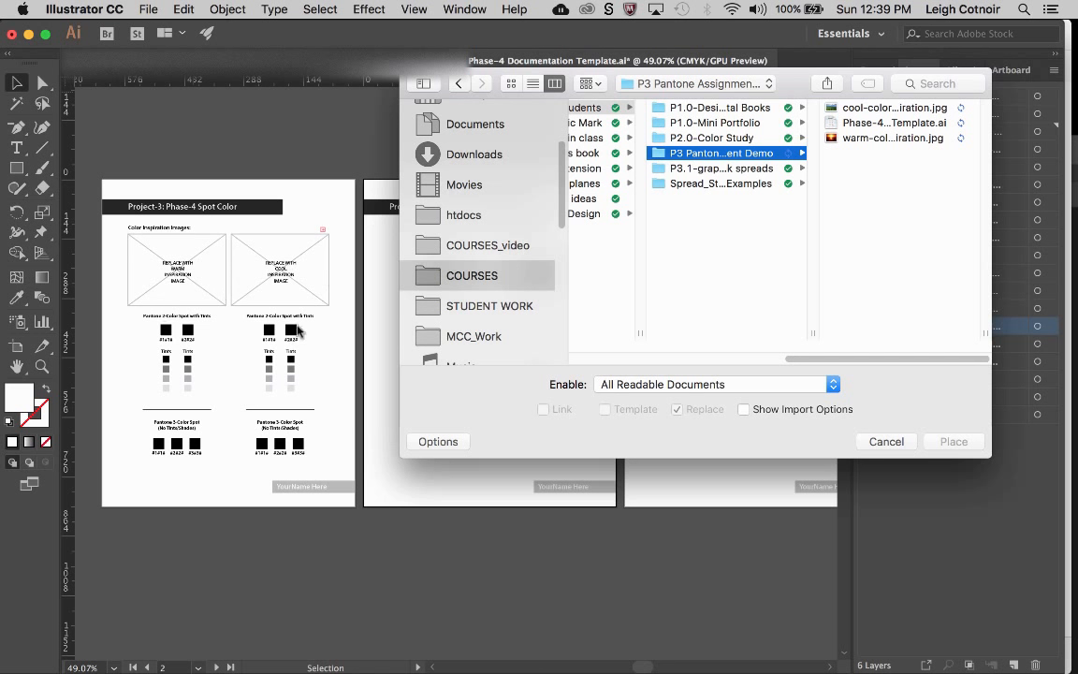
click(847, 109)
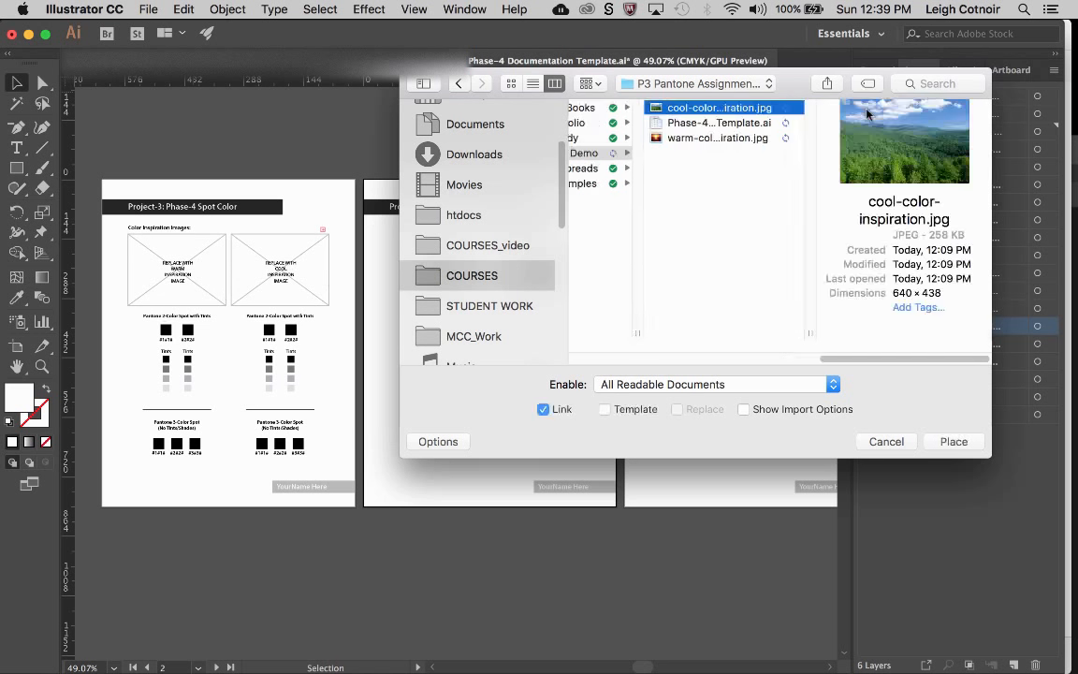
click(953, 441)
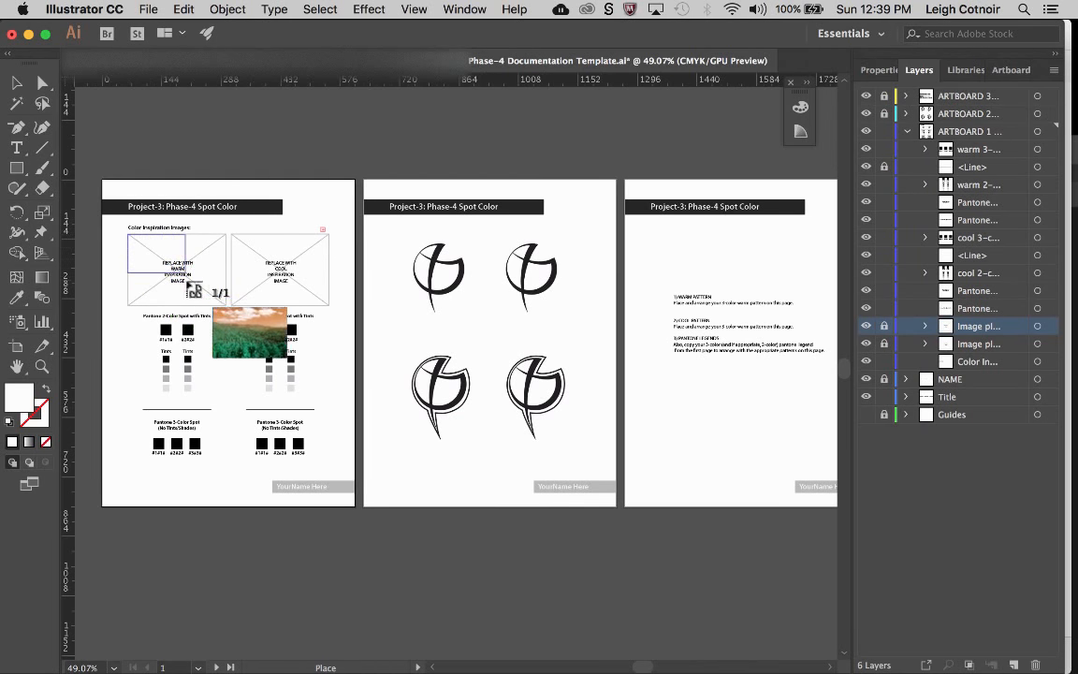
click(228, 319)
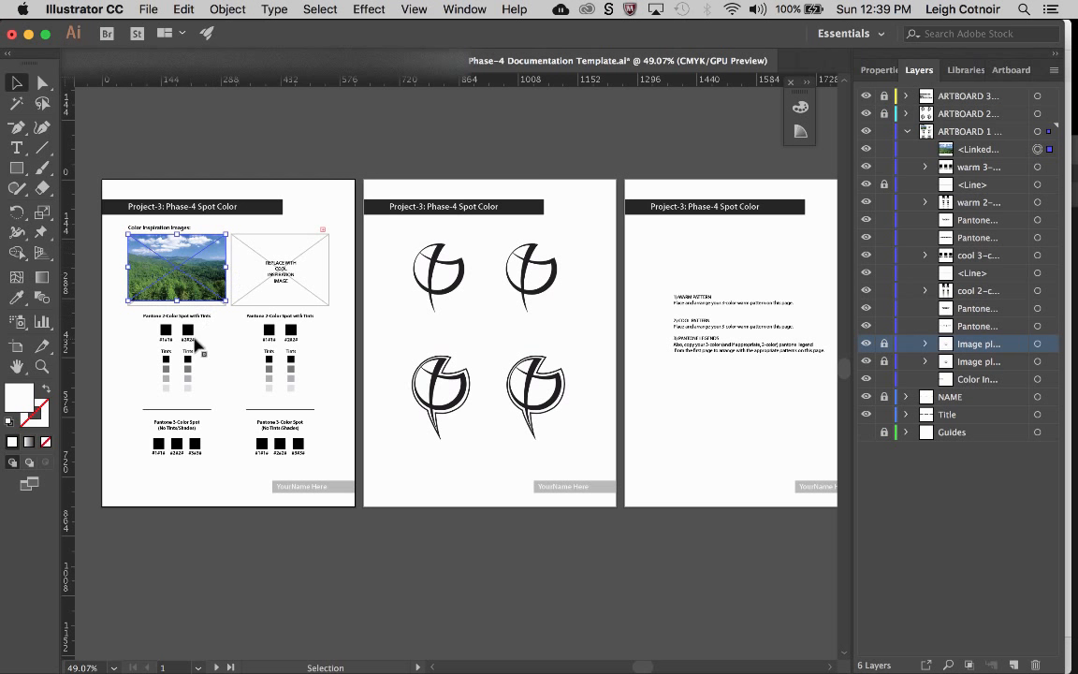
Place warm-color-inspiration.jpg as a linked image over the right placeholder, sized to cover the placeholder.
scroll(197, 346, up, 3)
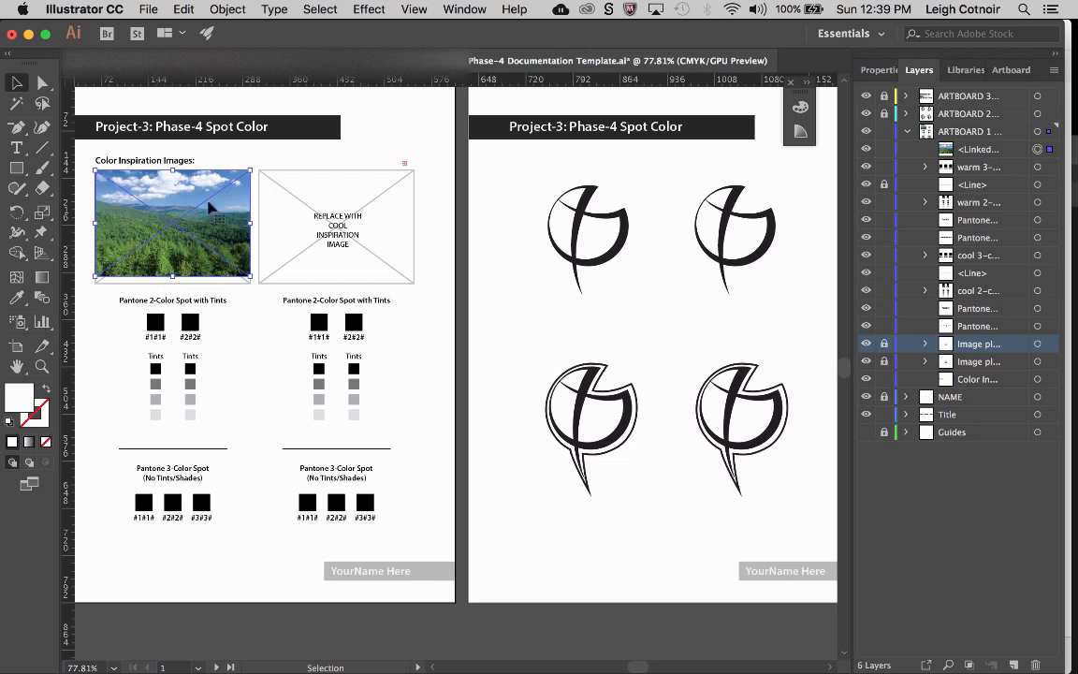
scroll(186, 251, down, 3)
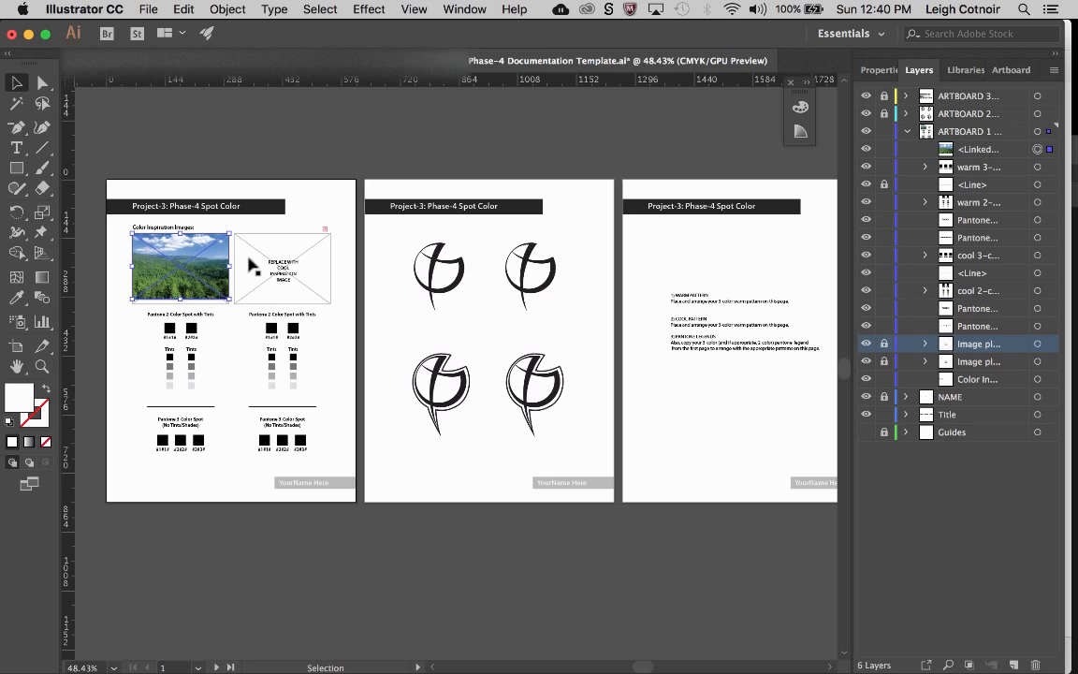
click(149, 12)
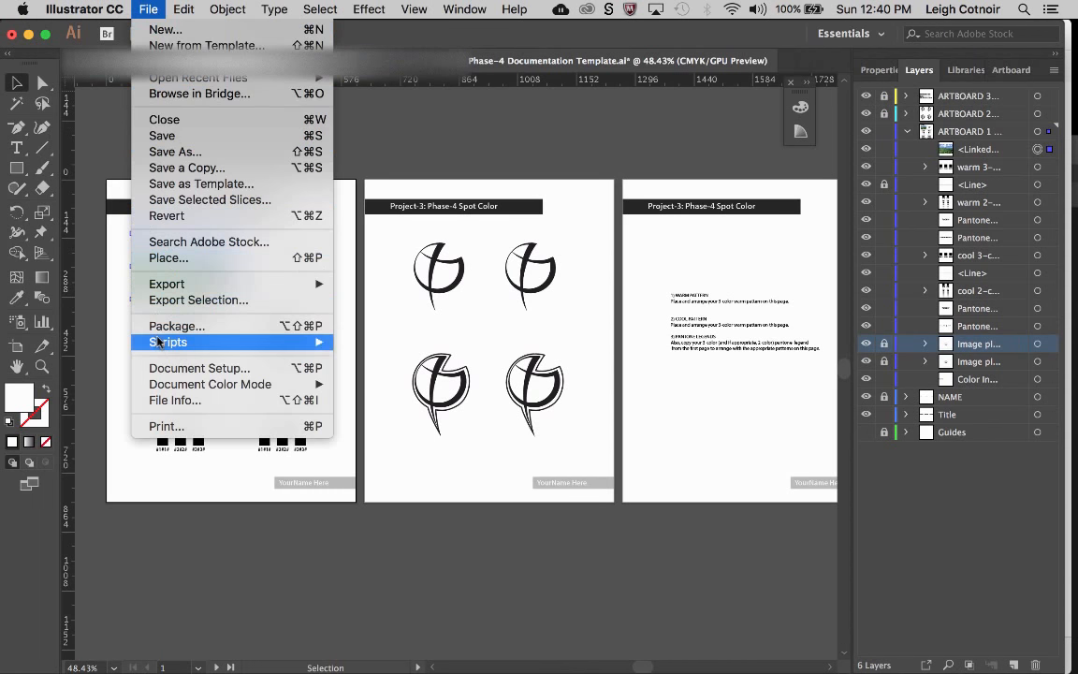
click(168, 258)
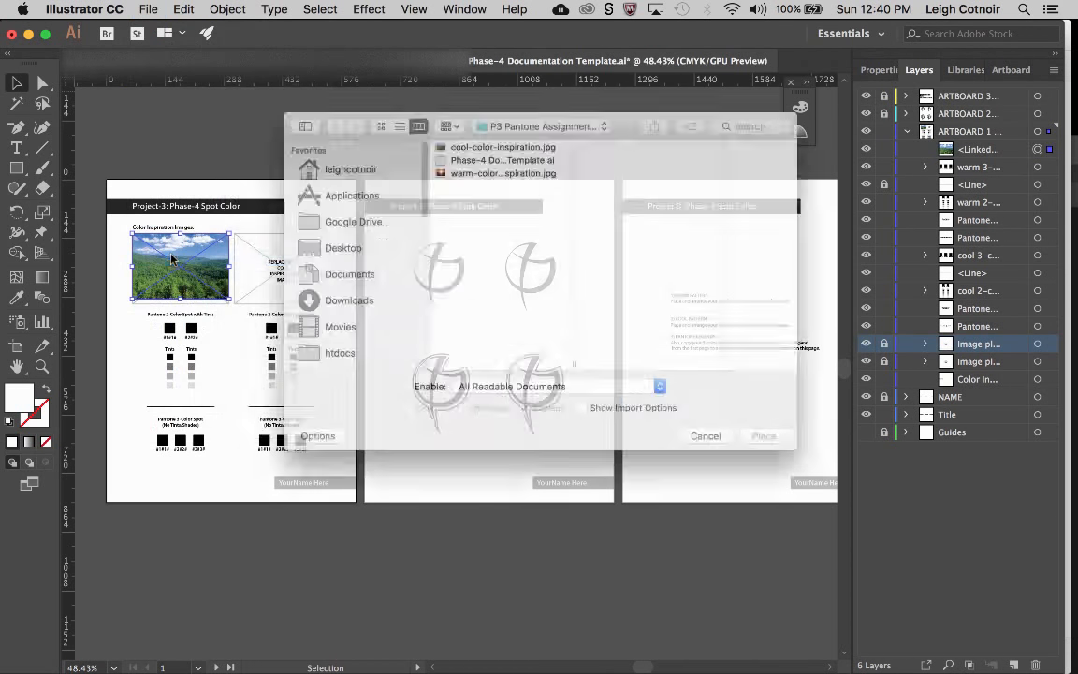
click(486, 159)
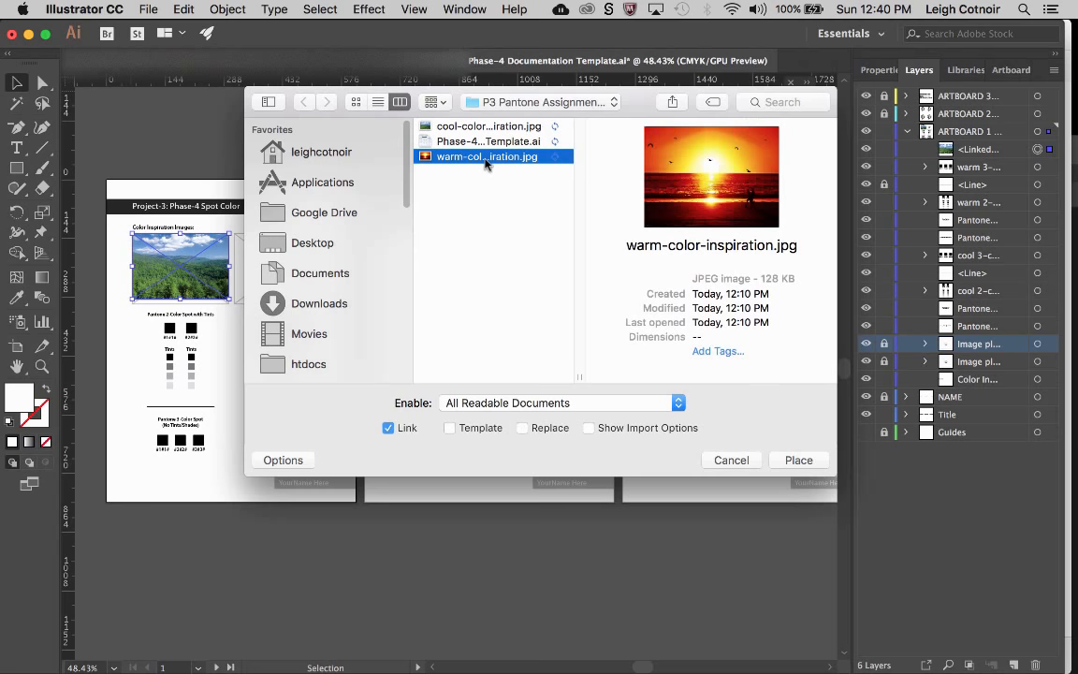
click(798, 460)
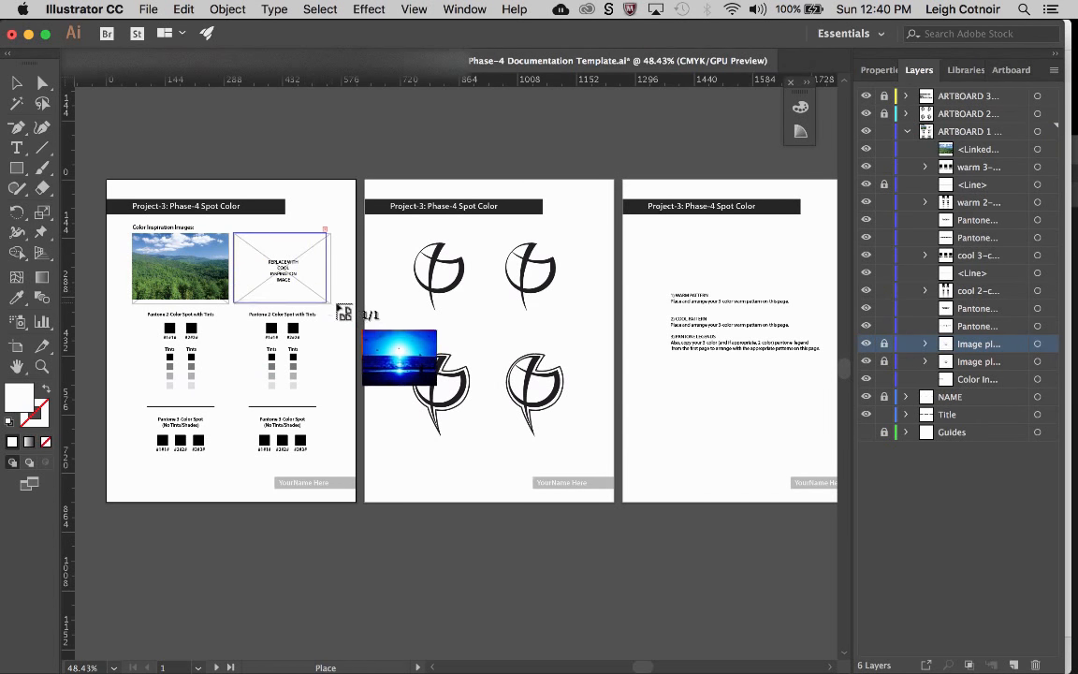
click(343, 308)
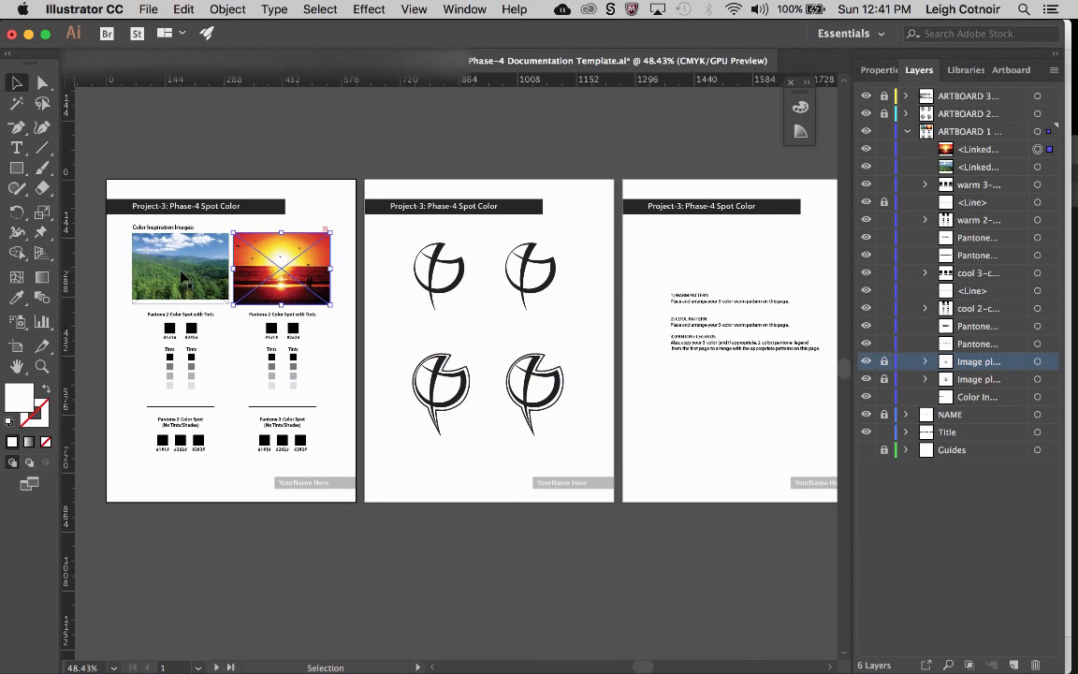
Move the forest image slightly down and scale it up proportionally from its center until it covers the left placeholder's full height.
shift+click(185, 278)
click(182, 276)
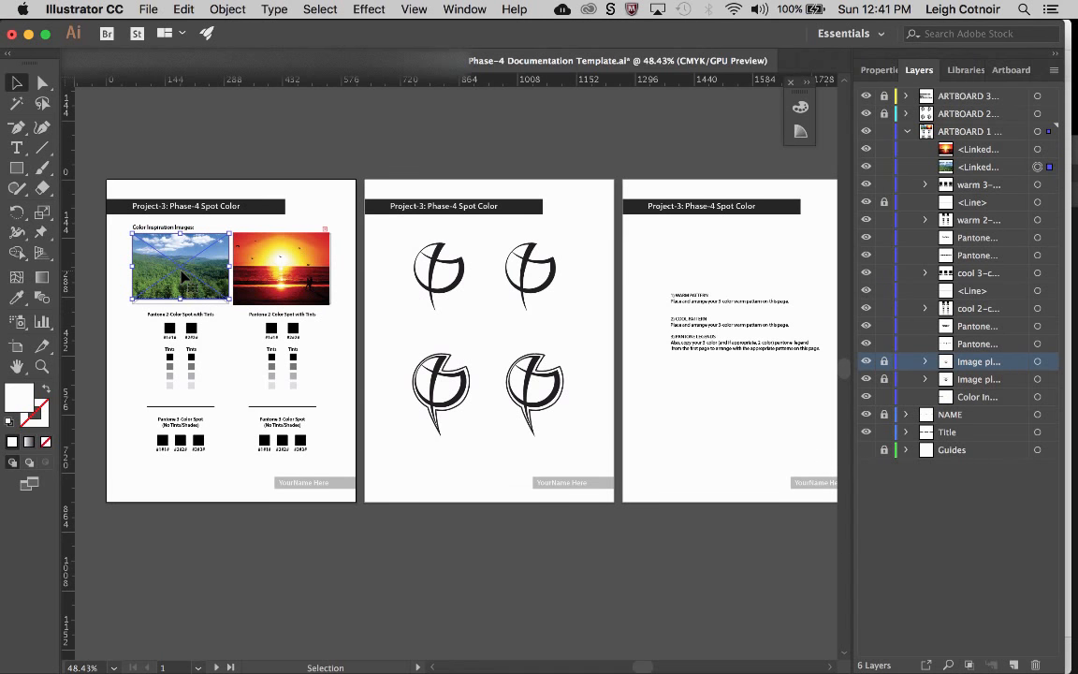
key(shift)
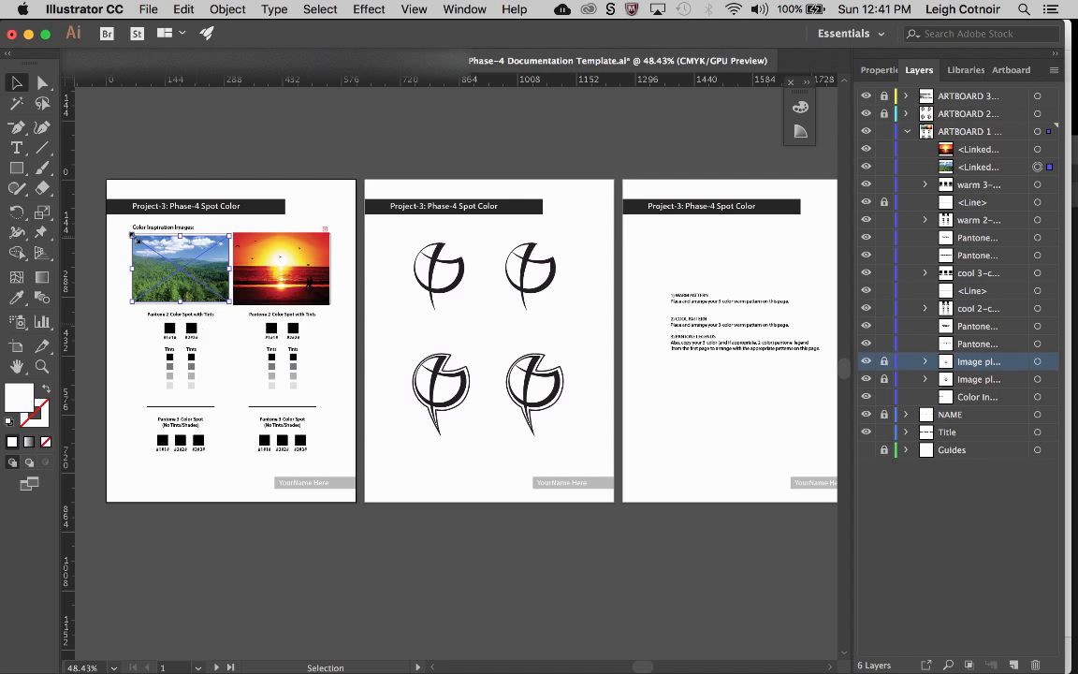
drag(130, 234, 128, 238)
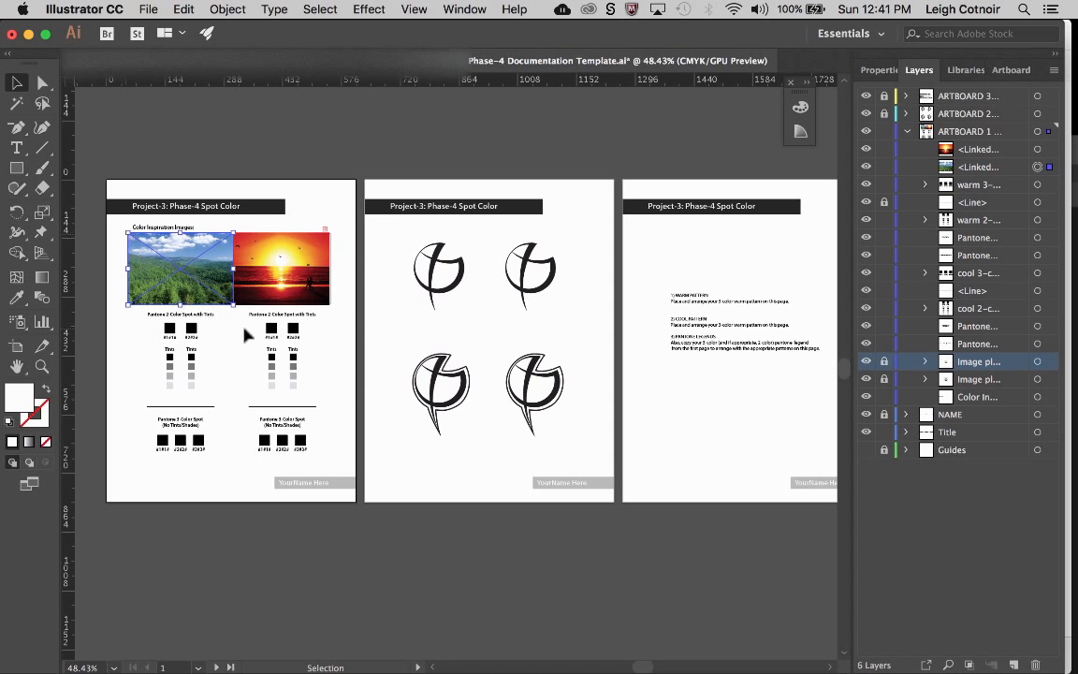
Nudge the sunset image slightly to the right to separate it from the forest image.
click(310, 296)
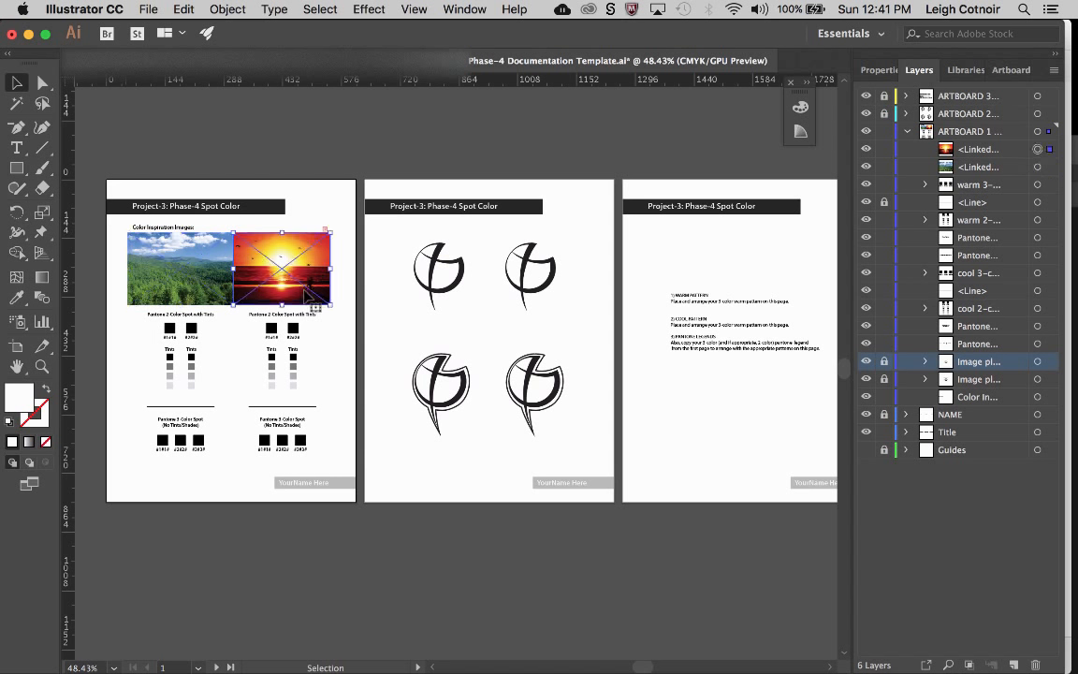
click(339, 348)
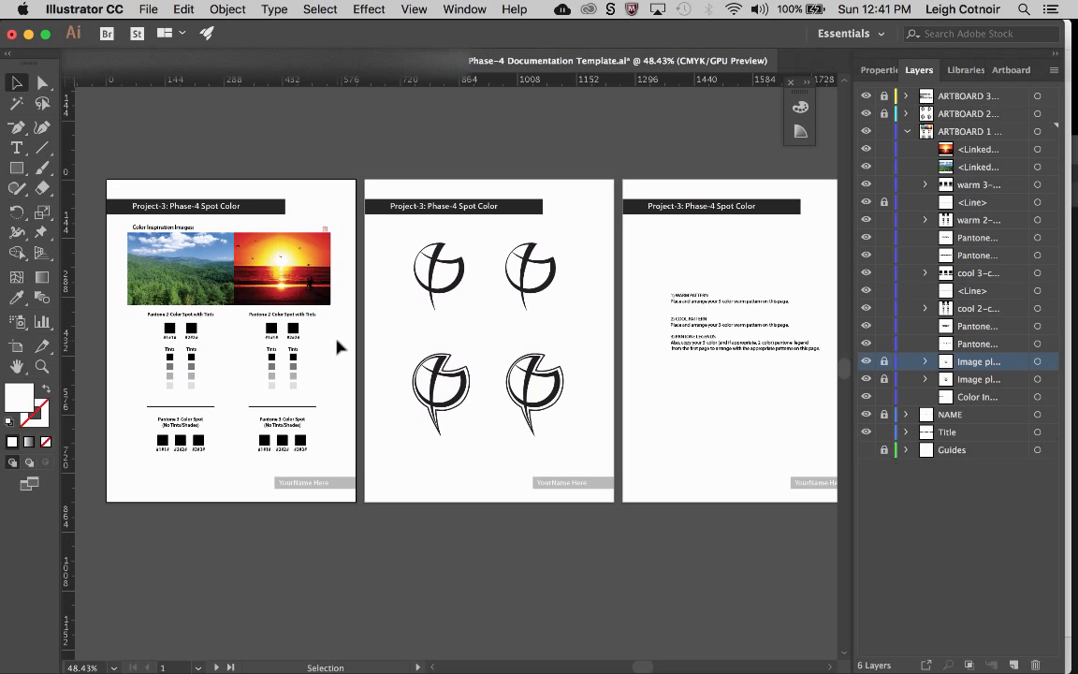
click(302, 288)
key(Right)
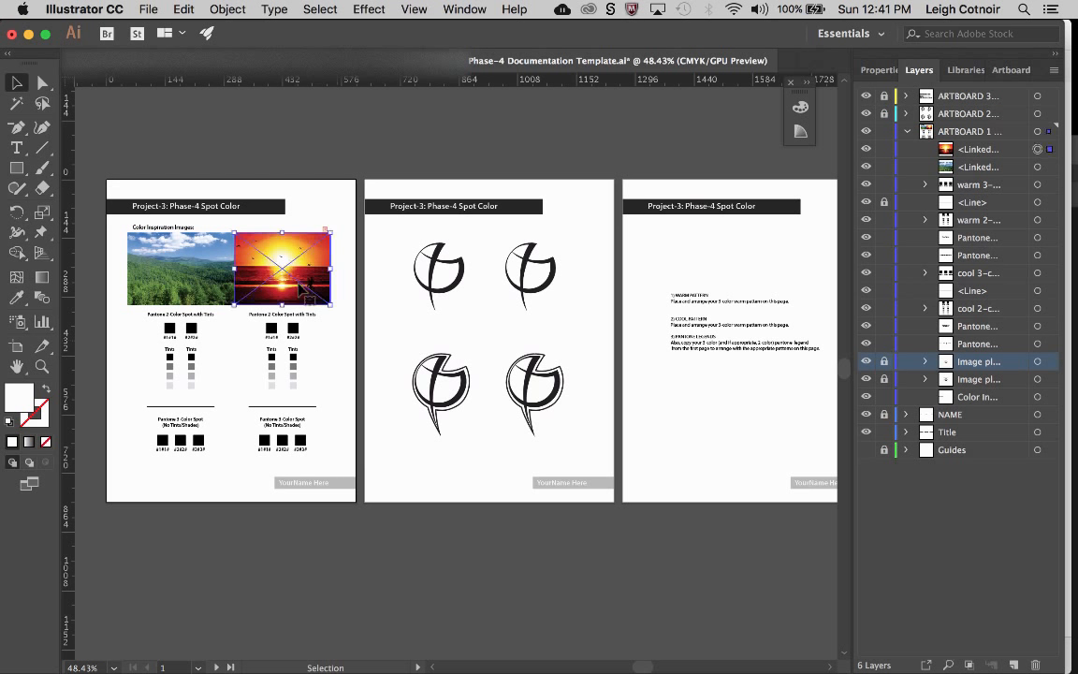
click(349, 378)
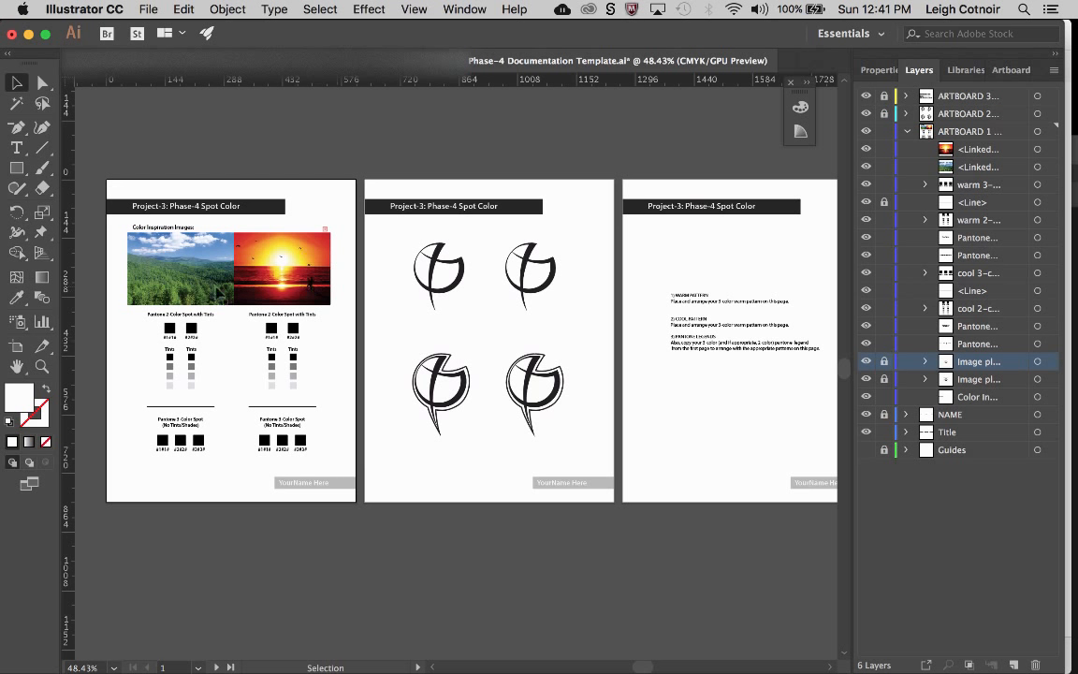
Hide the linked forest and sunset images on the first artboard to expose the two placeholders beneath them.
scroll(217, 293, up, 6)
scroll(217, 293, left, 4)
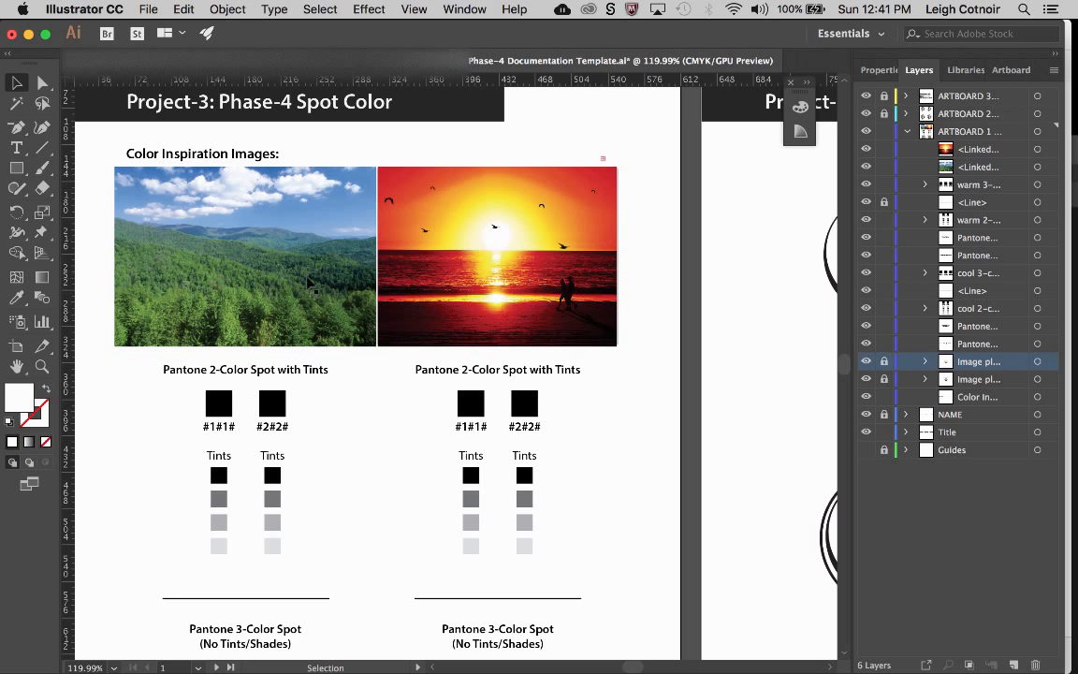
click(281, 255)
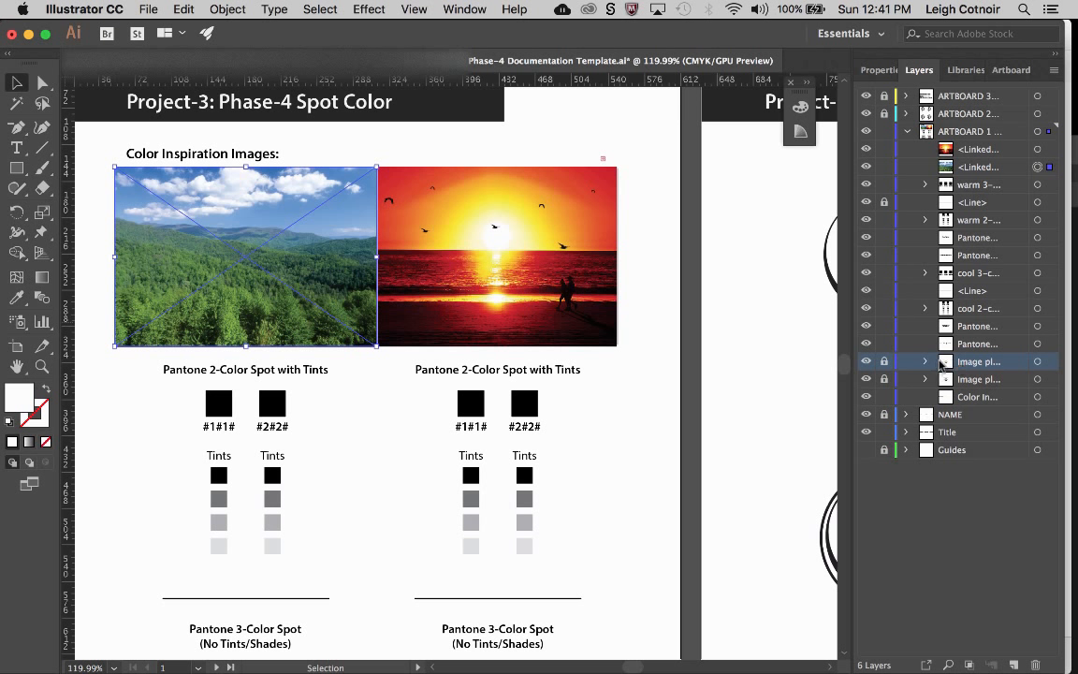
click(866, 166)
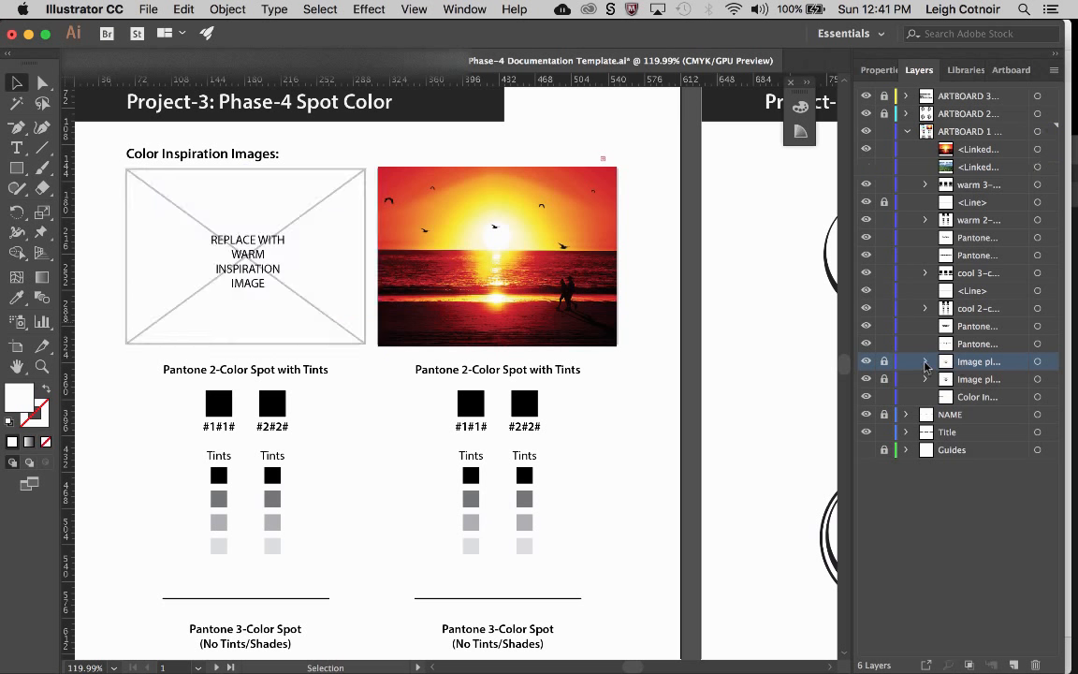
click(868, 149)
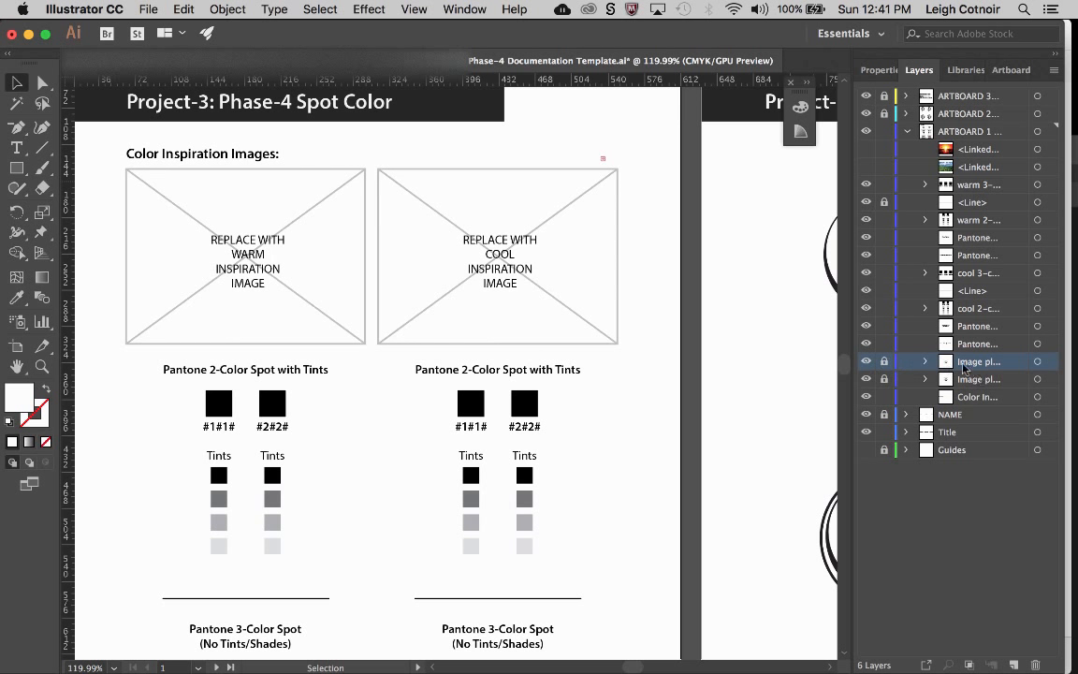
click(866, 361)
click(866, 362)
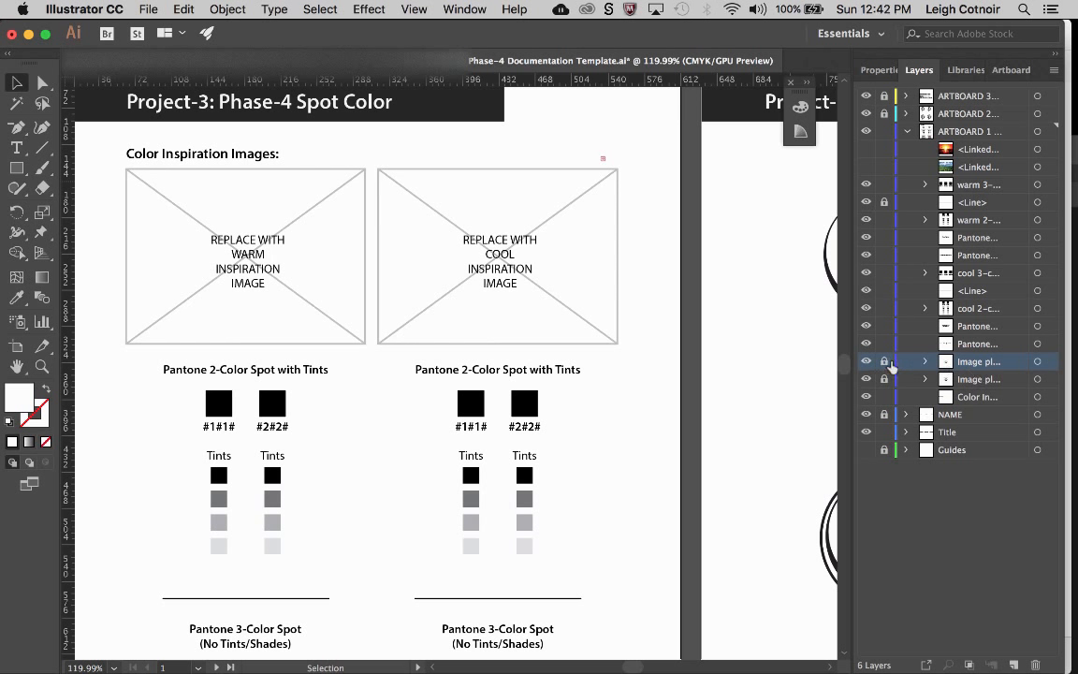
Draw a rectangle matching the cool inspiration placeholder's outline, and check its layer entry by toggling its visibility.
click(15, 169)
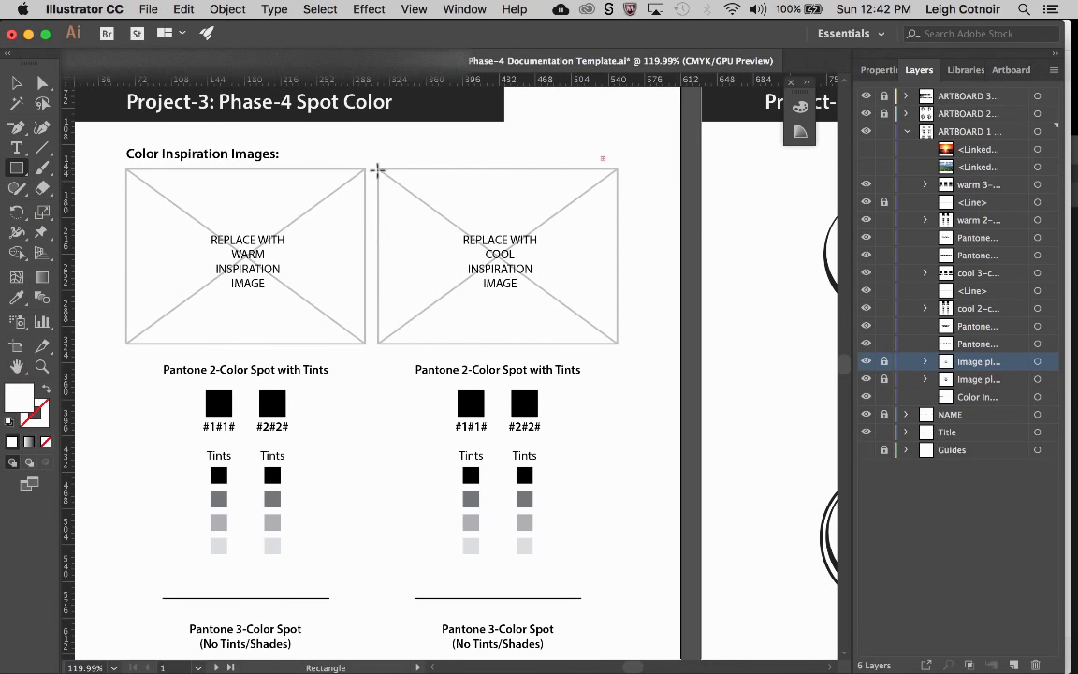
drag(378, 168, 618, 344)
key(v)
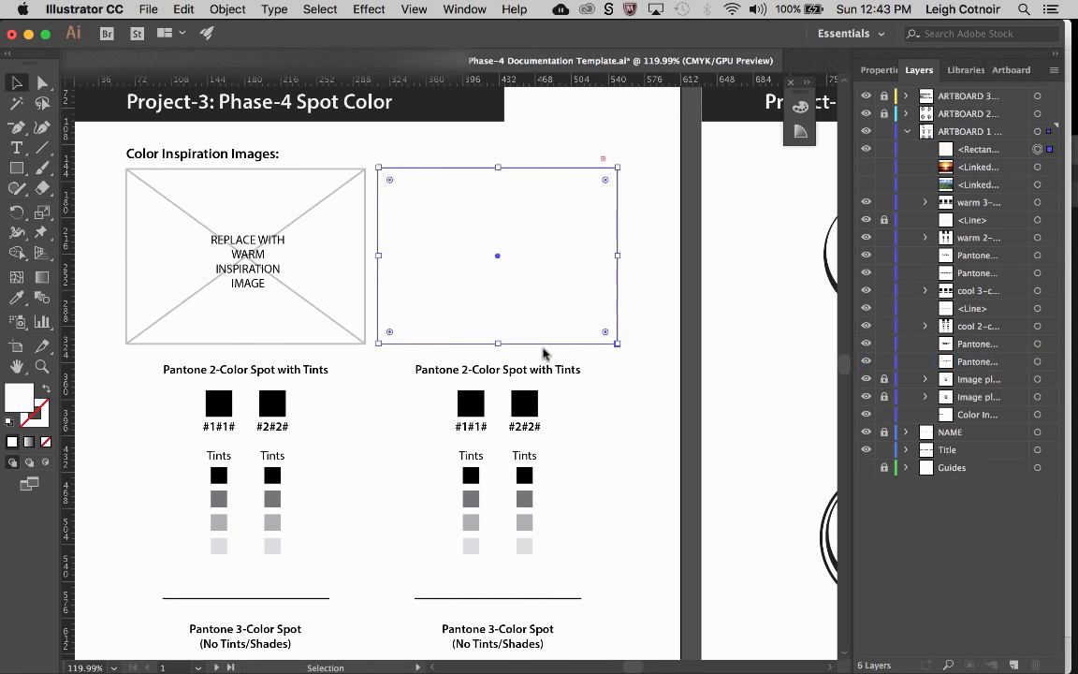
click(960, 153)
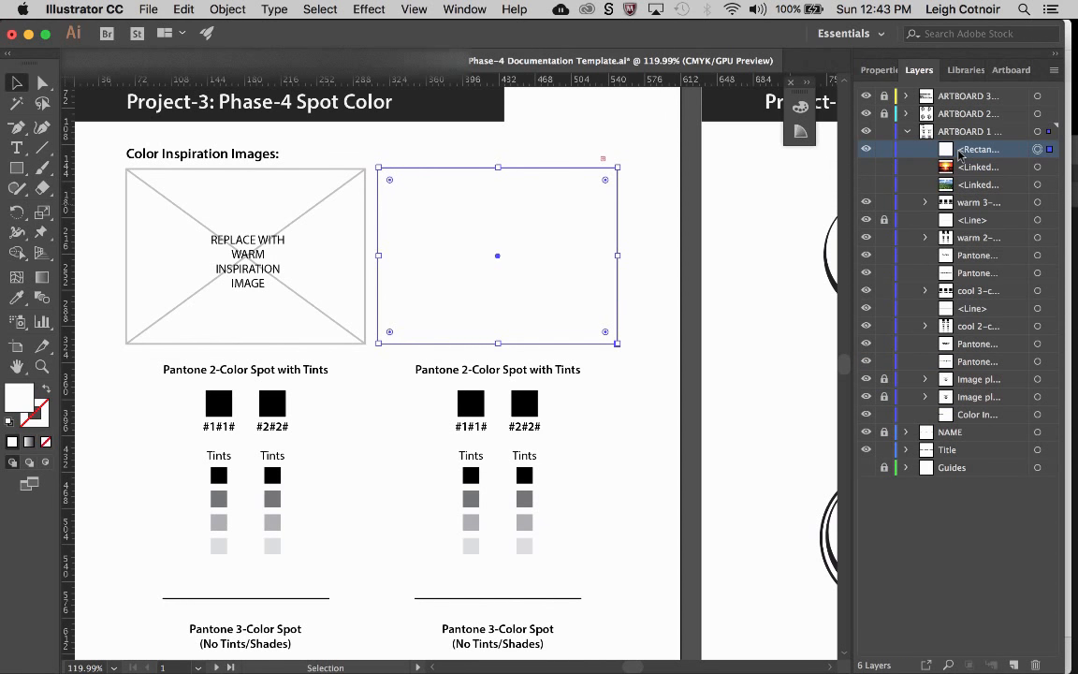
click(864, 151)
click(864, 151)
click(864, 151)
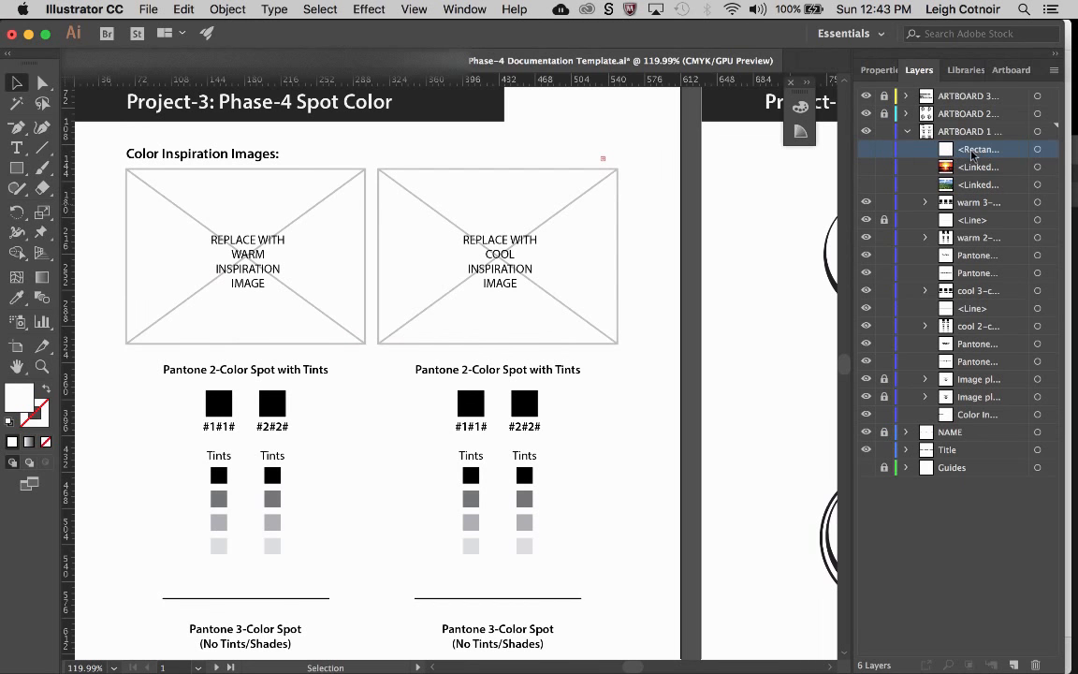
Show the sunset image and the rectangle above it, and clip the image to the rectangle with a clipping mask.
click(867, 151)
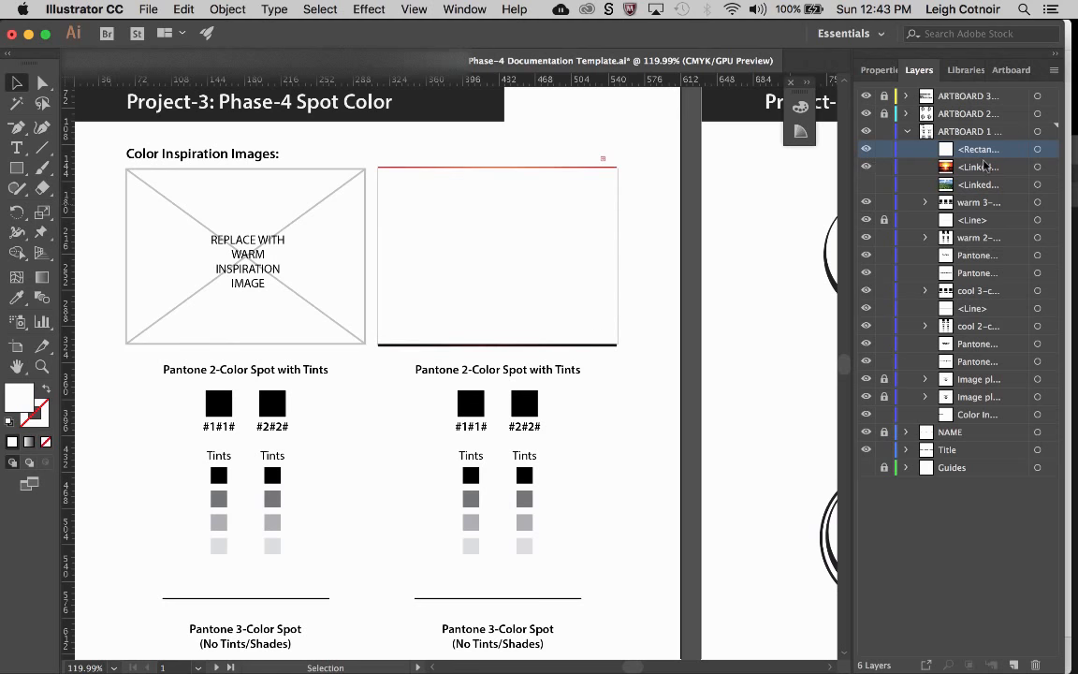
click(1038, 150)
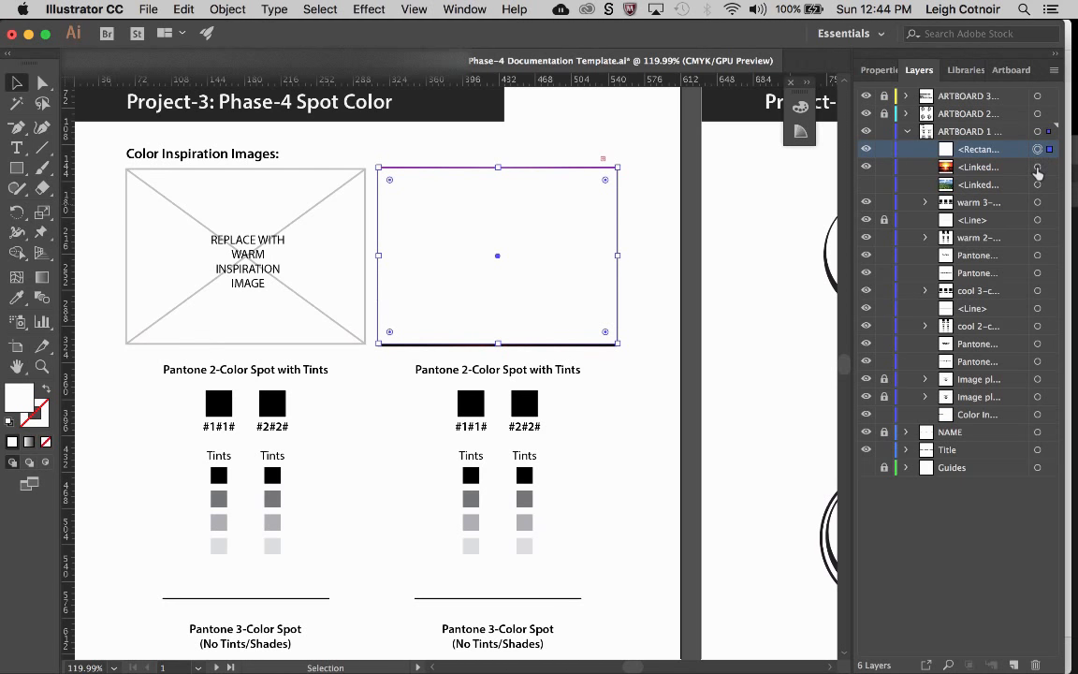
shift+click(1038, 168)
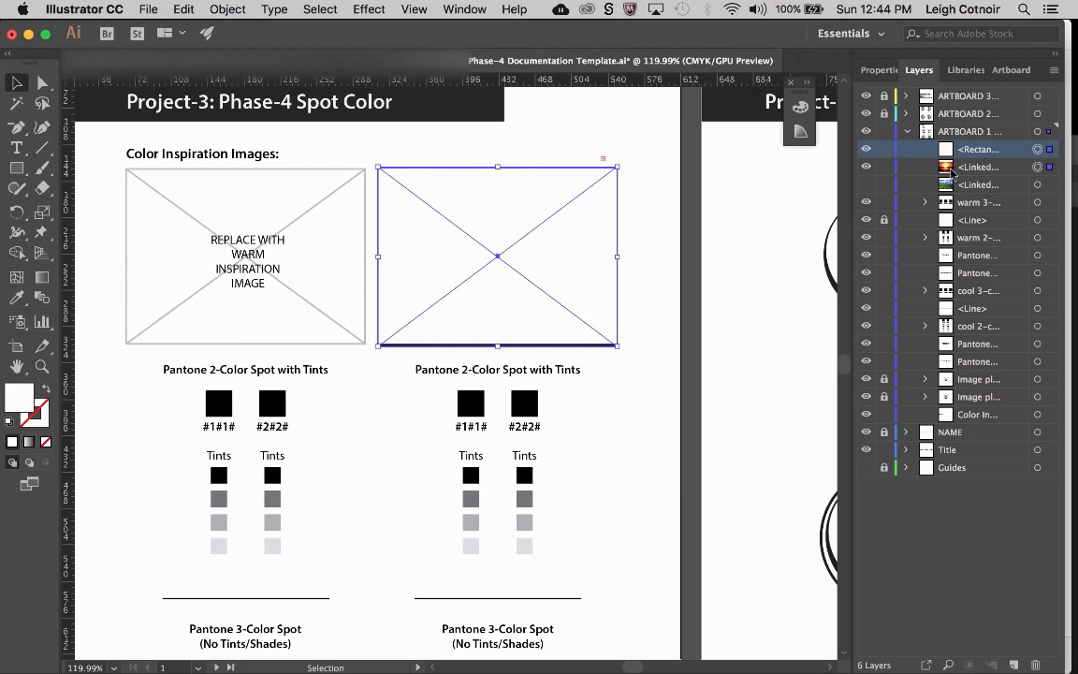
click(225, 10)
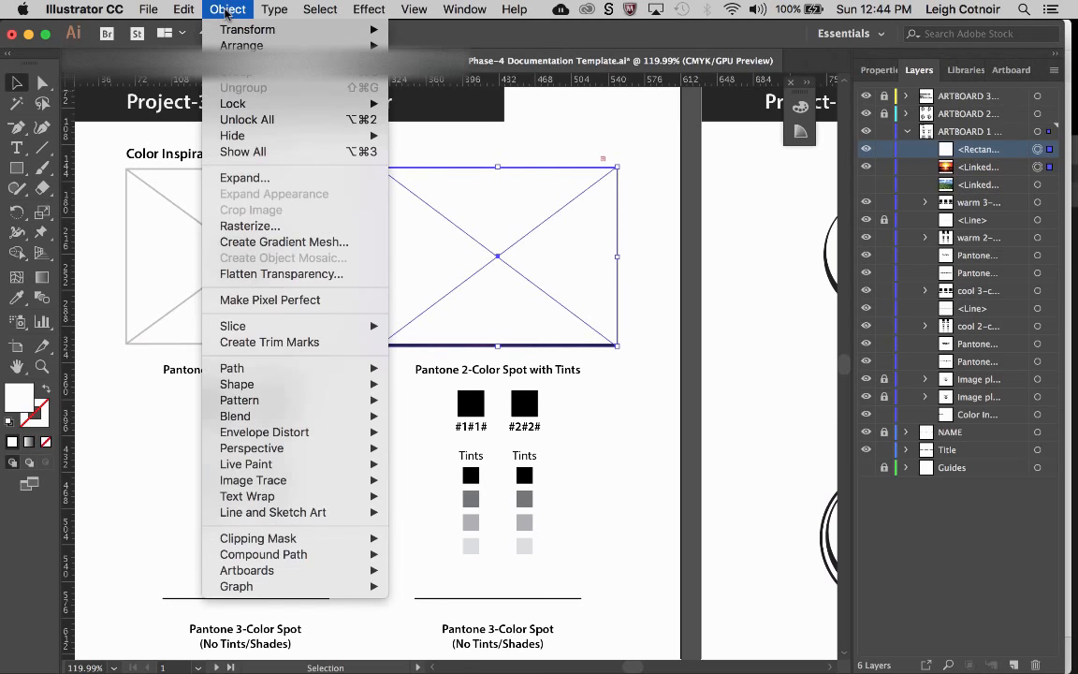
mouse_move(265, 543)
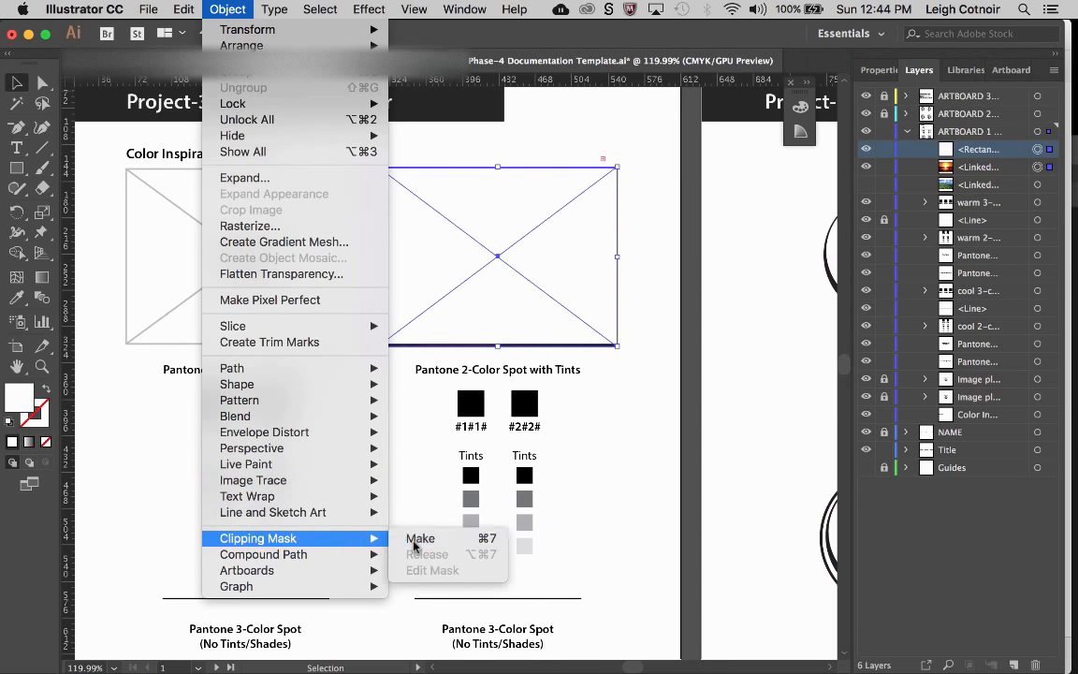
click(423, 537)
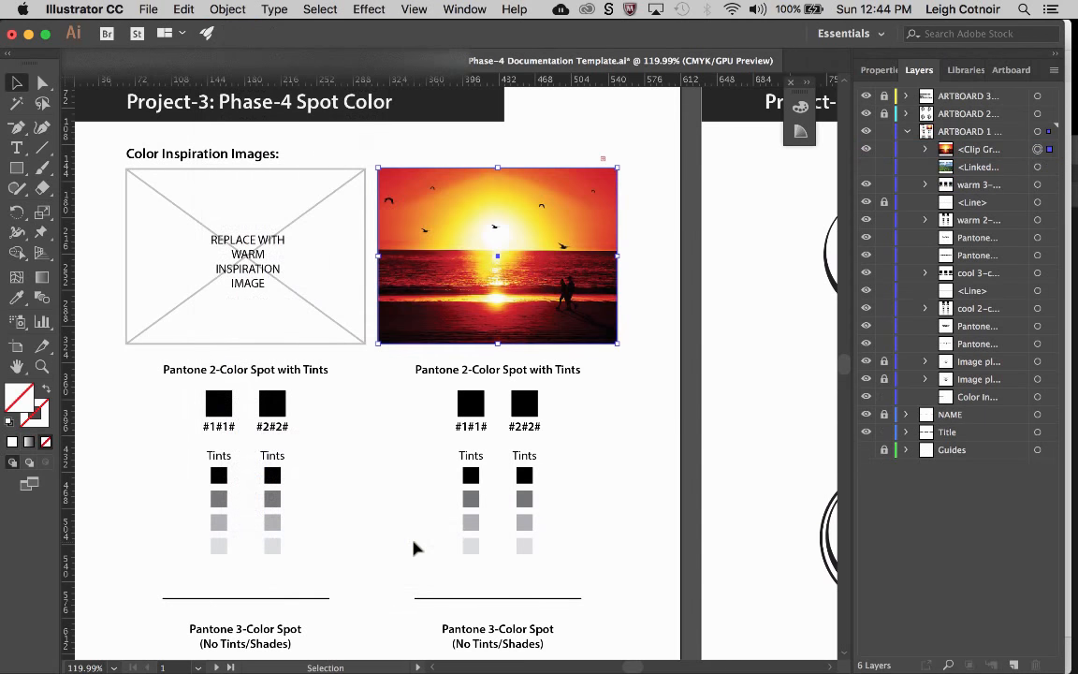
click(637, 354)
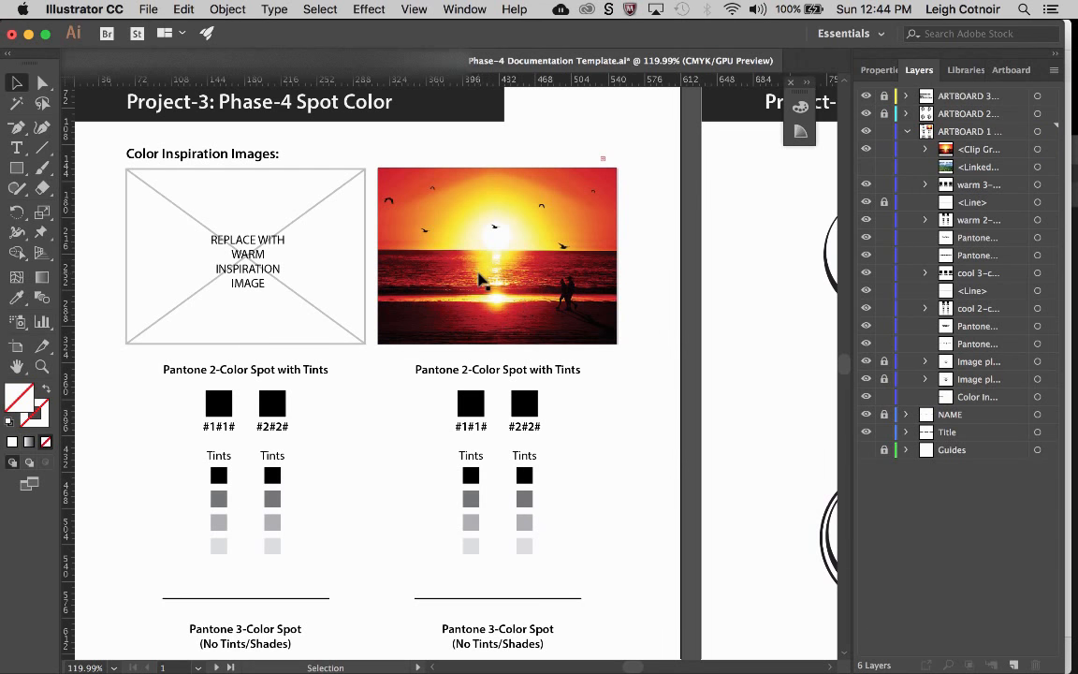
Draw a rectangle matching the warm inspiration placeholder's outline, and stack it directly above the hidden forest image.
click(975, 170)
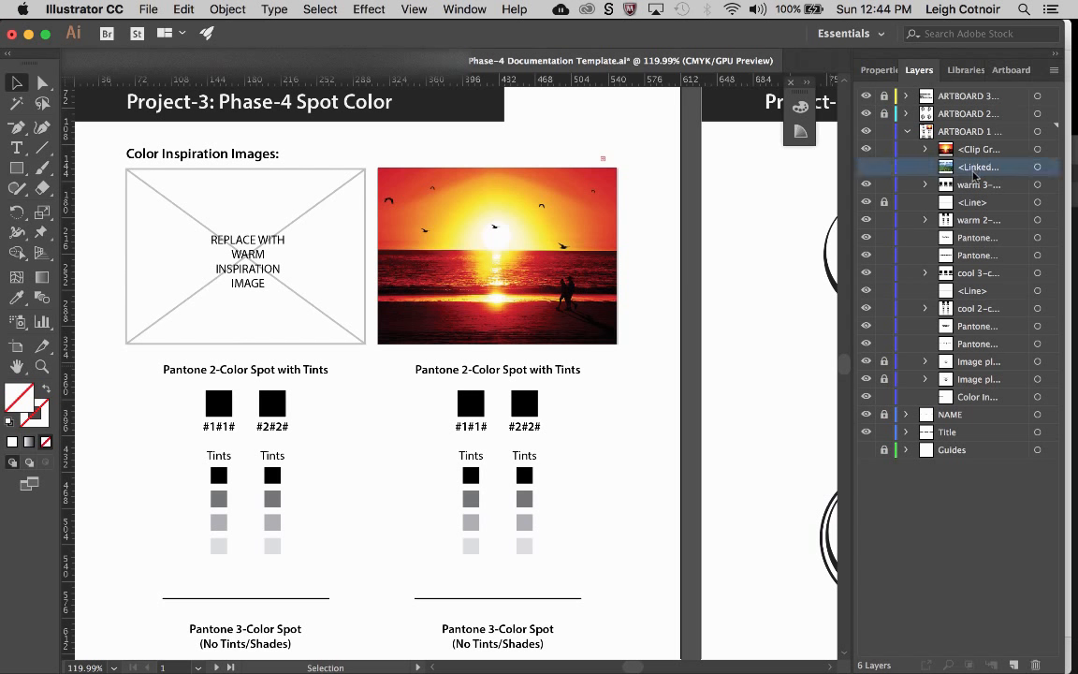
click(870, 168)
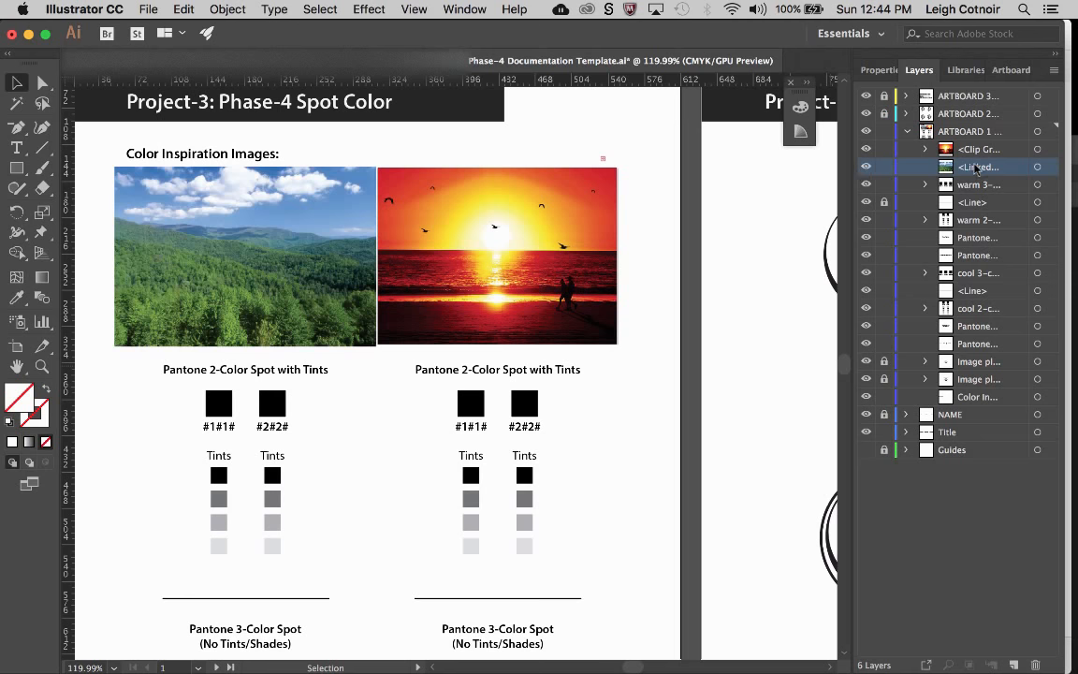
click(873, 168)
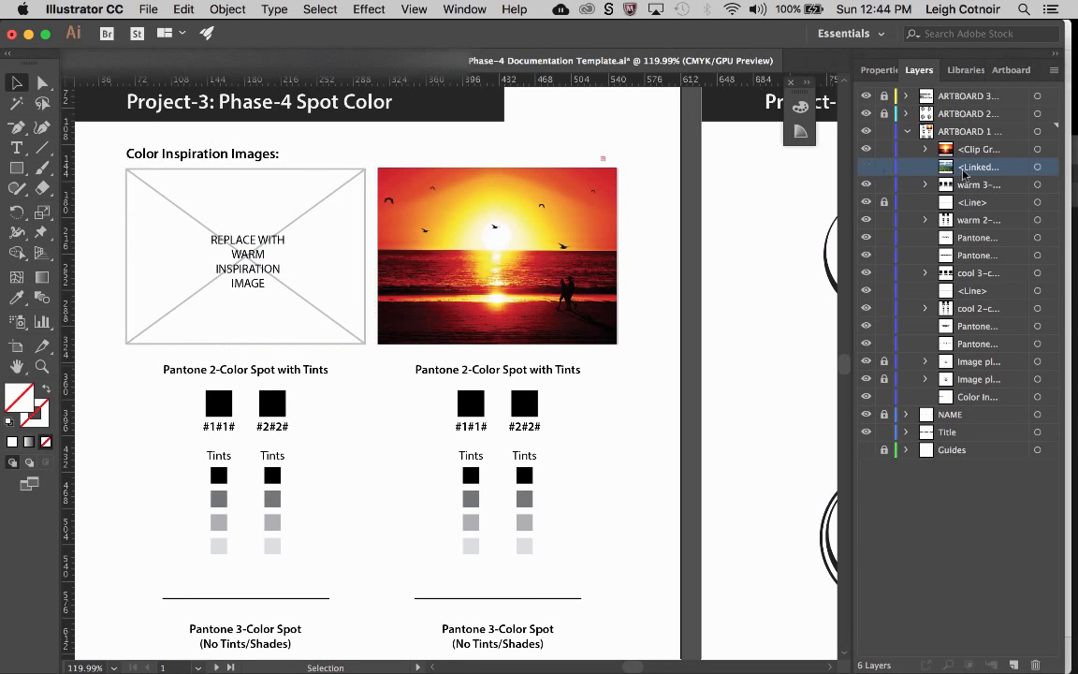
click(17, 167)
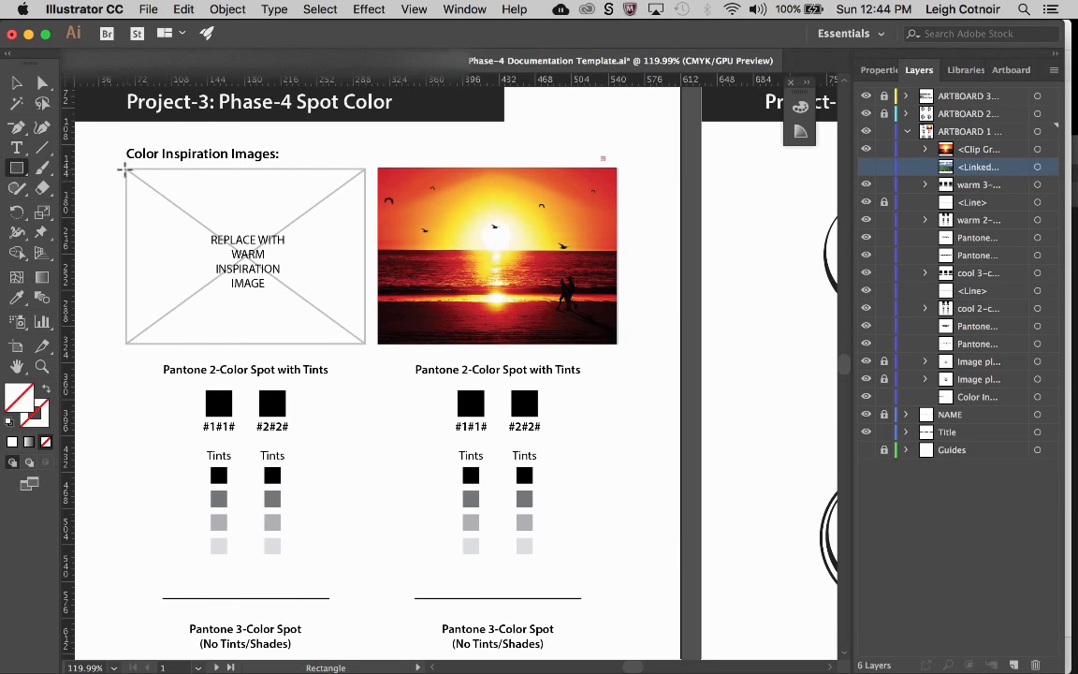
drag(126, 170, 366, 344)
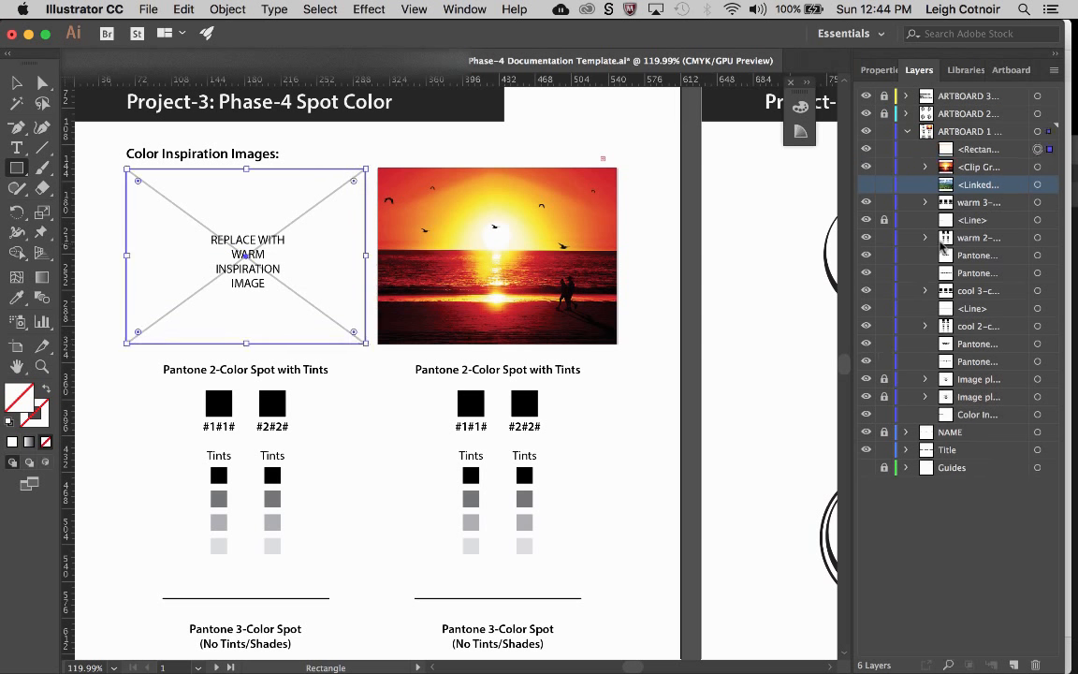
drag(978, 151, 972, 181)
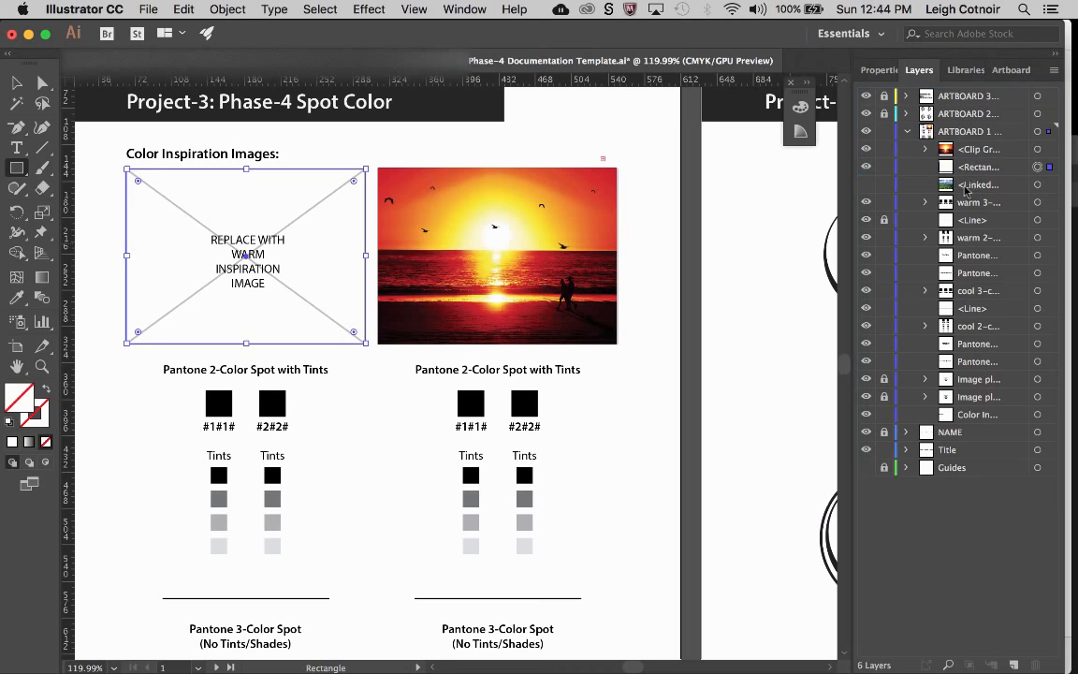
Show the forest image and clip it to the new rectangle with a clipping mask.
click(866, 184)
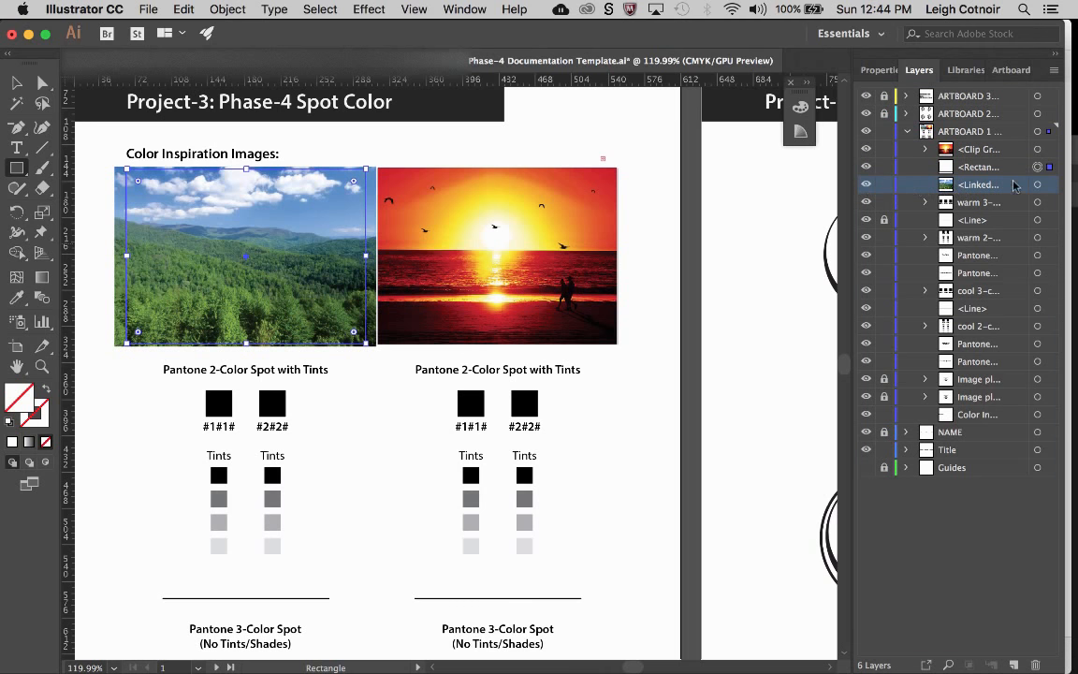
shift+click(1037, 184)
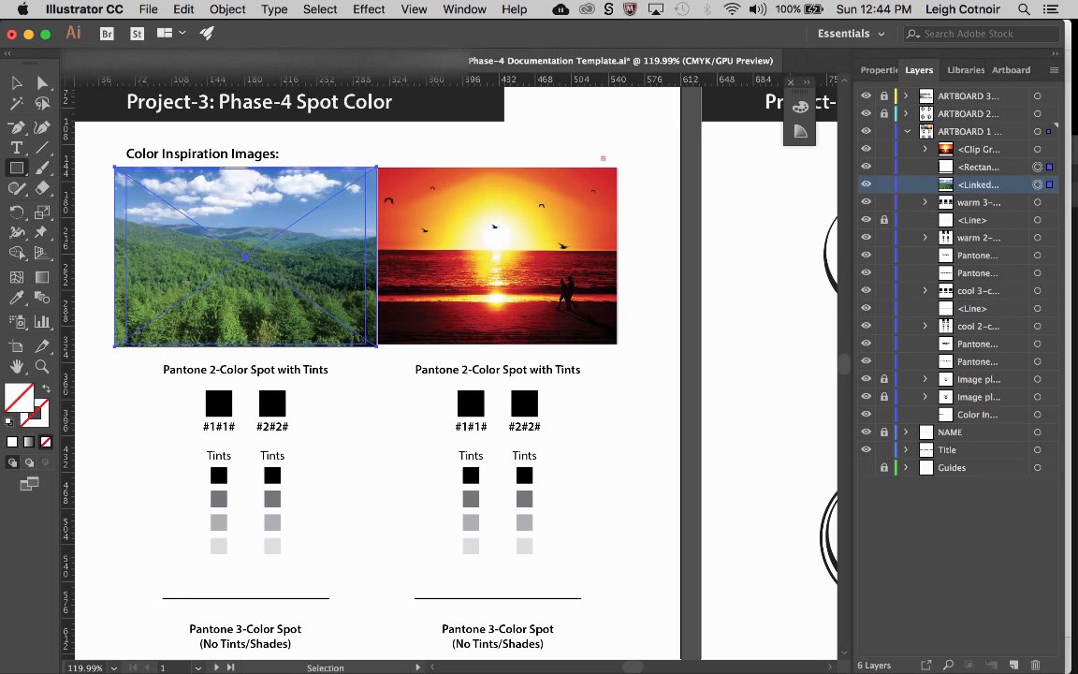
click(228, 10)
mouse_move(262, 538)
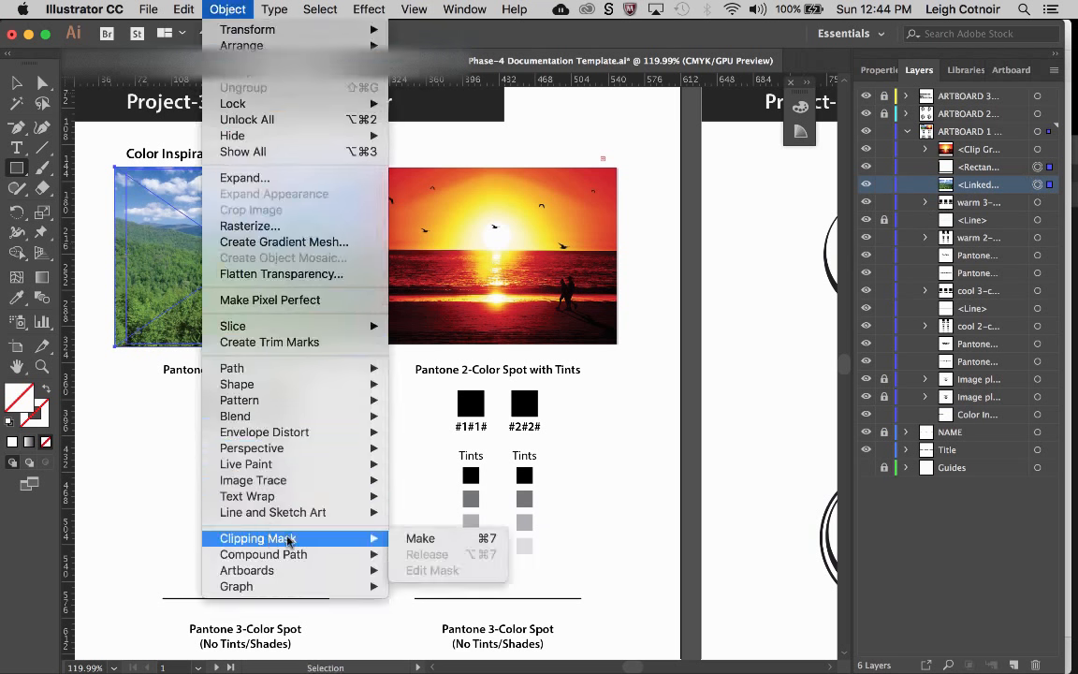
click(423, 537)
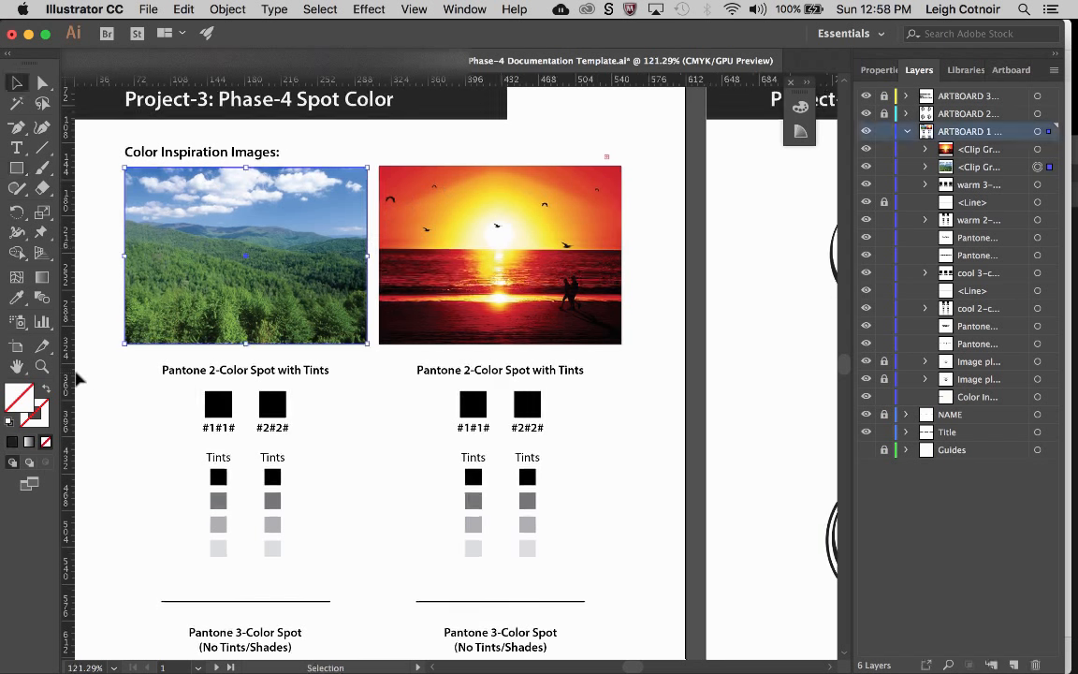
Widen the layer list to read the full names, and toggle the cool 2-color group's visibility to identify its swatches.
click(209, 407)
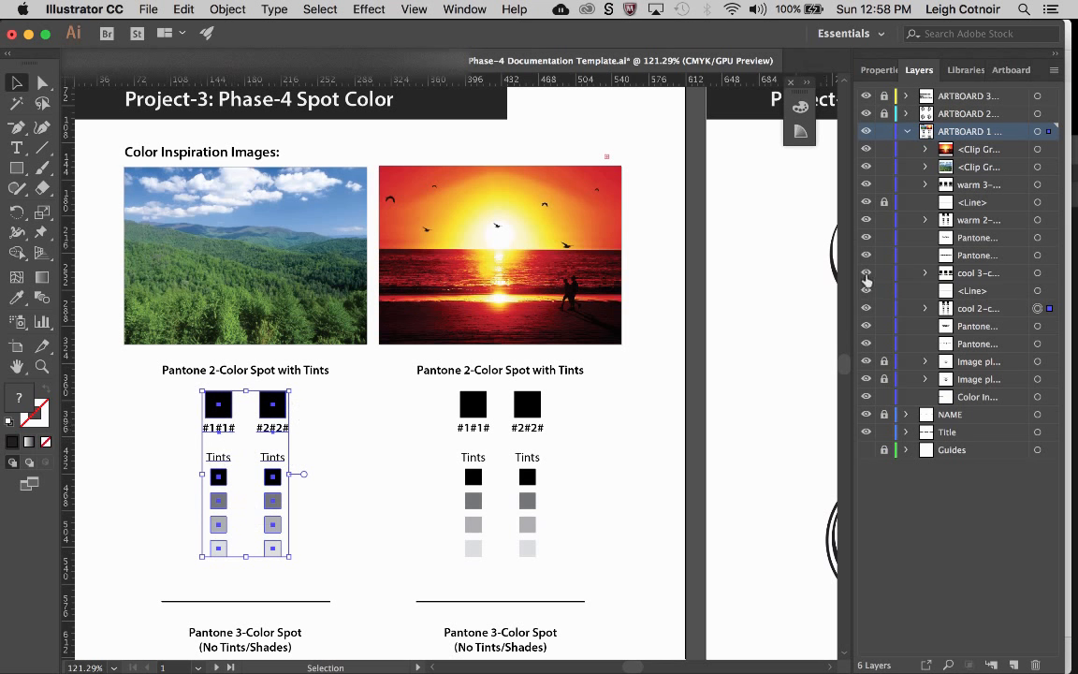
click(867, 308)
click(867, 308)
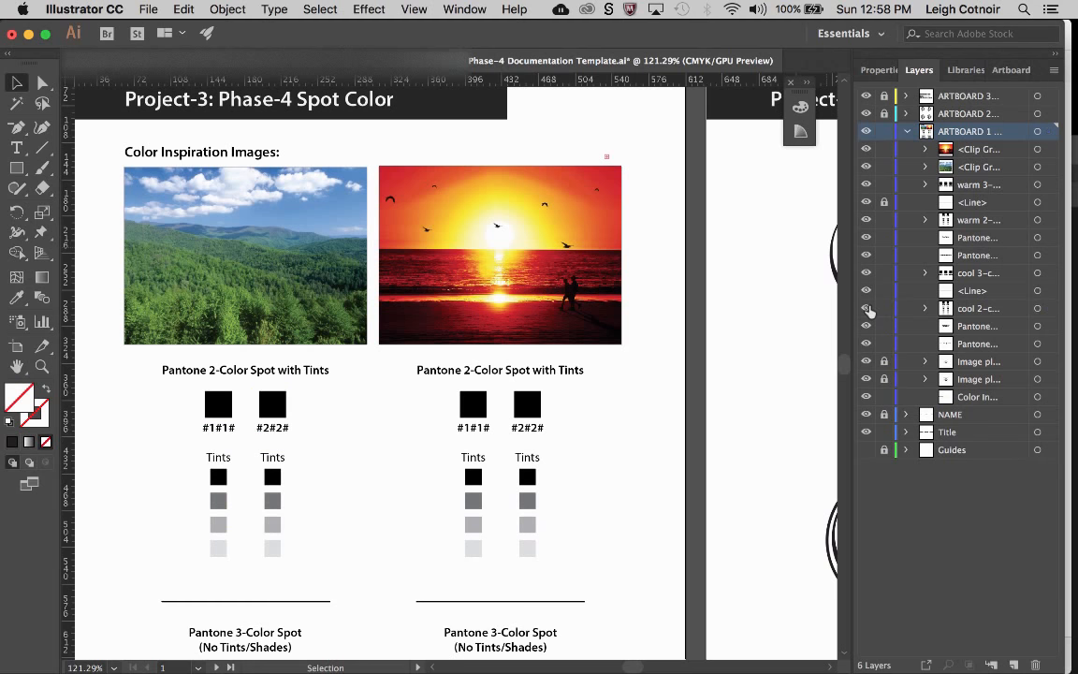
click(867, 308)
click(867, 308)
drag(850, 236, 739, 241)
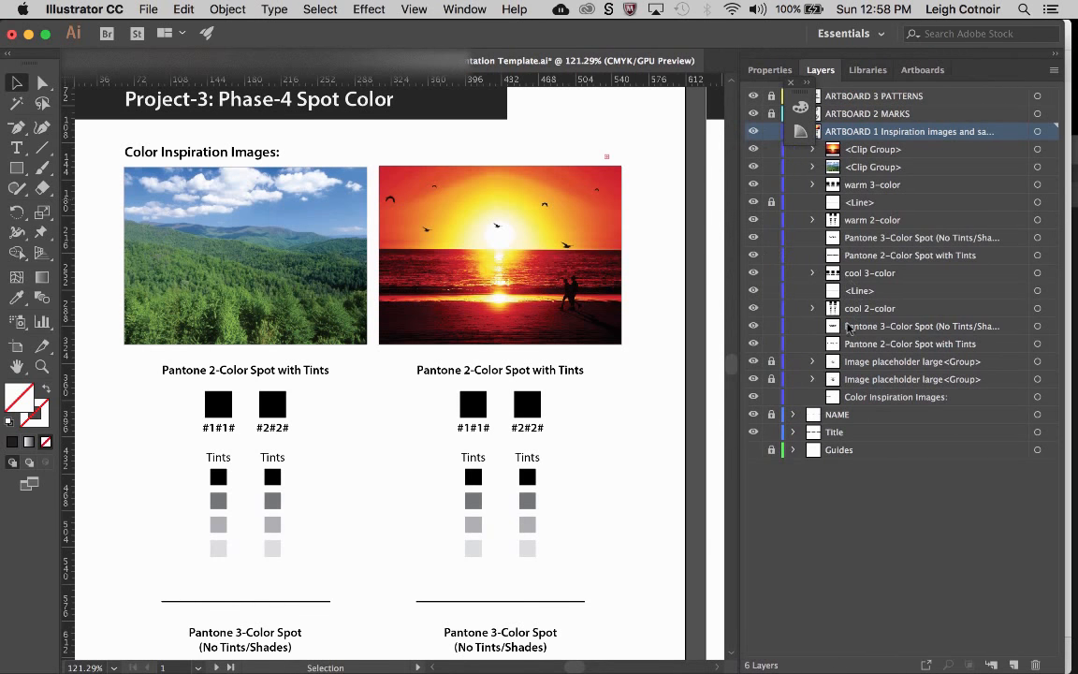
click(755, 310)
click(755, 312)
Isolate the cool 2-color group, fill its #1#1# swatch with light blue sampled from the forest image's sky, and exit isolation.
drag(180, 367, 246, 428)
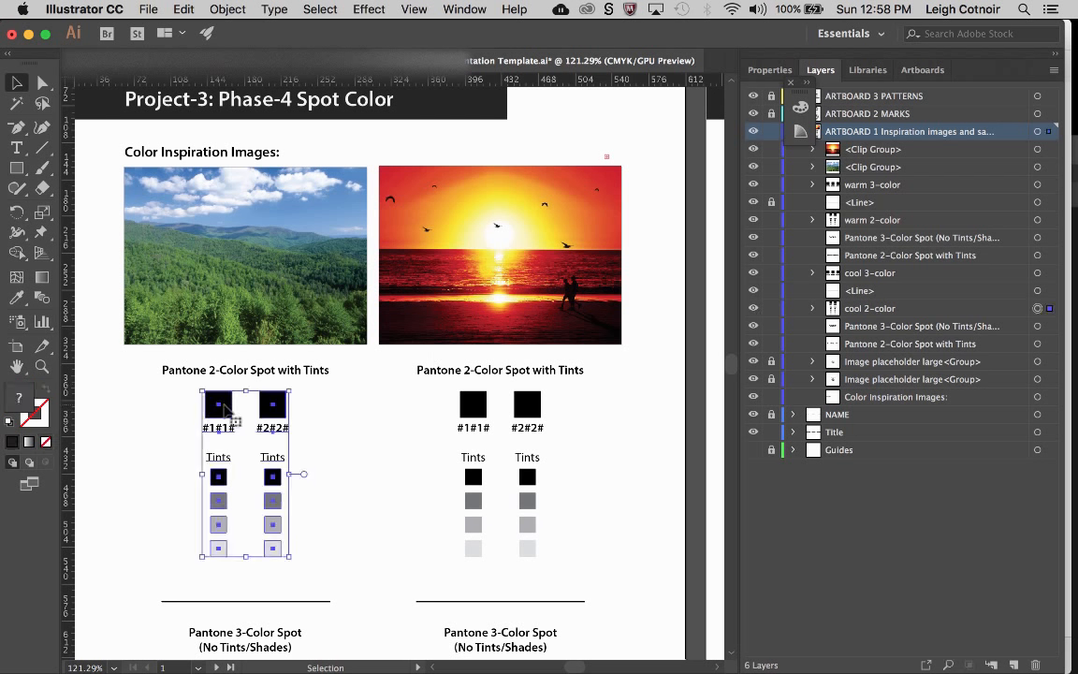
double_click(227, 415)
click(225, 411)
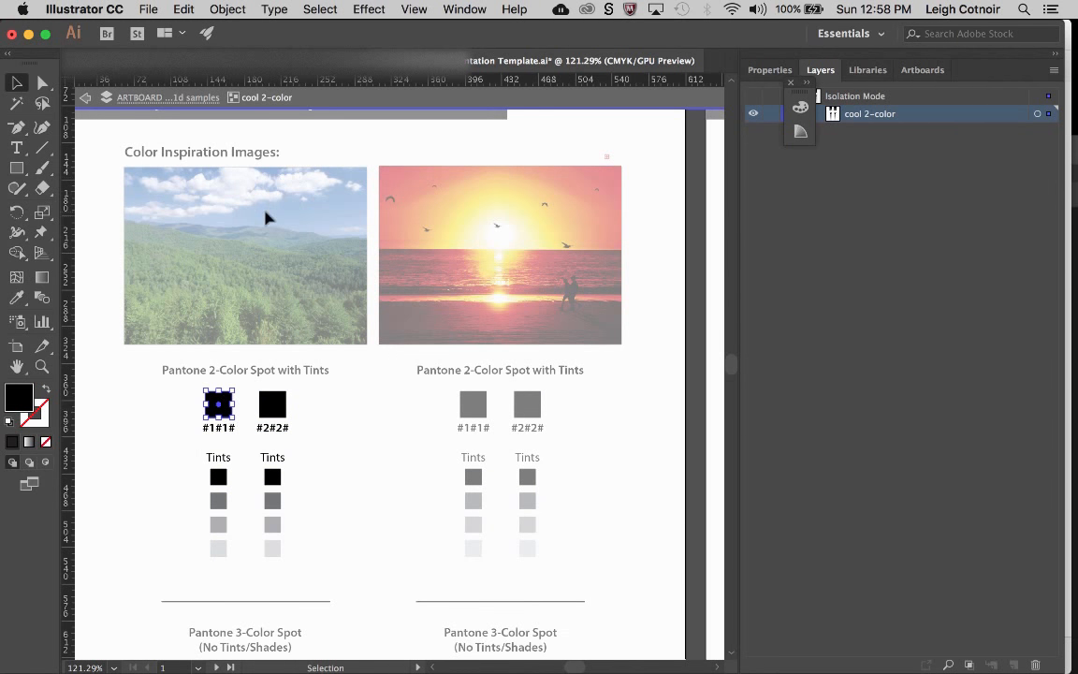
click(17, 297)
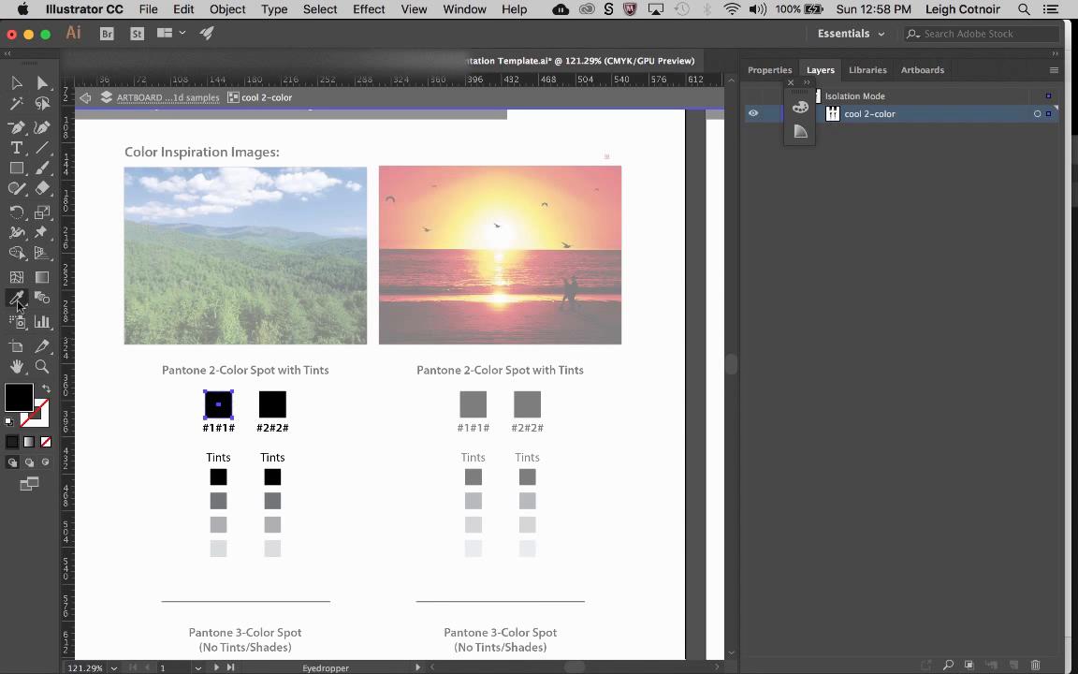
click(295, 216)
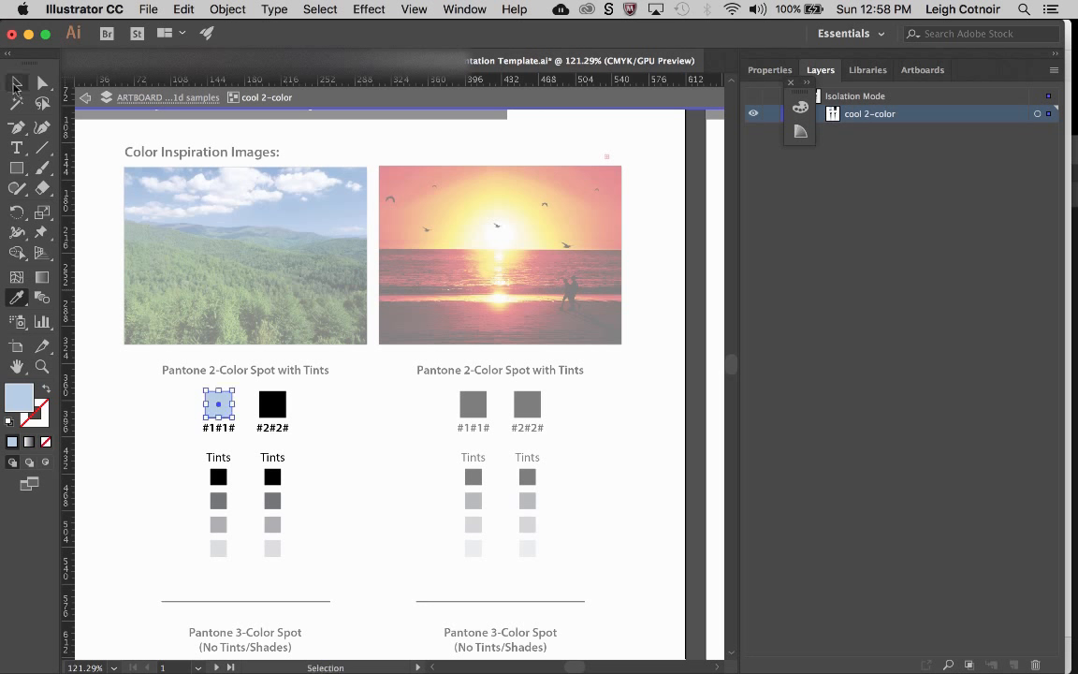
key(v)
double_click(126, 397)
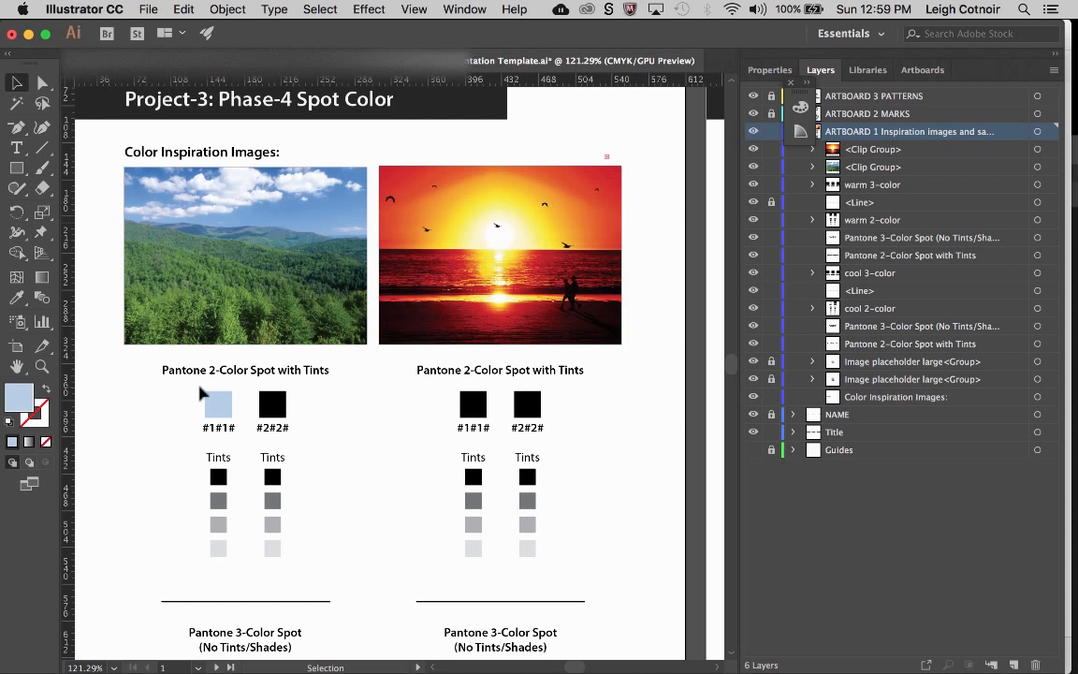
Isolate the cool 2-color group, resample the #1#1# swatch's fill from the upper sky of the dimmed forest image, and exit isolation.
click(214, 409)
double_click(215, 409)
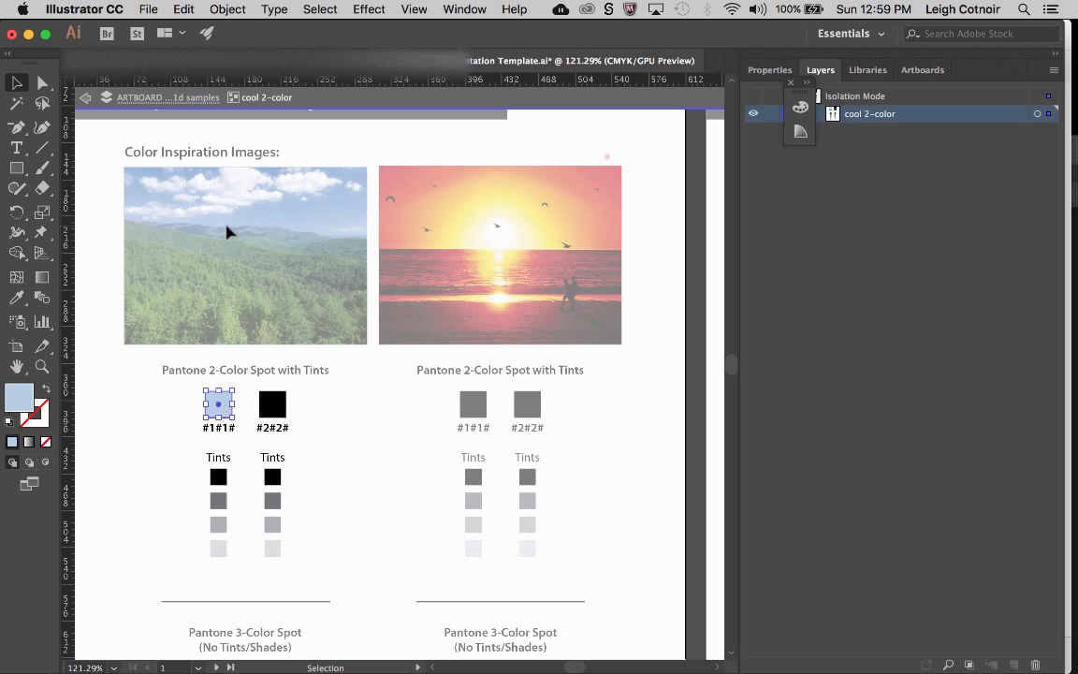
scroll(228, 230, up, 5)
scroll(228, 228, up, 5)
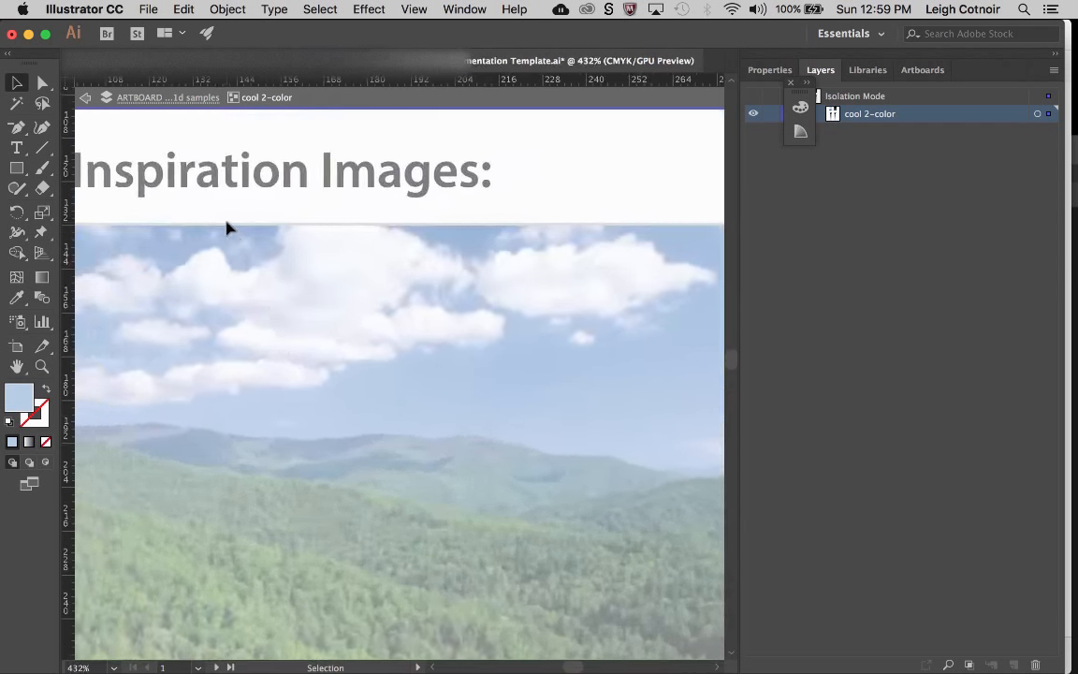
click(16, 298)
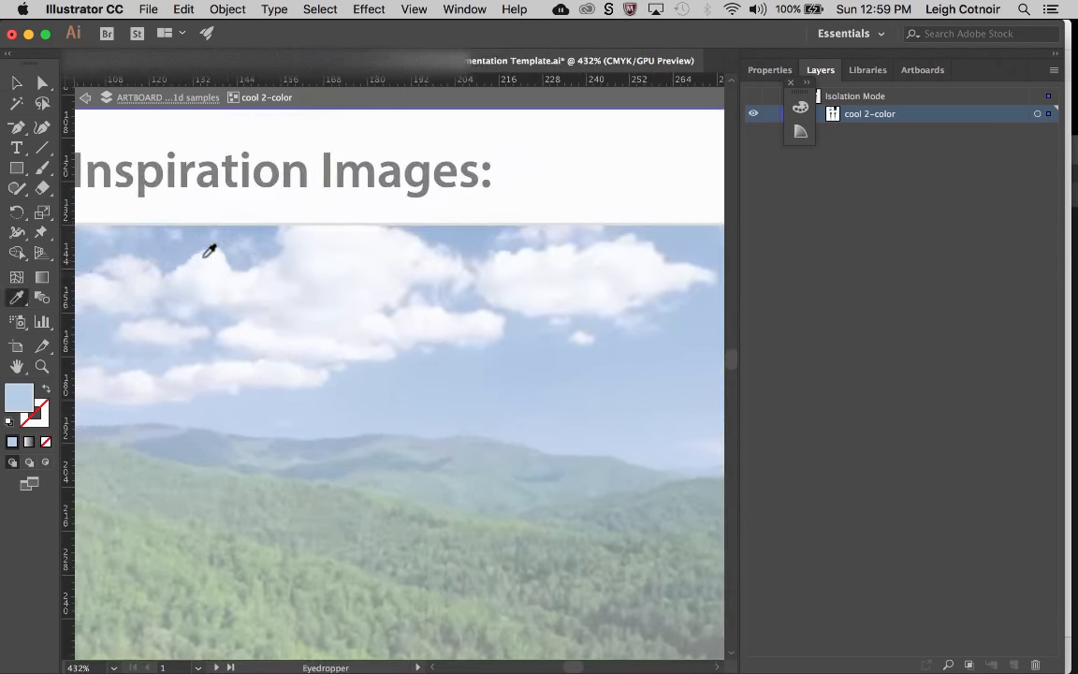
click(228, 240)
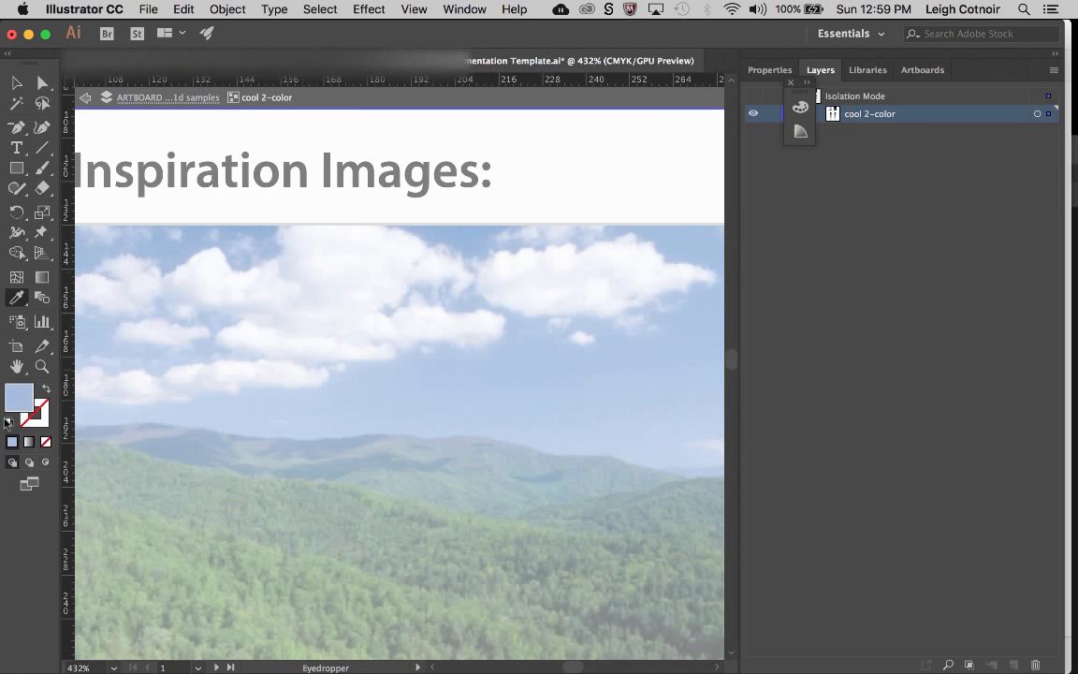
scroll(266, 312, down, 5)
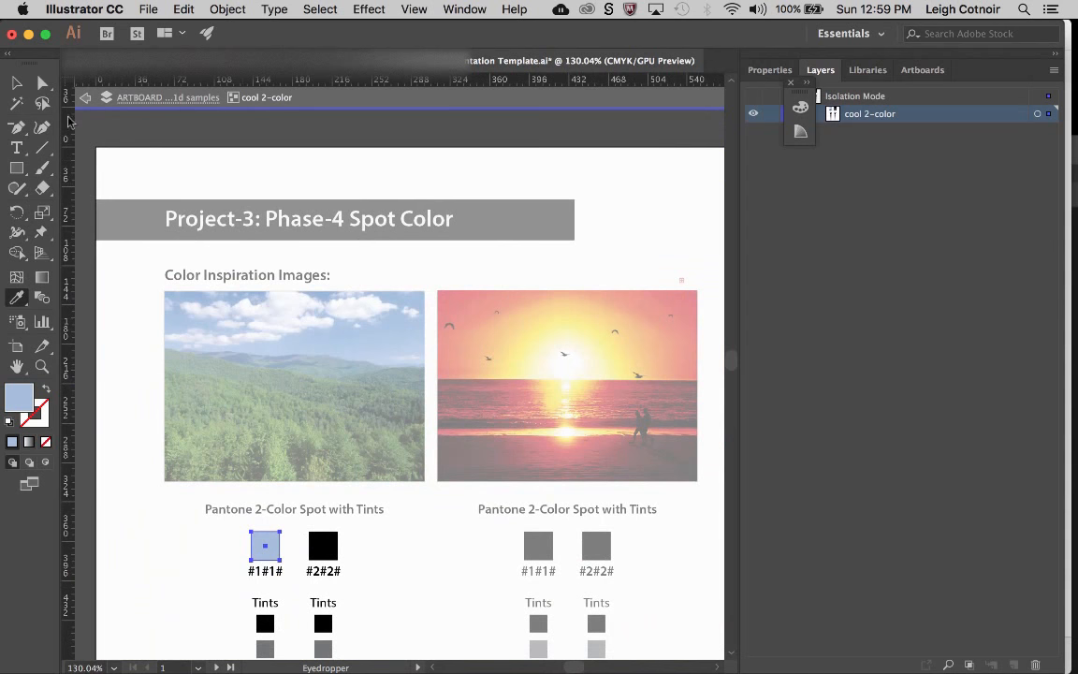
key(v)
double_click(152, 542)
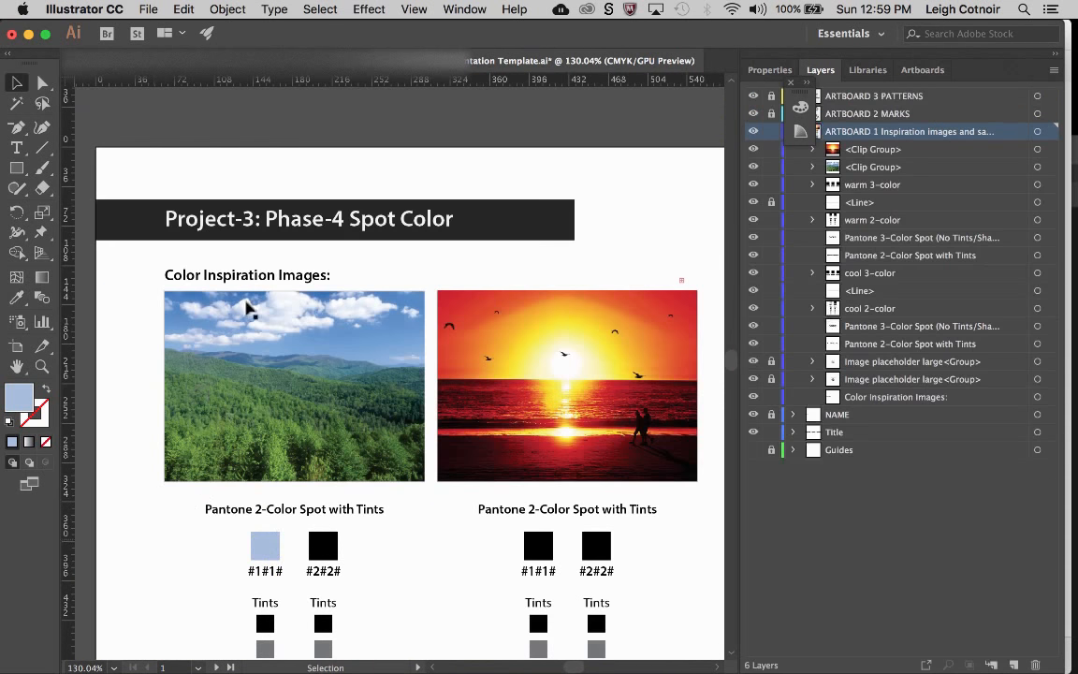
scroll(254, 312, up, 4)
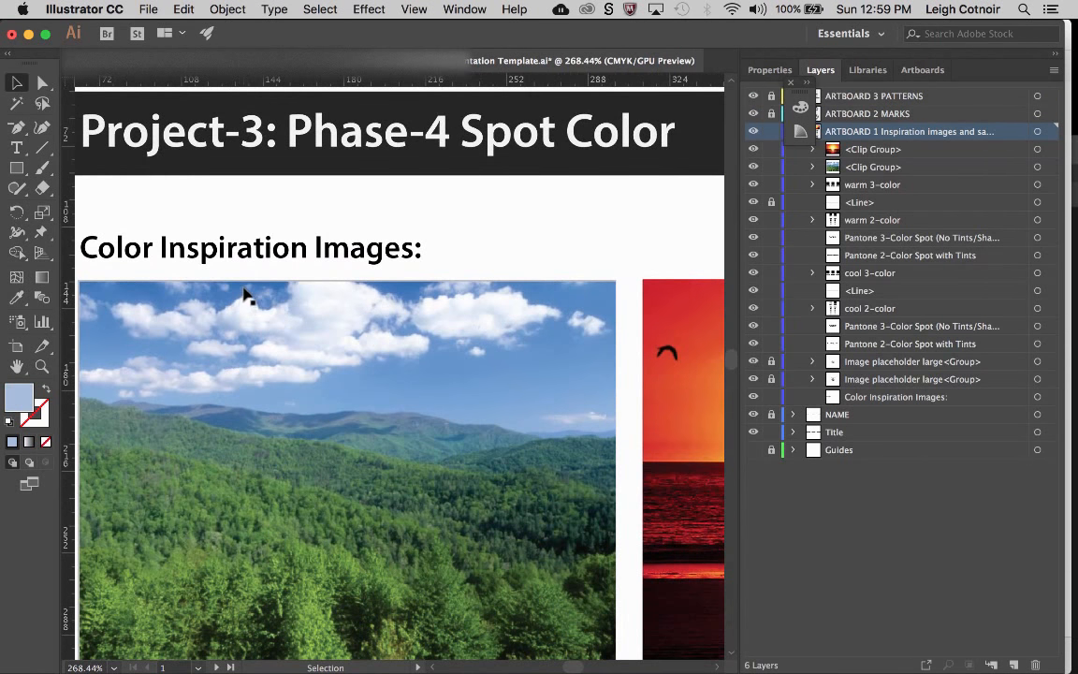
scroll(245, 298, down, 5)
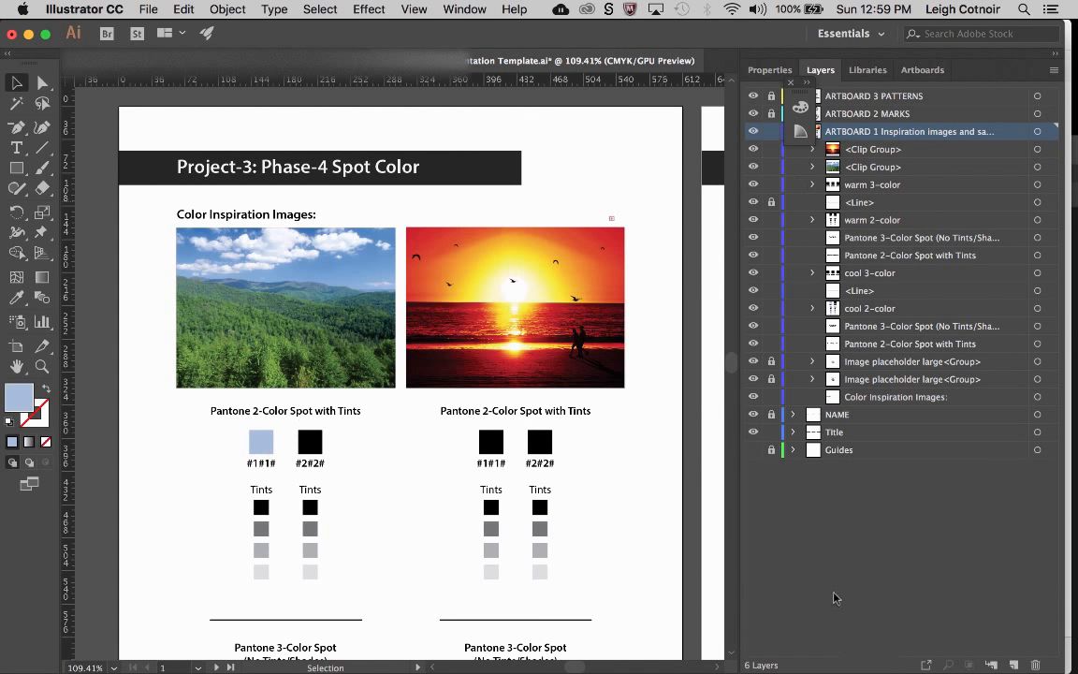
Rename the forest image's clip group as "Cool image".
click(839, 562)
click(816, 168)
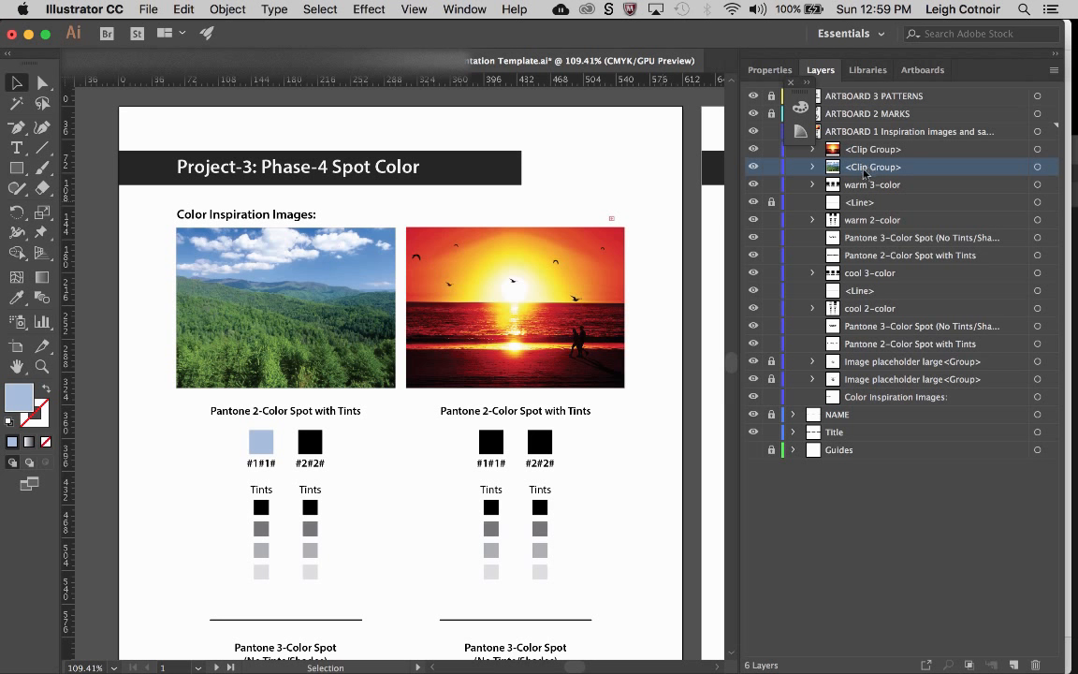
double_click(866, 166)
text(Cool im)
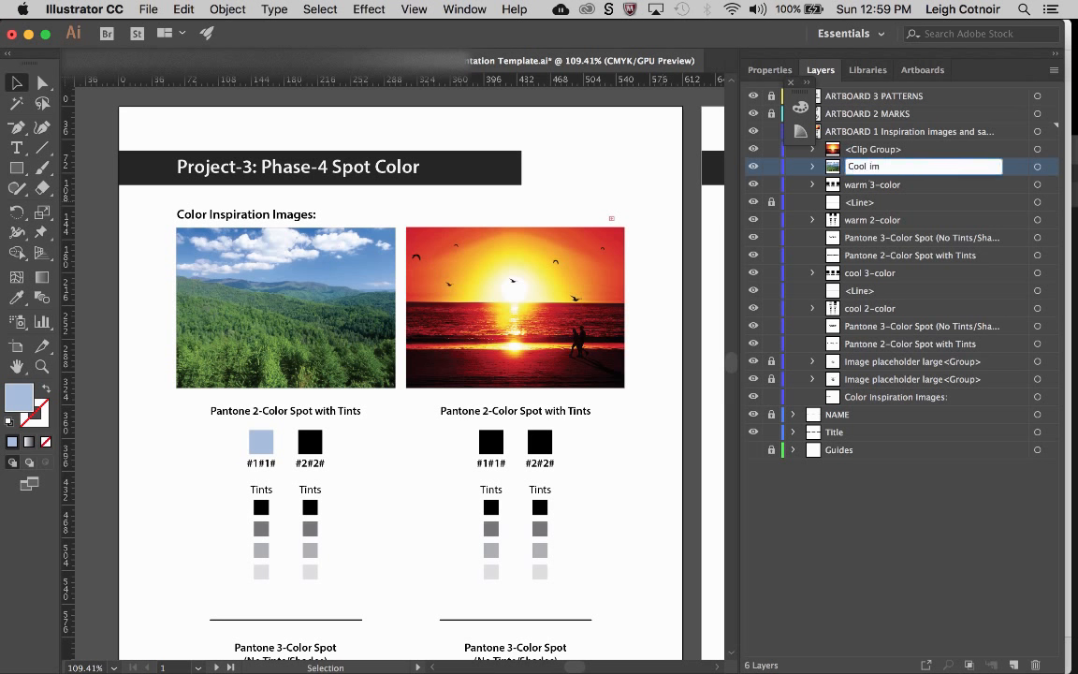
text(age)
key(Return)
Rename the sunset image's clip group as "Warm image".
click(863, 135)
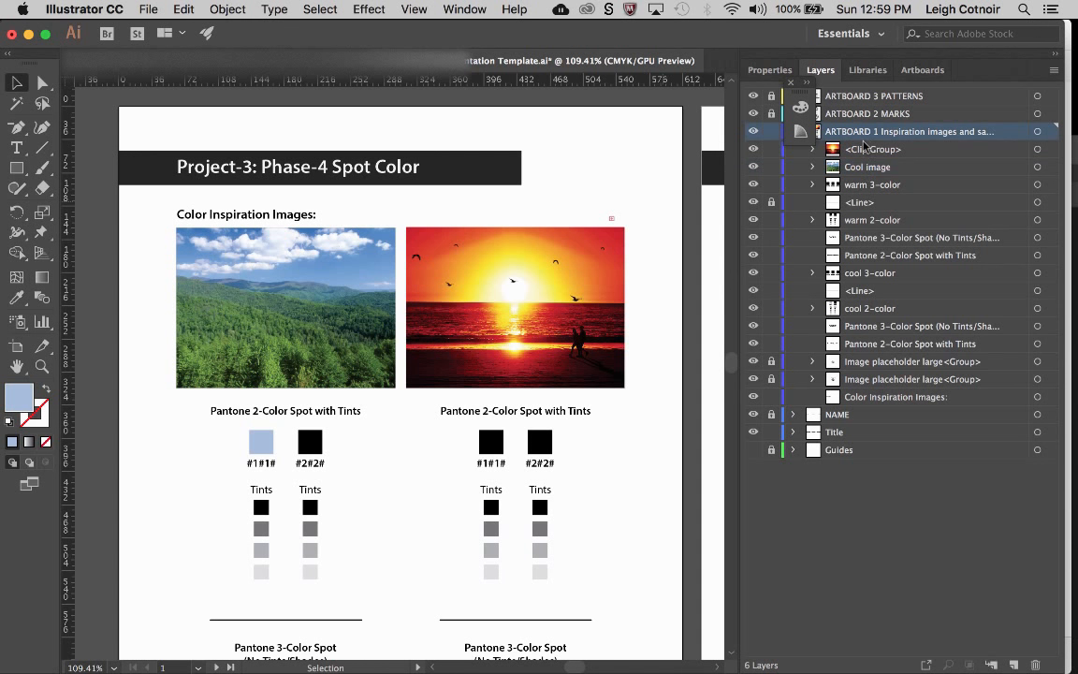
click(863, 155)
double_click(863, 152)
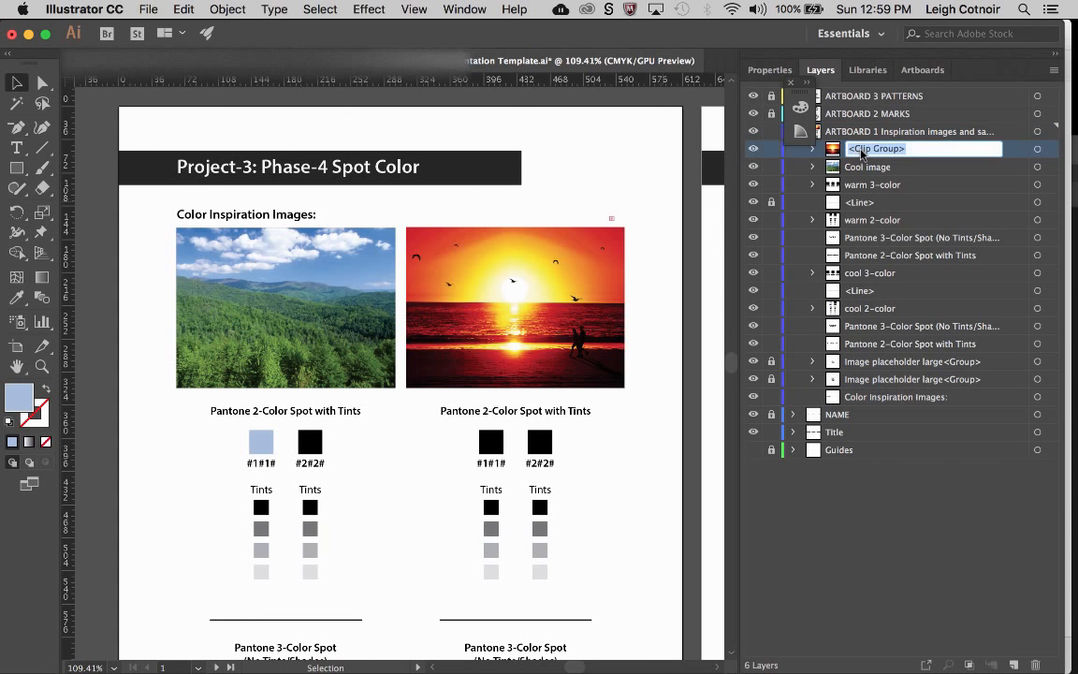
text(warm image)
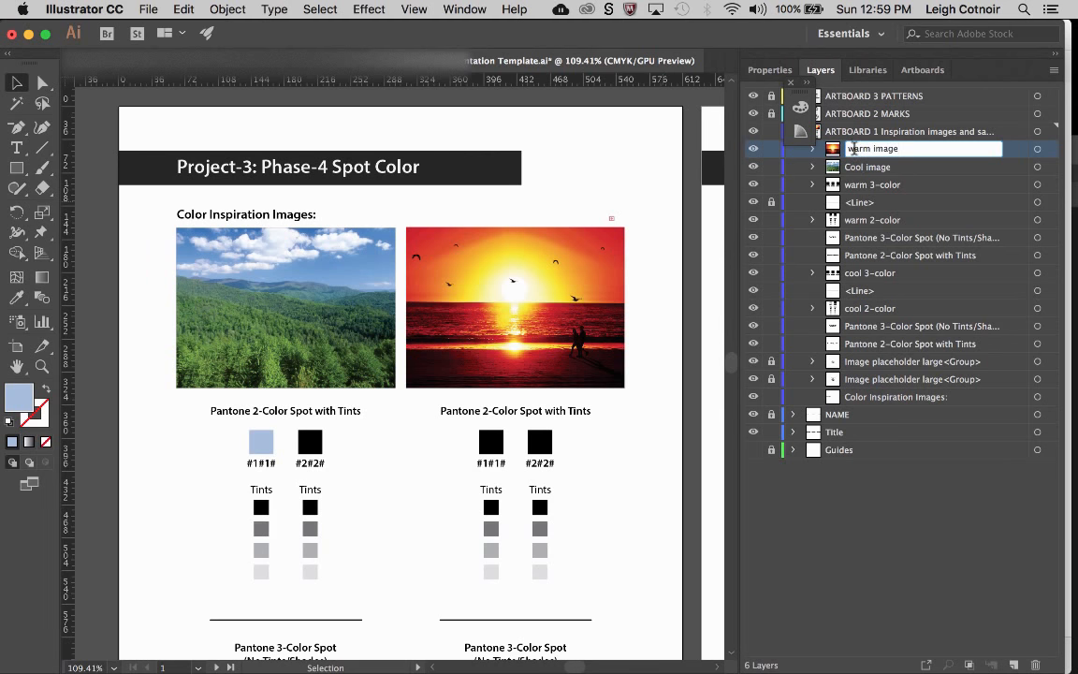
click(854, 149)
key(BackSpace)
text(W)
key(Return)
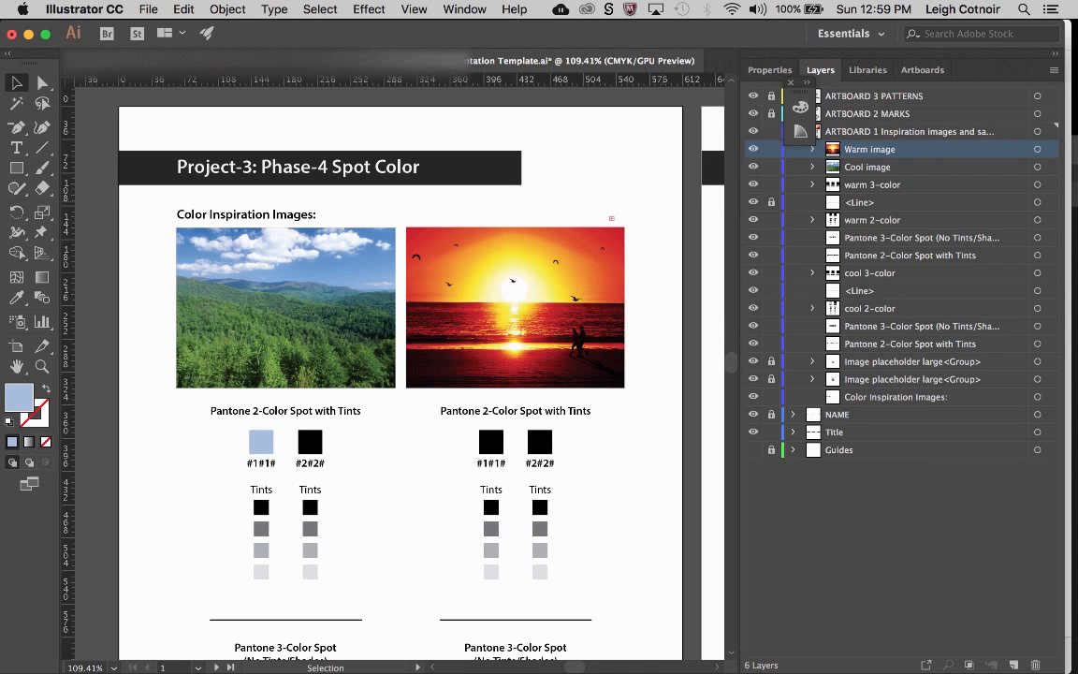
Move the Cool image clip group into the cool 2-color group, and expand that group to check its contents.
click(837, 169)
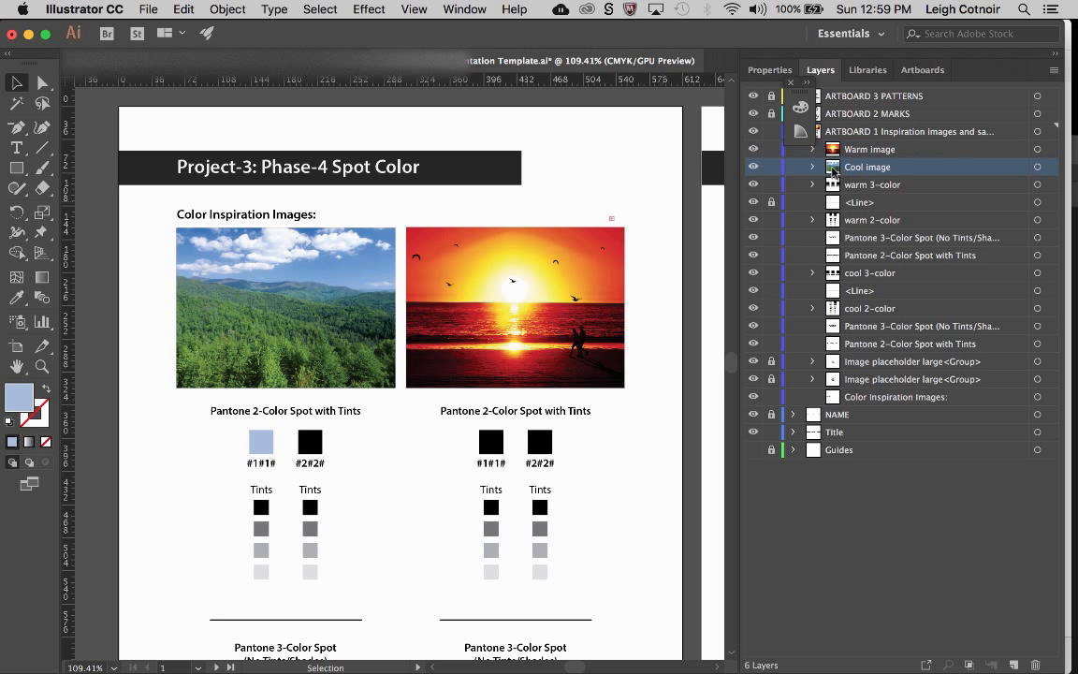
drag(834, 170, 910, 311)
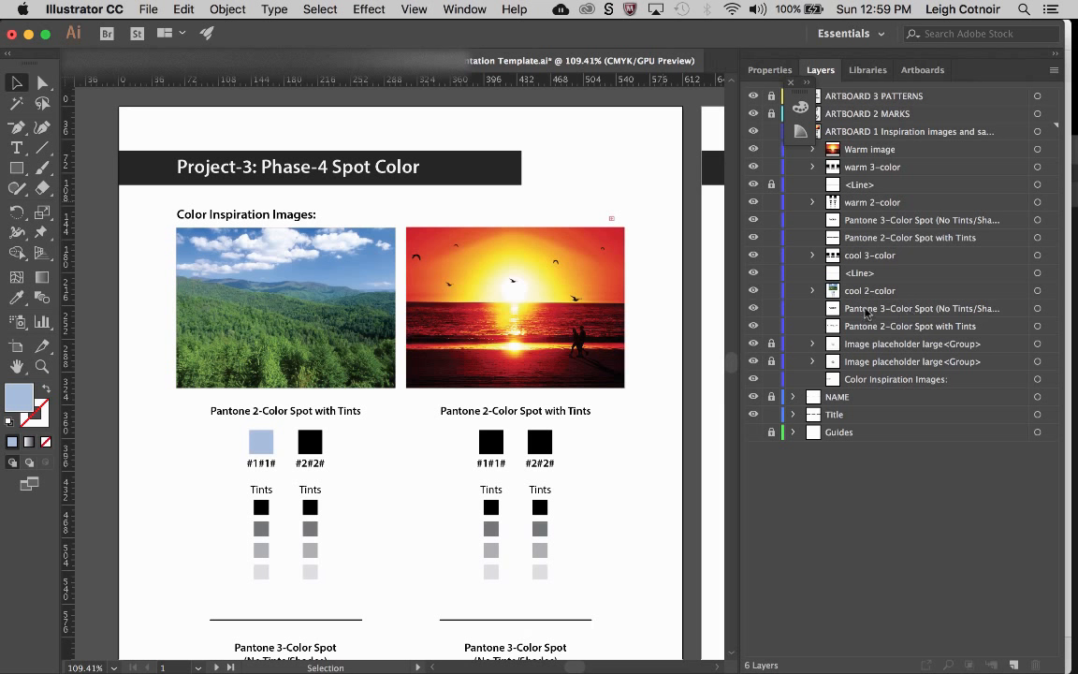
click(867, 291)
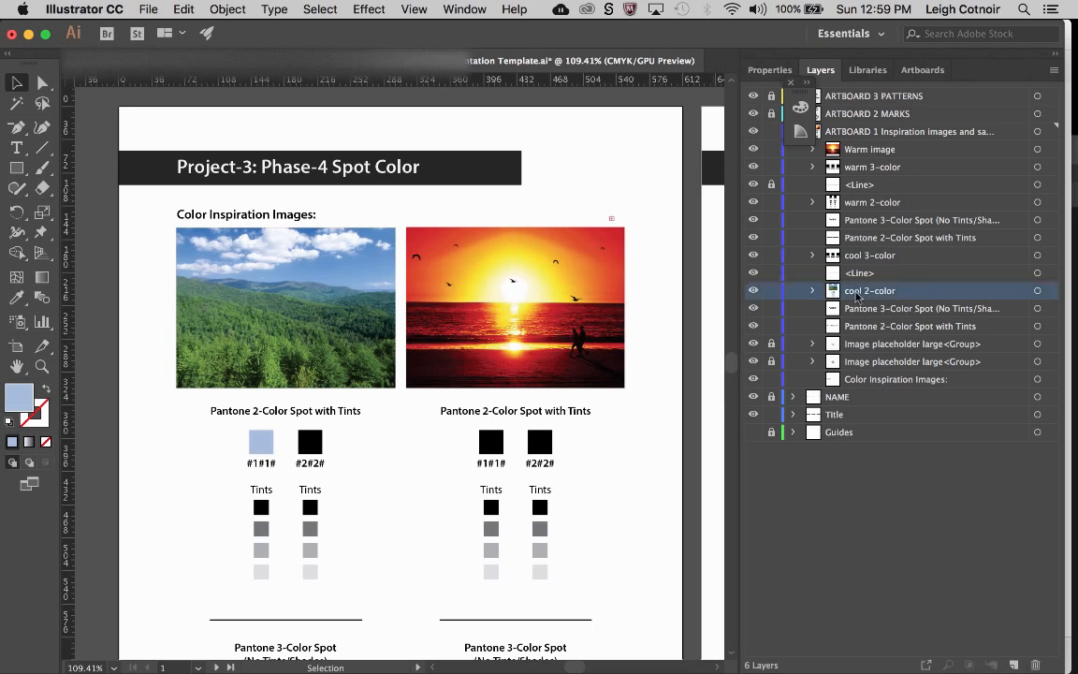
click(812, 290)
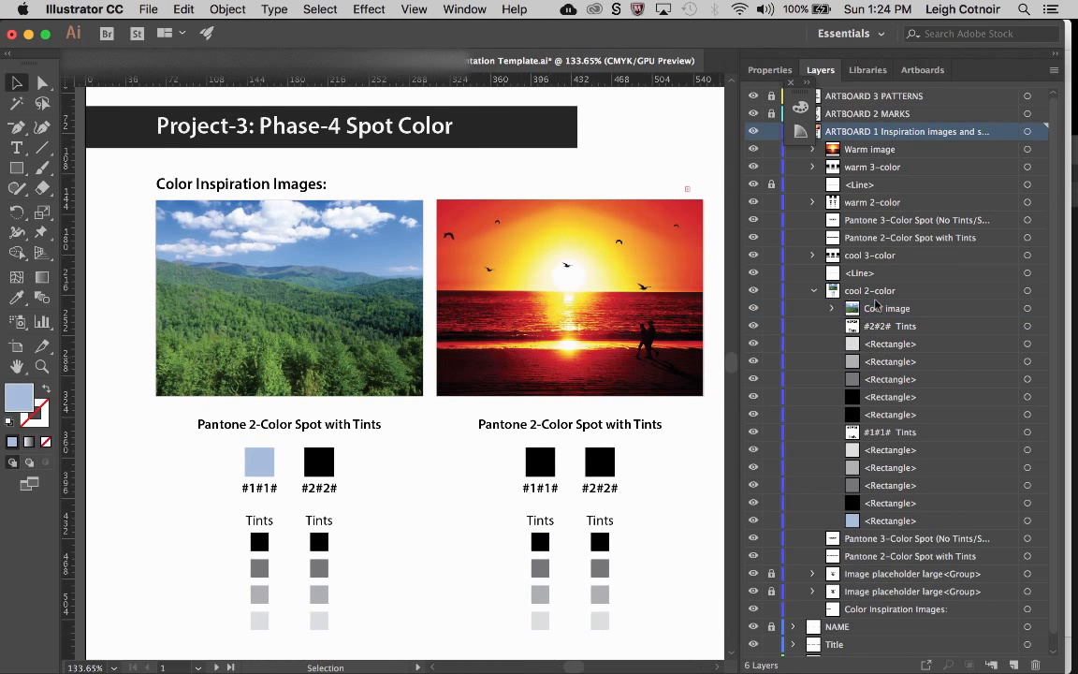
click(844, 312)
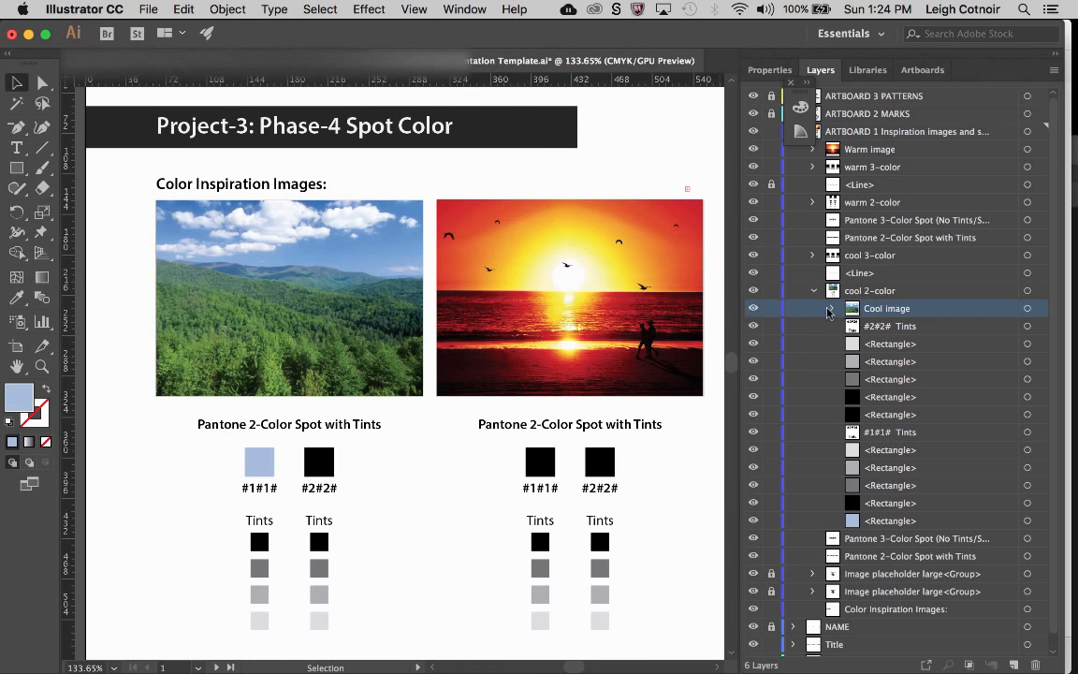
click(832, 308)
click(831, 308)
Isolate the cool 2-color group and fill its #1#1# swatch with deep blue sampled from the upper edge of the forest image's sky.
click(253, 460)
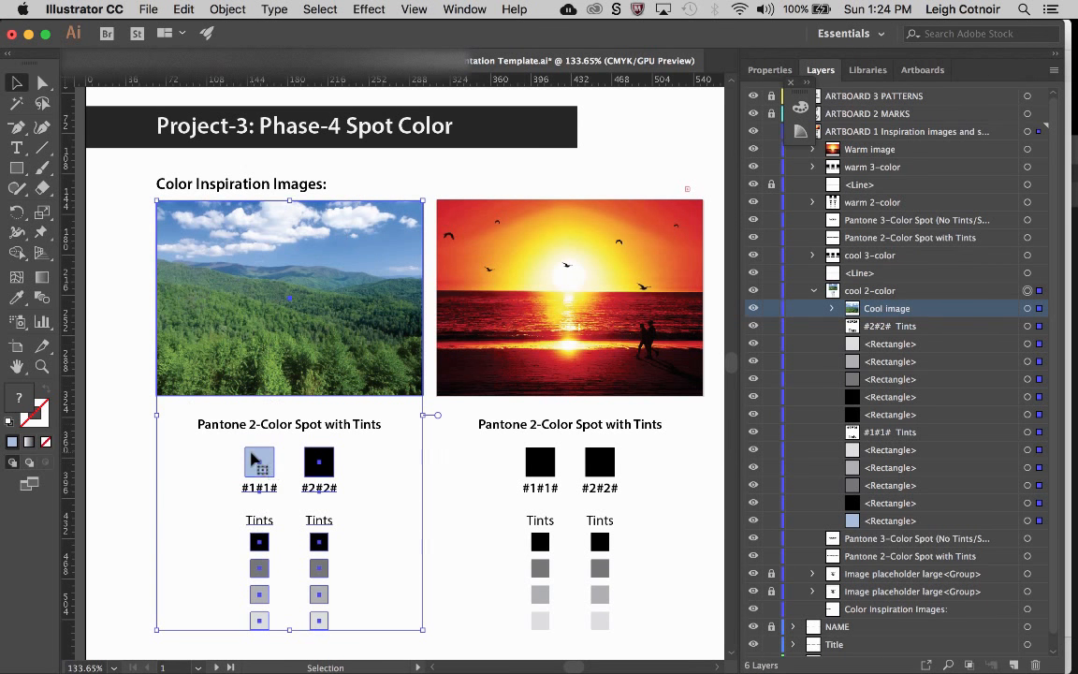
double_click(252, 459)
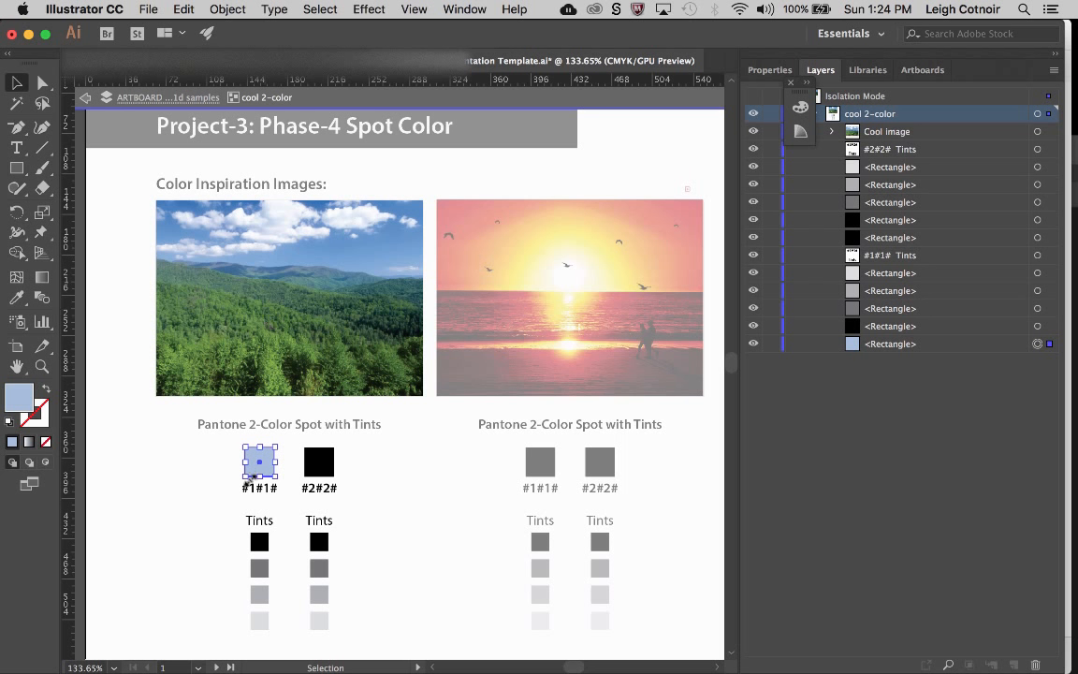
click(16, 297)
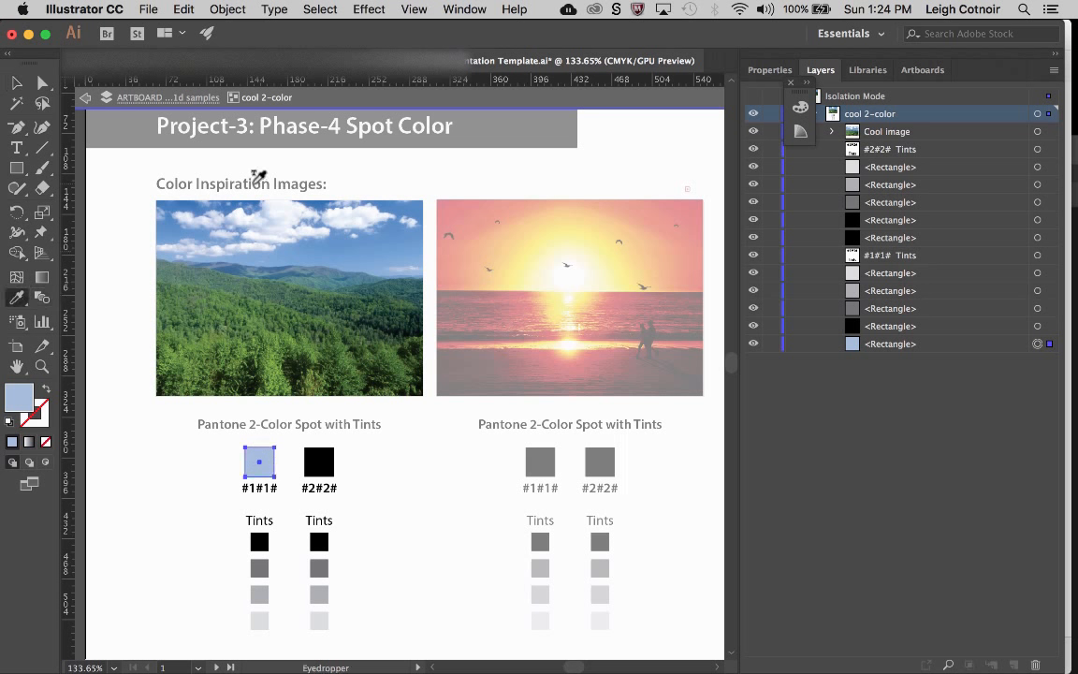
scroll(270, 197, up, 5)
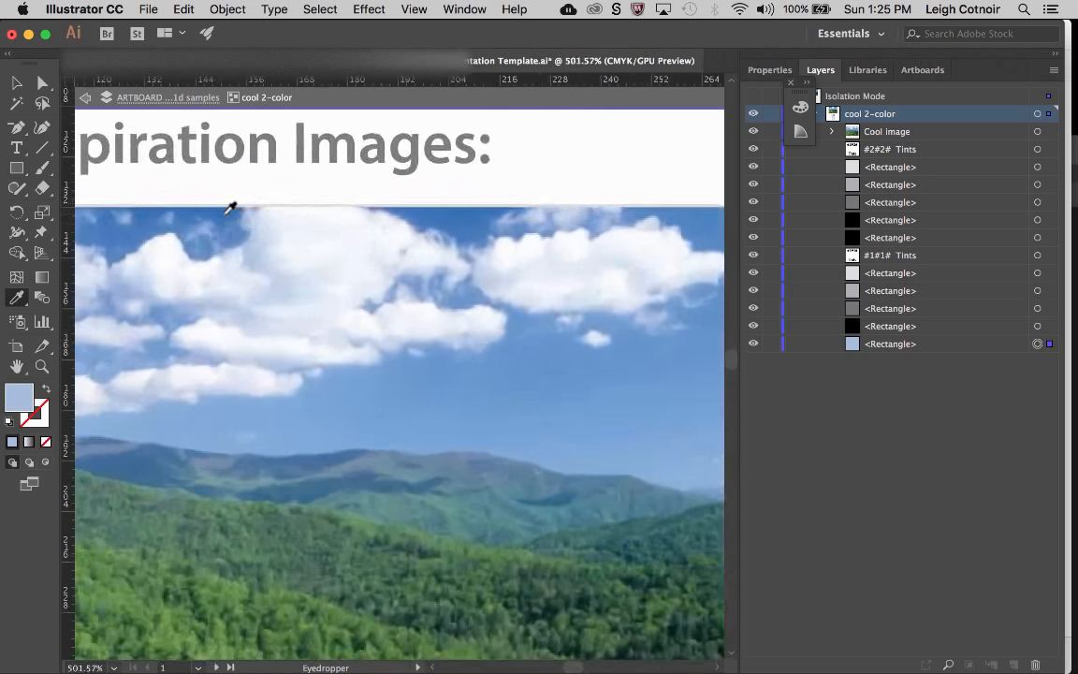
click(232, 209)
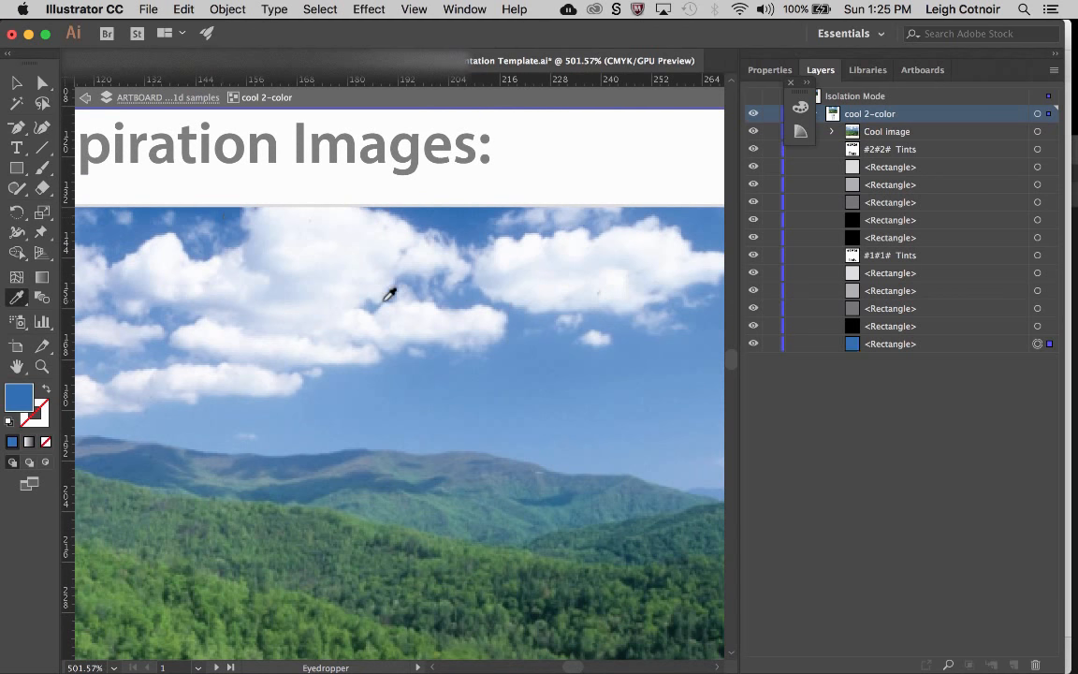
scroll(390, 294, down, 5)
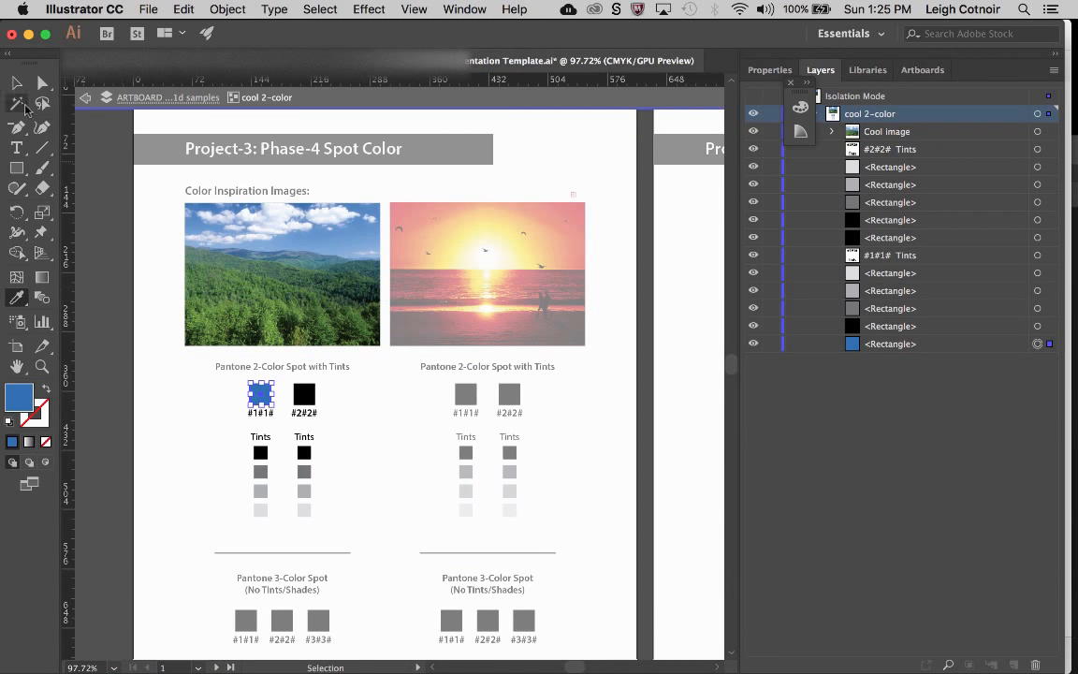
click(16, 83)
click(225, 429)
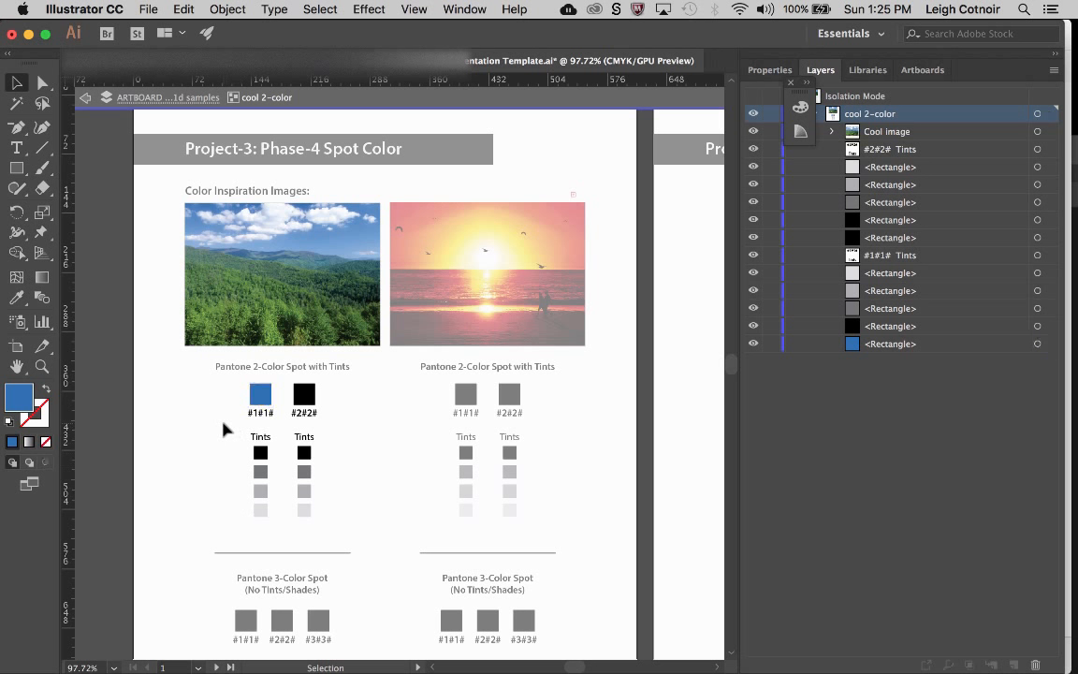
Adjust the #1#1# swatch's fill to a more saturated blue, hex 0461BC, in the Color Picker, and deselect the swatch.
scroll(300, 410, up, 3)
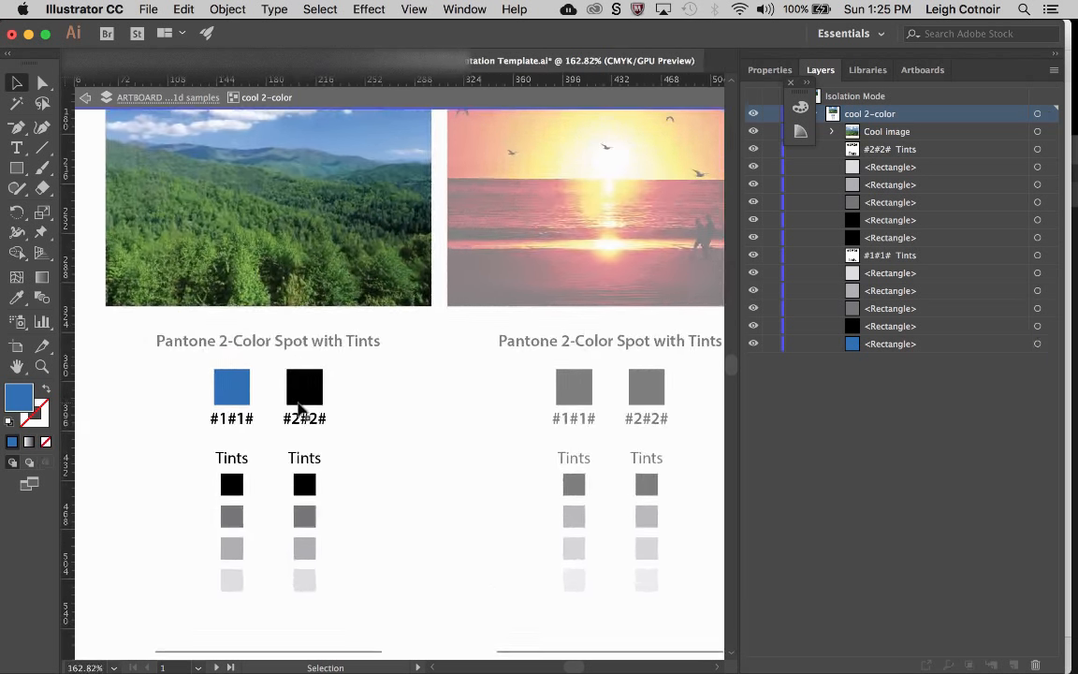
scroll(302, 409, up, 2)
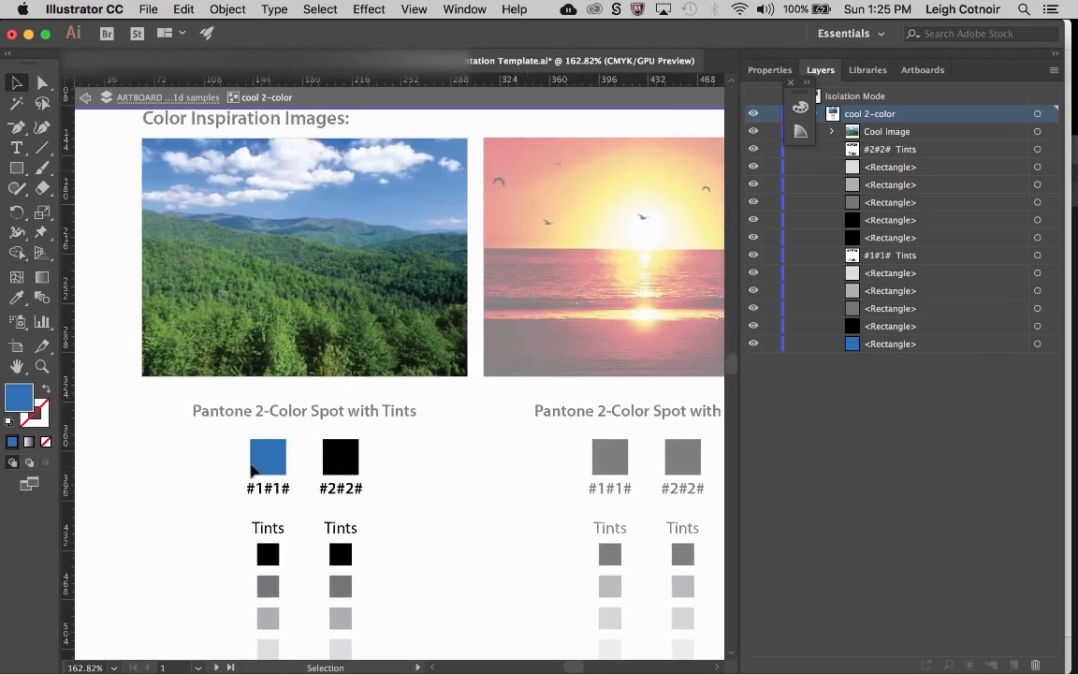
scroll(266, 467, down, 2)
scroll(266, 467, right, 2)
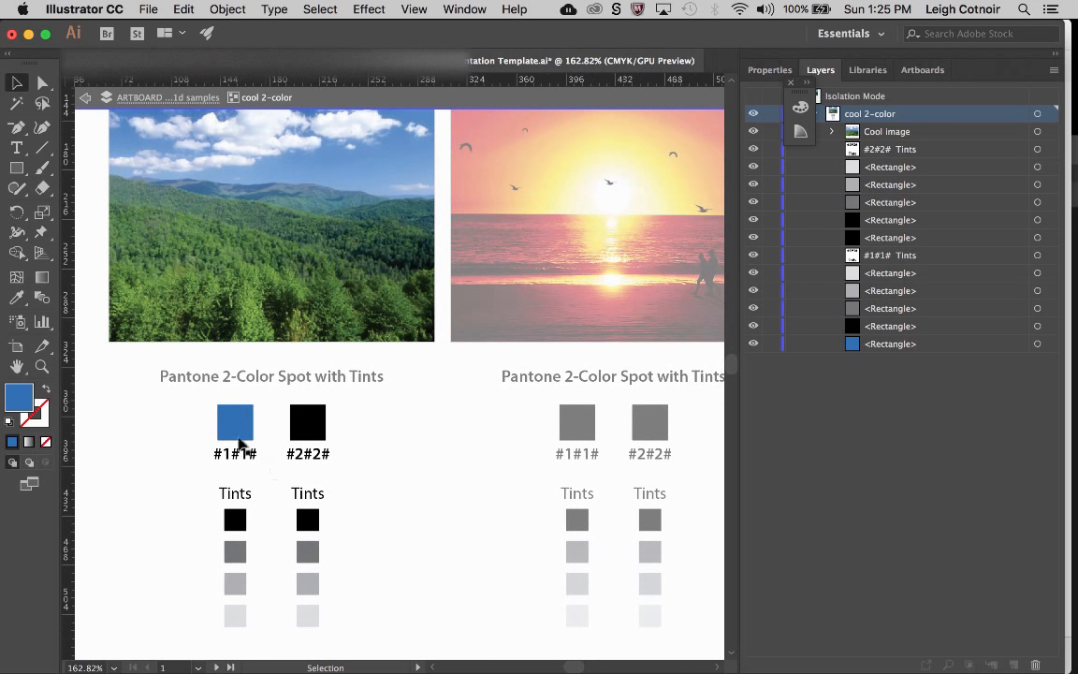
click(235, 431)
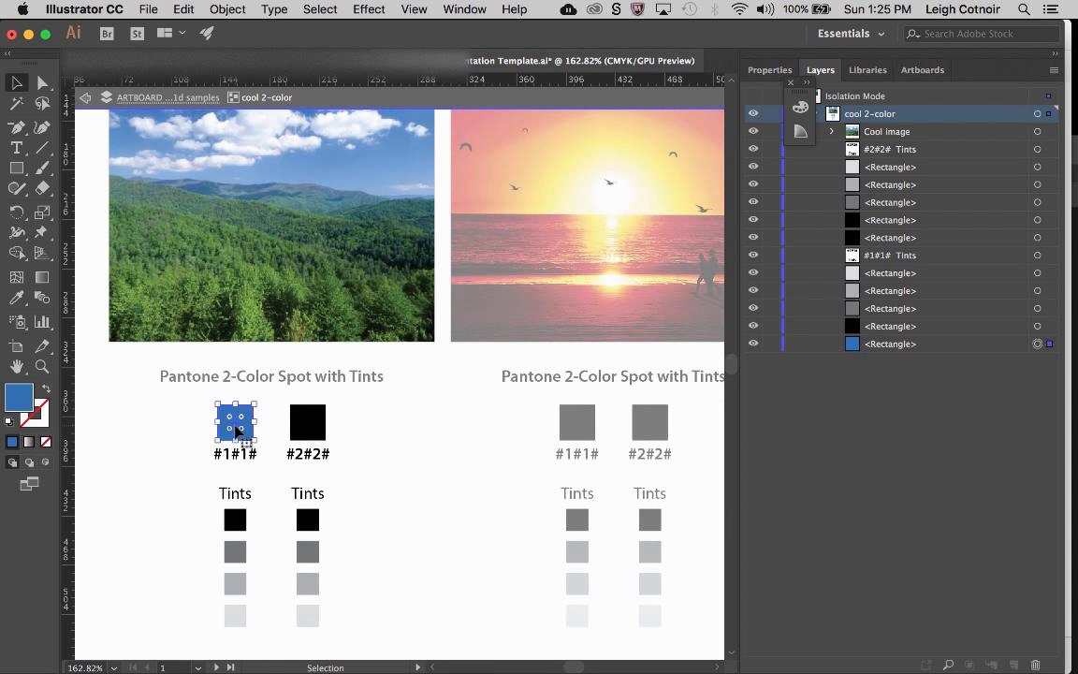
double_click(23, 398)
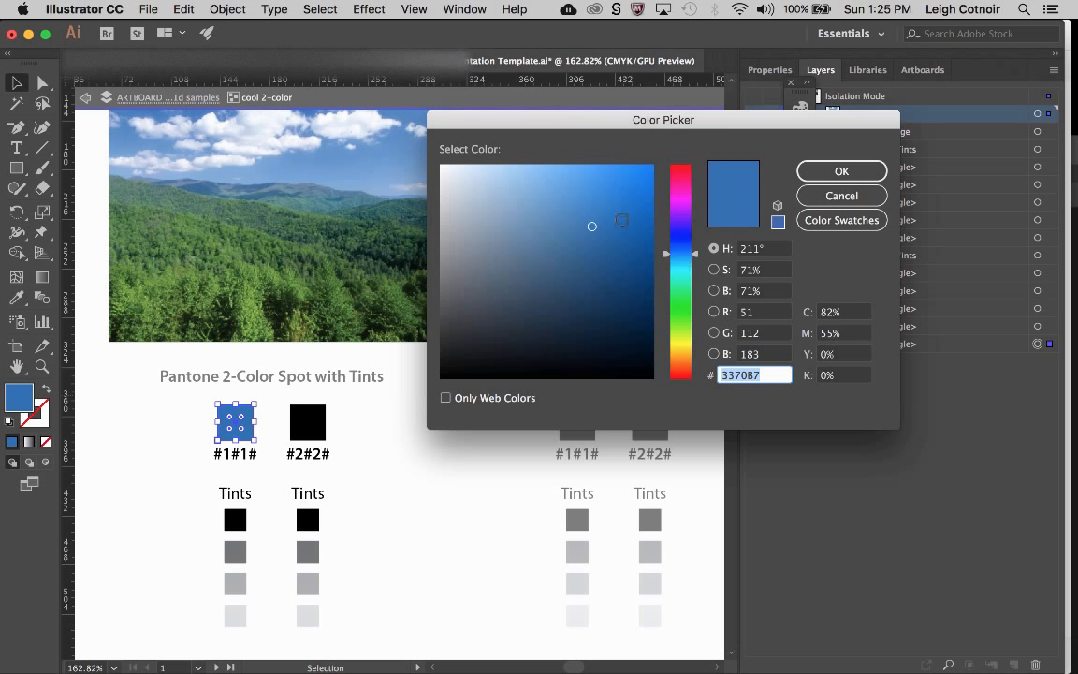
text(045BB2)
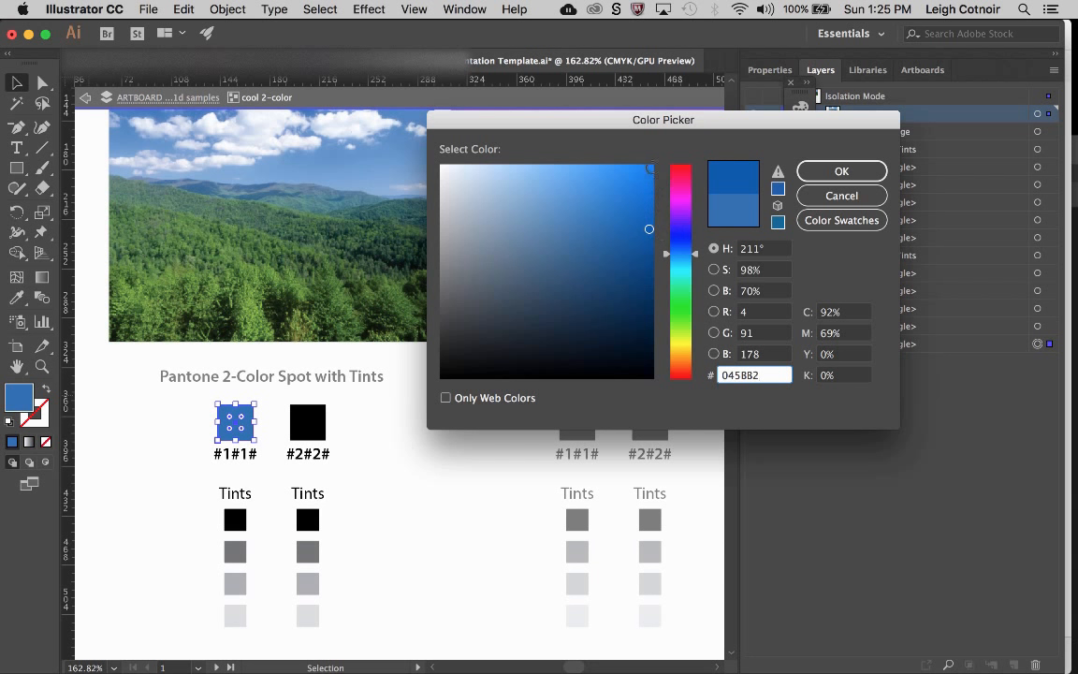
click(652, 169)
click(650, 226)
drag(650, 225, 649, 220)
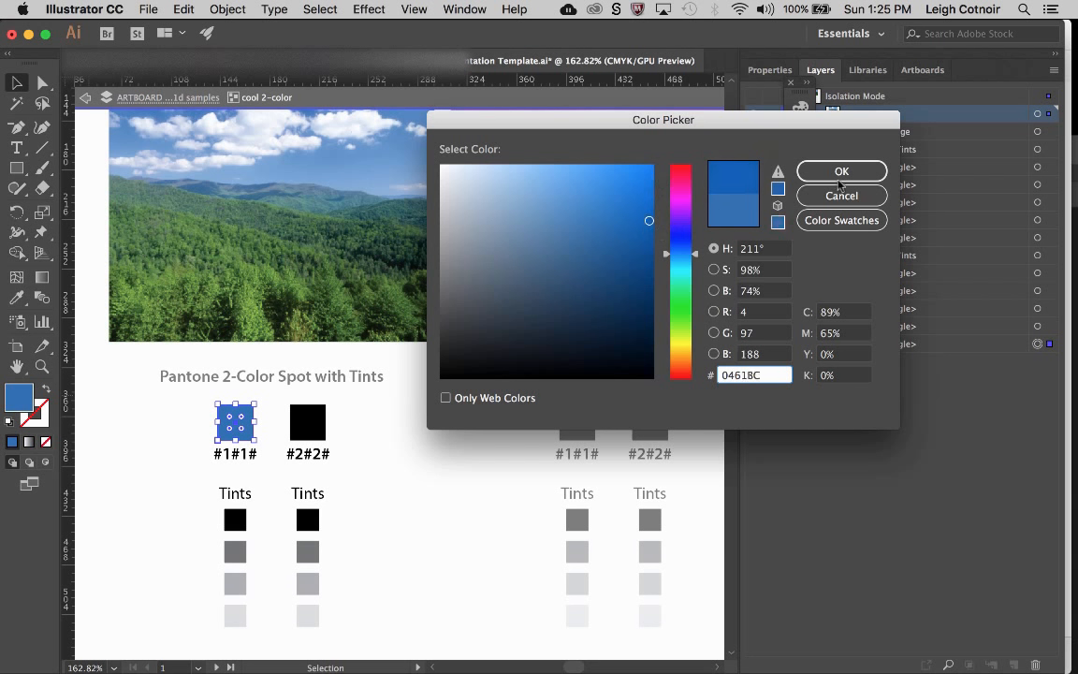
click(840, 174)
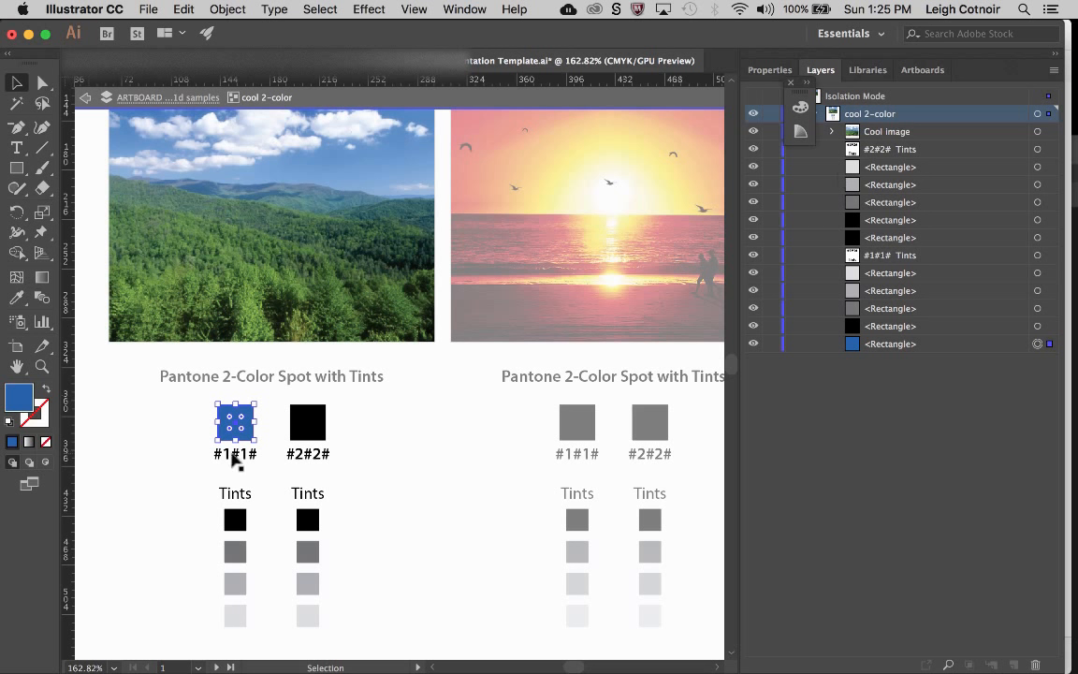
click(190, 430)
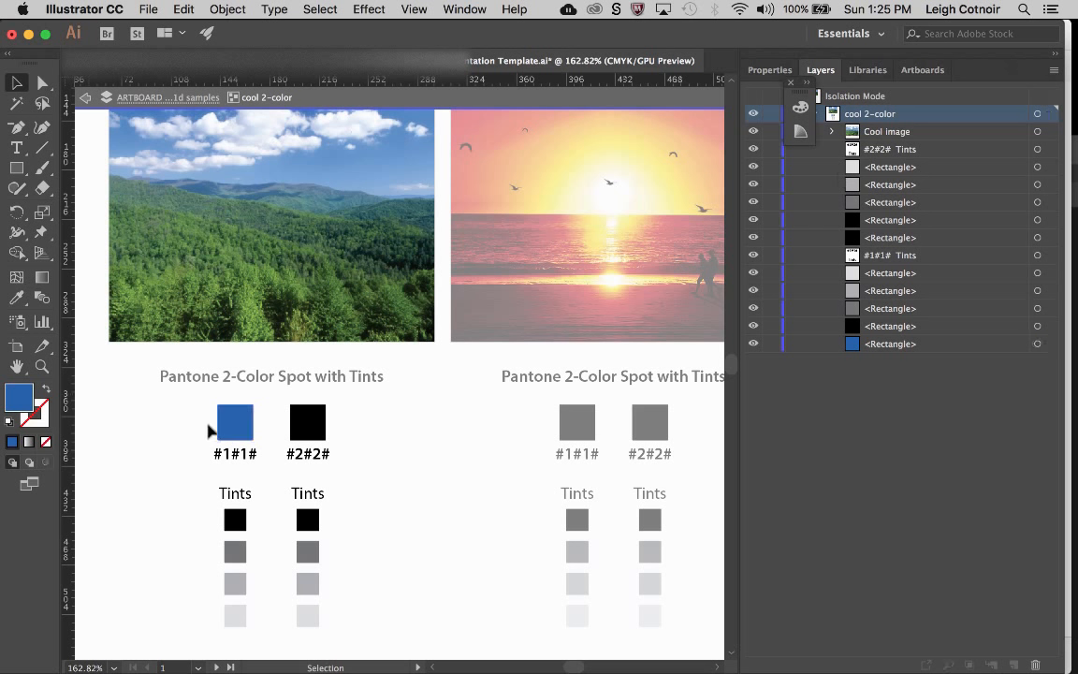
Select the blue #1#1# swatch in the cool 2-color group and look over the tint squares beneath it.
click(225, 432)
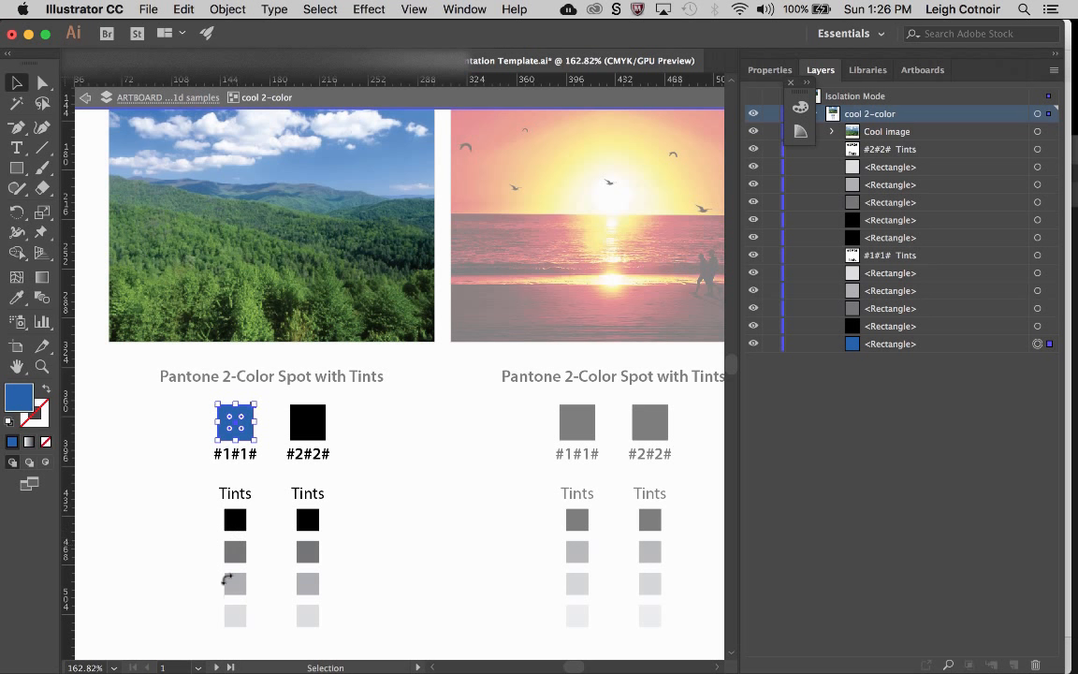
scroll(225, 633, down, 1)
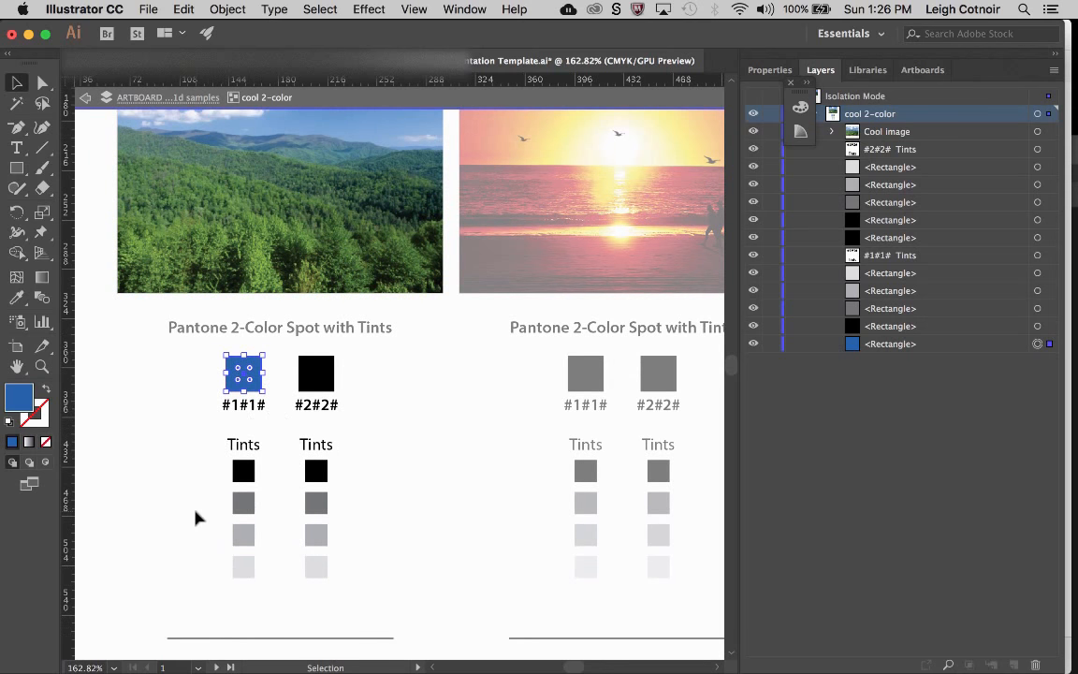
scroll(194, 511, up, 1)
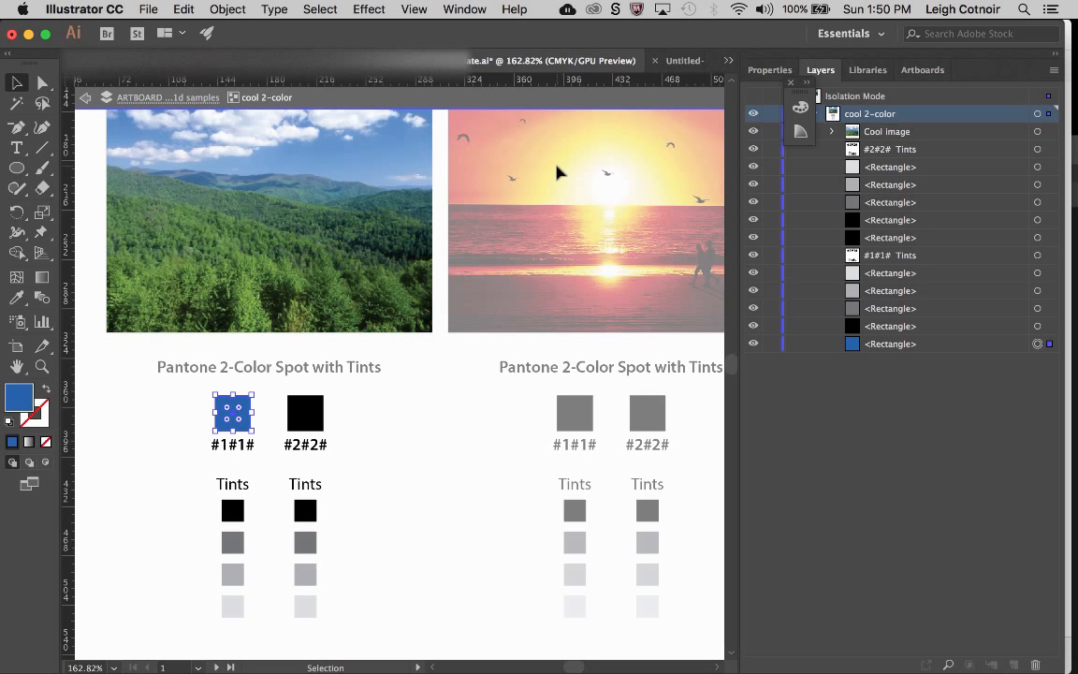
Switch to the Untitled-1 document and examine up close how dot size and spacing differ between its four blue halftone patterns.
click(684, 60)
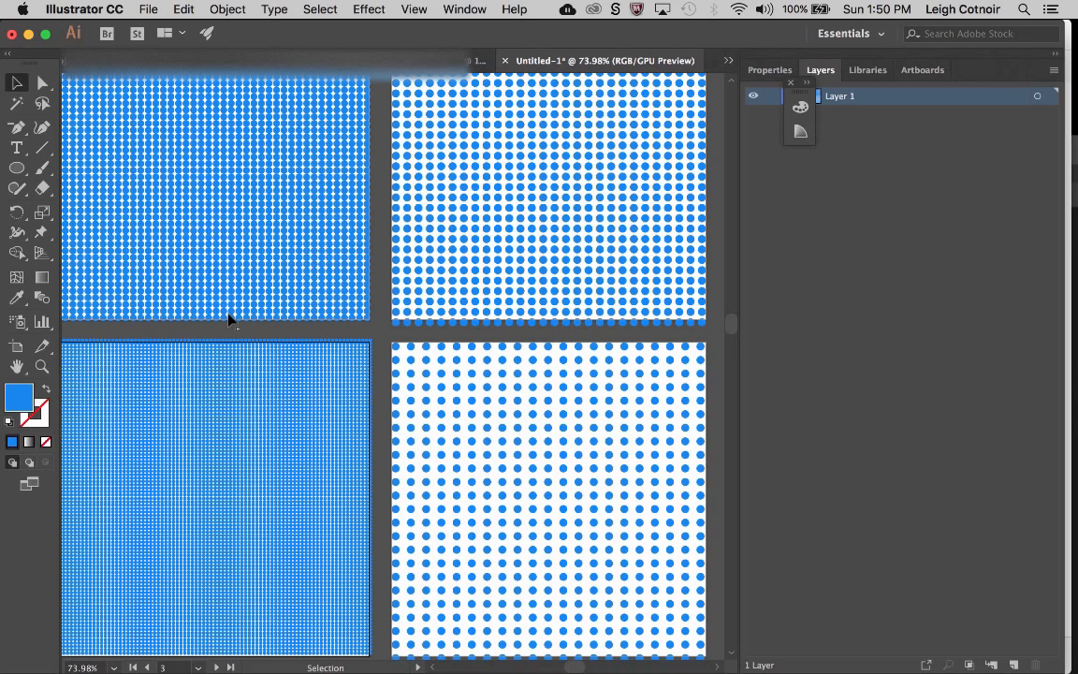
scroll(229, 320, left, 3)
scroll(229, 320, up, 3)
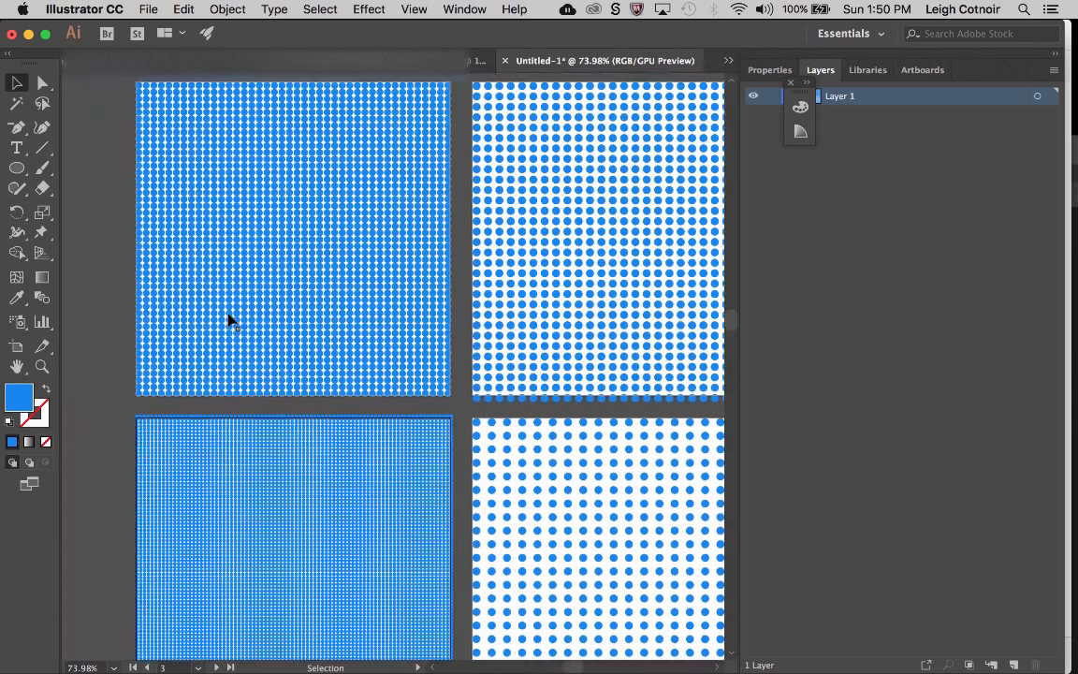
scroll(229, 320, down, 4)
scroll(230, 320, right, 1)
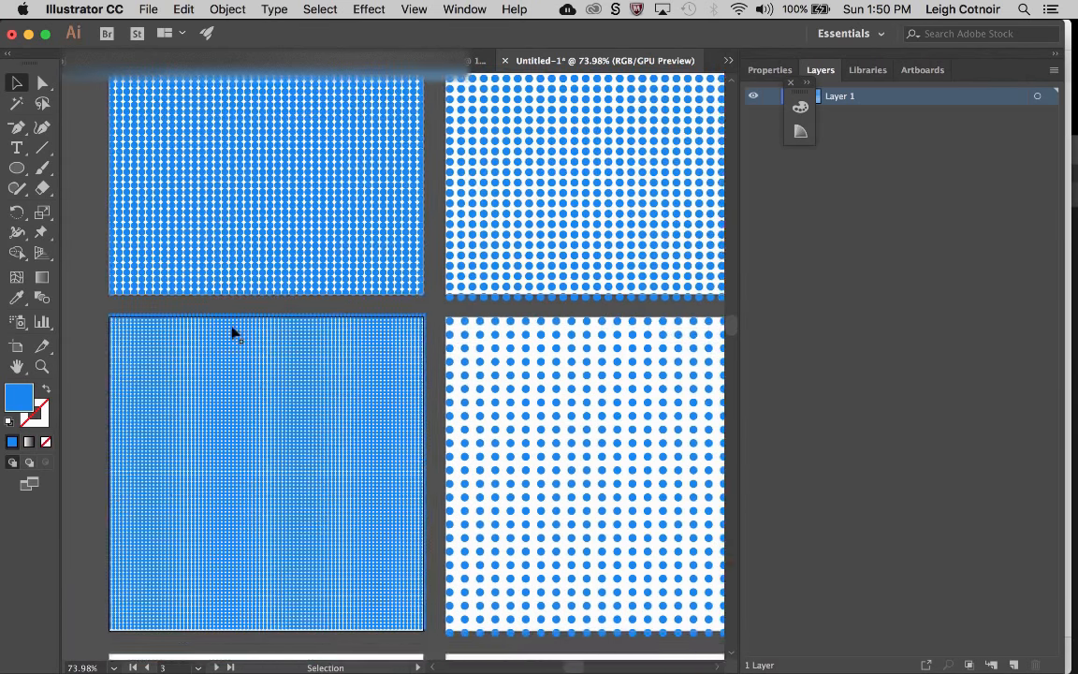
scroll(173, 401, up, 5)
scroll(173, 401, left, 2)
scroll(173, 400, down, 1)
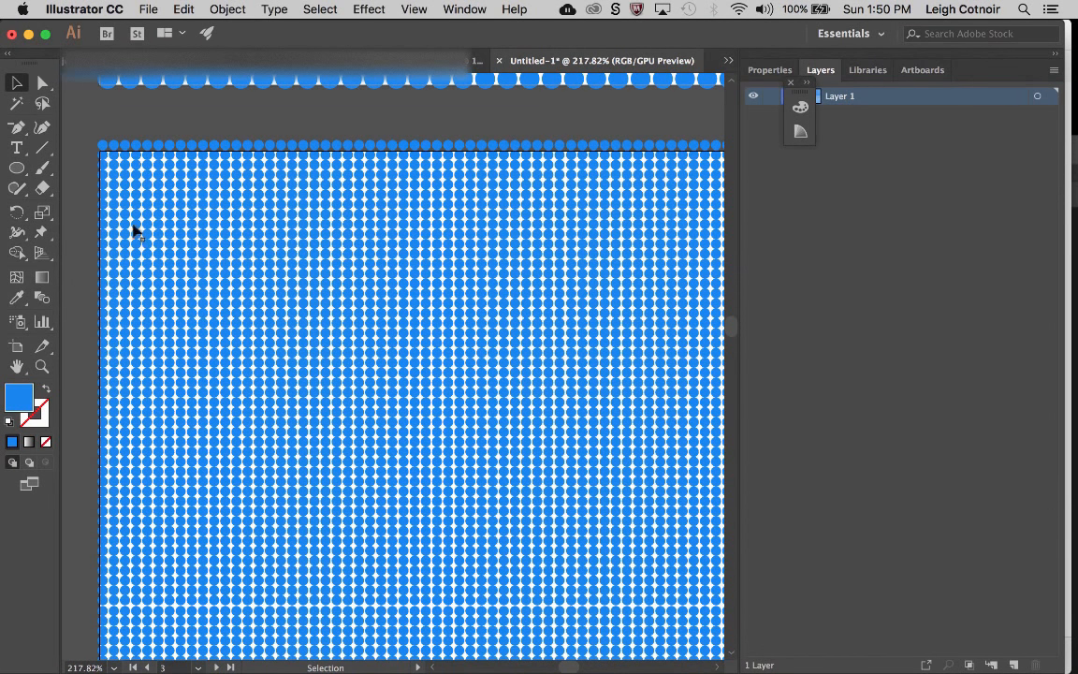
scroll(212, 246, up, 5)
scroll(212, 247, right, 2)
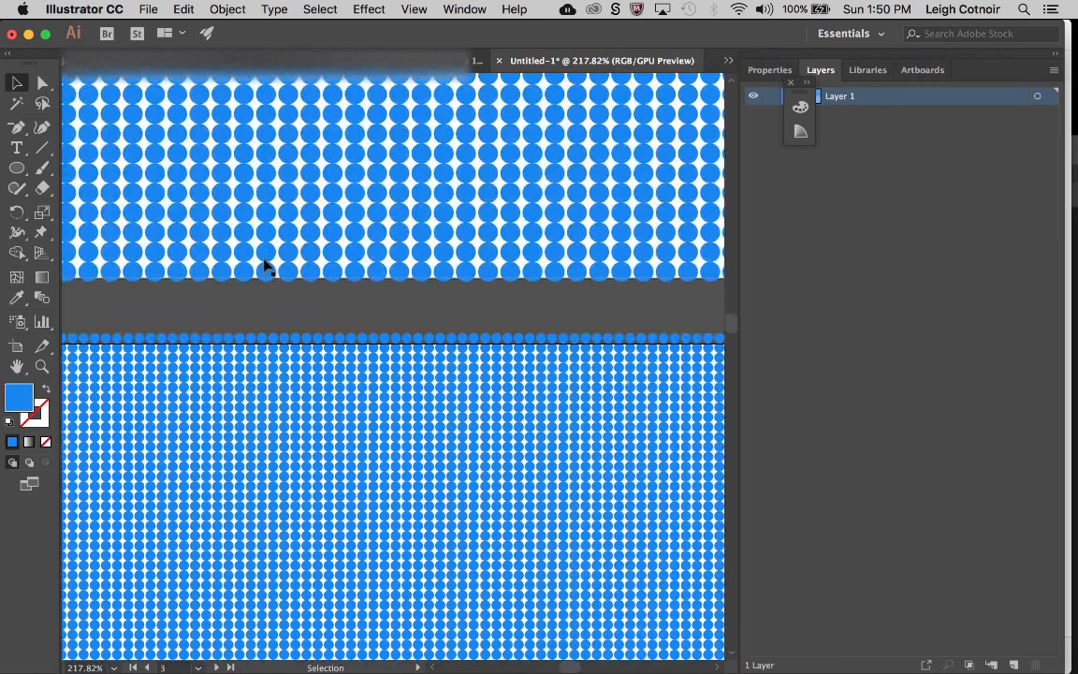
scroll(302, 226, down, 3)
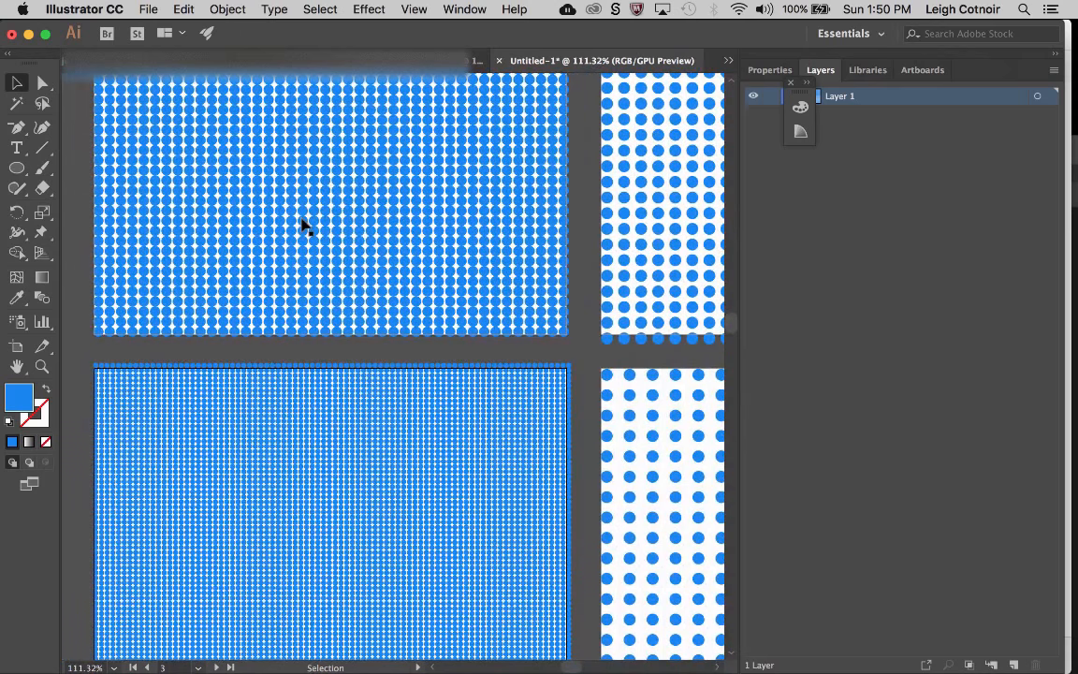
scroll(284, 224, right, 5)
scroll(284, 224, down, 1)
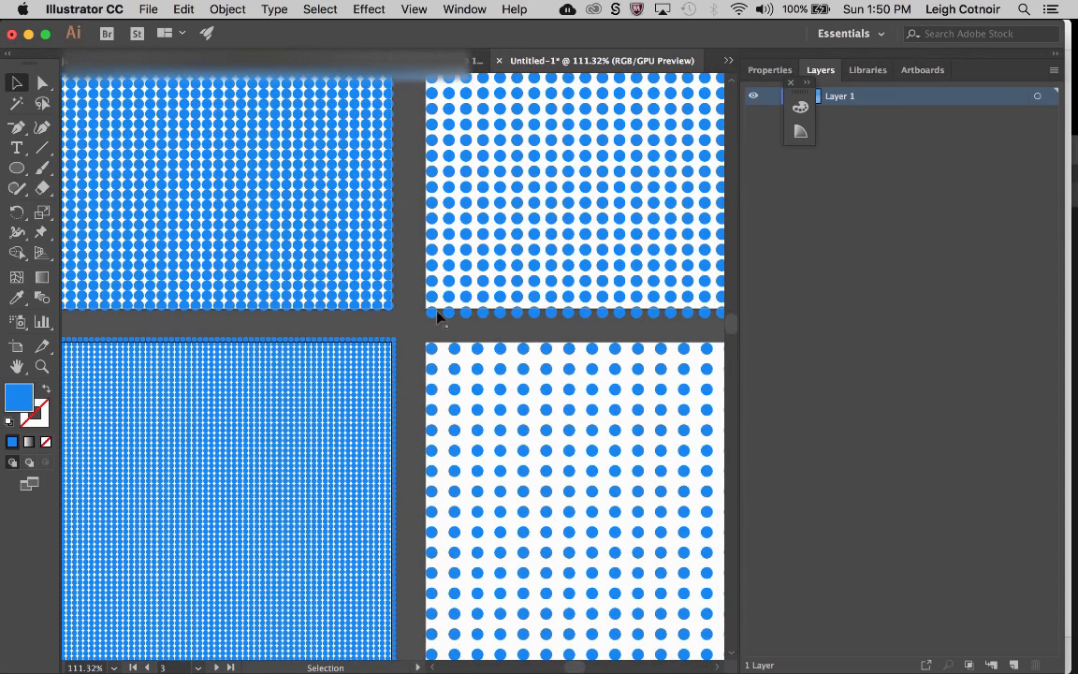
Compare how light or dark the four halftone patterns read from a distance, and return to the spot color template document.
scroll(438, 318, down, 3)
scroll(438, 318, left, 3)
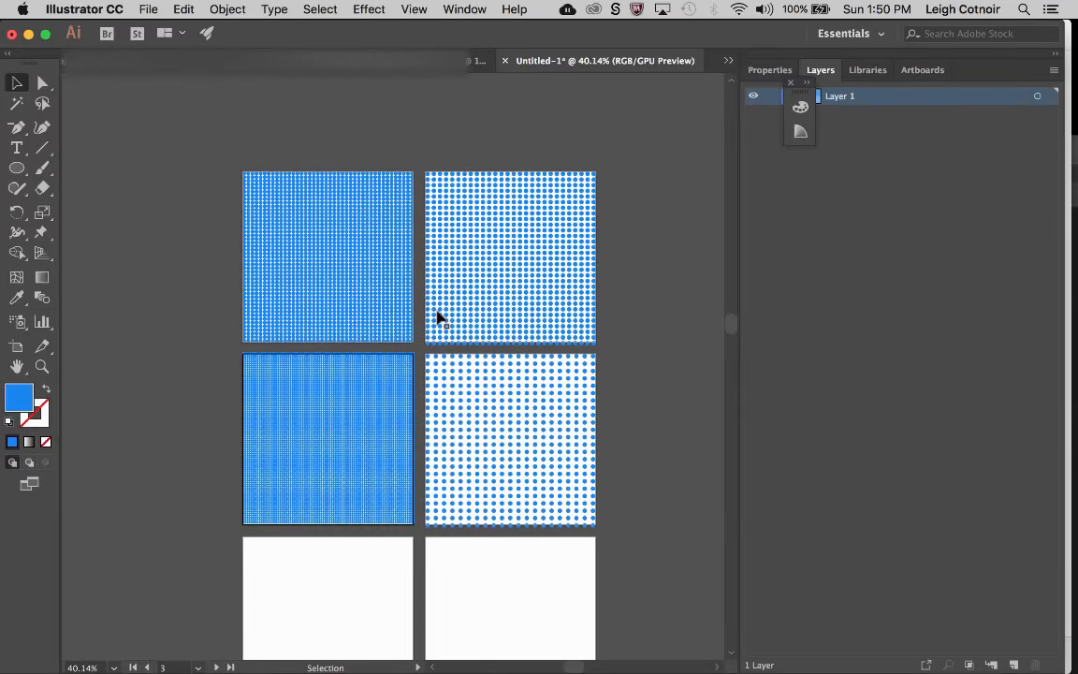
scroll(438, 319, down, 5)
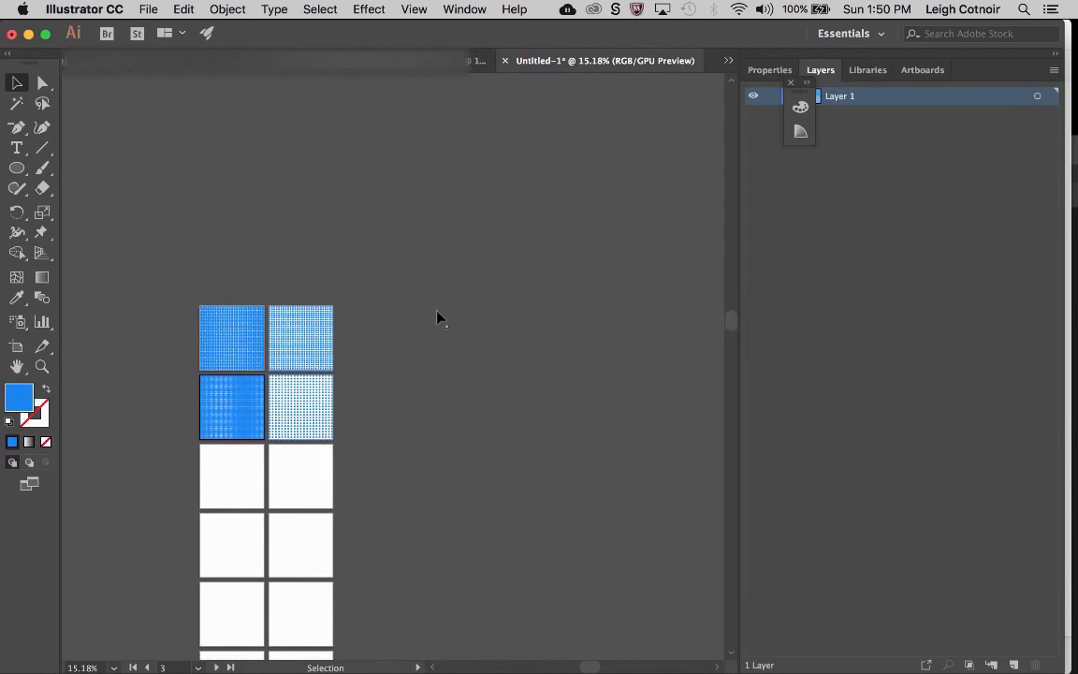
scroll(438, 313, left, 3)
scroll(438, 316, down, 5)
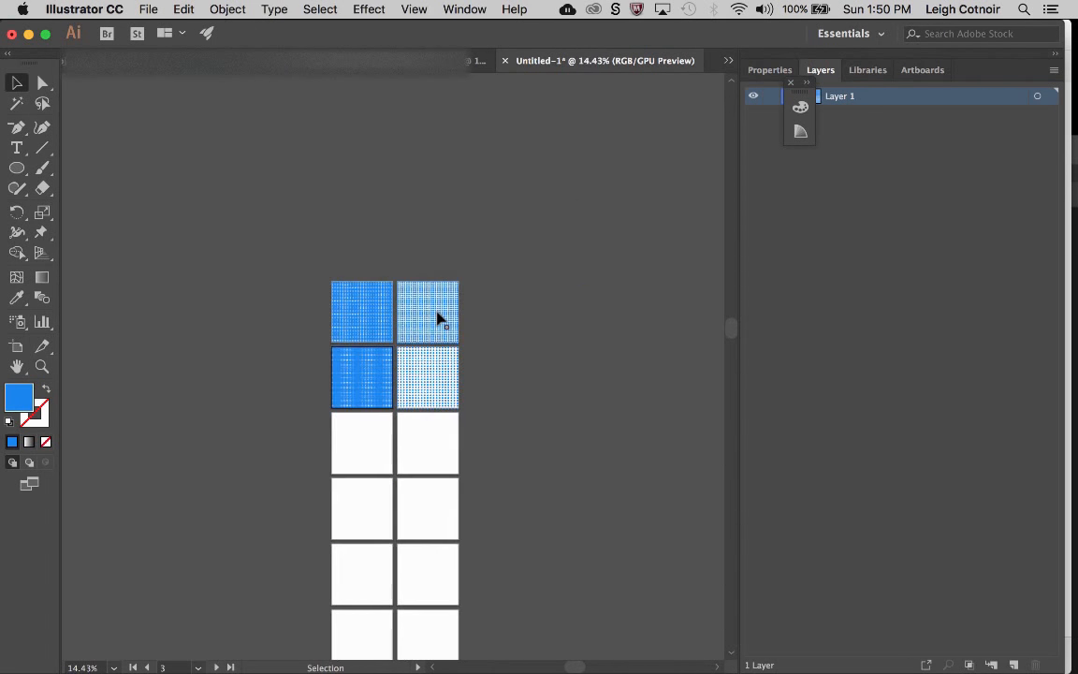
scroll(325, 378, left, 3)
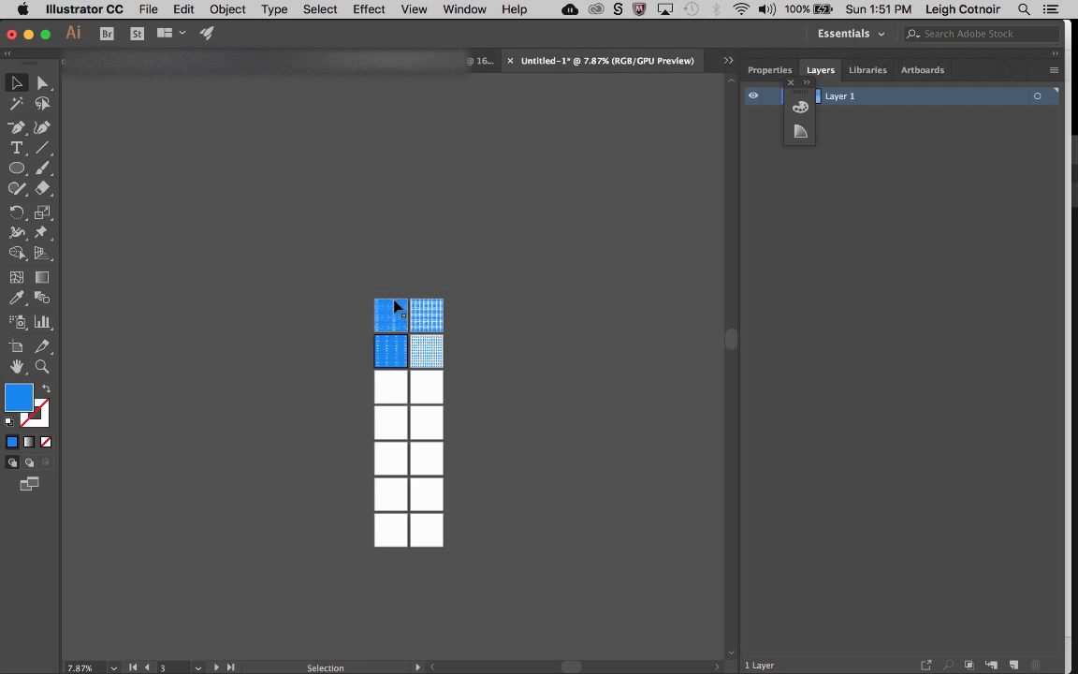
scroll(393, 304, up, 2)
scroll(398, 302, right, 3)
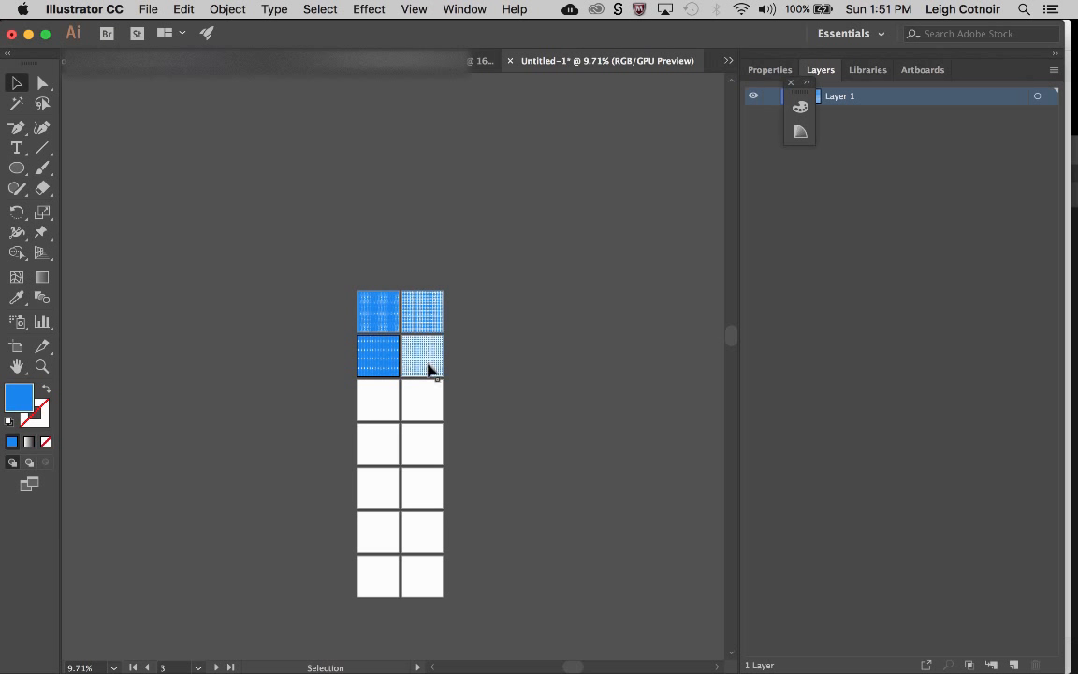
scroll(429, 369, up, 3)
scroll(429, 369, right, 5)
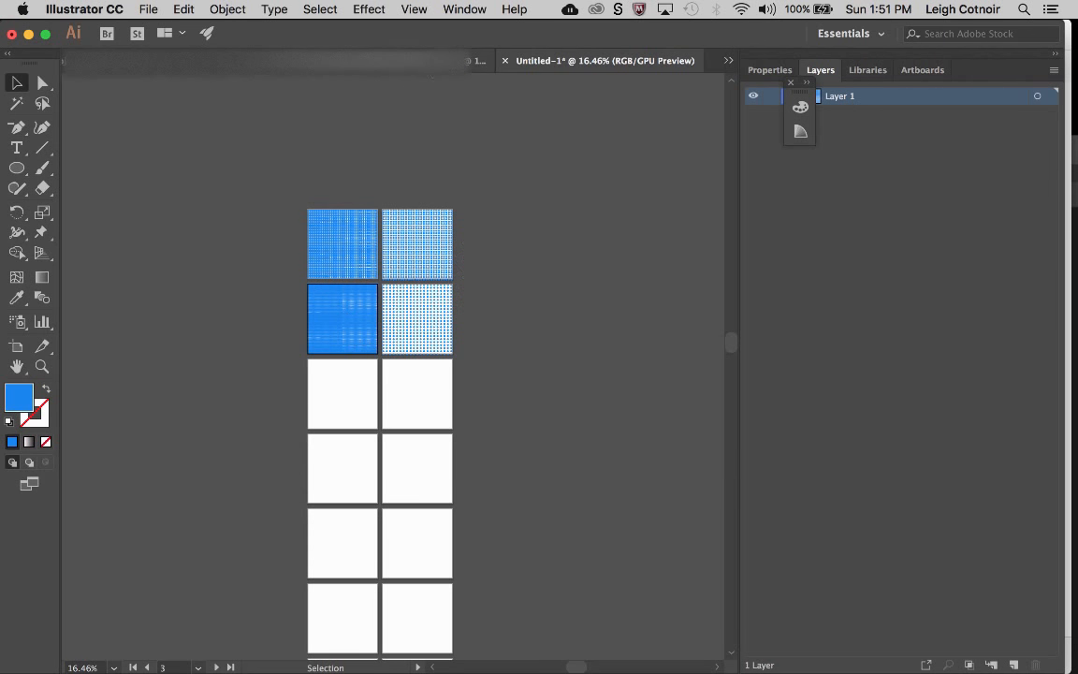
click(410, 60)
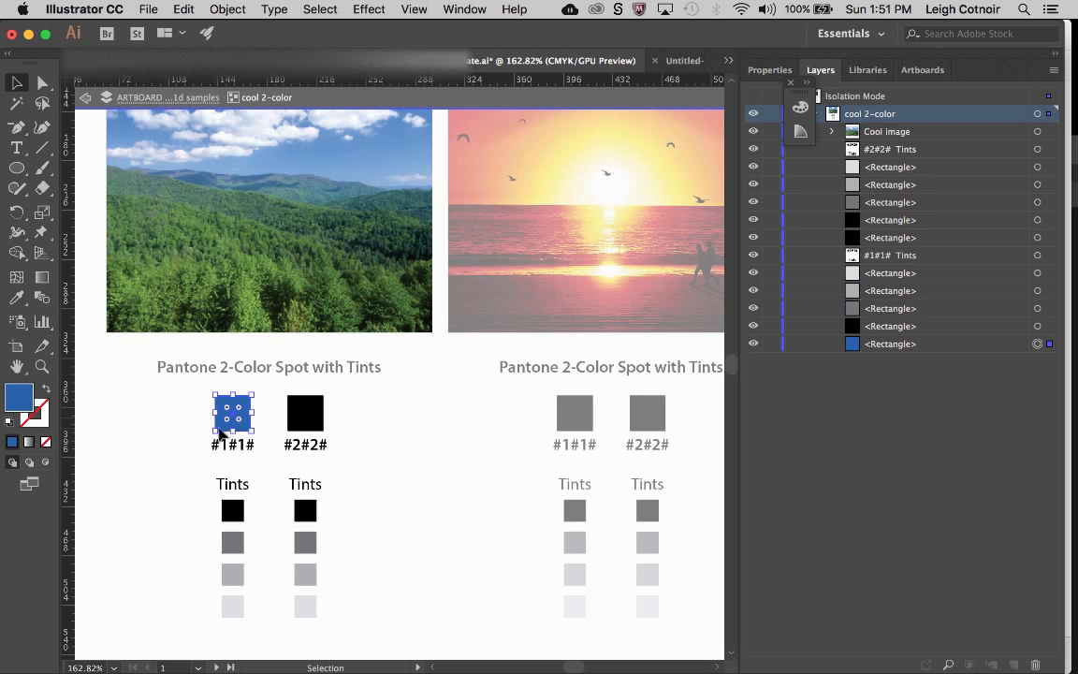
Fill the cool group's #2#2# swatch with light green sampled from the sunlit foreground tree in the forest image.
click(312, 426)
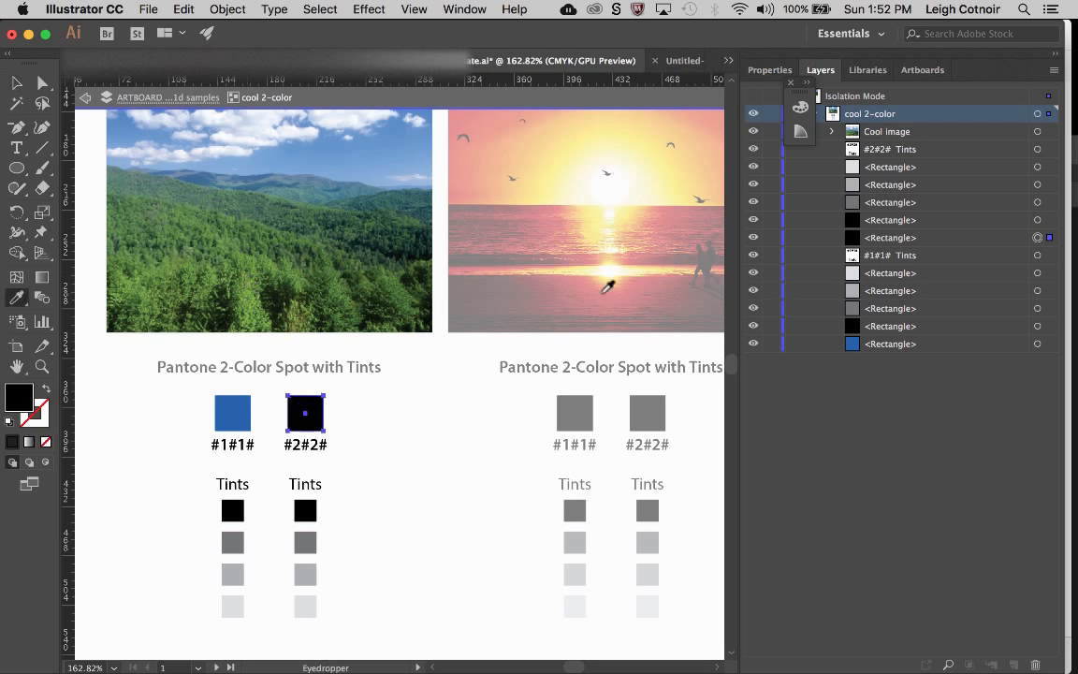
click(13, 300)
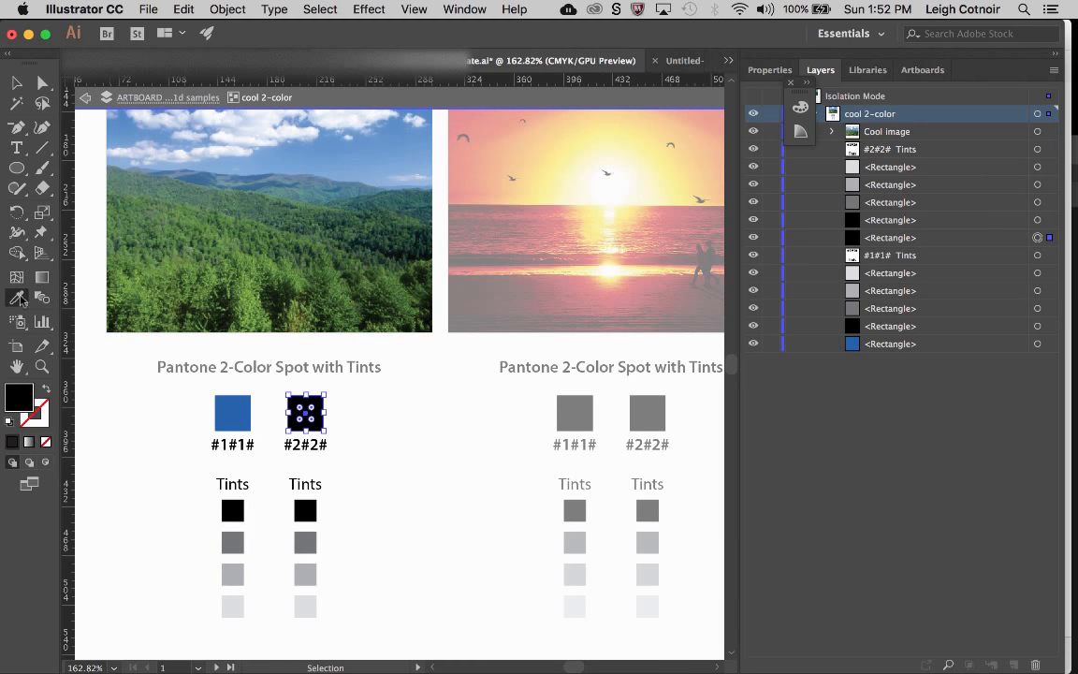
scroll(219, 262, up, 5)
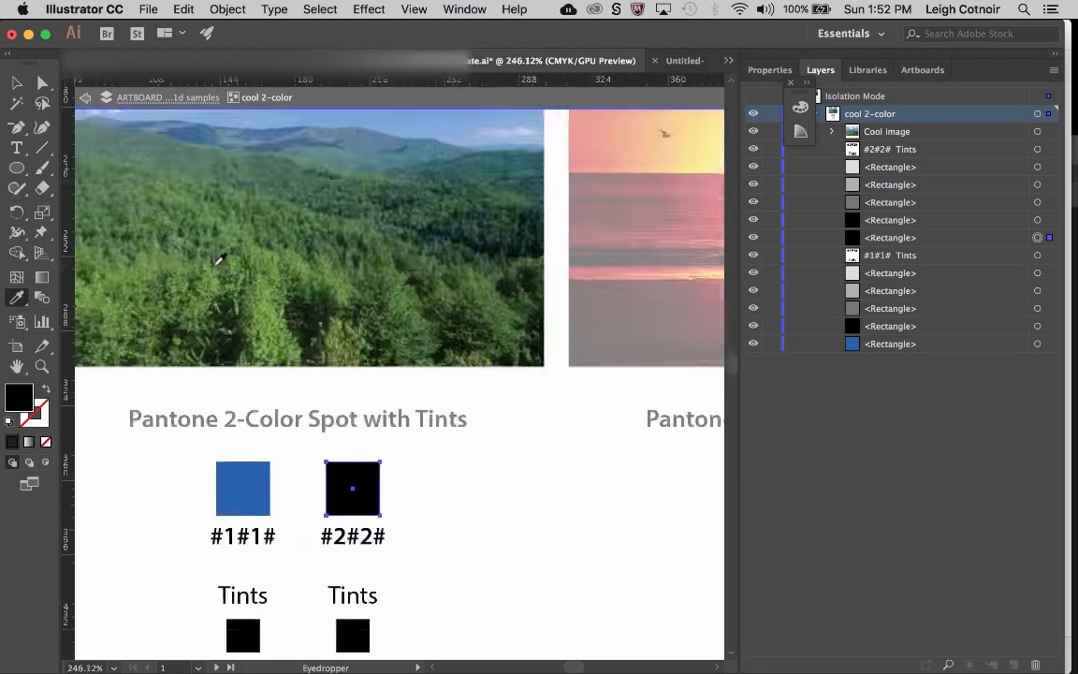
scroll(219, 266, down, 3)
scroll(219, 266, right, 2)
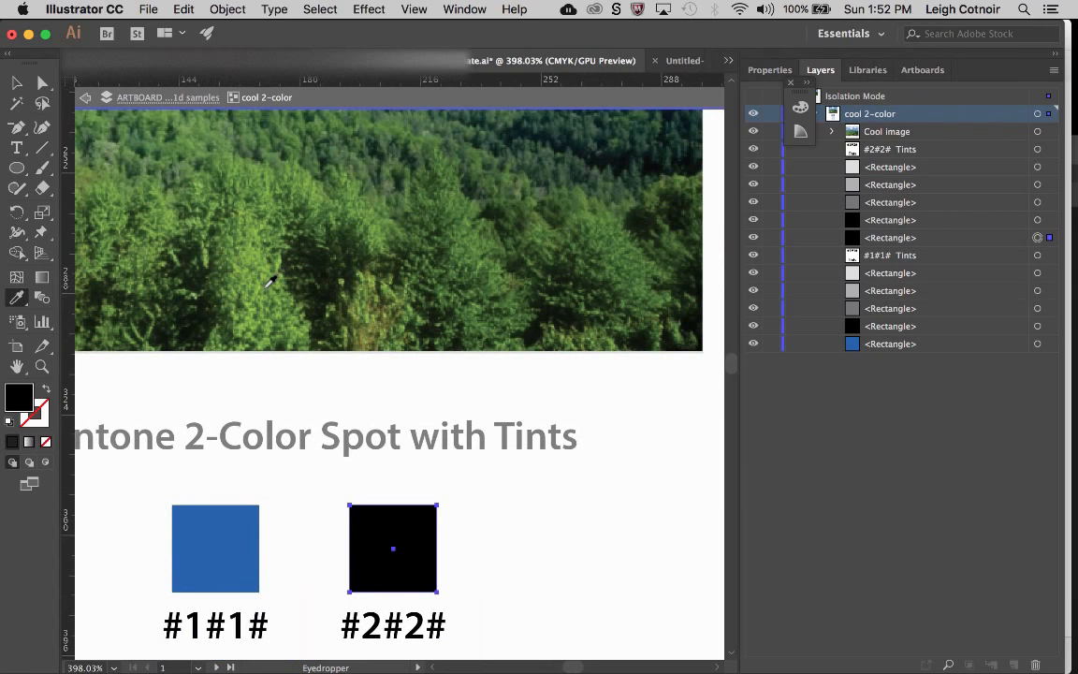
click(262, 288)
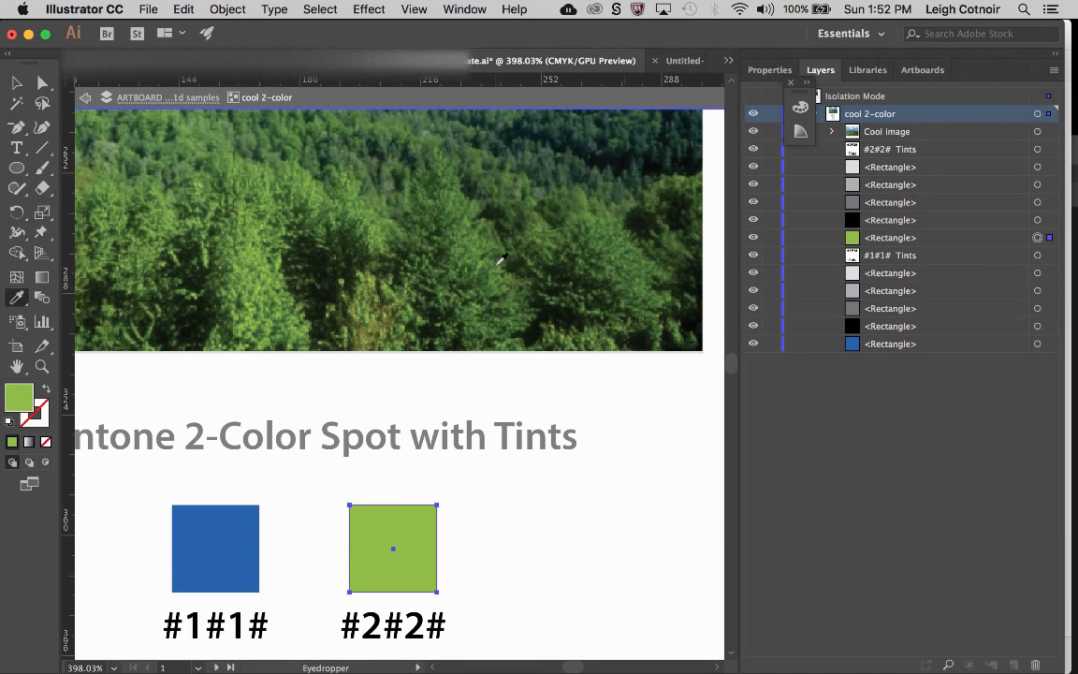
Try dark, medium and olive greens sampled from other foreground trees as the #2#2# swatch's fill.
click(559, 266)
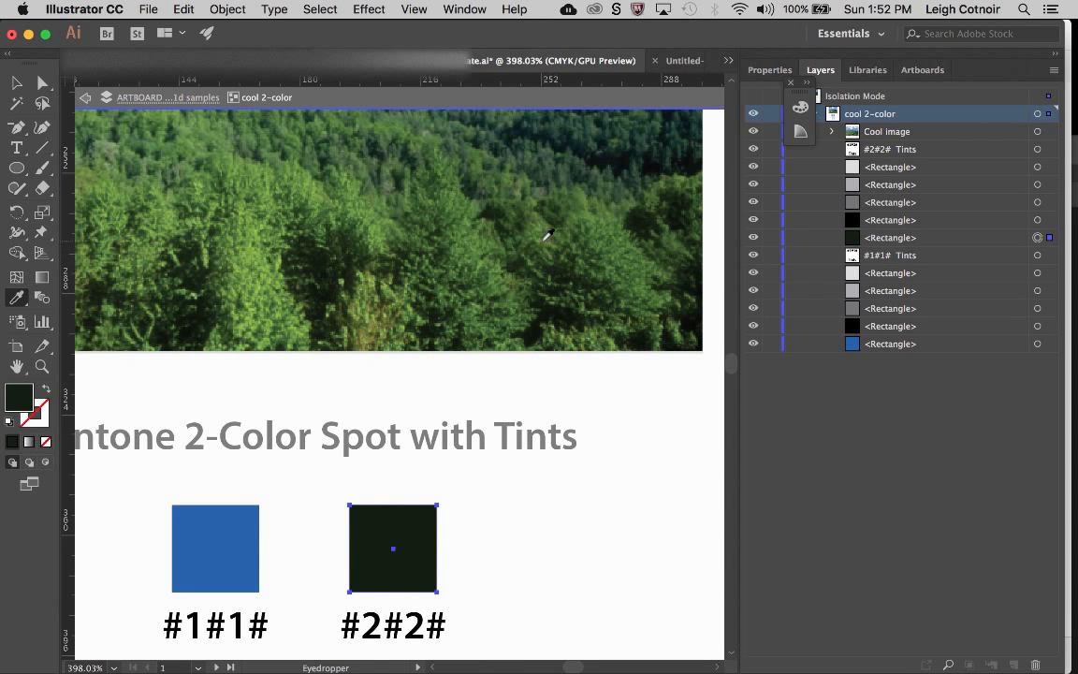
click(549, 234)
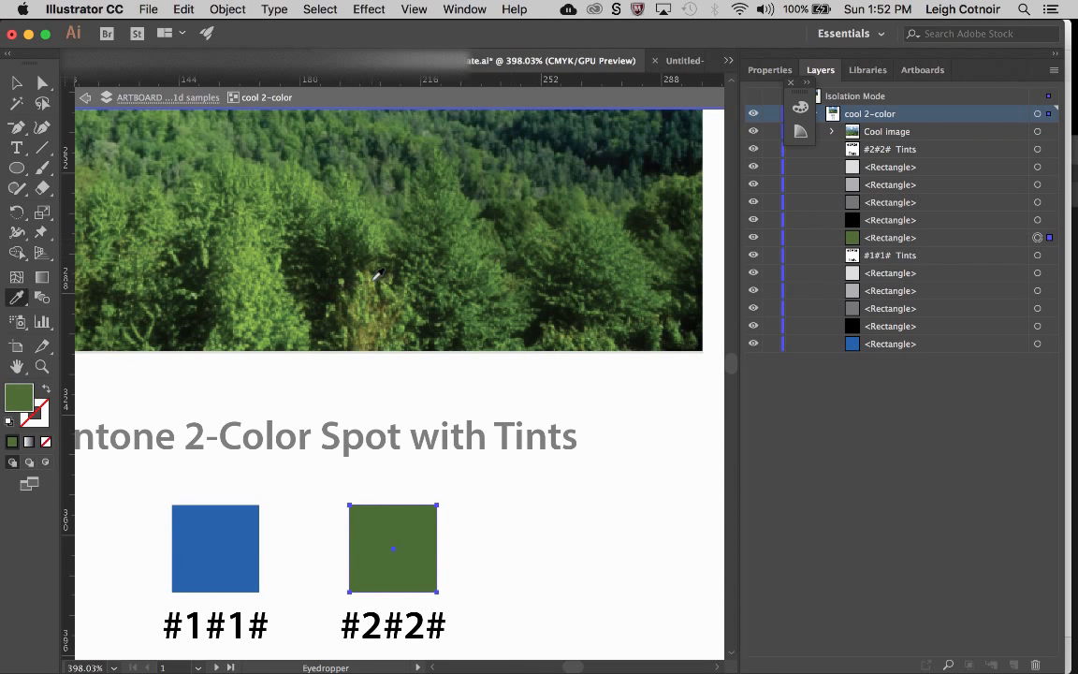
click(379, 276)
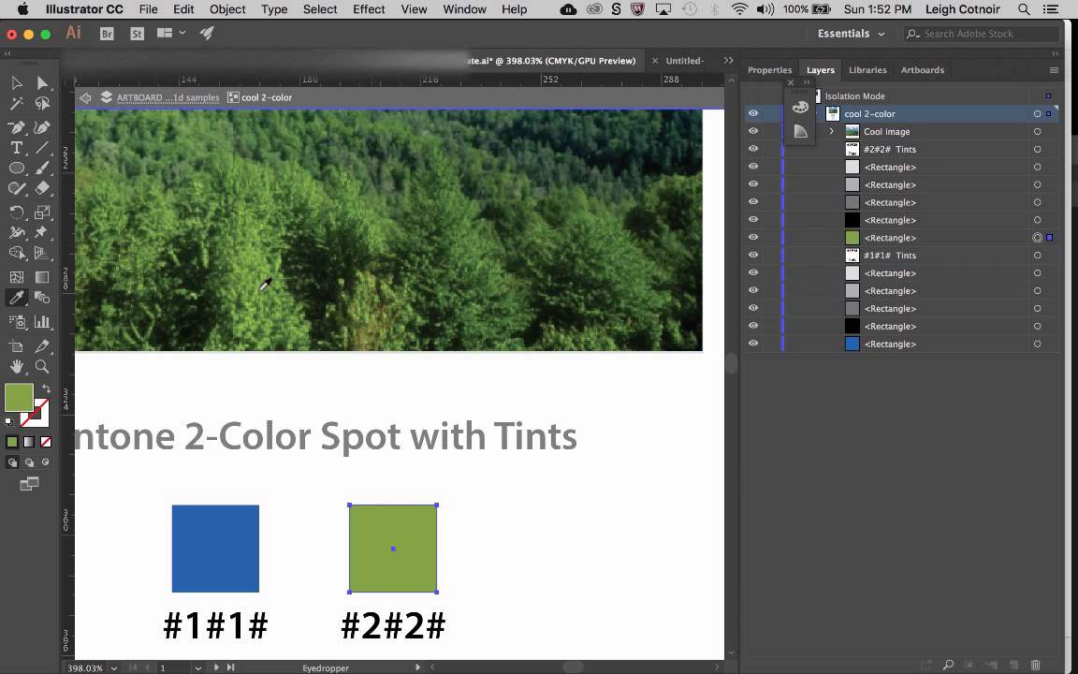
Resample bright yellow-green from the sunlit foreground tree for the #2#2# swatch, and deselect it to review both swatches.
click(265, 285)
scroll(262, 274, down, 5)
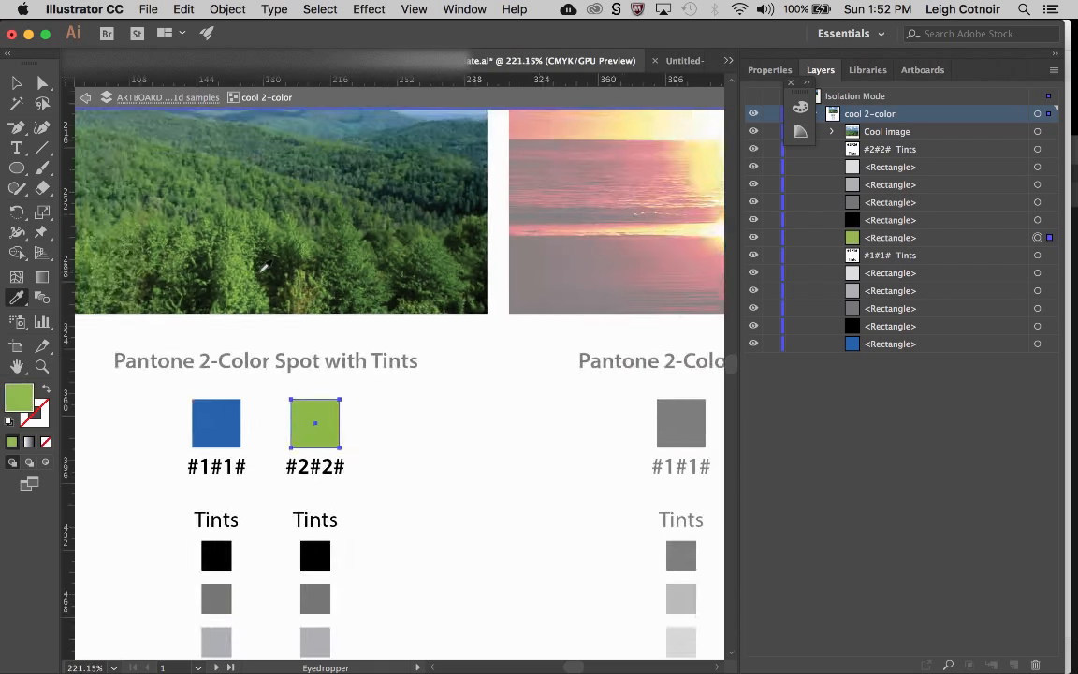
scroll(262, 271, left, 2)
key(ctrl+0)
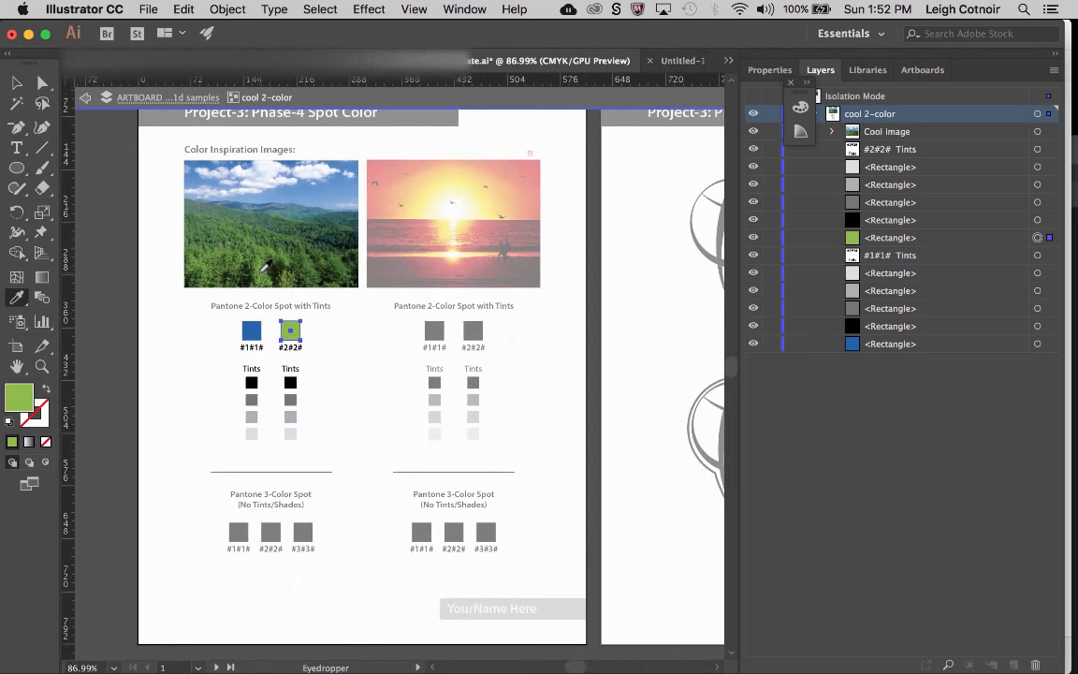
click(15, 87)
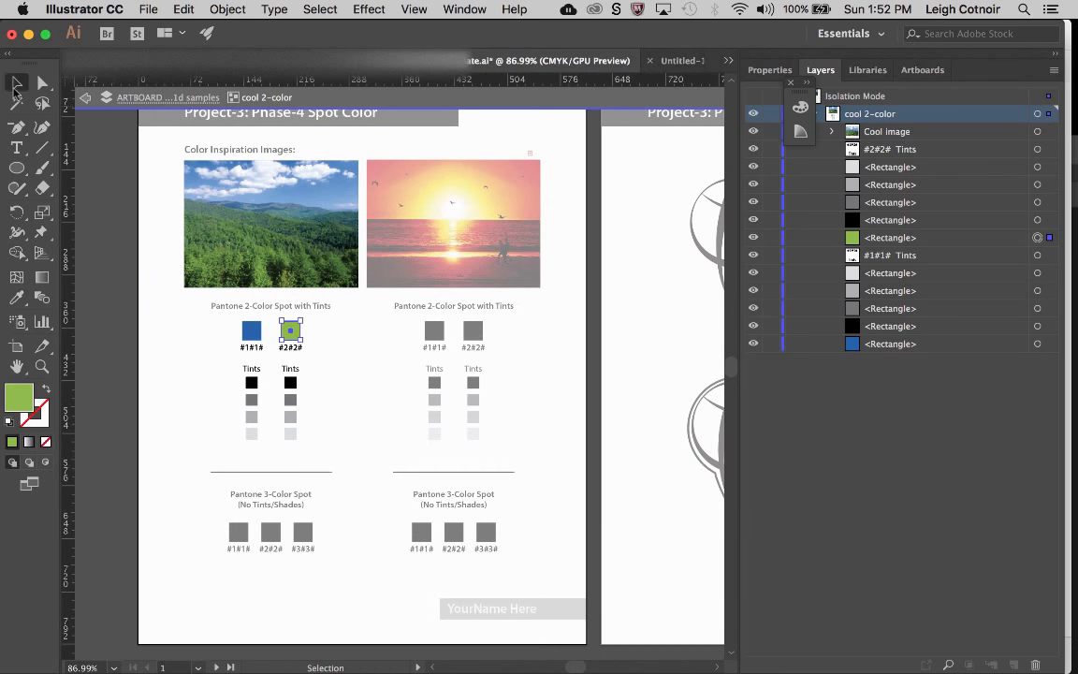
click(226, 342)
scroll(227, 345, up, 4)
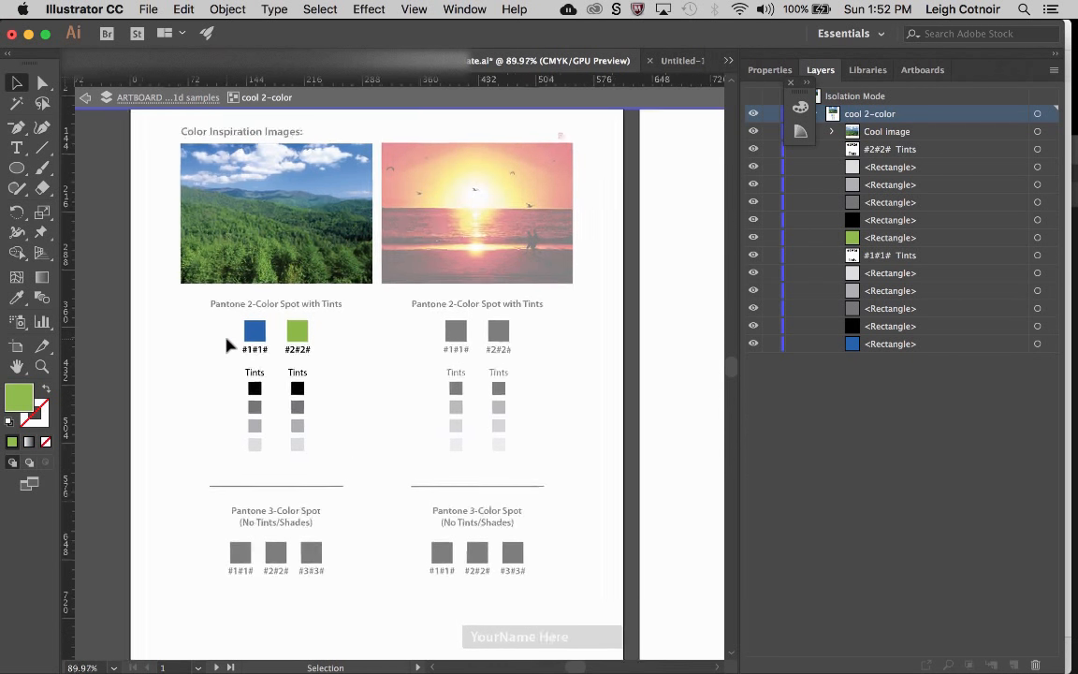
scroll(227, 346, up, 3)
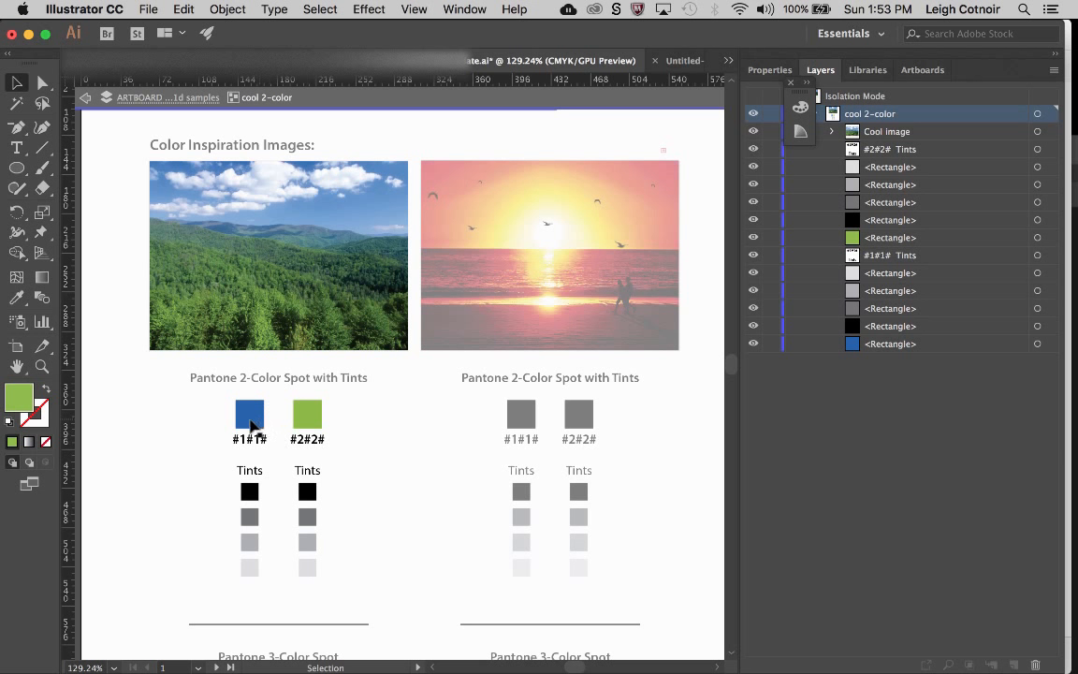
scroll(251, 426, right, 2)
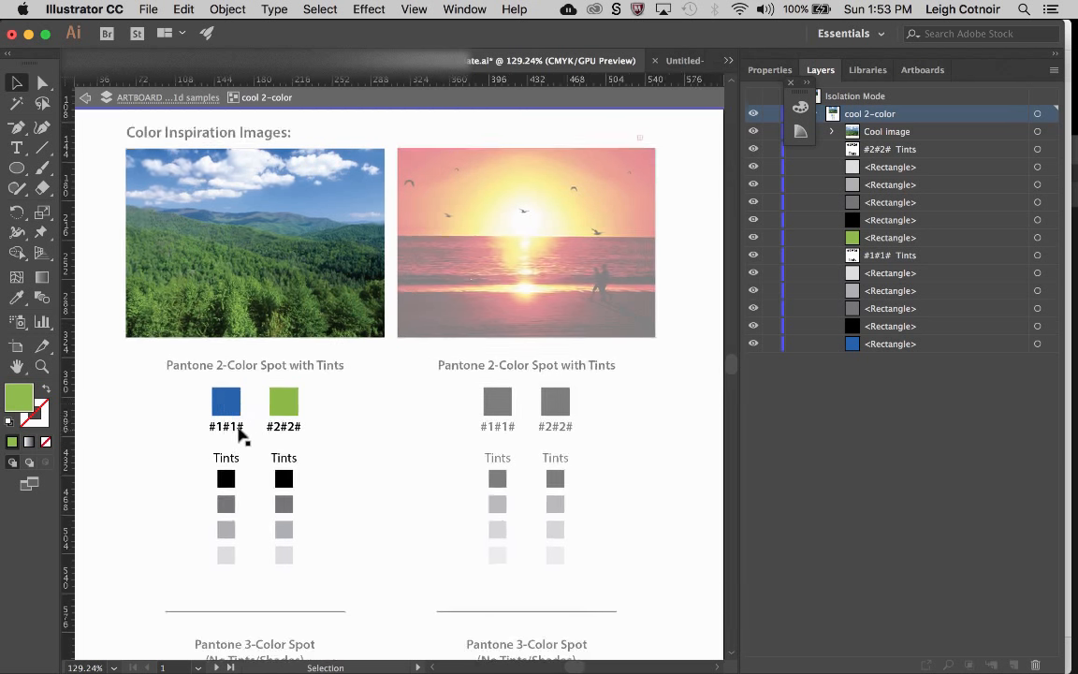
click(225, 399)
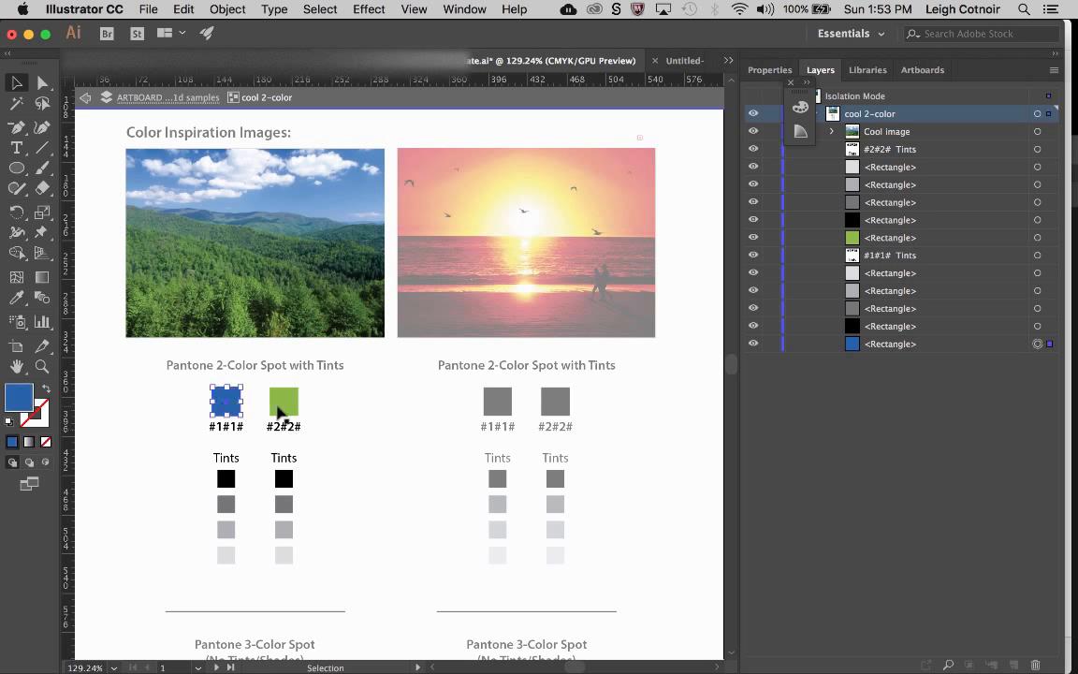
click(282, 409)
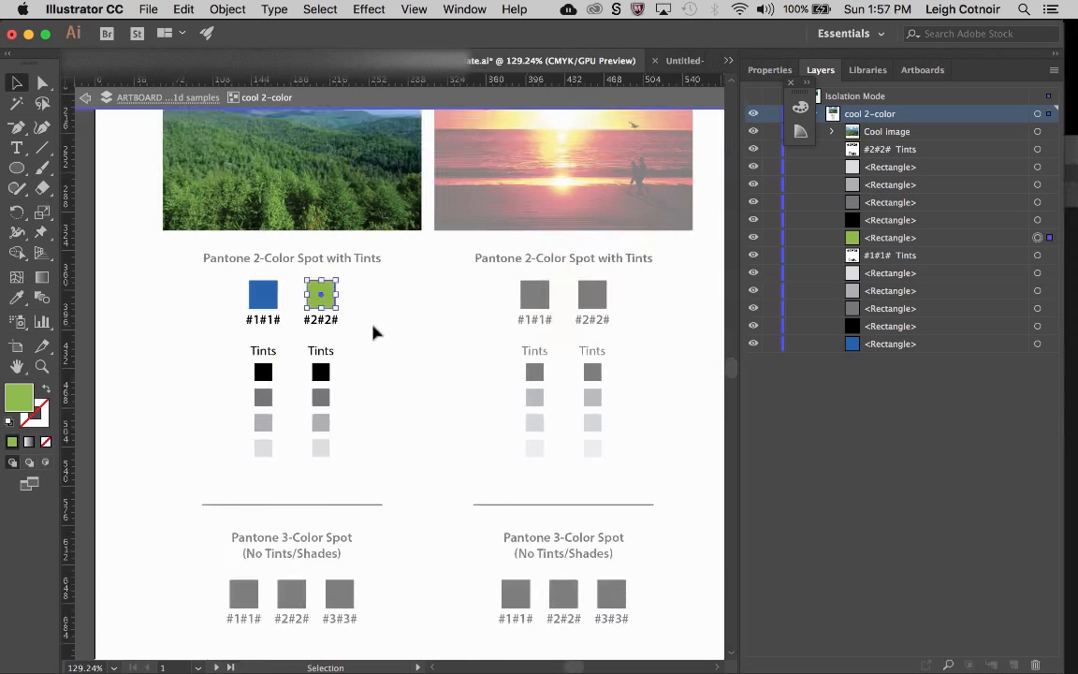
click(375, 333)
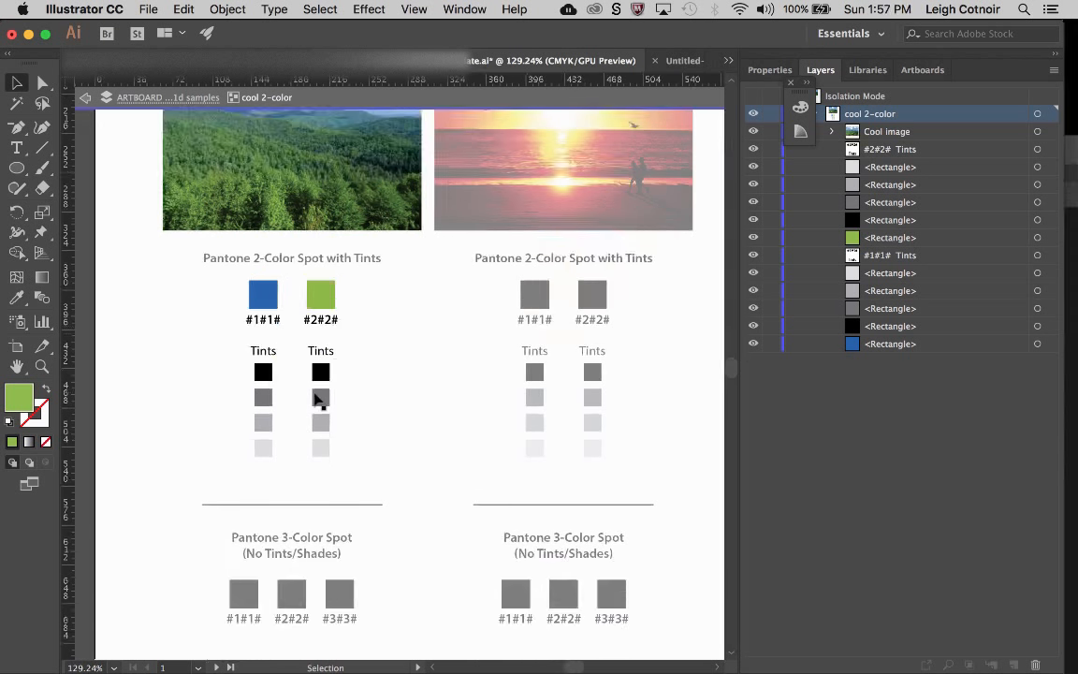
scroll(317, 400, down, 2)
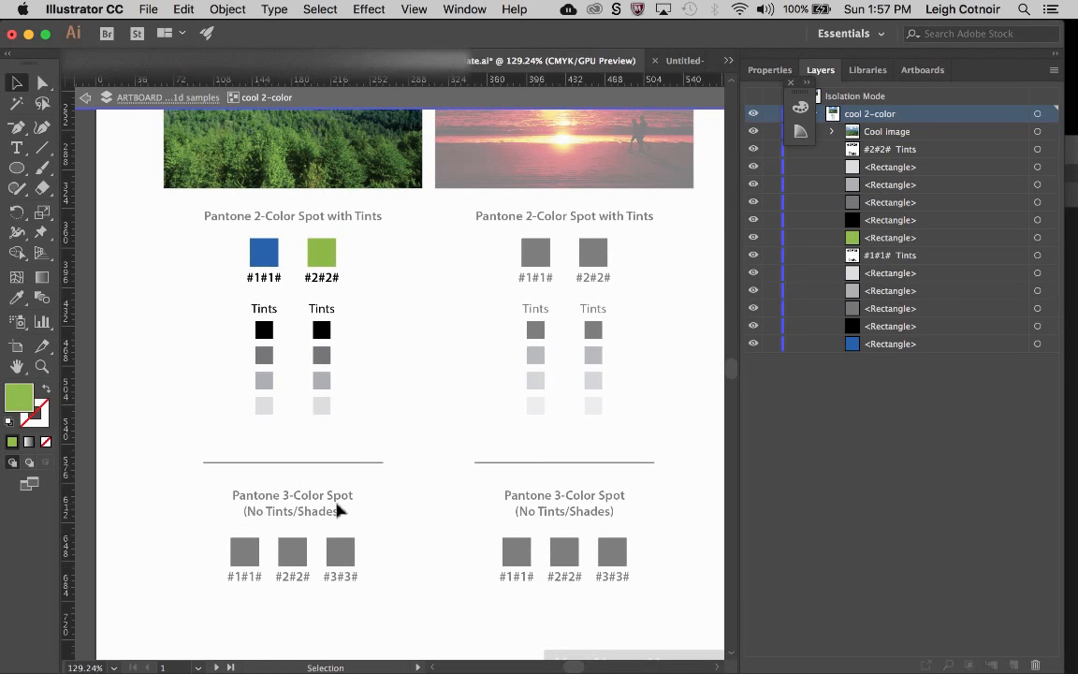
scroll(329, 556, up, 3)
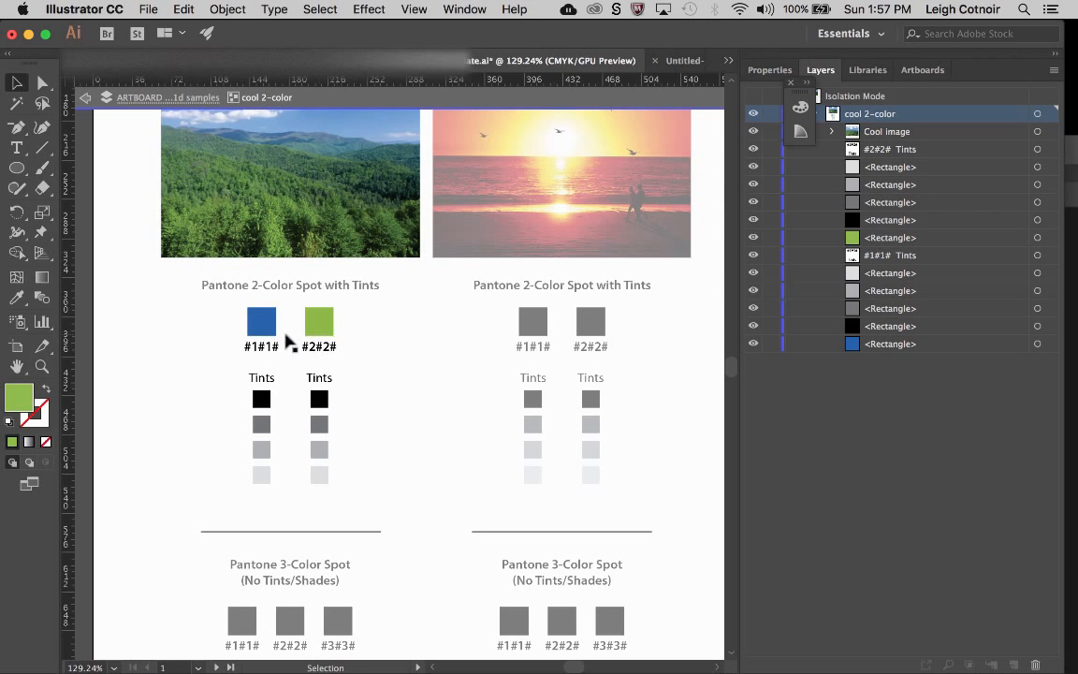
Show the Swatches panel for saving the colors of the squares beneath the forest image.
click(263, 327)
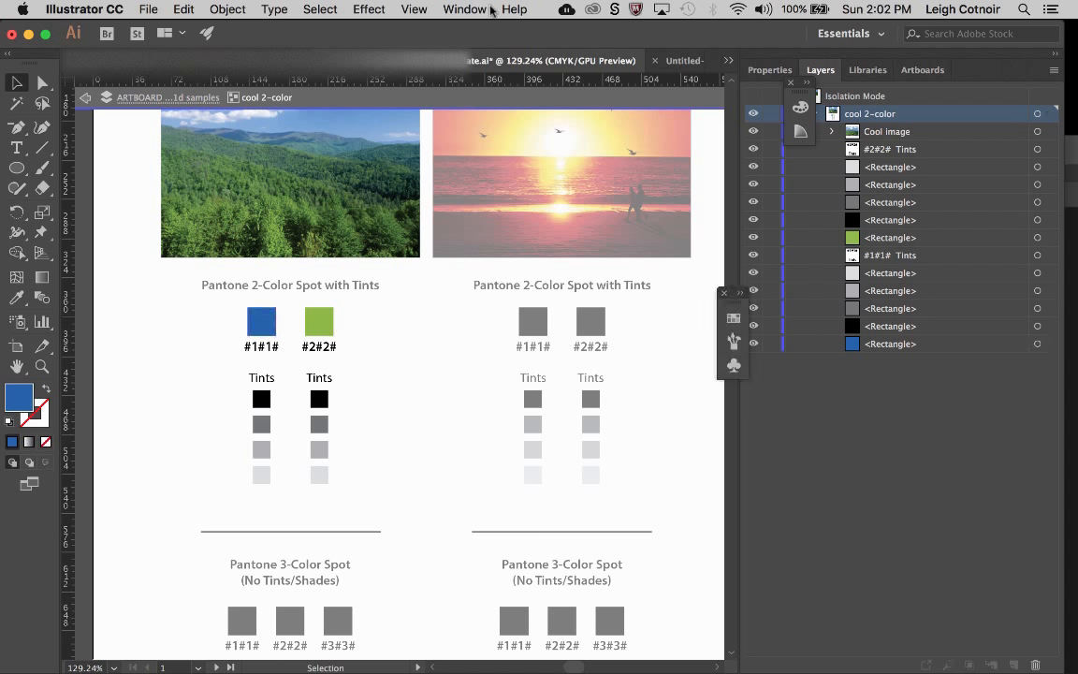
click(481, 11)
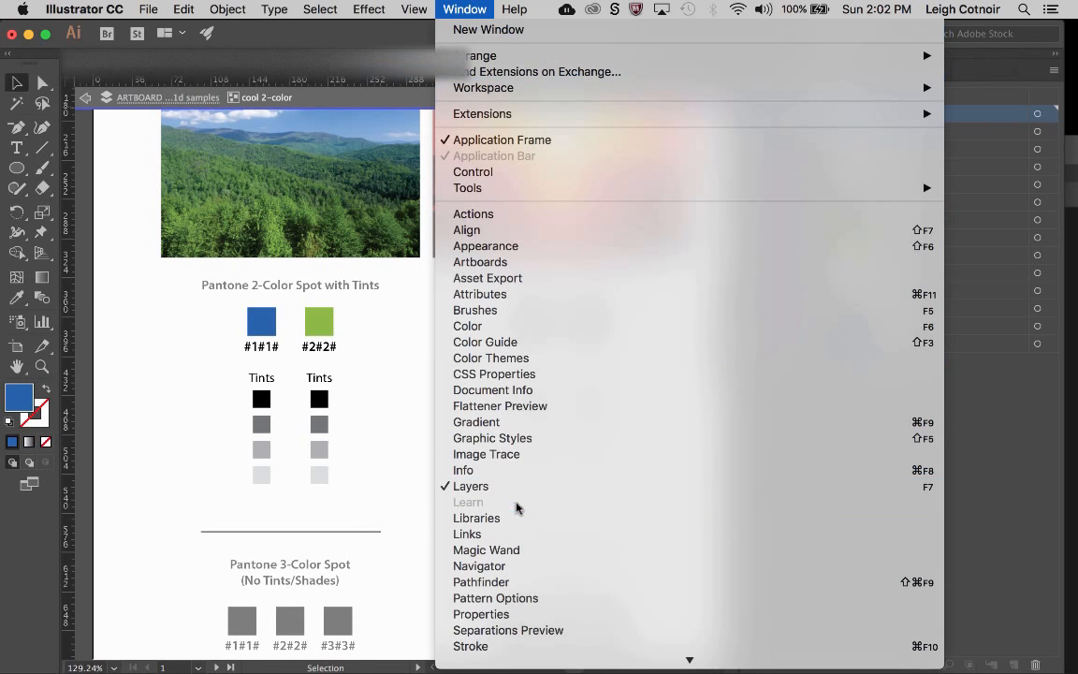
scroll(516, 562, down, 5)
mouse_move(513, 580)
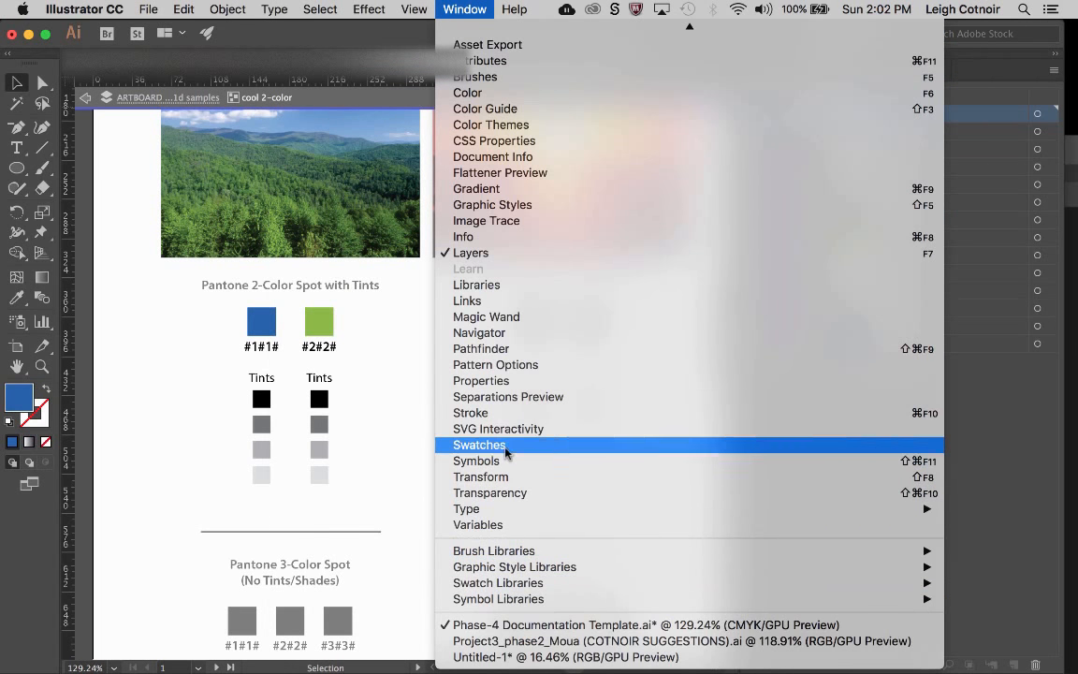
click(506, 446)
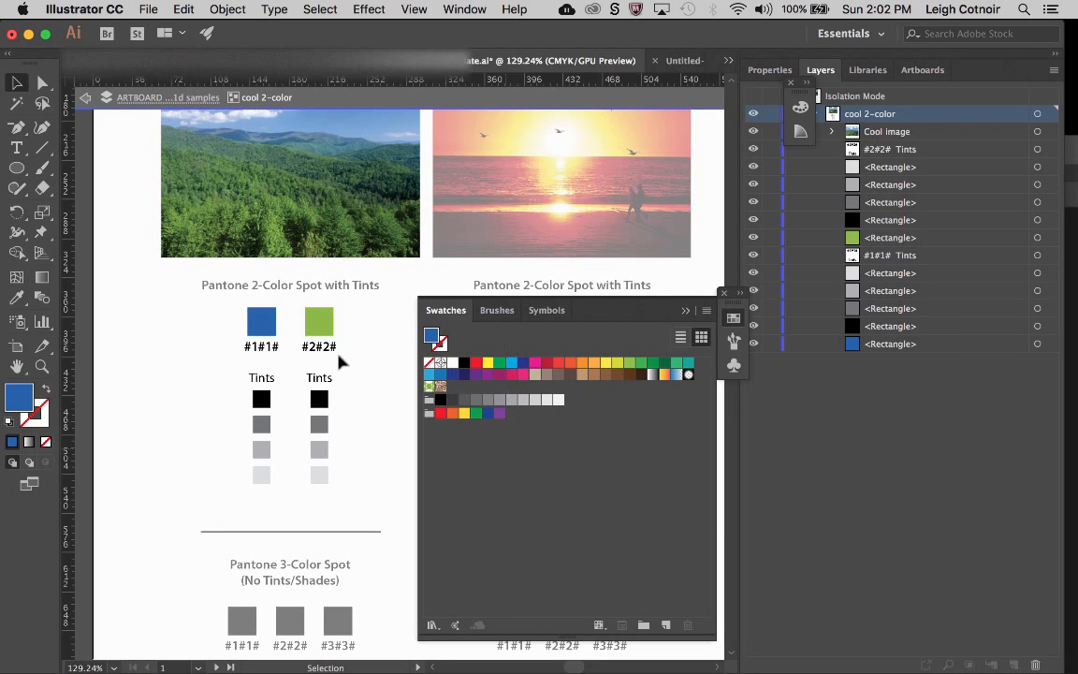
Save the blue #1#1# square's fill as a new global Process Color swatch in CMYK mode.
click(263, 321)
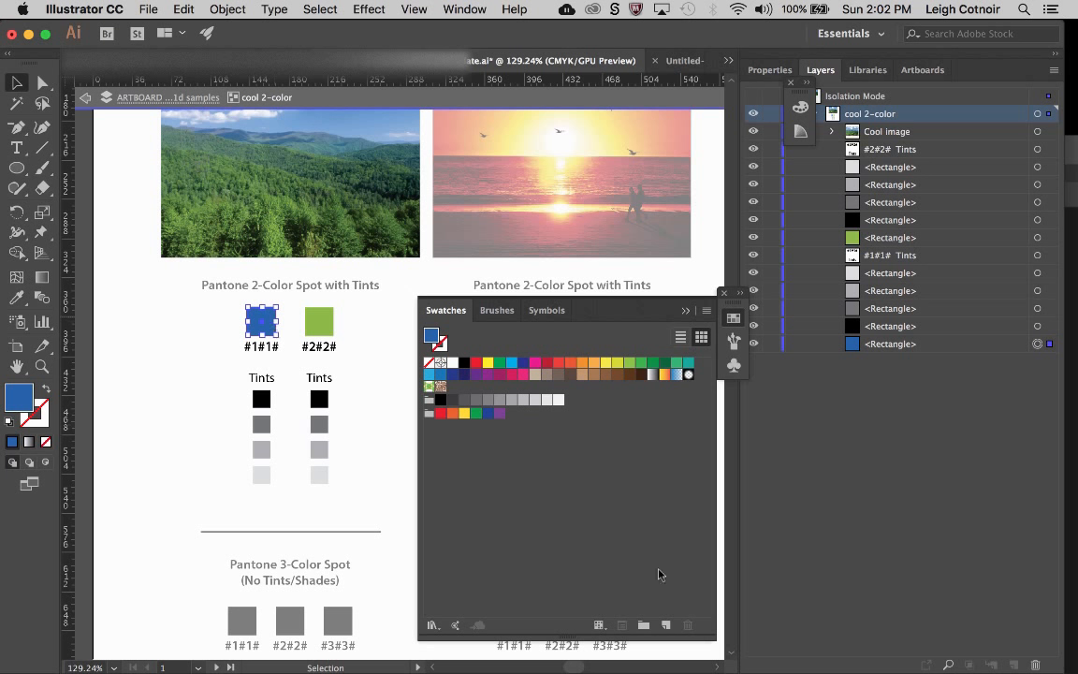
click(668, 626)
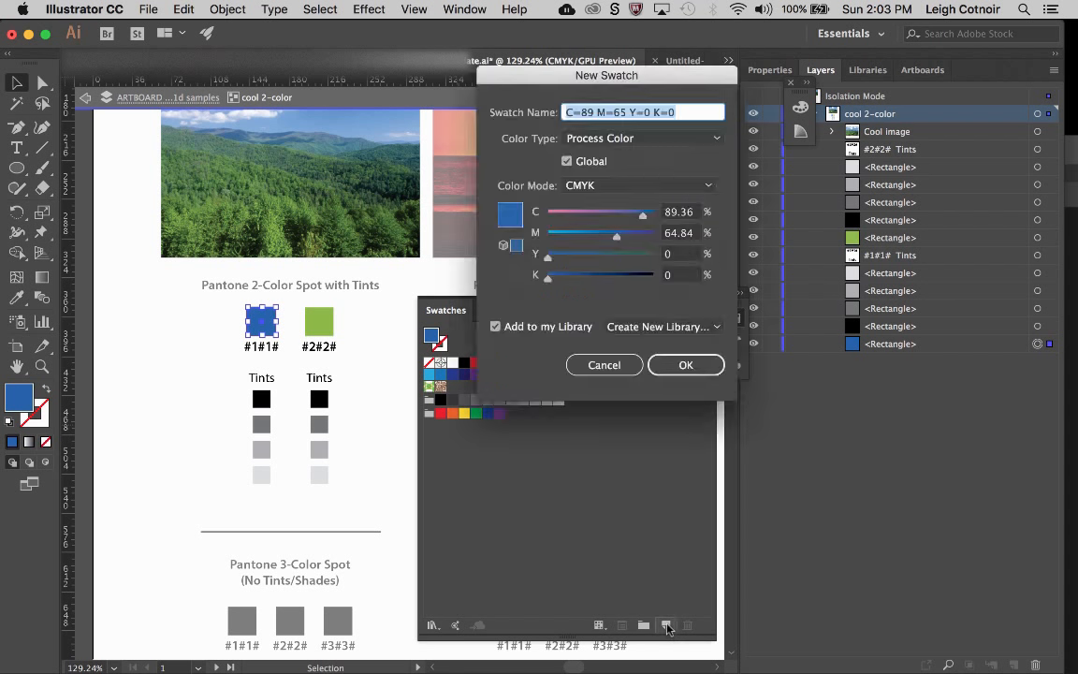
drag(646, 75, 592, 16)
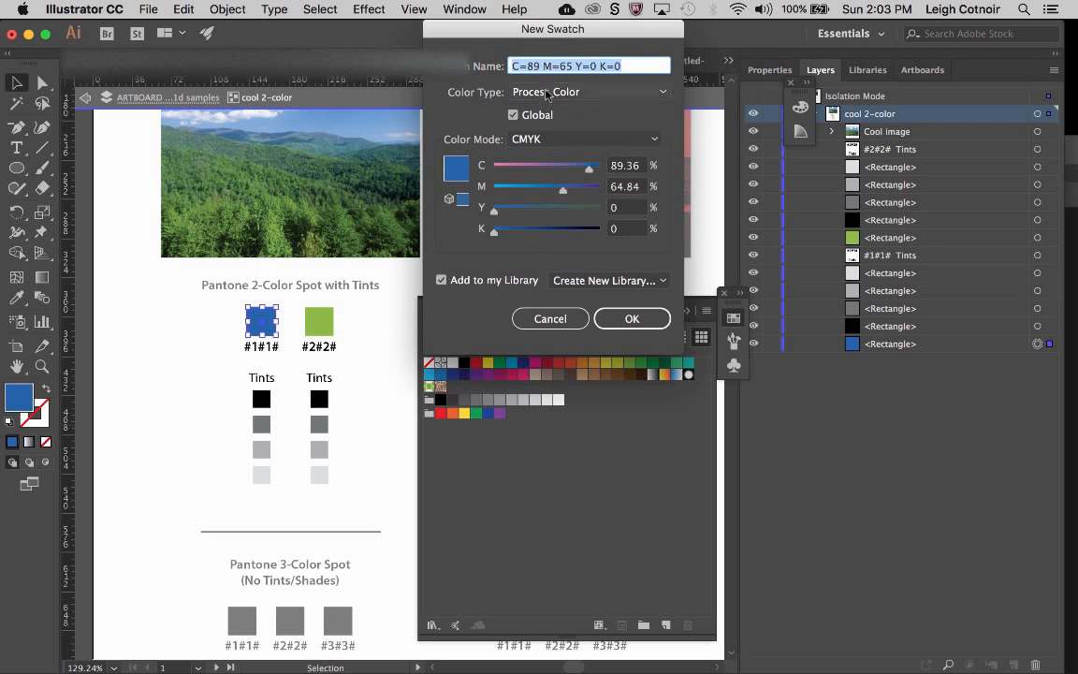
click(573, 92)
click(575, 94)
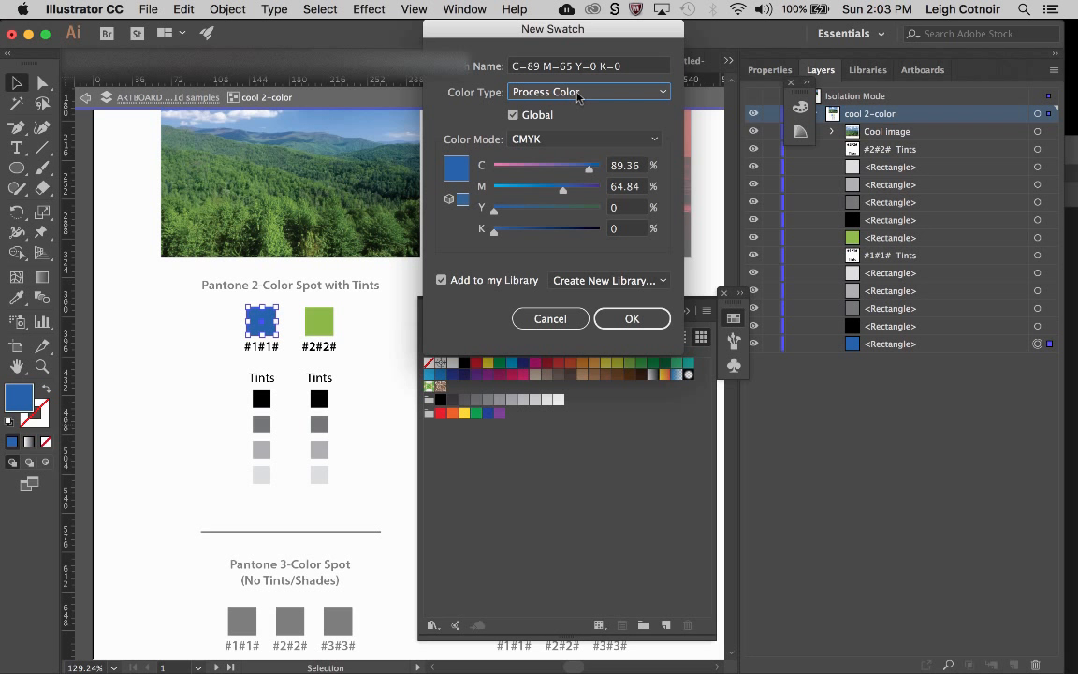
click(575, 138)
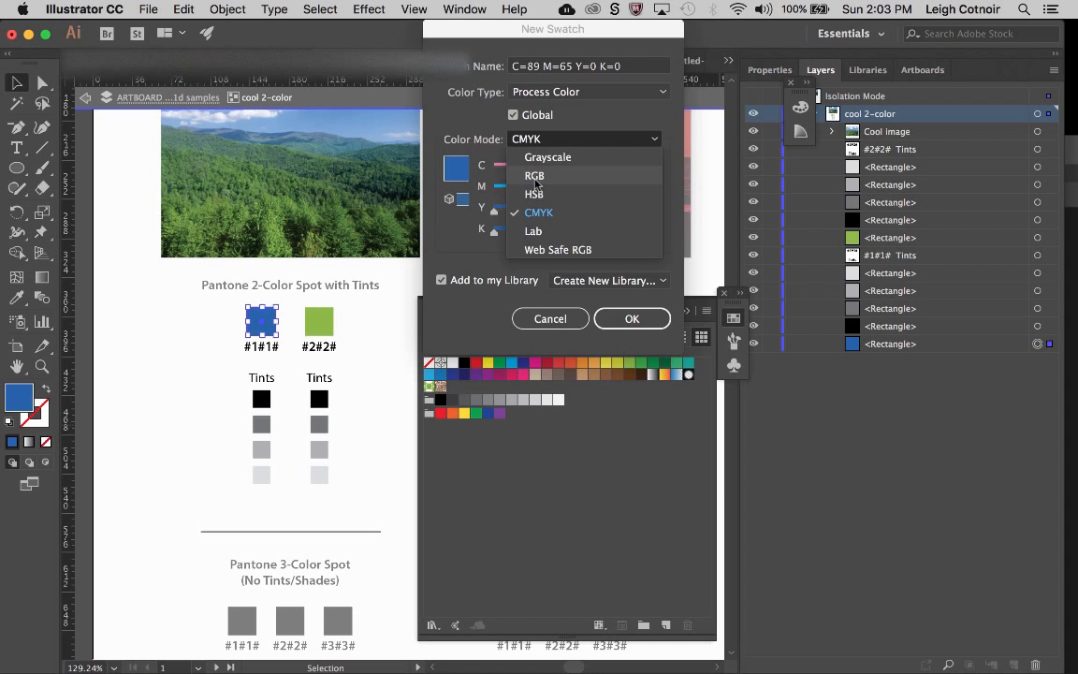
click(578, 113)
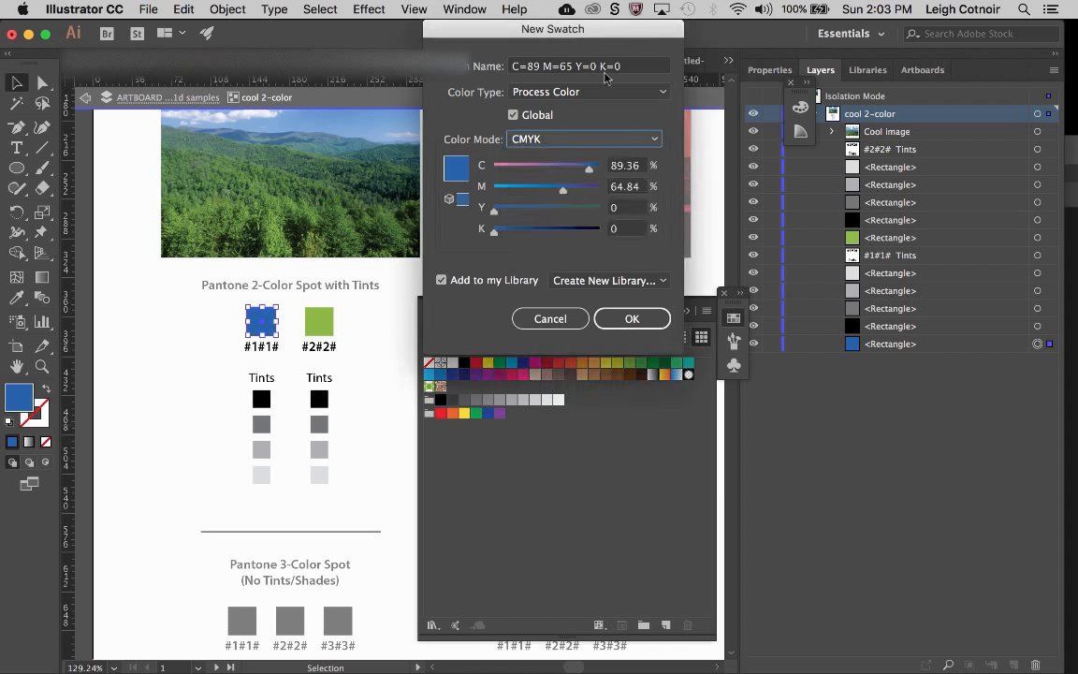
click(631, 318)
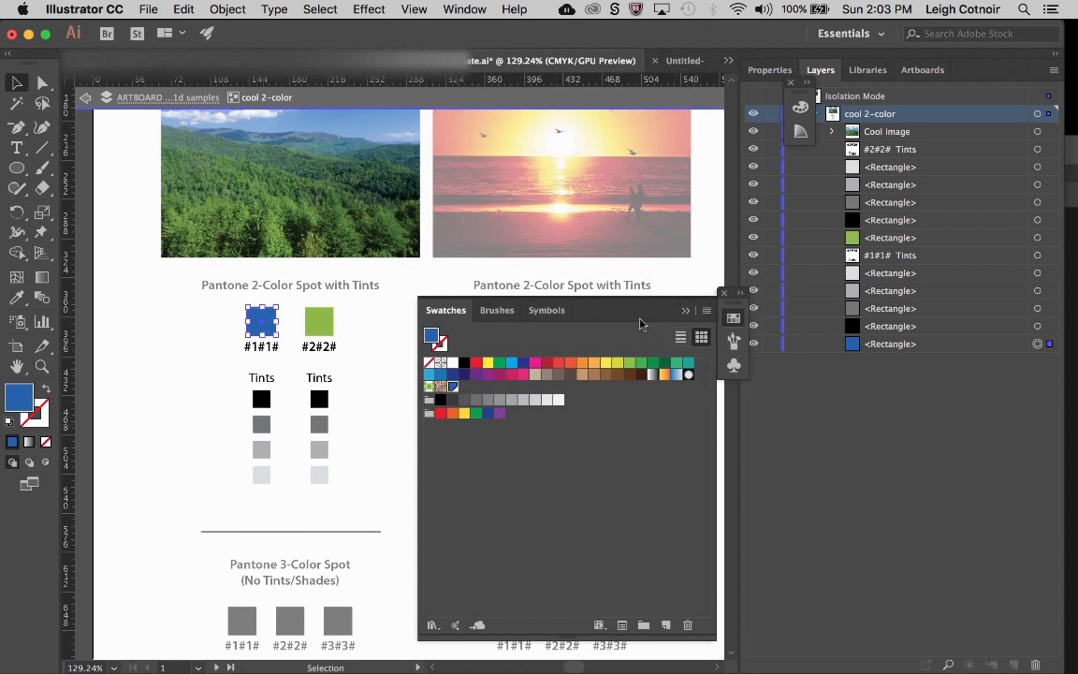
Save the green #2#2# square's fill as a new global Process Color swatch in CMYK mode.
click(327, 324)
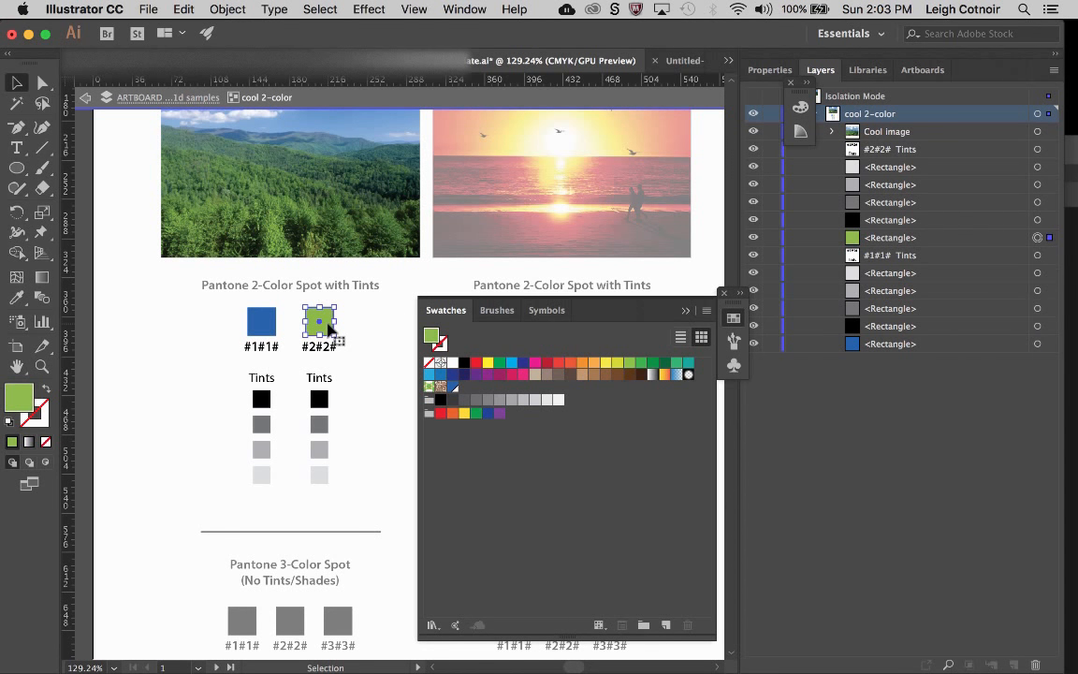
click(666, 625)
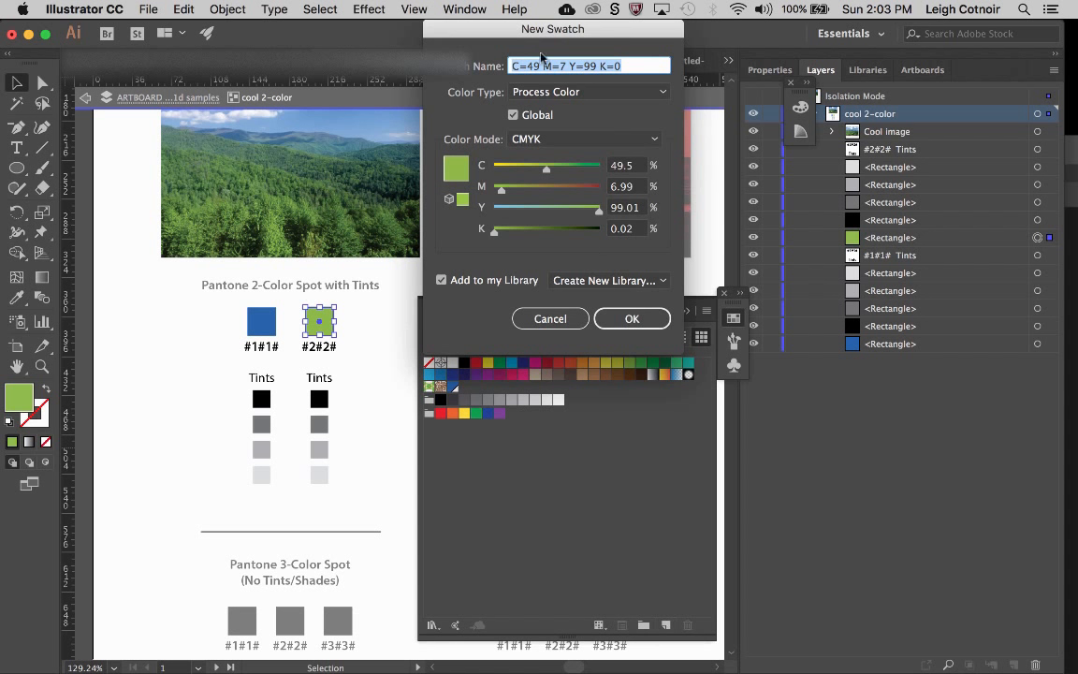
click(631, 320)
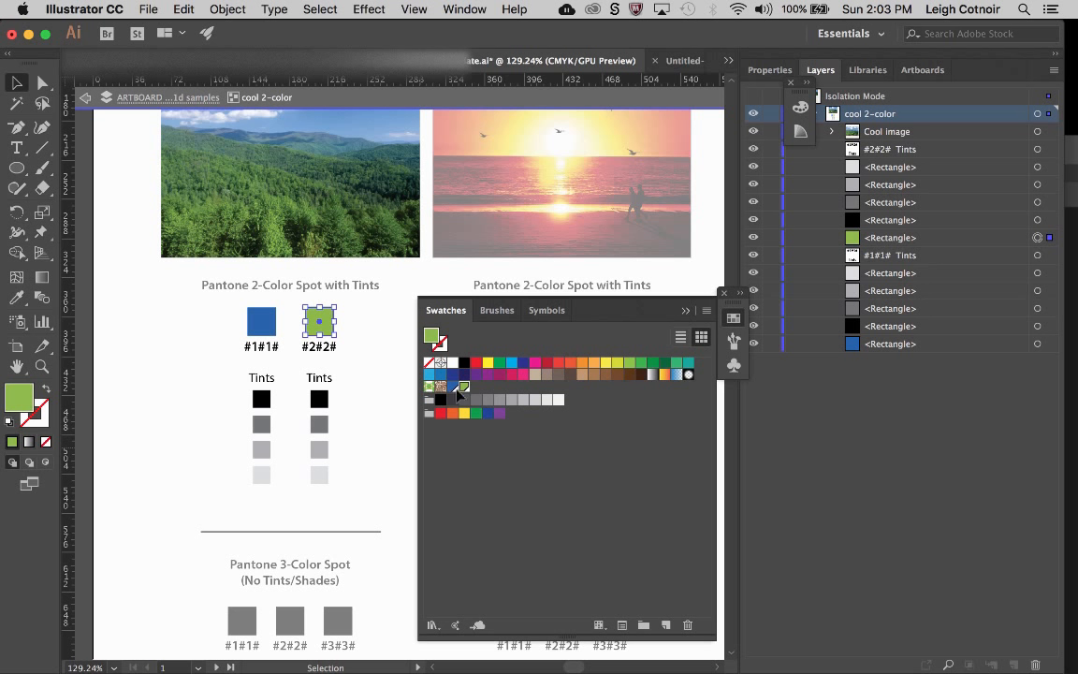
Group the new blue and green swatches in a color group named "2-color Cool CMYK" and clear the selection.
shift+click(454, 387)
click(643, 625)
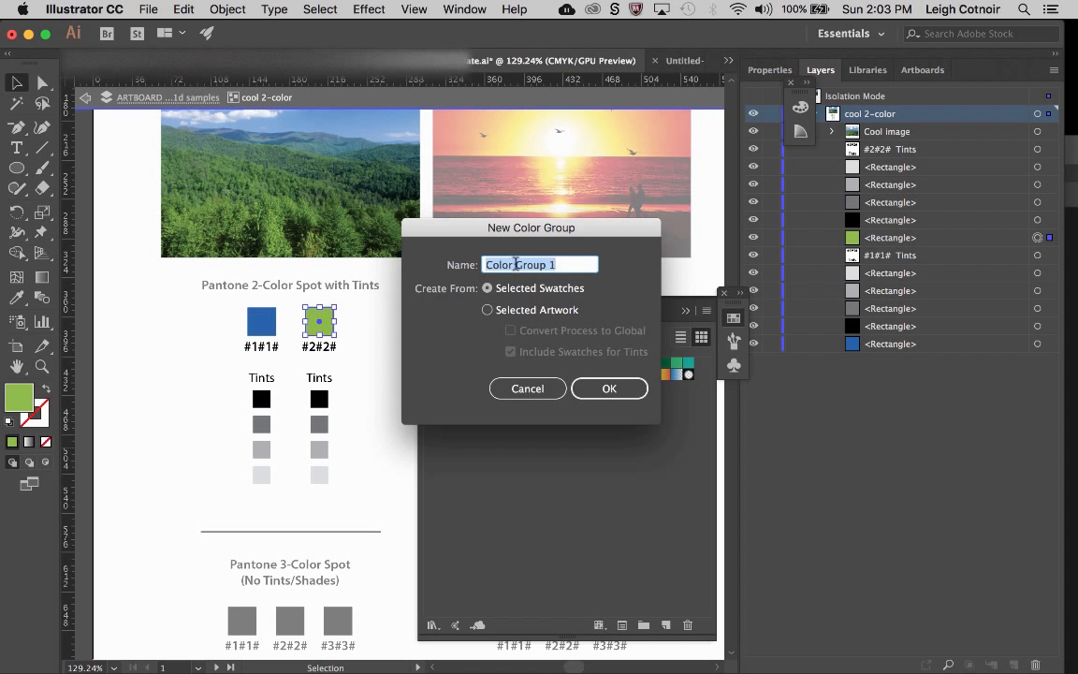
text(2-color)
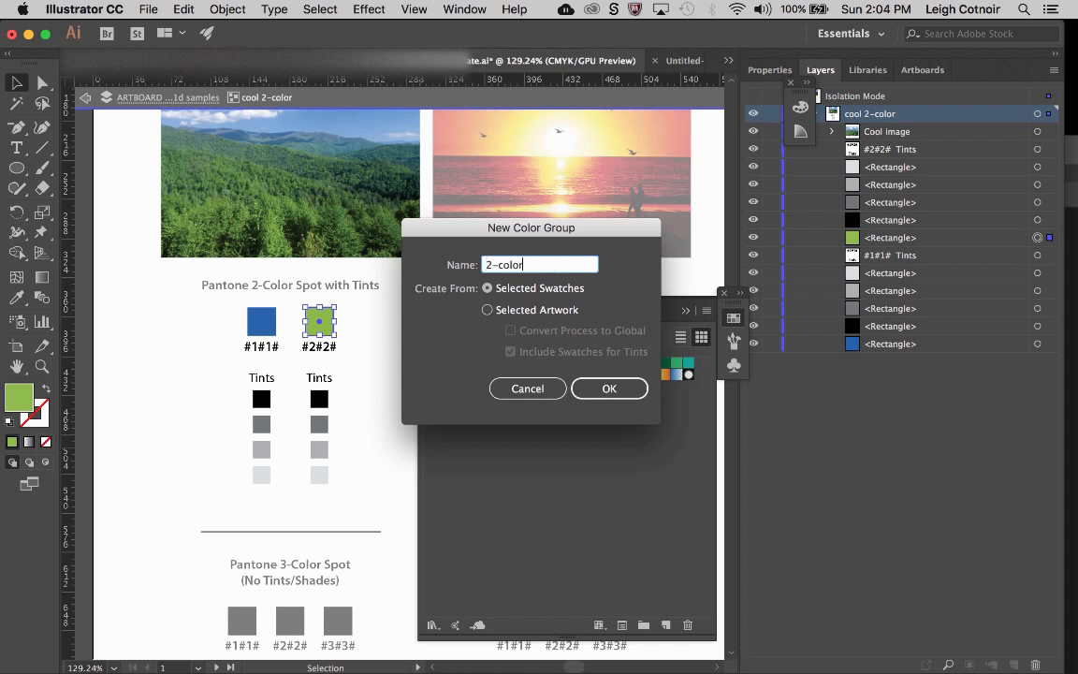
text( Cool CMYK)
click(610, 388)
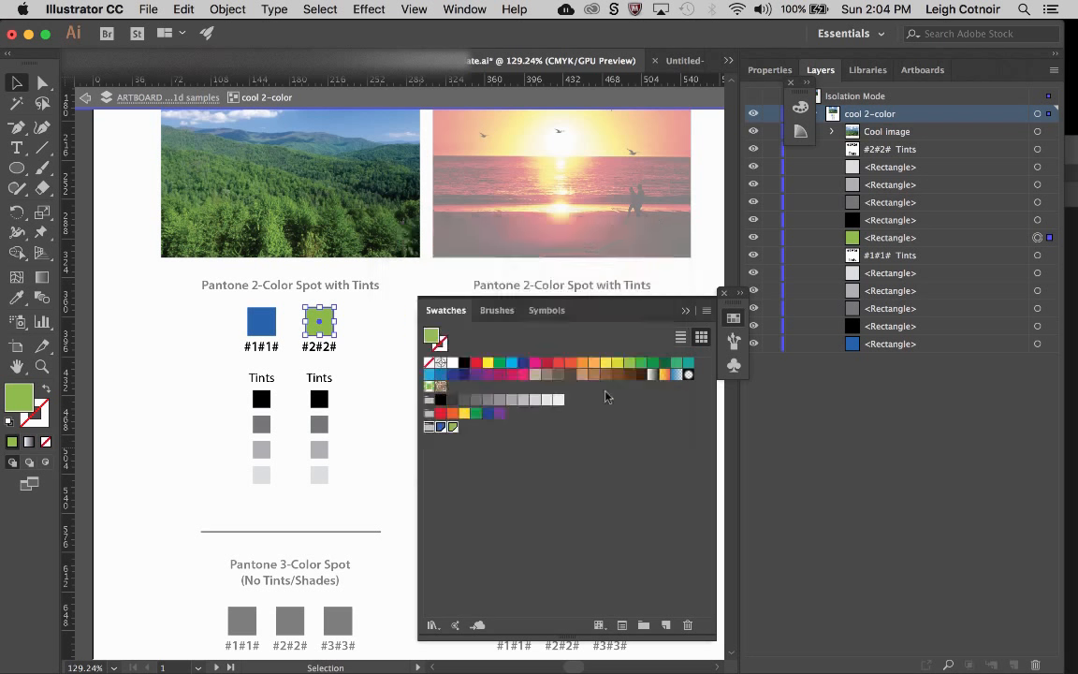
click(445, 436)
key(super+shift+a)
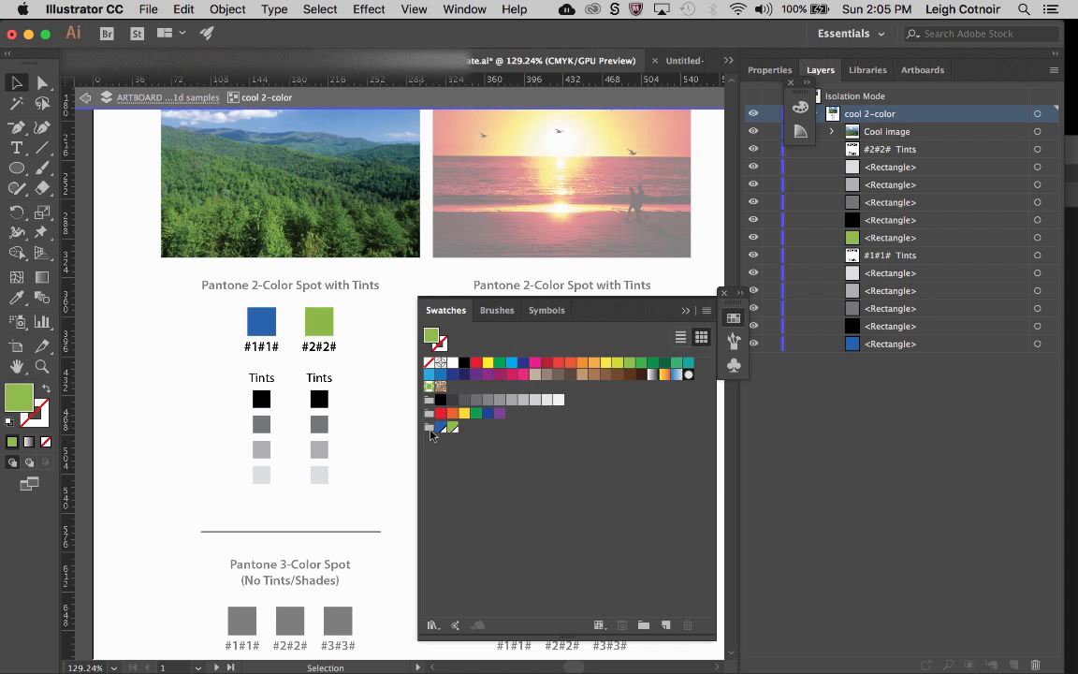
double_click(430, 428)
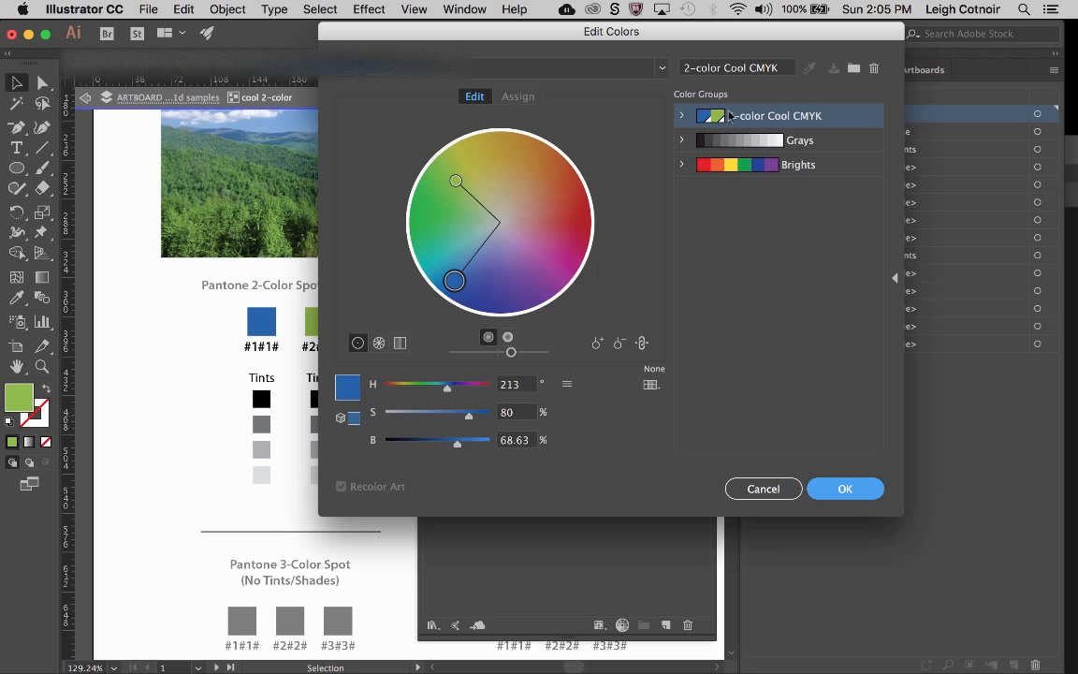
drag(726, 31, 688, 17)
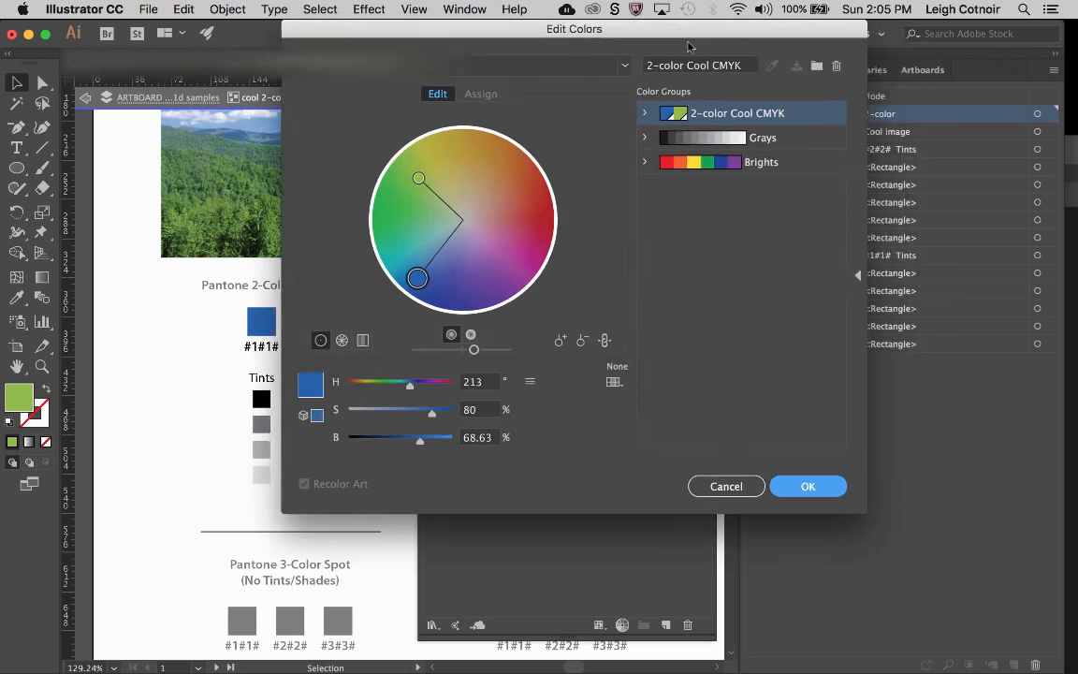
click(614, 381)
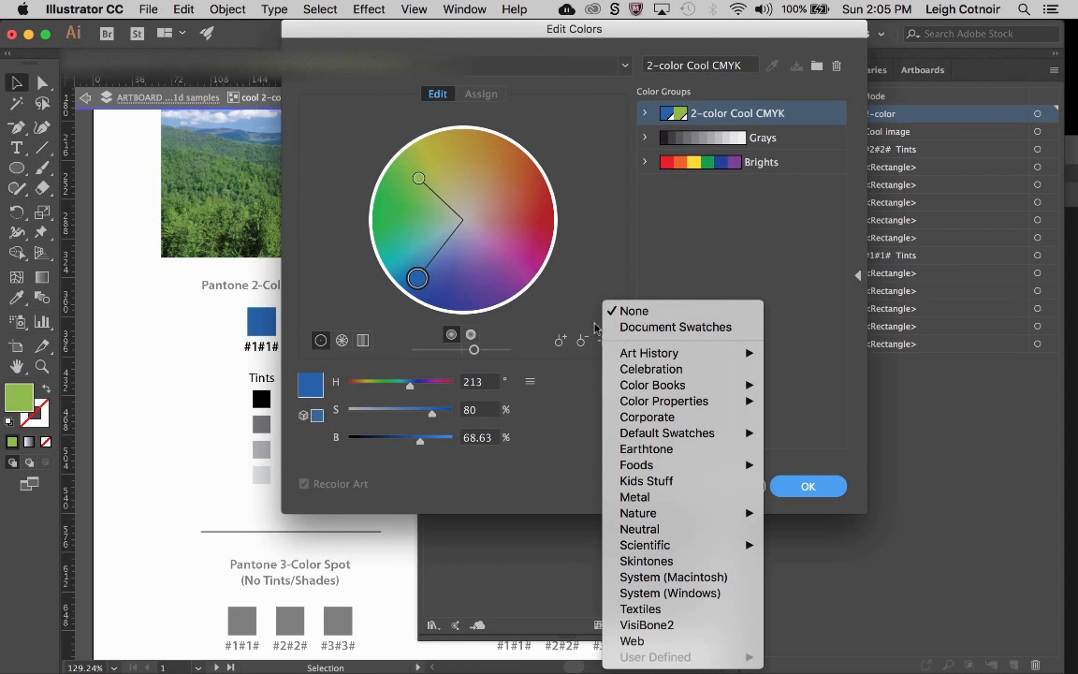
mouse_move(661, 511)
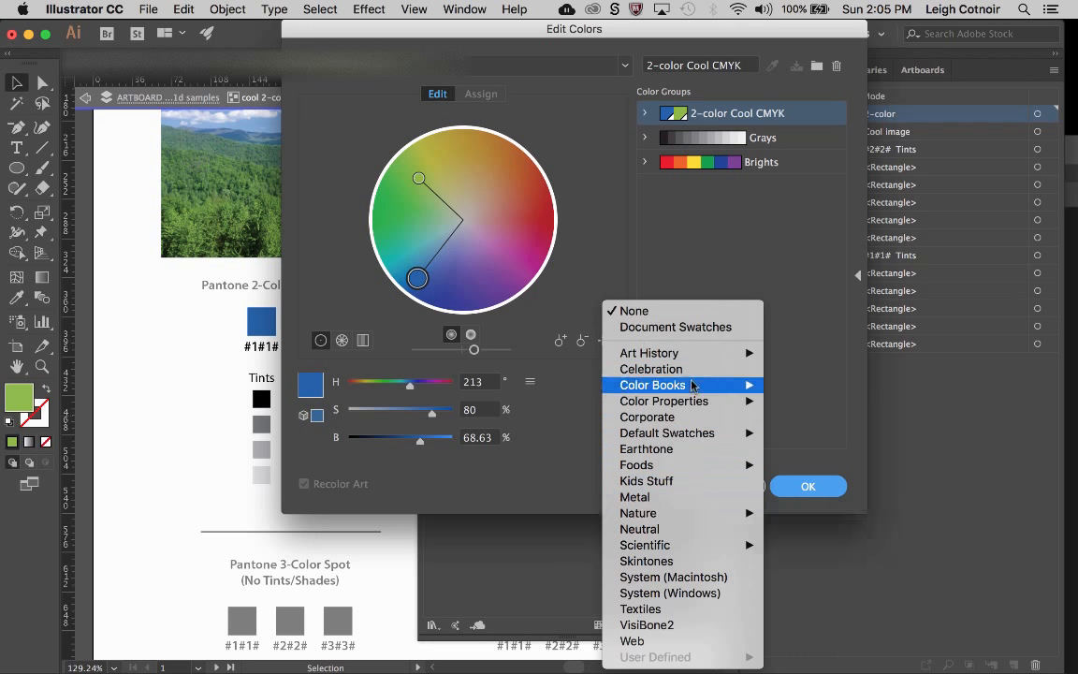
mouse_move(660, 385)
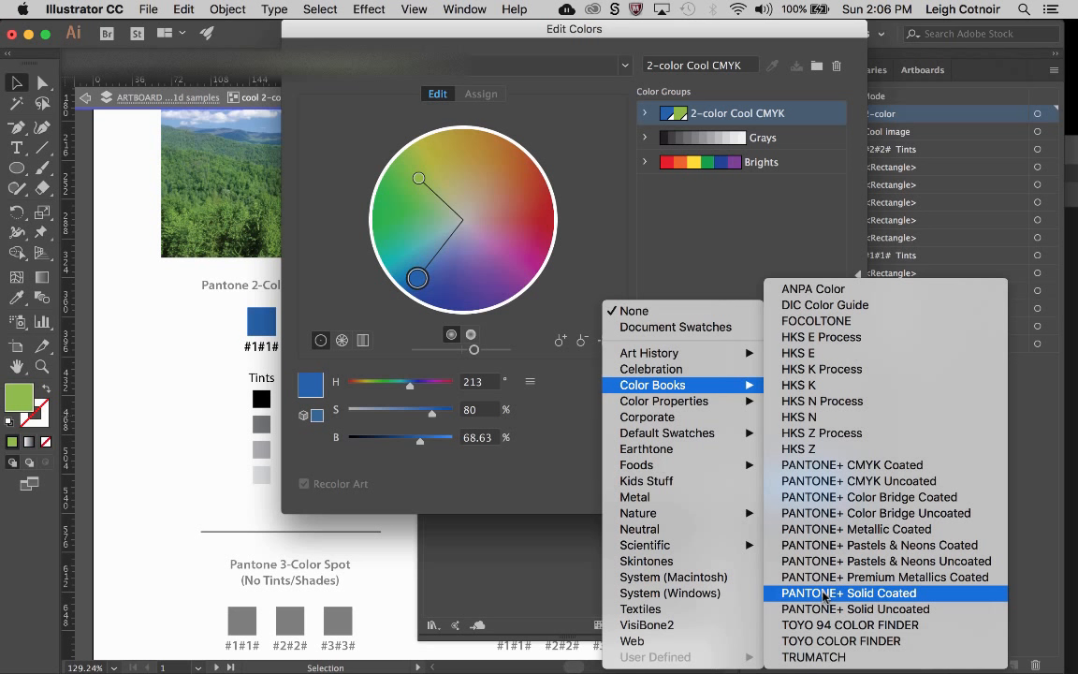
click(825, 596)
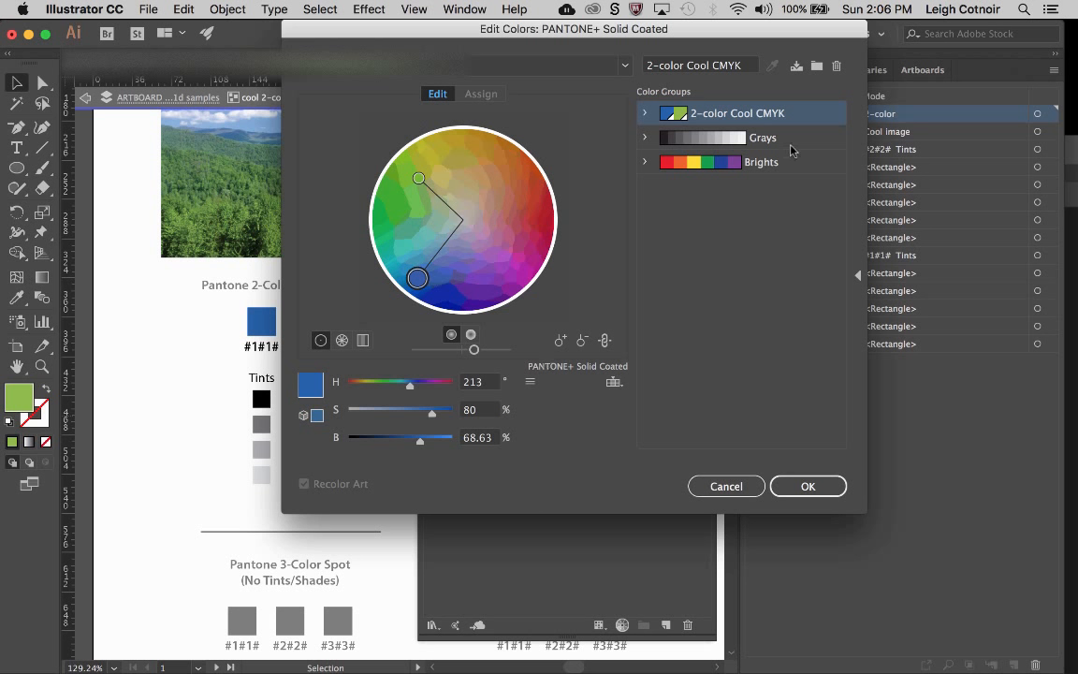
click(717, 487)
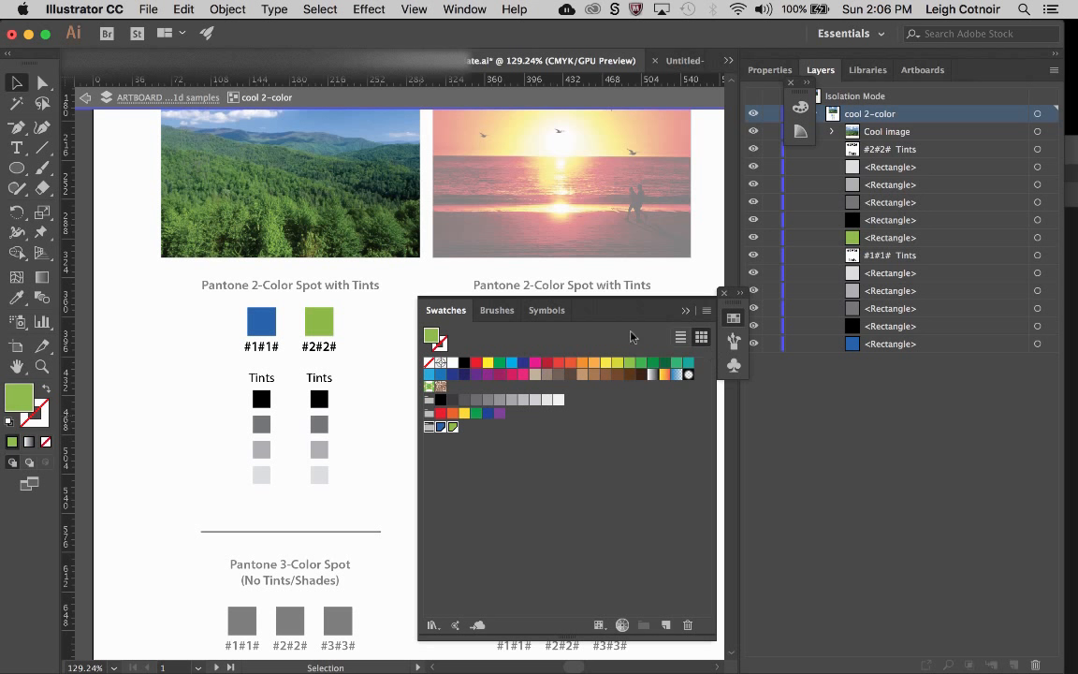
Open the Recolor Artwork settings for both the blue #1#1# and green #2#2# squares beneath the forest image, keeping the squares in view.
click(479, 447)
click(688, 314)
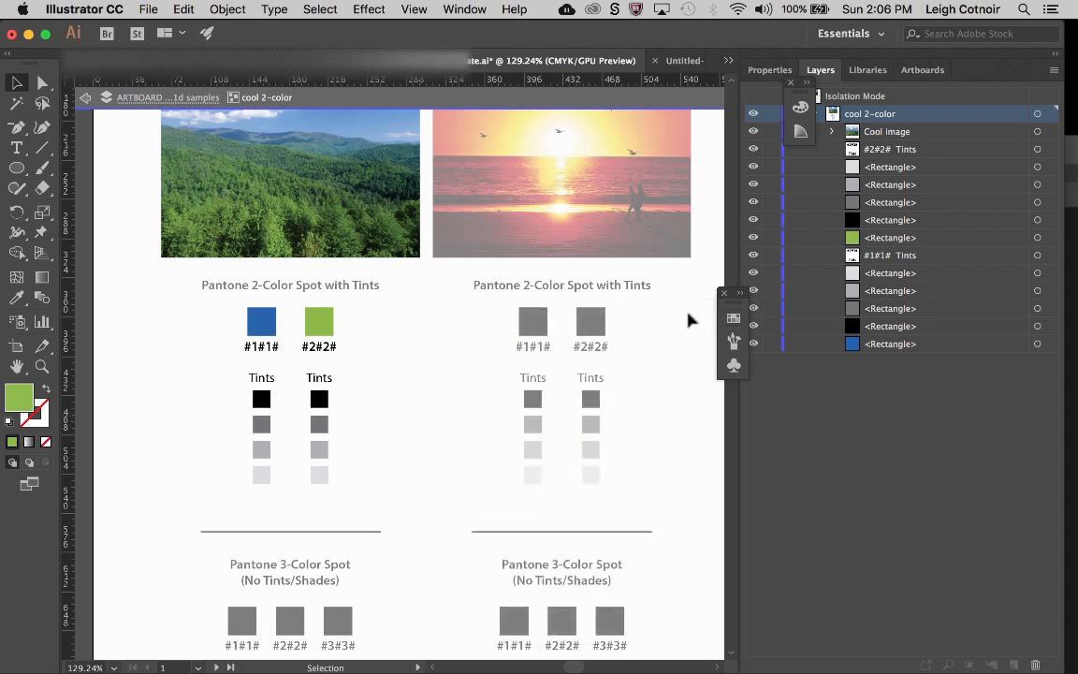
click(265, 326)
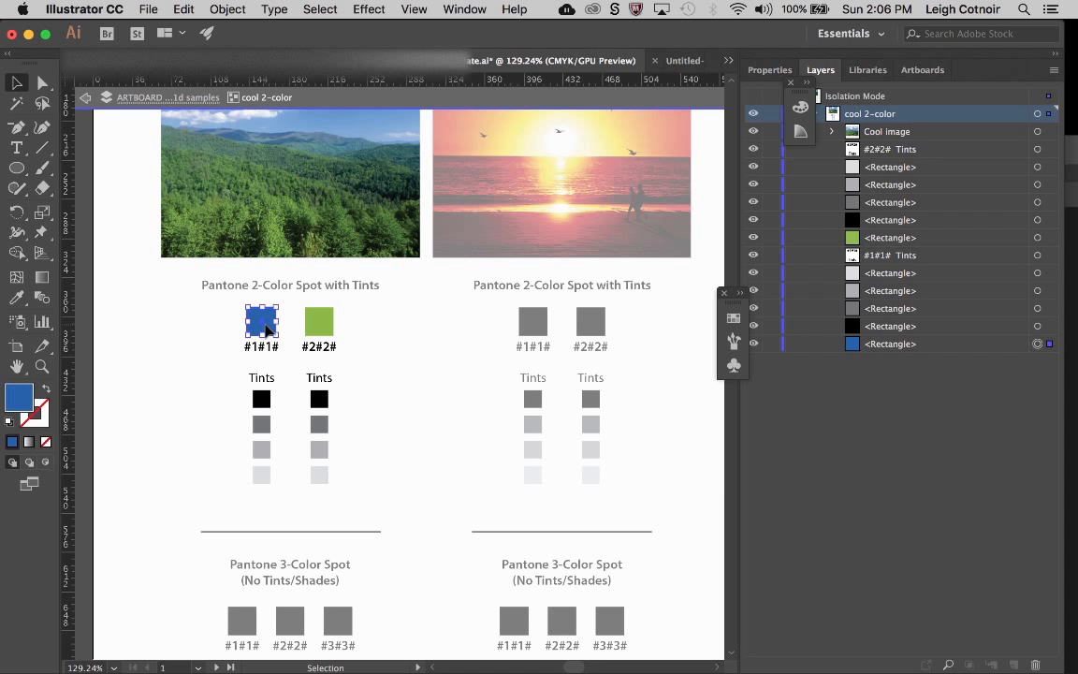
shift+click(323, 321)
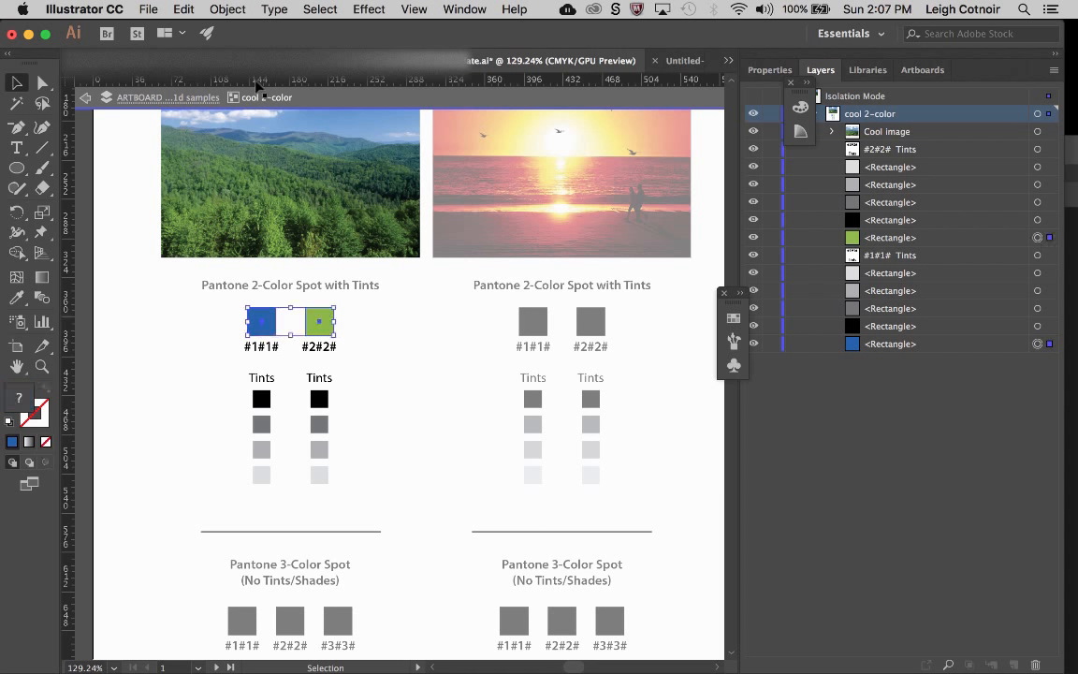
click(229, 9)
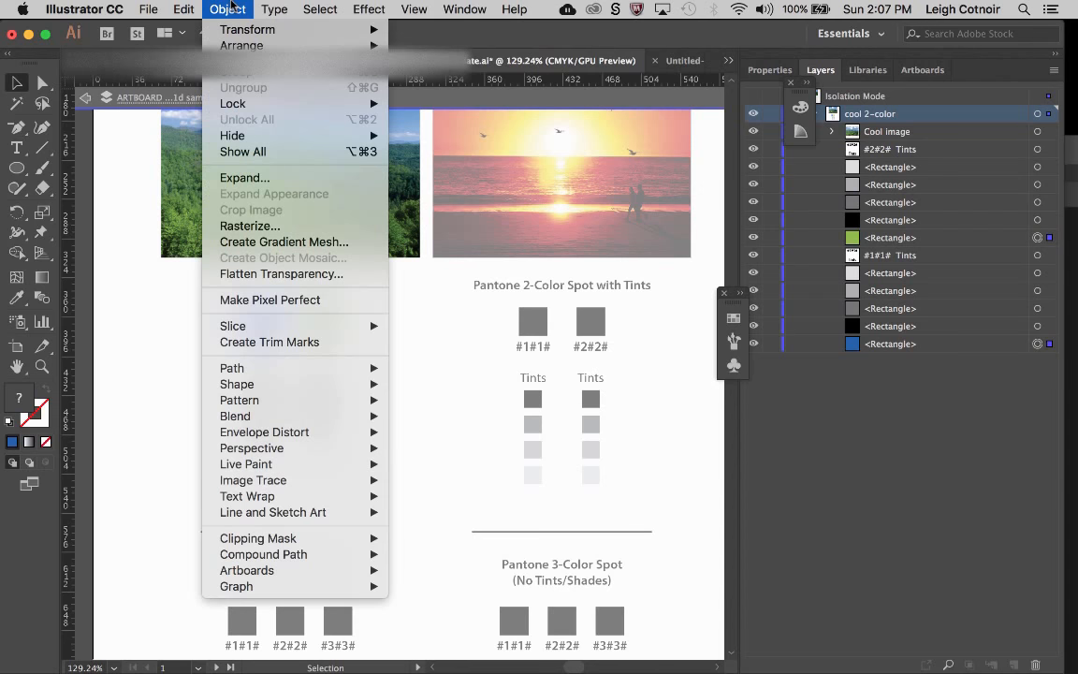
mouse_move(182, 7)
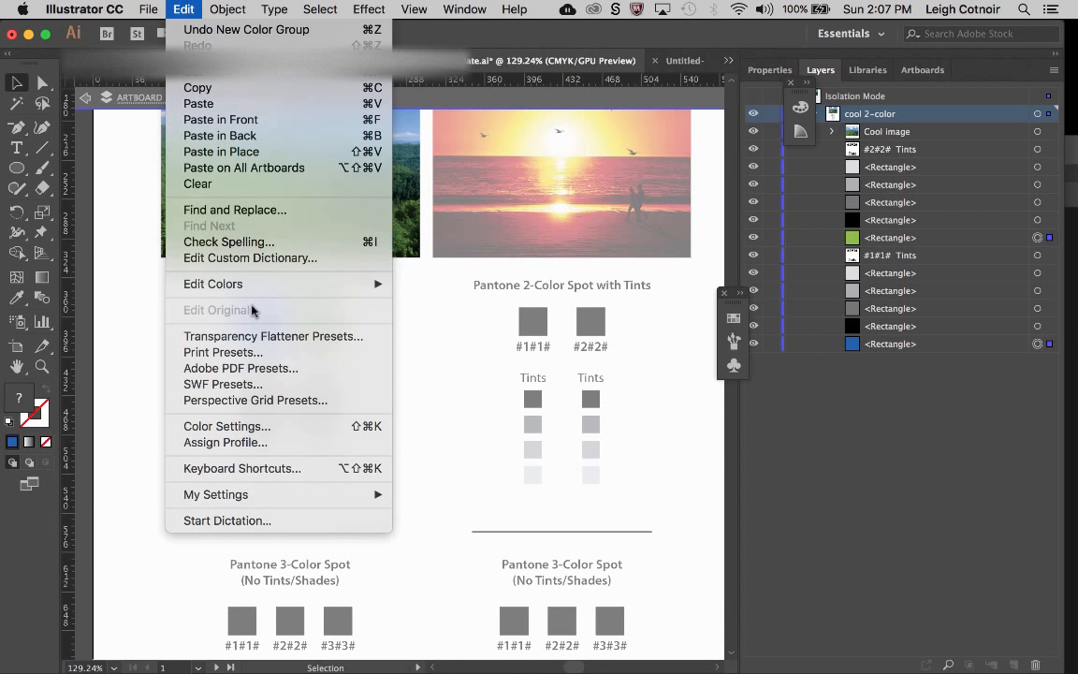
mouse_move(275, 283)
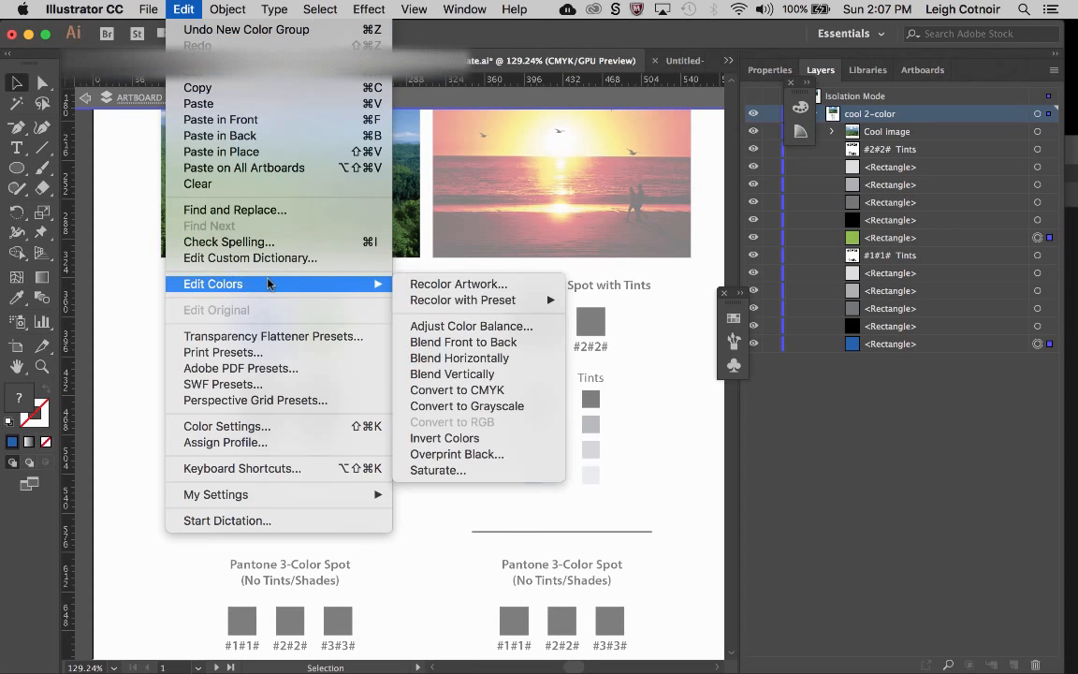
click(430, 284)
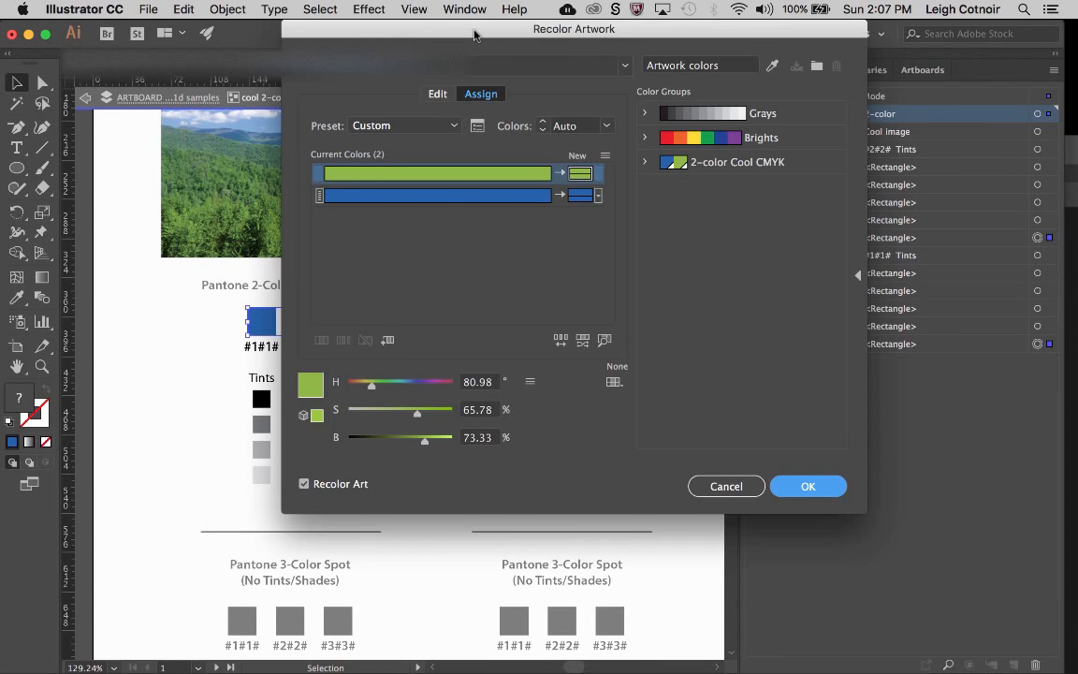
drag(473, 34, 586, 23)
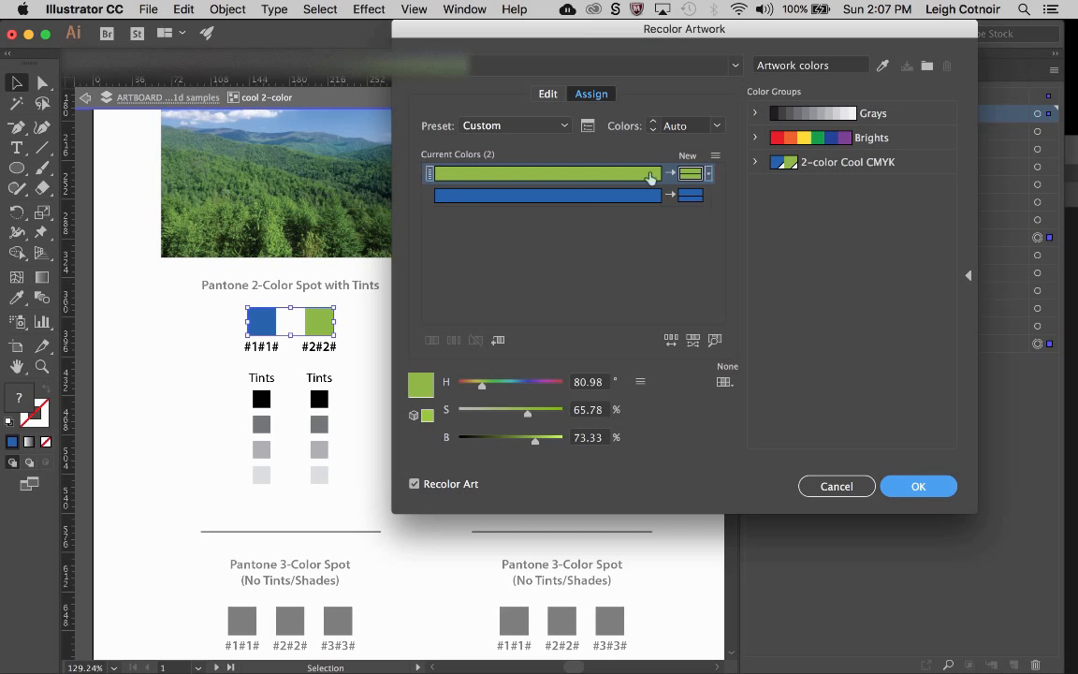
Recolor both squares with colors limited to the PANTONE+ Solid Coated color book, checking each new color's tint method before applying.
click(725, 383)
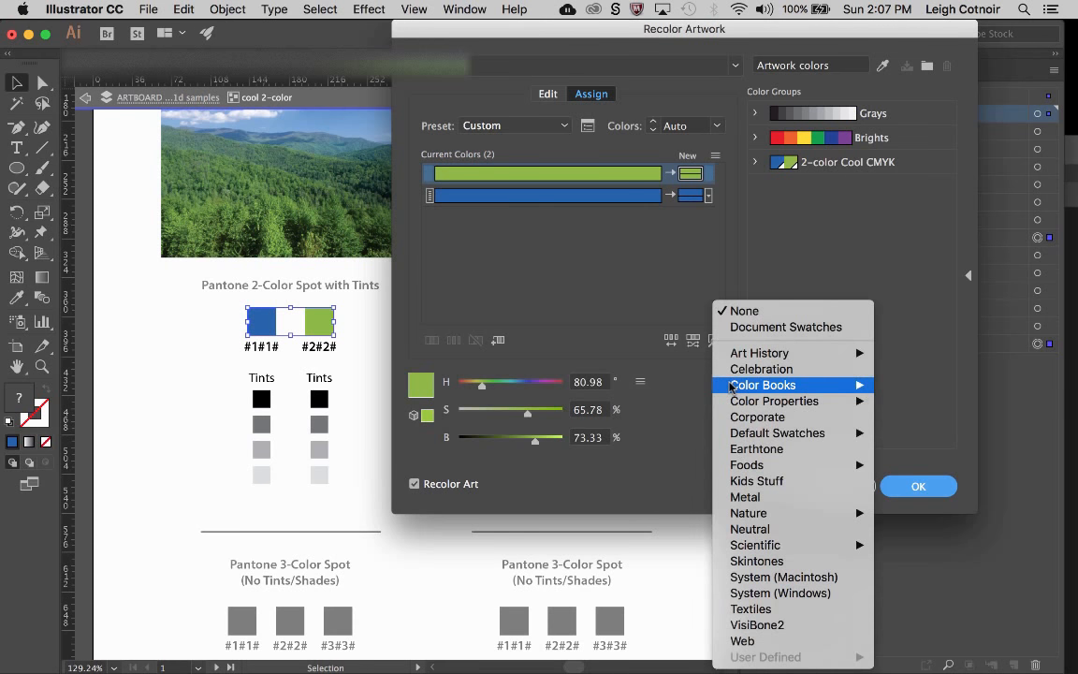
mouse_move(739, 389)
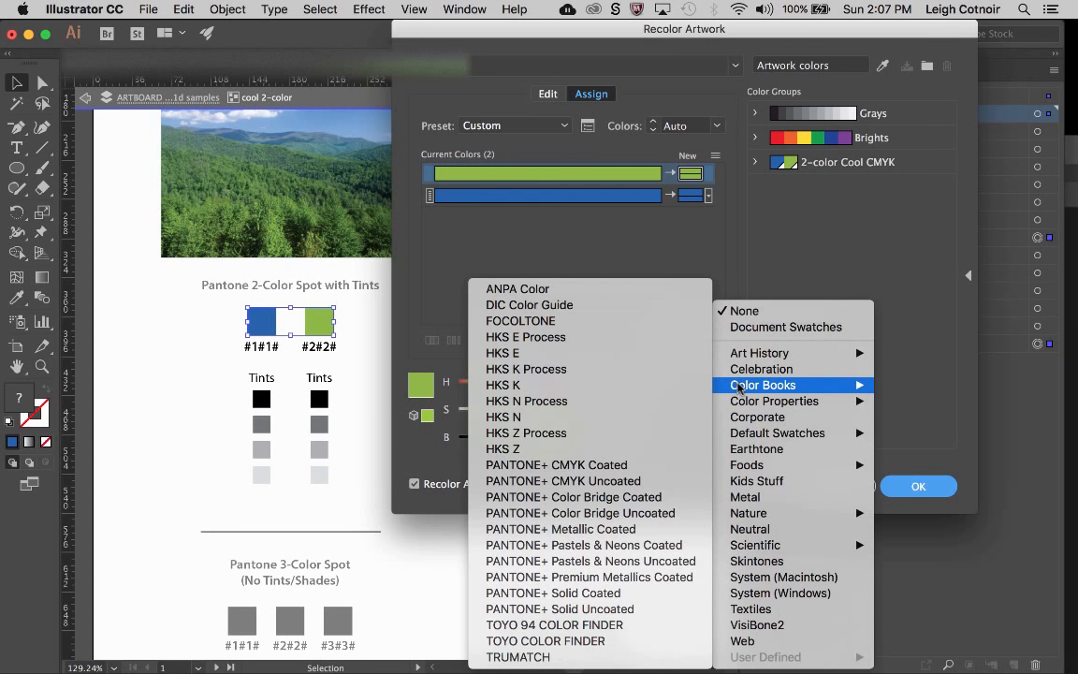
click(611, 607)
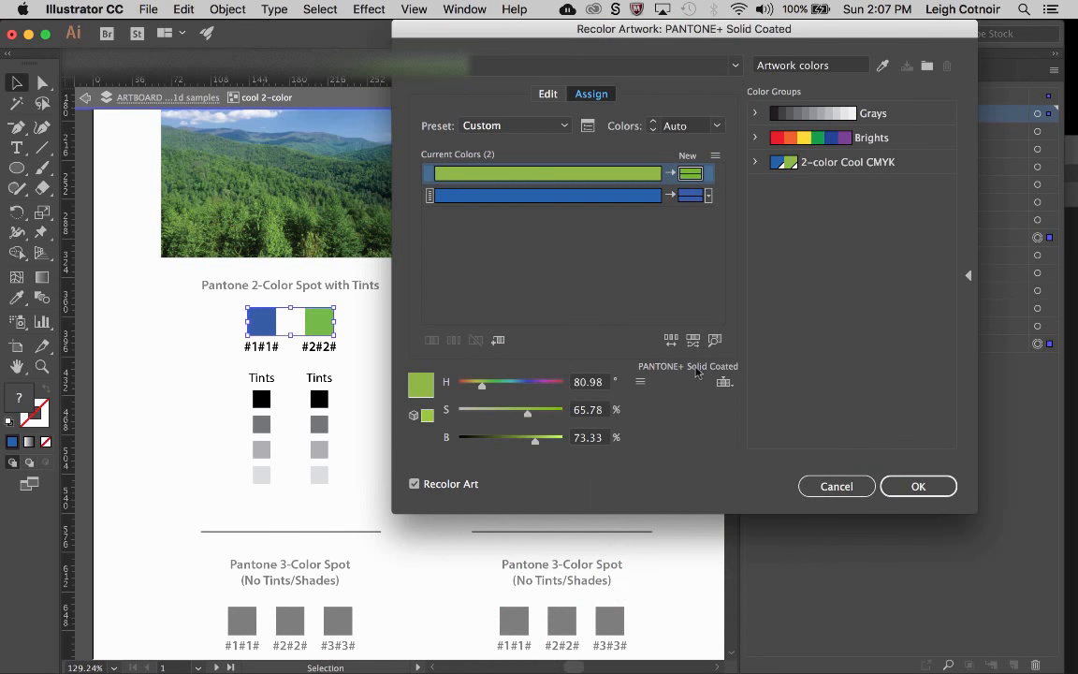
click(709, 175)
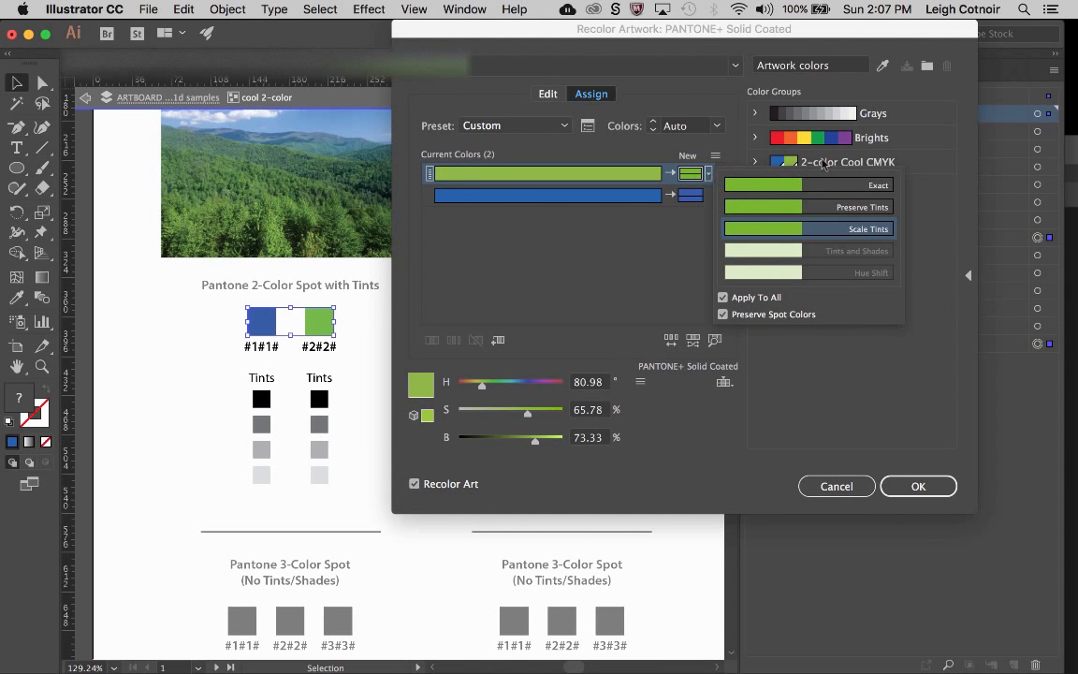
click(661, 244)
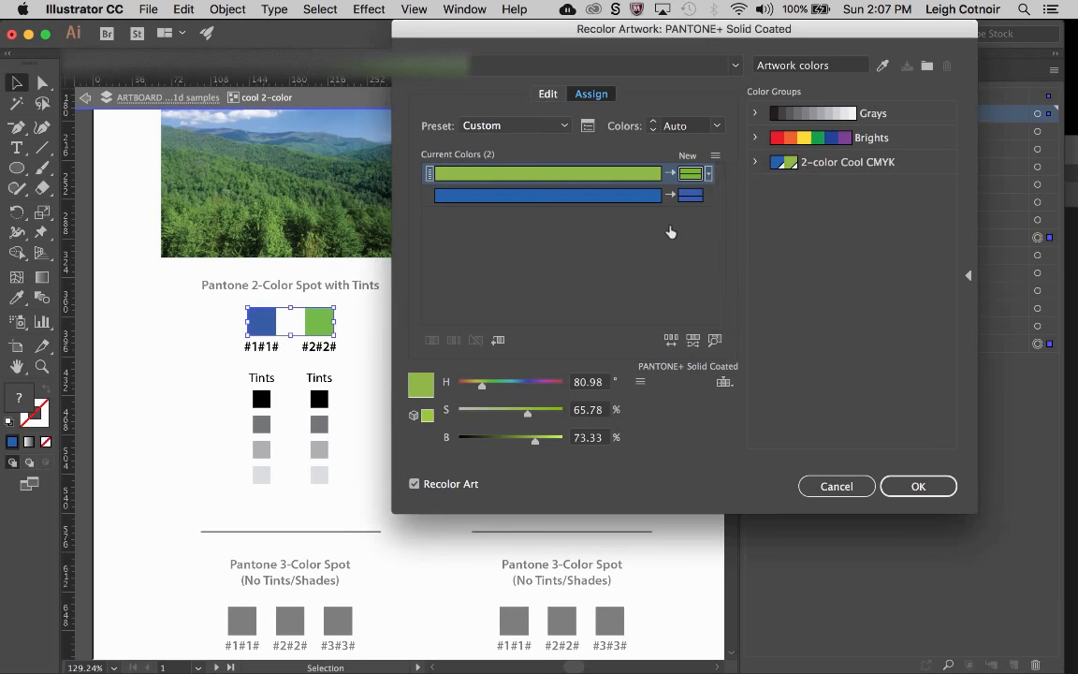
click(708, 196)
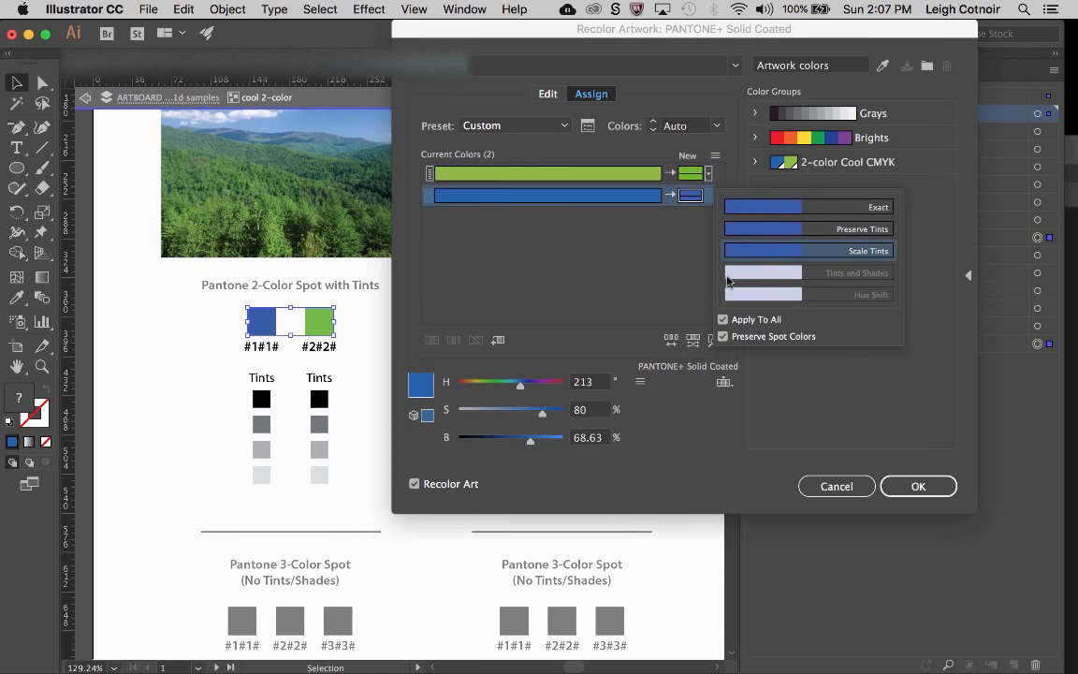
click(694, 273)
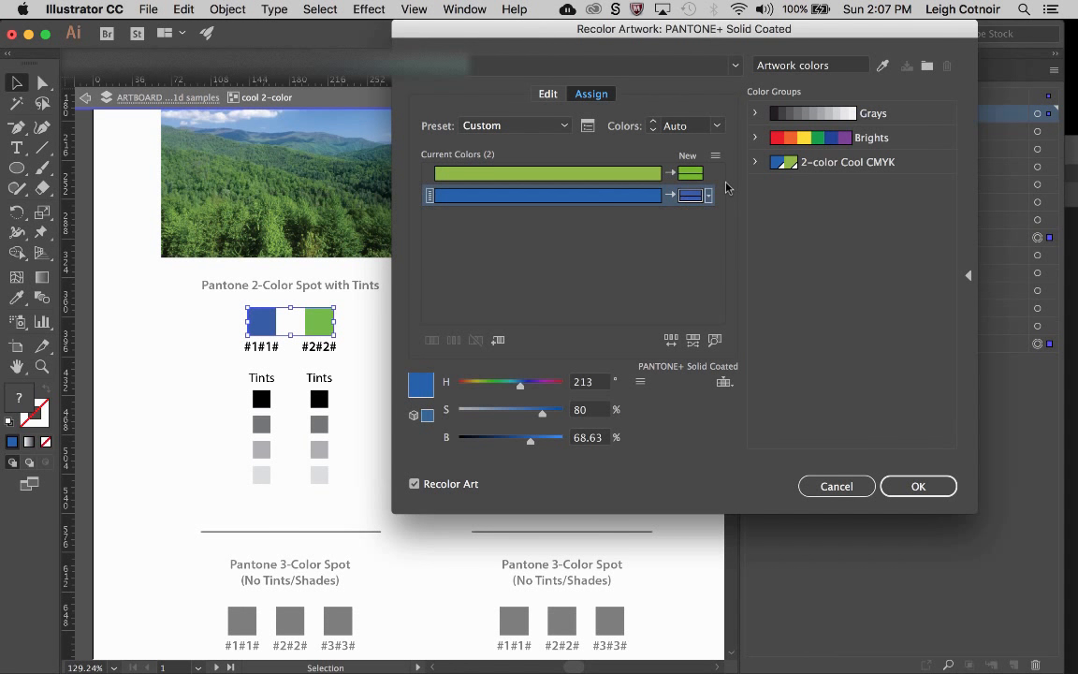
click(918, 487)
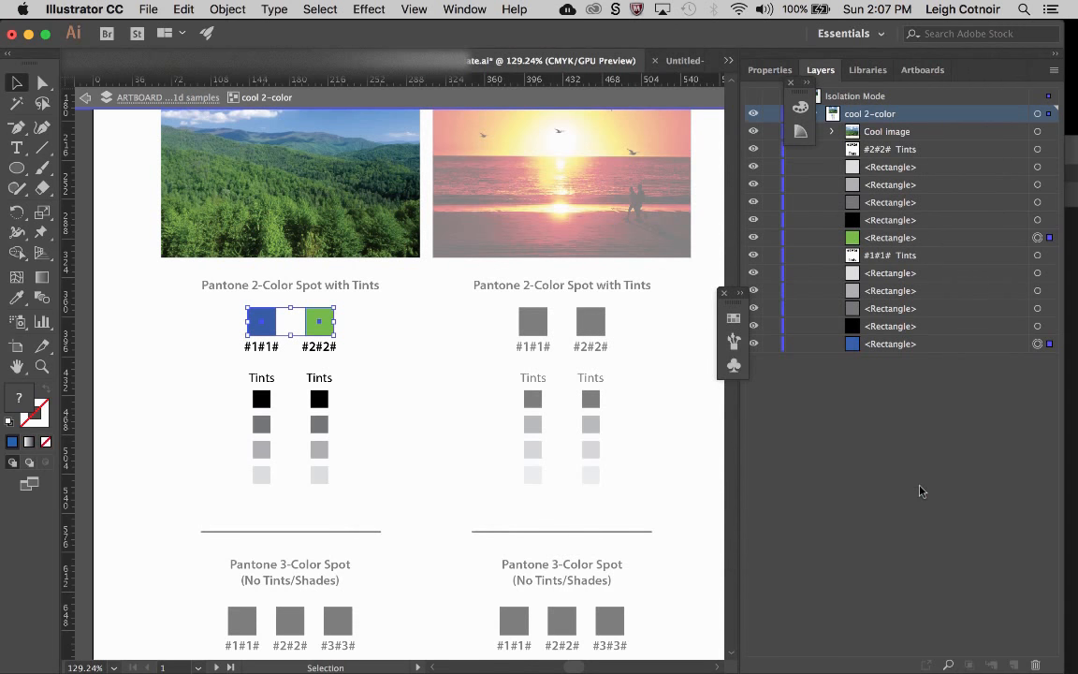
Show the Swatches panel and check the new green and blue Pantone swatches, including the green one's color type and mode.
click(734, 320)
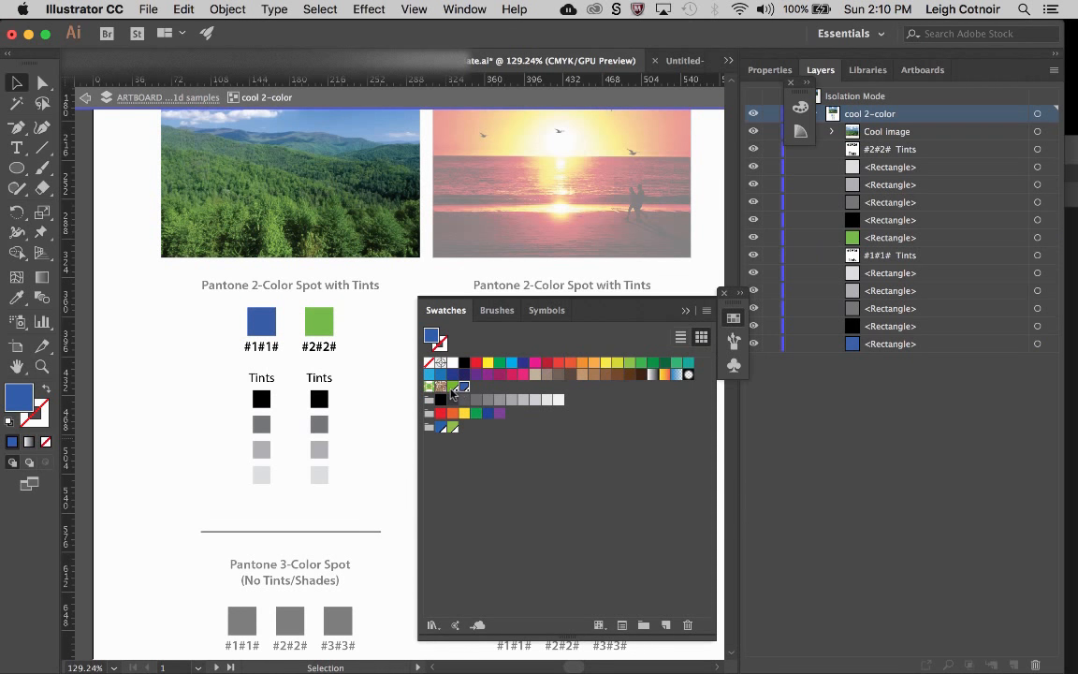
click(452, 388)
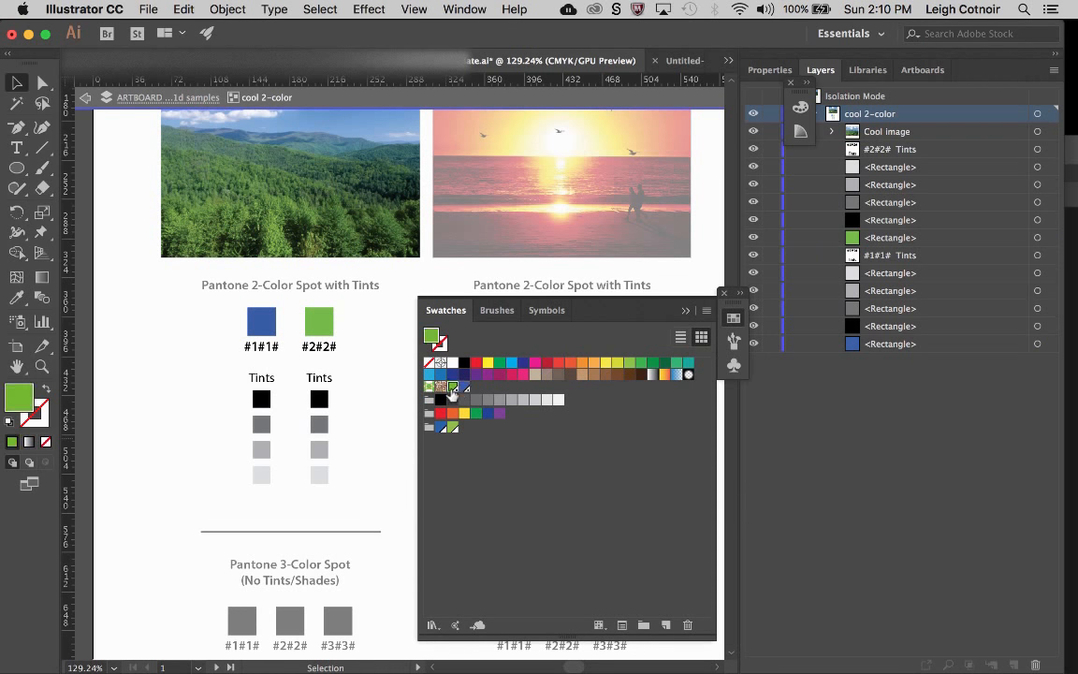
click(465, 388)
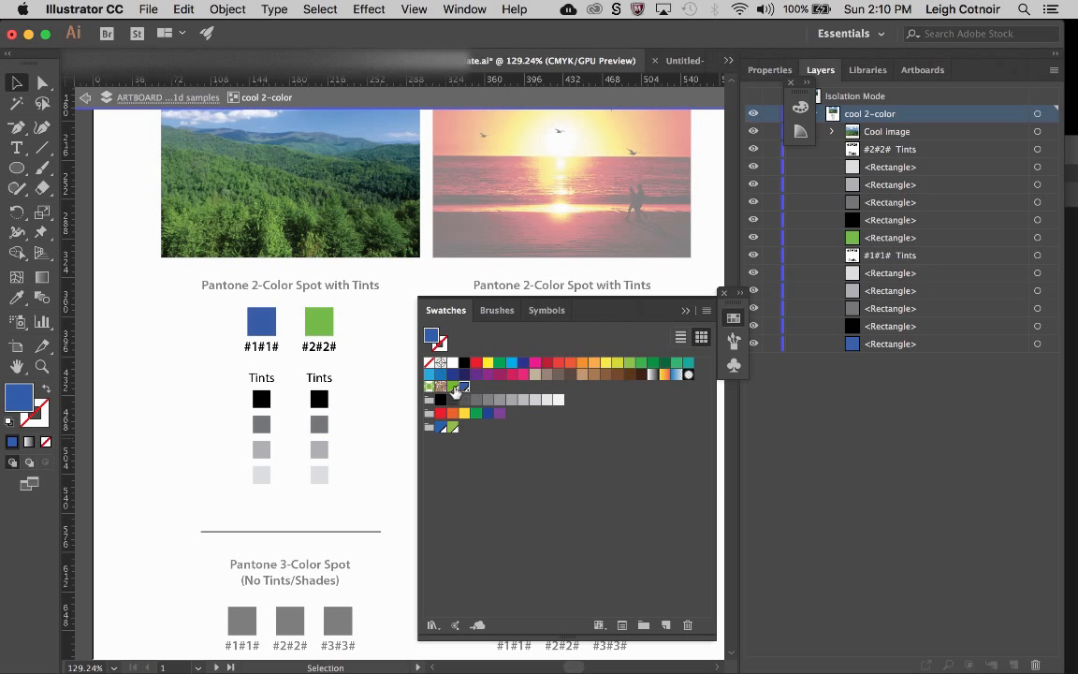
click(454, 388)
double_click(454, 387)
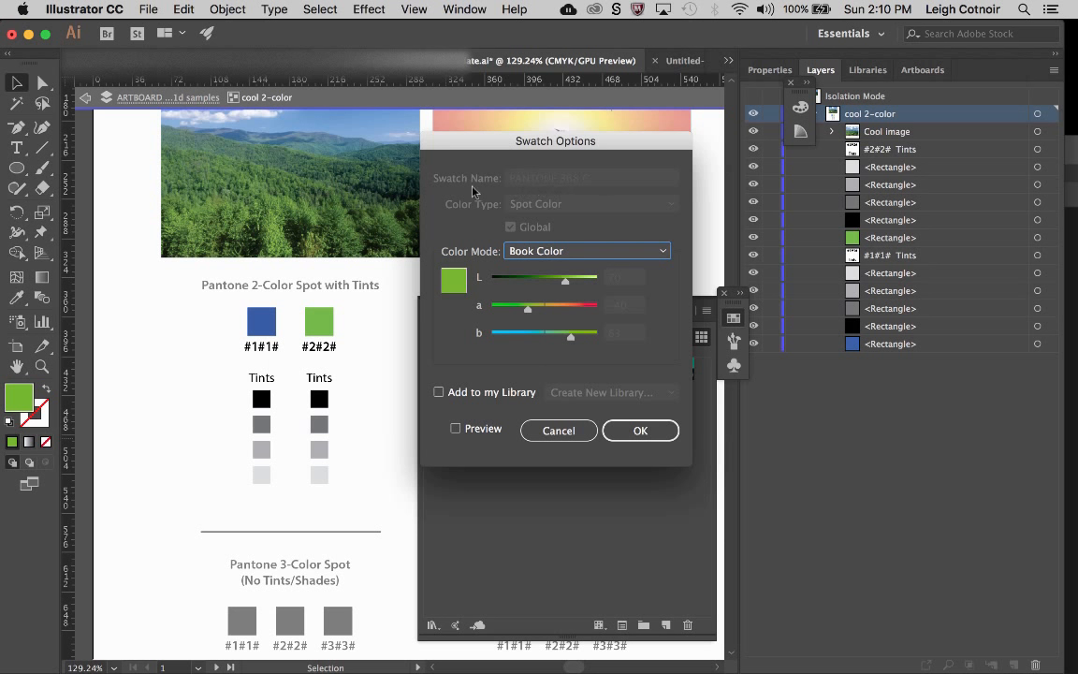
click(559, 431)
Group the green and blue Pantone swatches in a color group named "2-Color Cool PANTONE COATED" and clear the swatch selection.
super+click(467, 388)
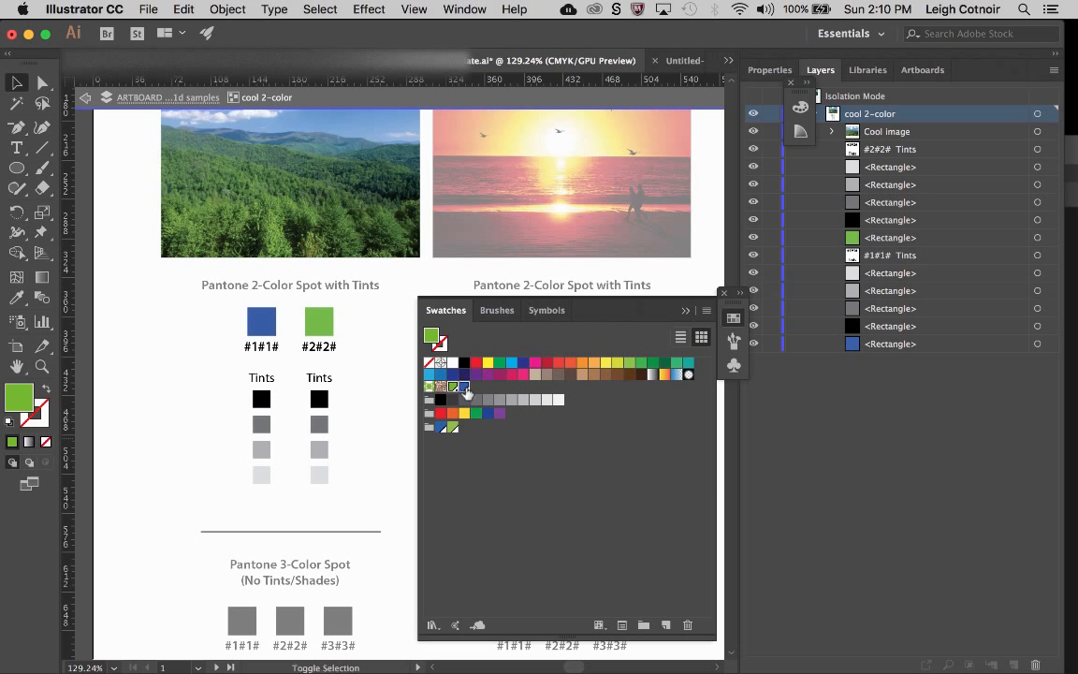
click(644, 625)
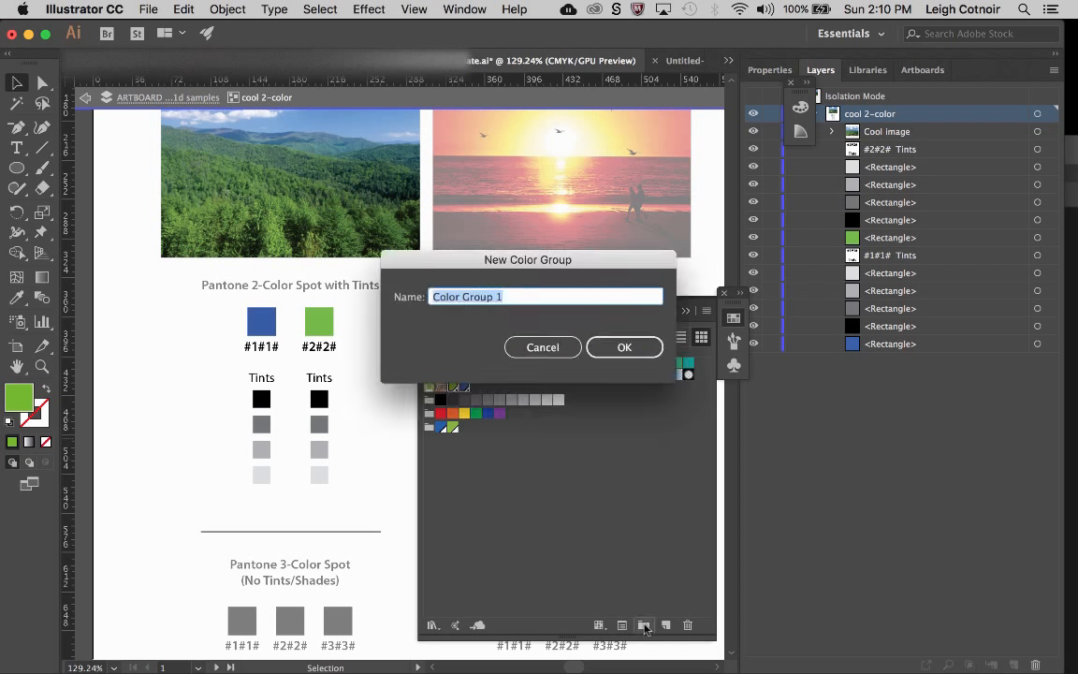
text(2-Colo)
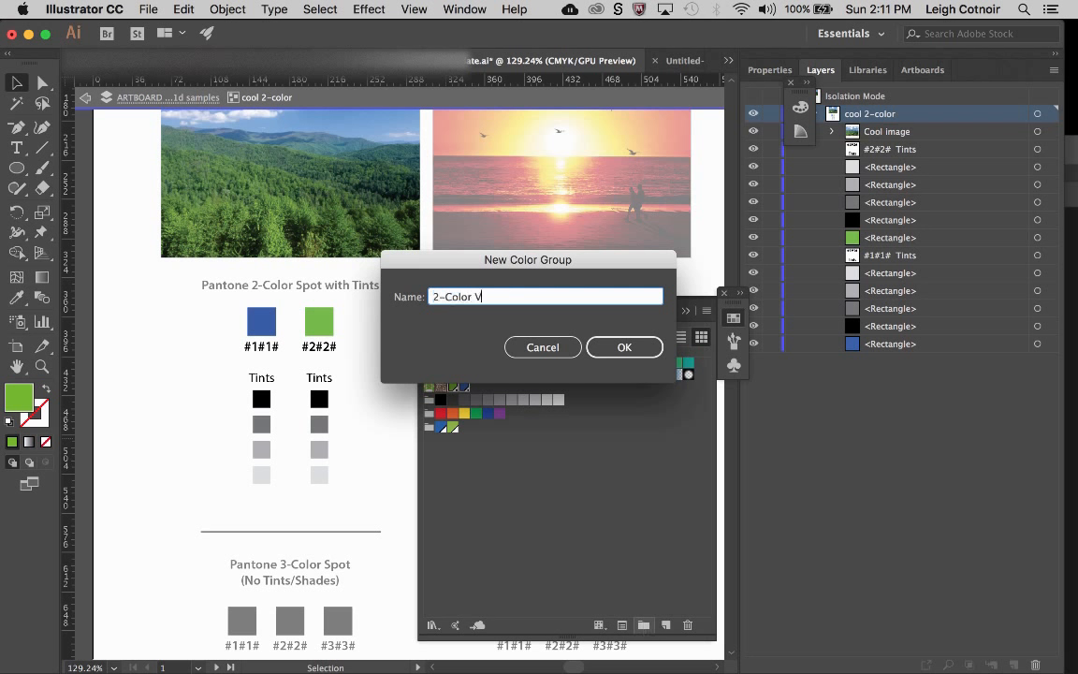
text(r Cool PANTONE COATED)
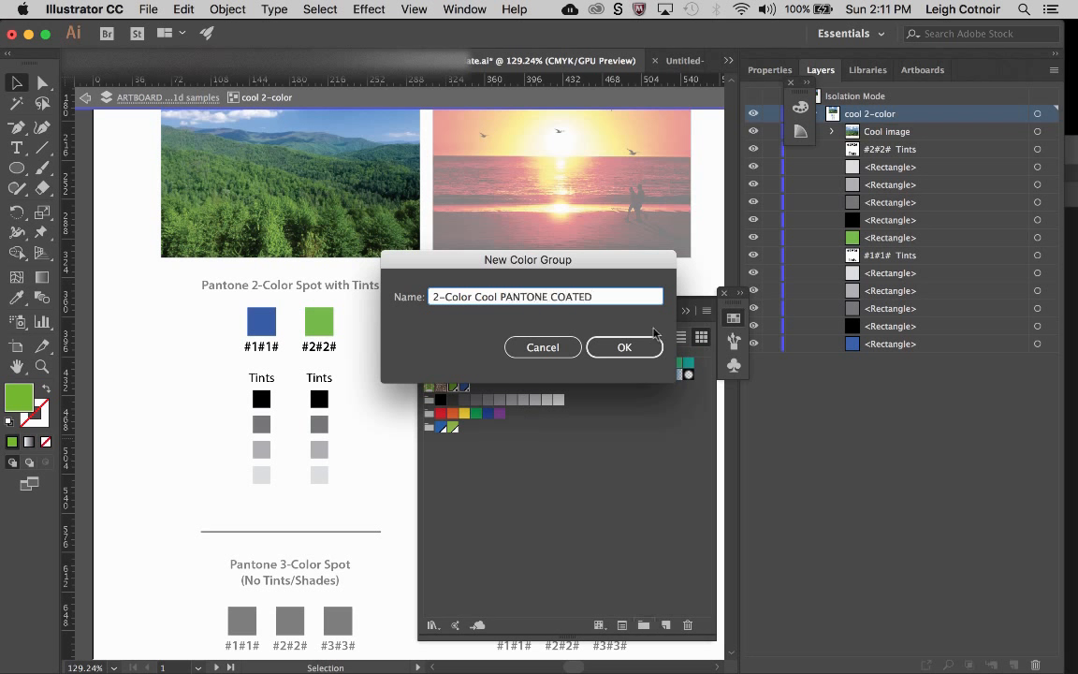
click(639, 354)
click(470, 464)
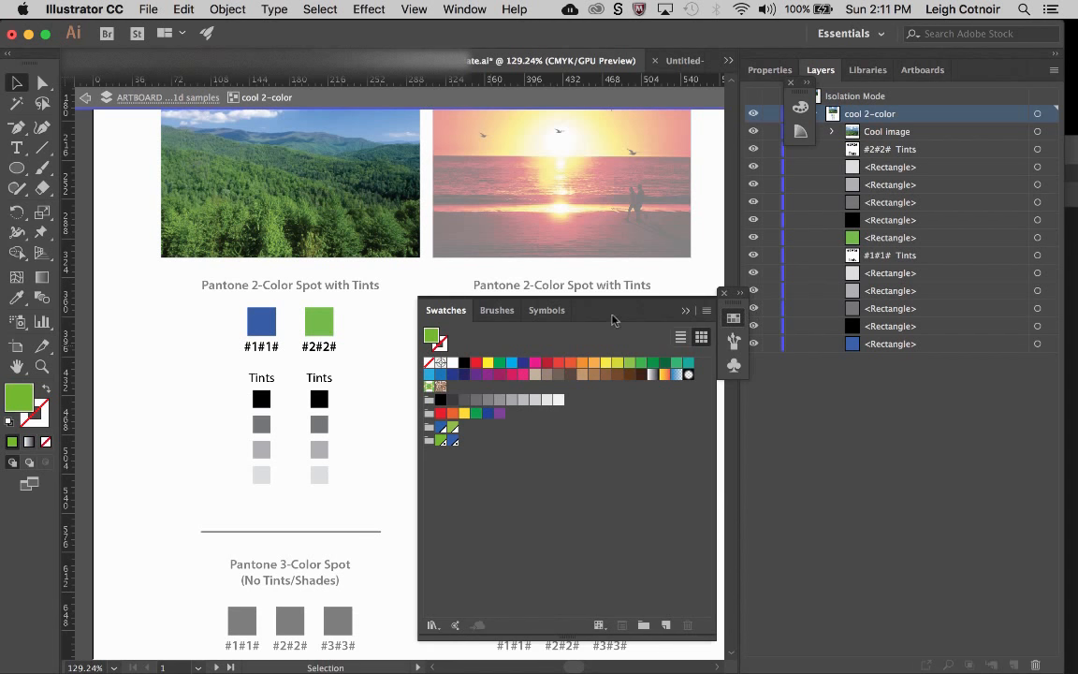
Detach the Swatches panel from its group and place it below the layer list, clear of the artwork.
mouse_move(445, 310)
mouse_down()
mouse_move(440, 286)
mouse_move(796, 386)
mouse_move(698, 339)
mouse_move(730, 314)
mouse_move(726, 342)
mouse_move(708, 349)
mouse_up()
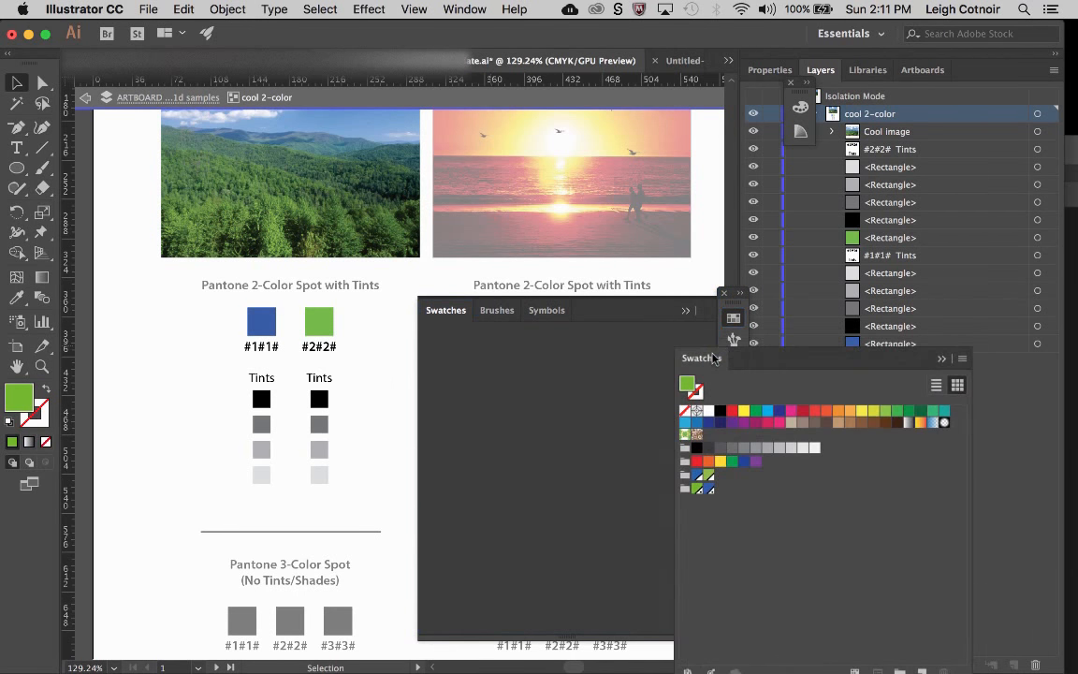
click(689, 309)
mouse_move(709, 342)
mouse_down()
mouse_move(796, 345)
mouse_move(797, 394)
mouse_up()
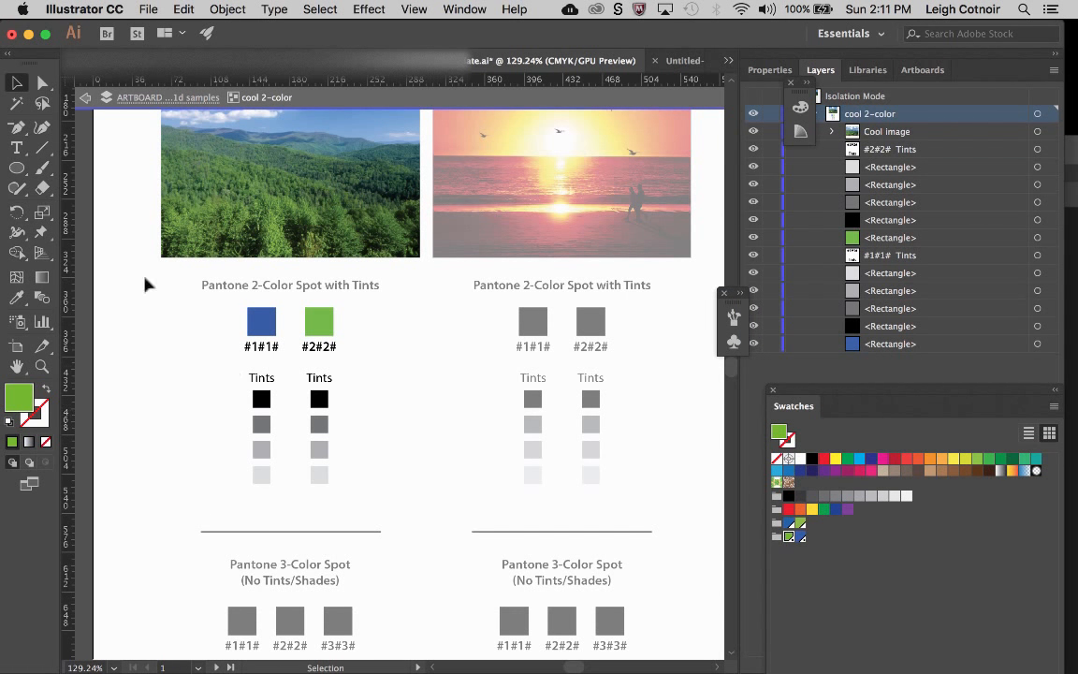
Leave isolation mode of the cool 2-color group and bring the 3-color spot squares into view.
double_click(131, 333)
scroll(148, 367, down, 3)
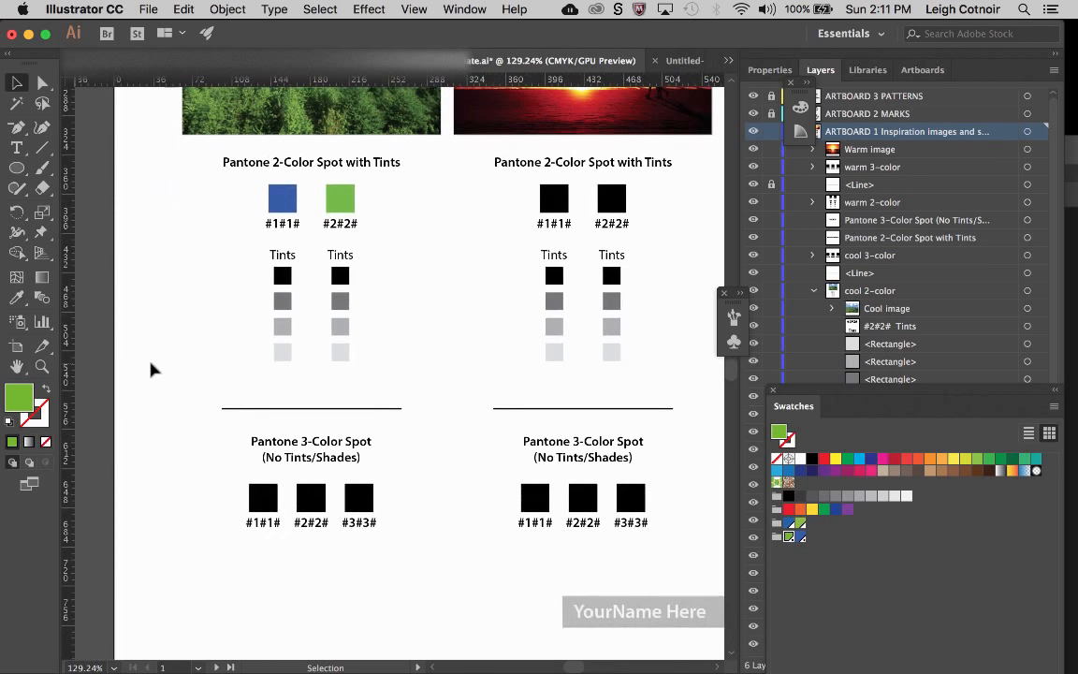
scroll(154, 370, right, 3)
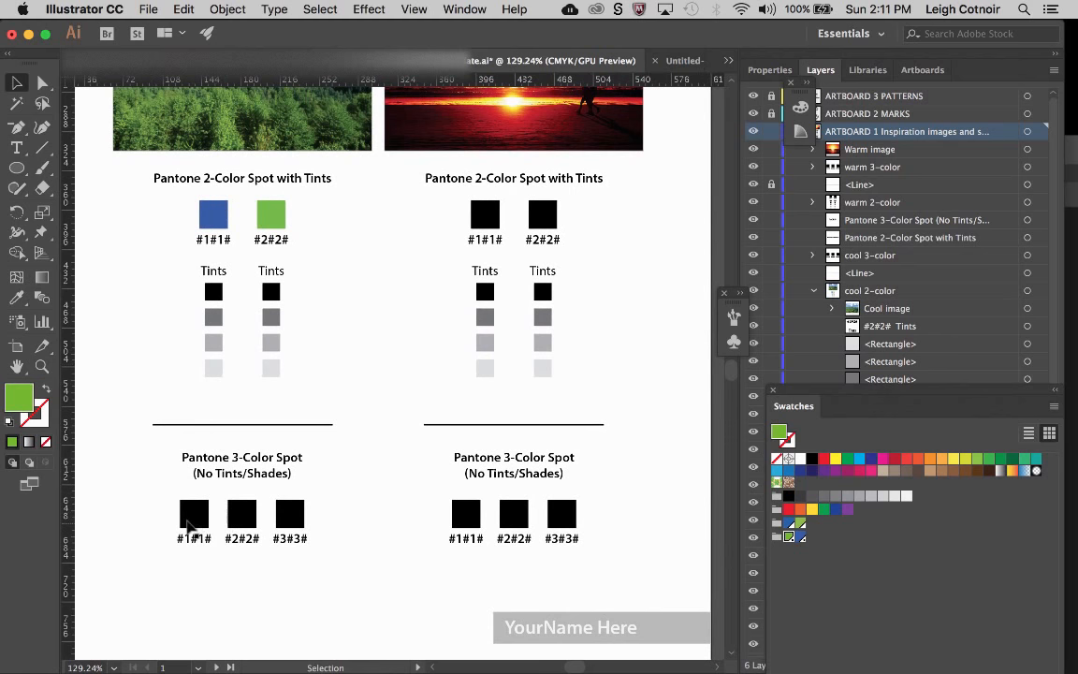
Try the green Pantone swatch as the fill of the cool 3-color group, undo each fill and deselect the group.
click(187, 526)
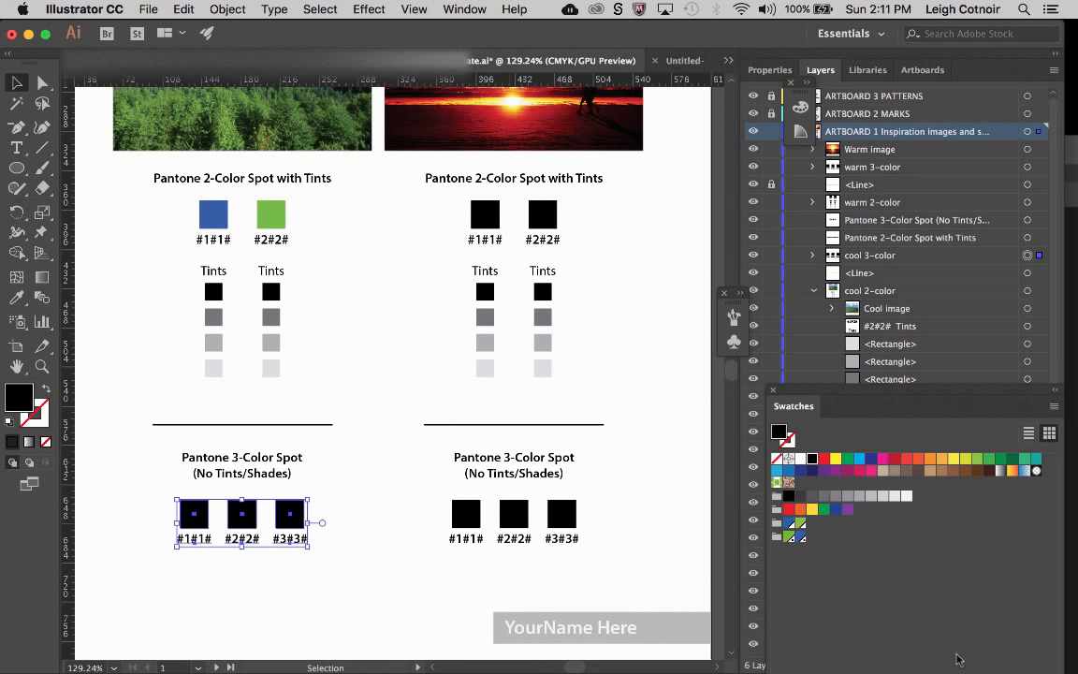
click(789, 538)
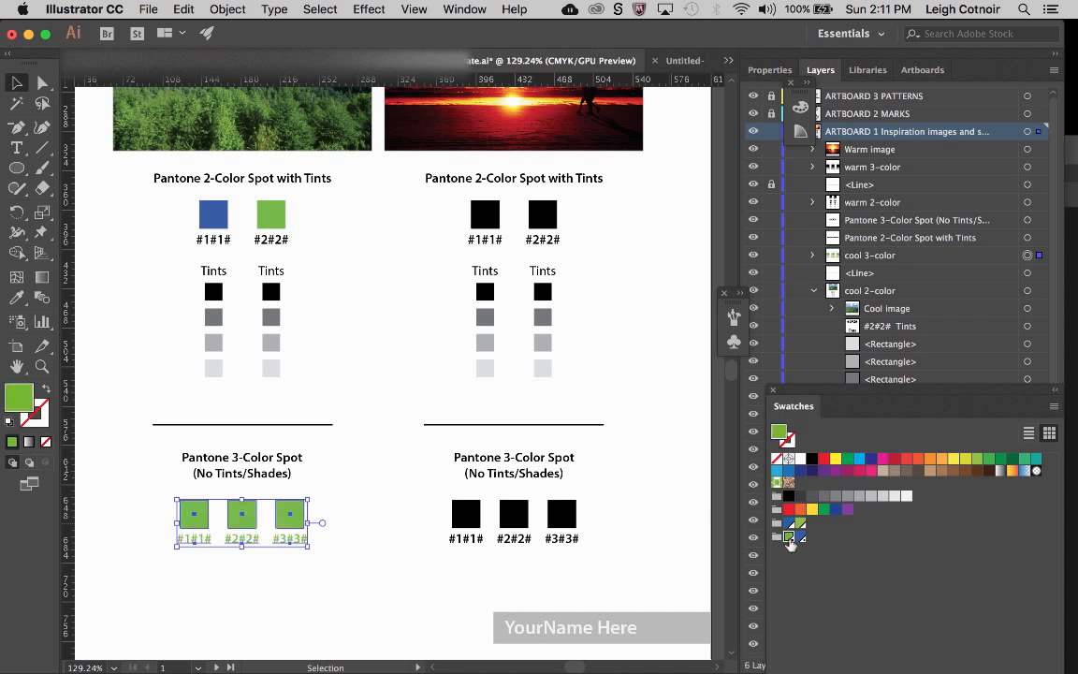
key(ctrl+z)
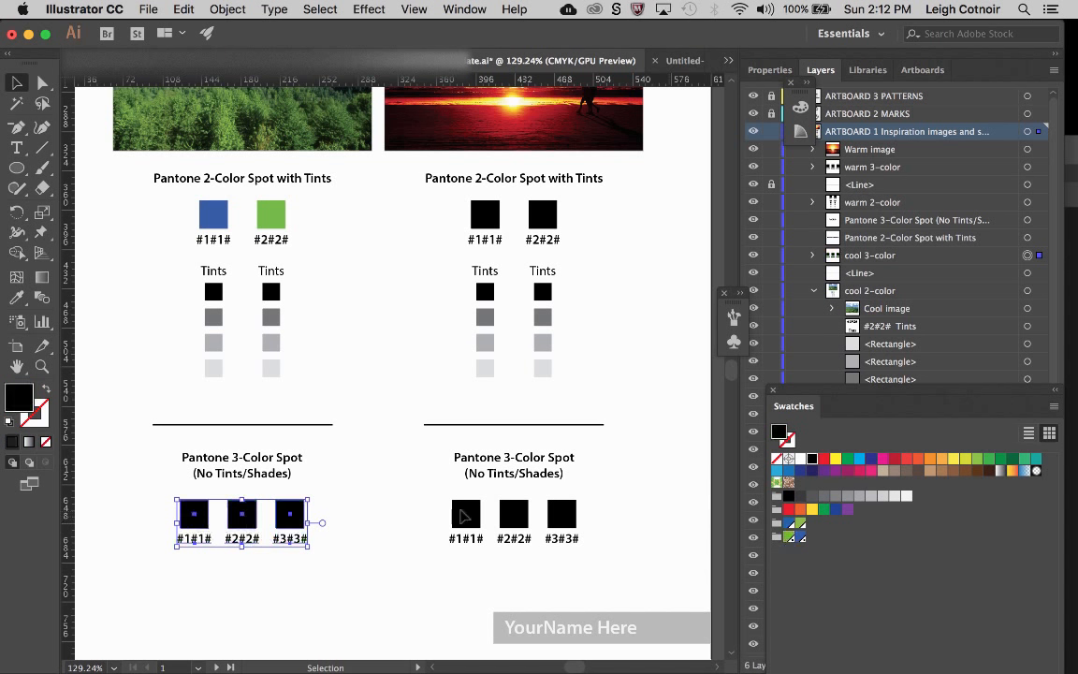
click(792, 539)
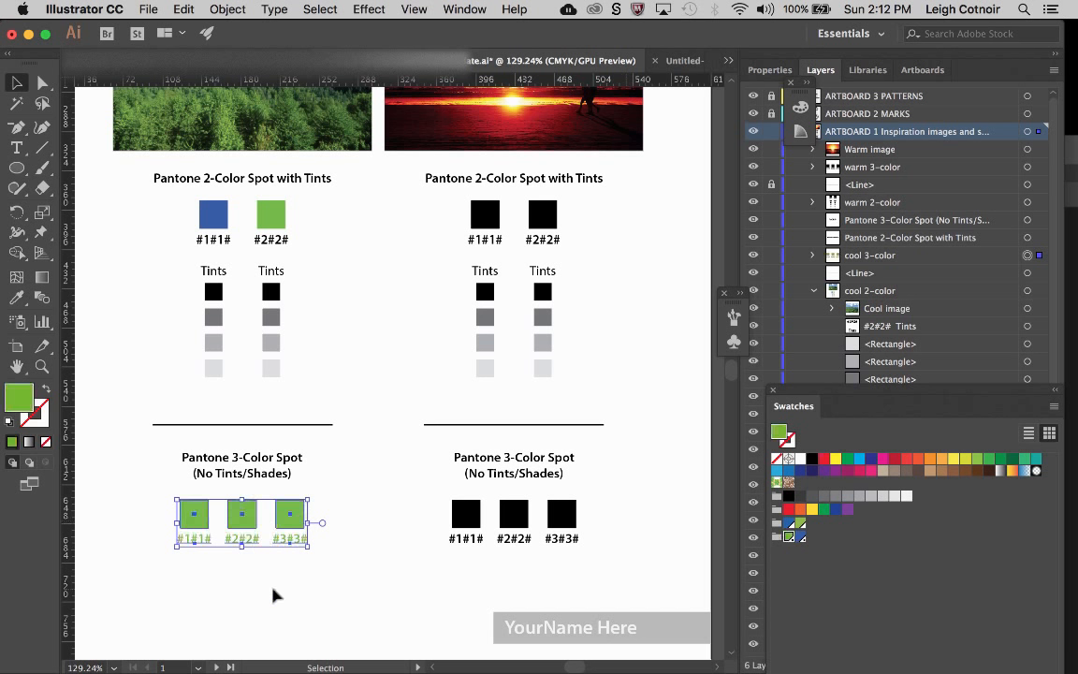
key(ctrl+z)
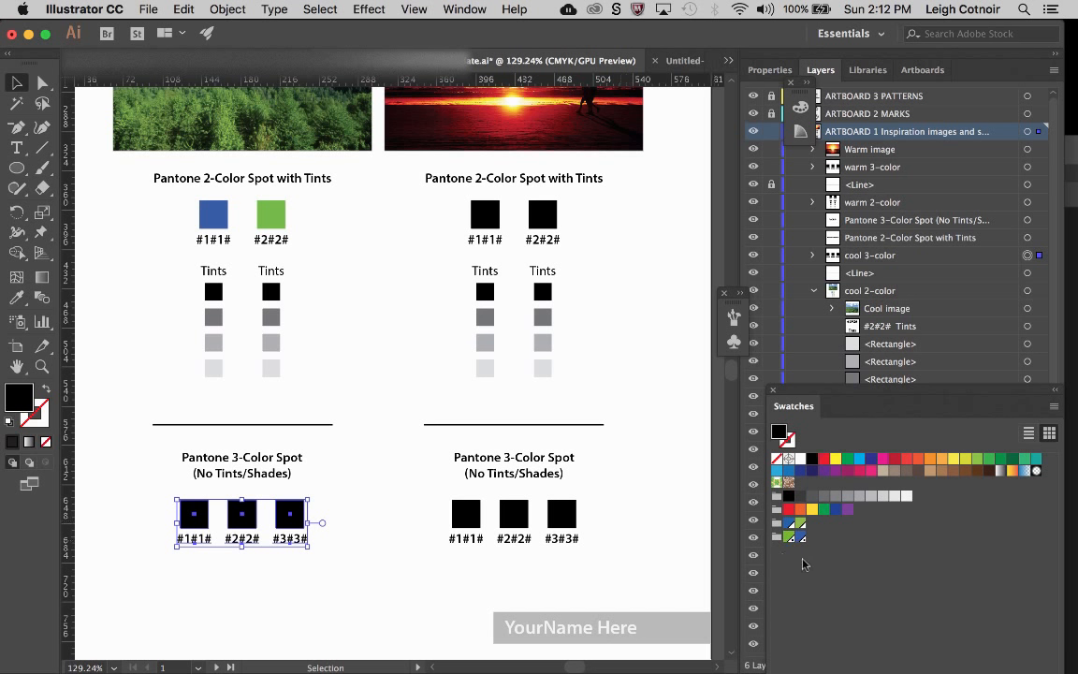
click(296, 621)
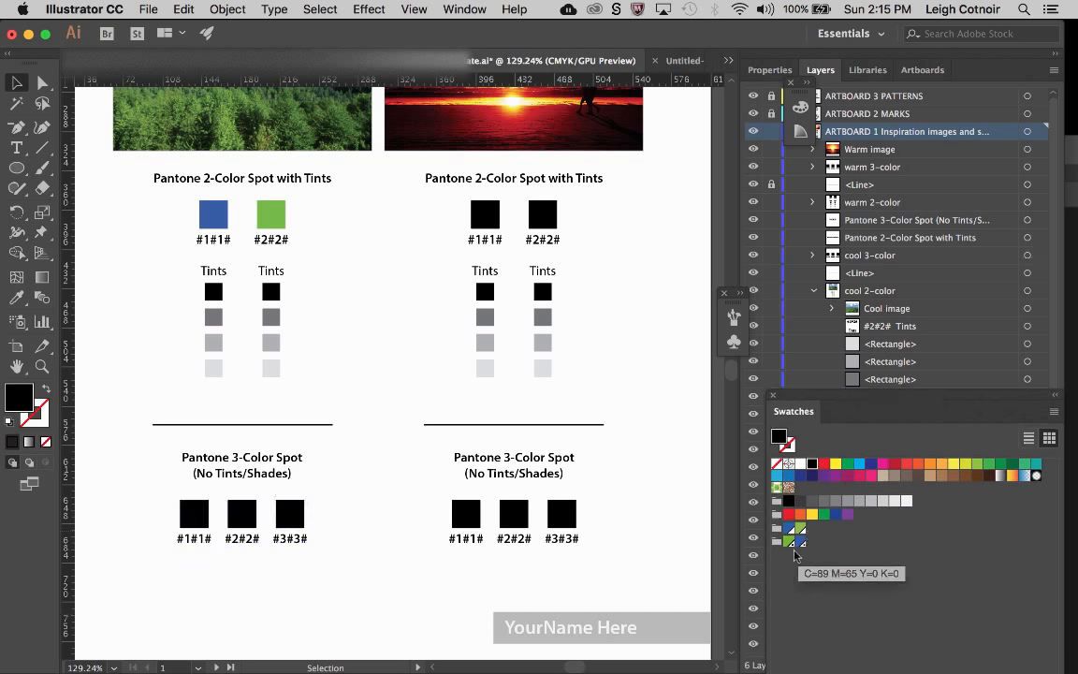
Look up the Pantone numbers of the green and blue swatches in the 2-Color Cool PANTONE COATED color group.
click(776, 543)
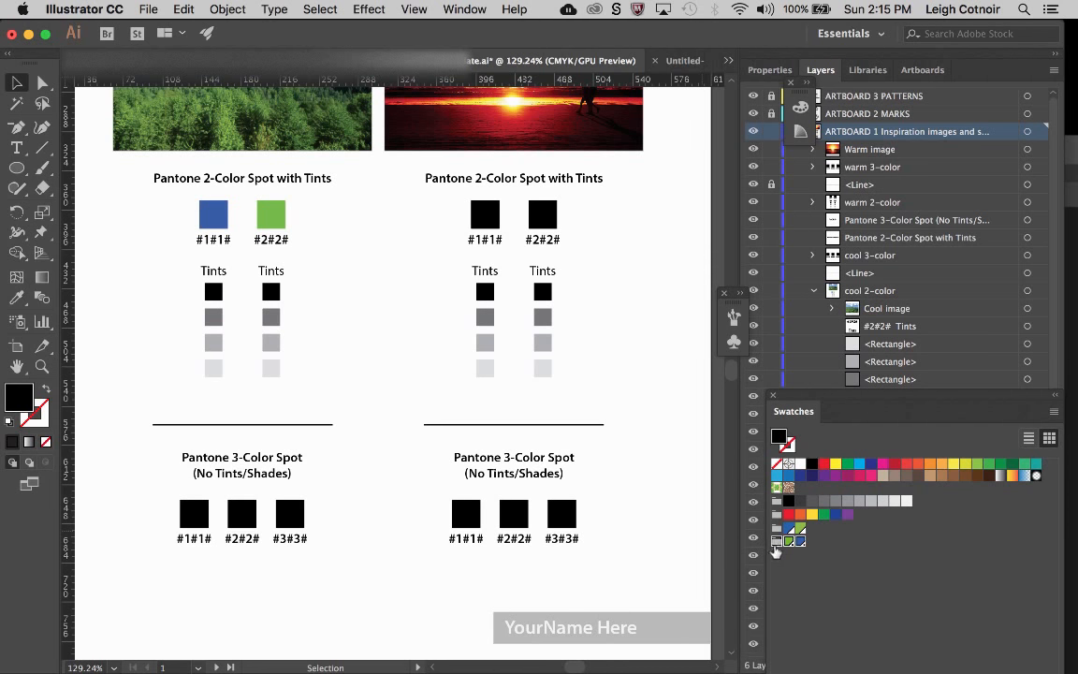
double_click(776, 543)
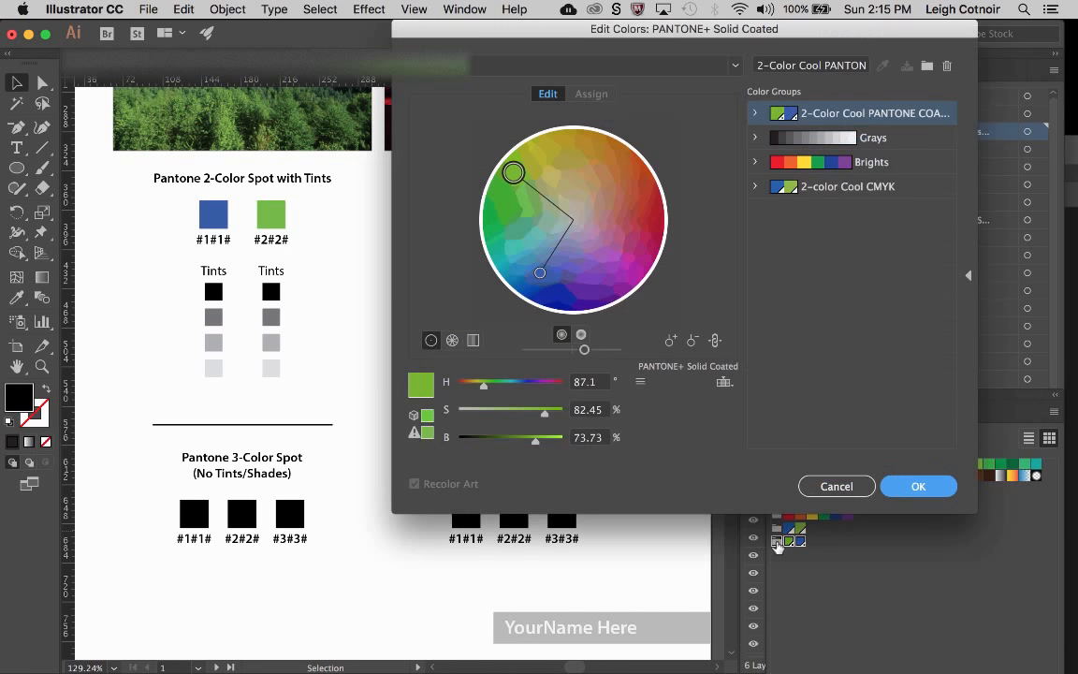
click(755, 113)
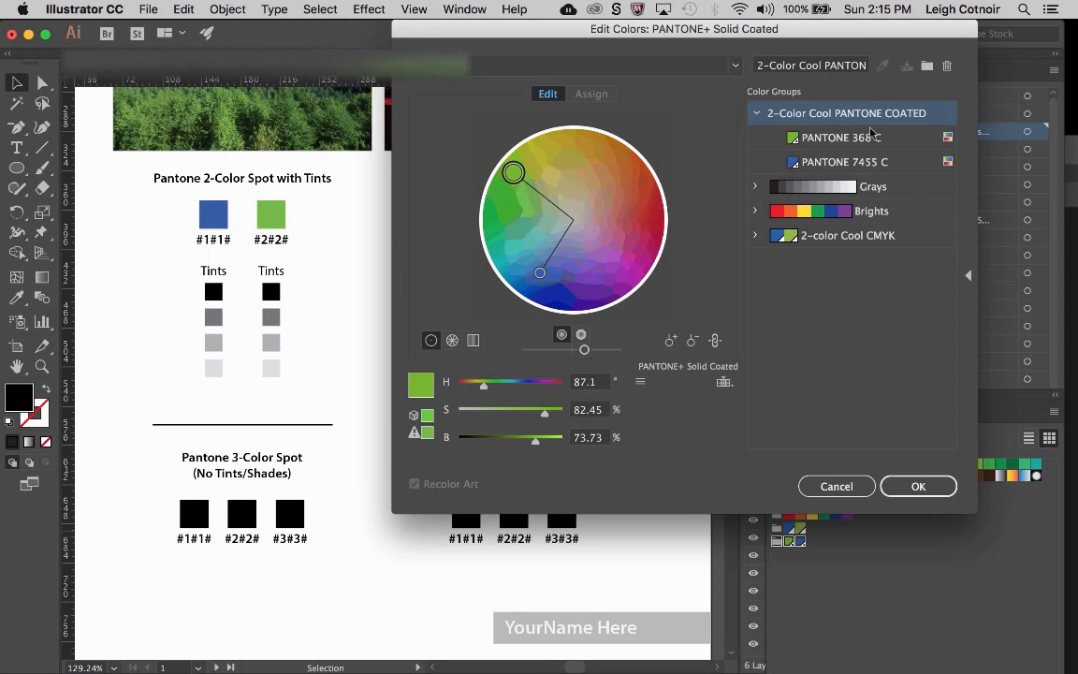
click(852, 487)
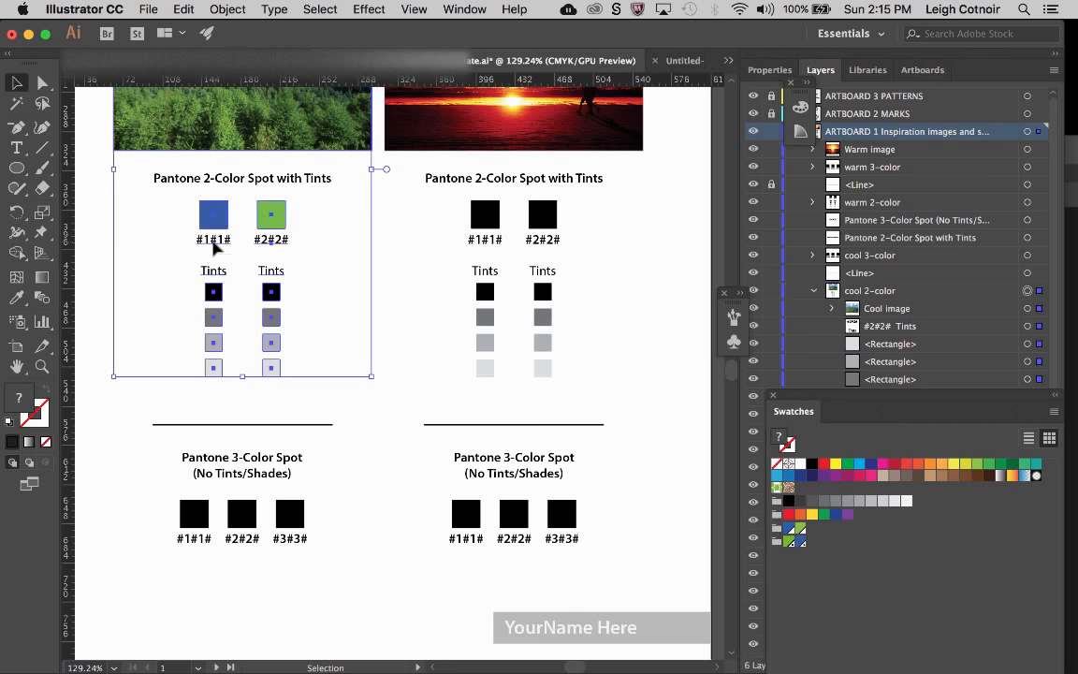
Replace the #1#1# label under the cool 2-color blue square with 7455 C.
double_click(214, 239)
click(215, 240)
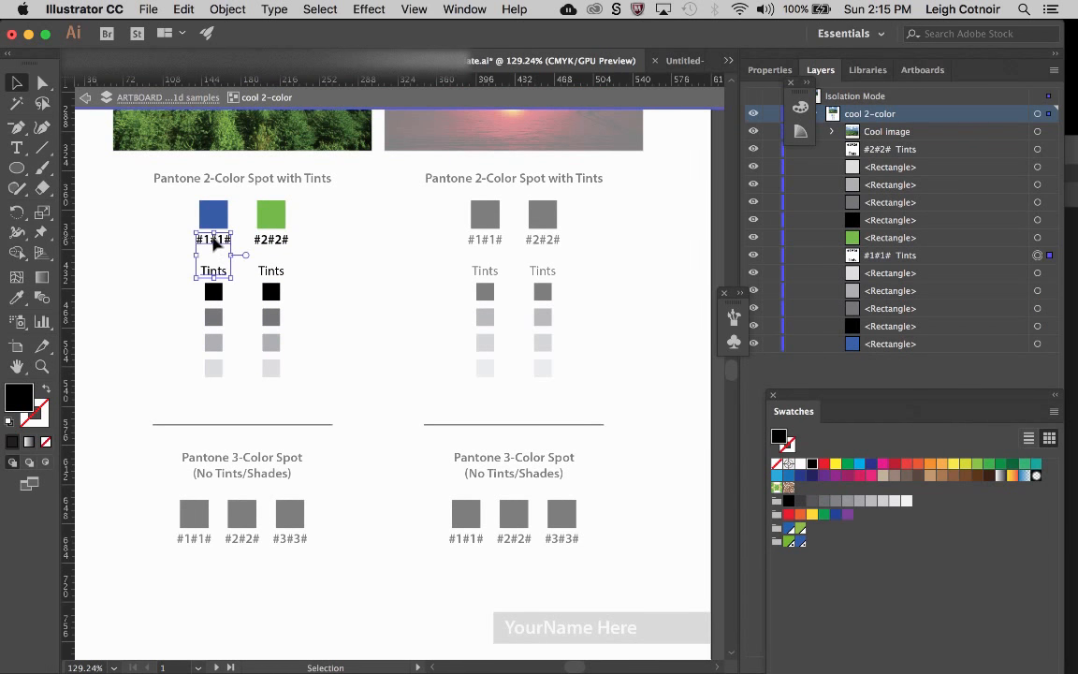
double_click(215, 240)
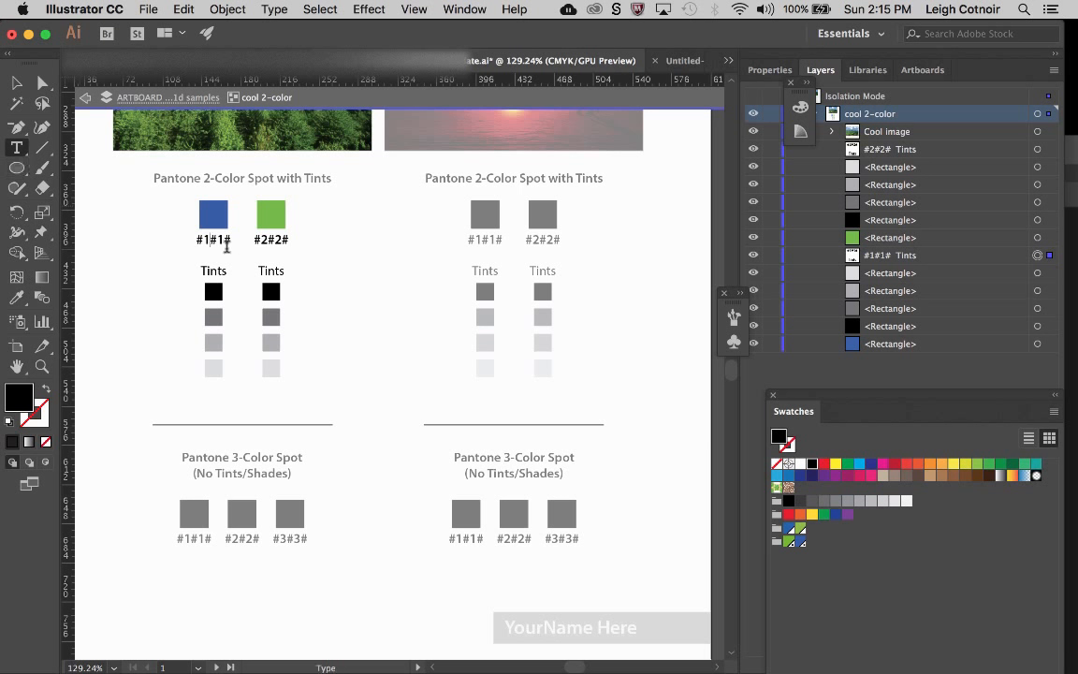
key(BackSpace)
key(BackSpace)
key(BackSpace)
key(BackSpace)
key(BackSpace)
text(755 C)
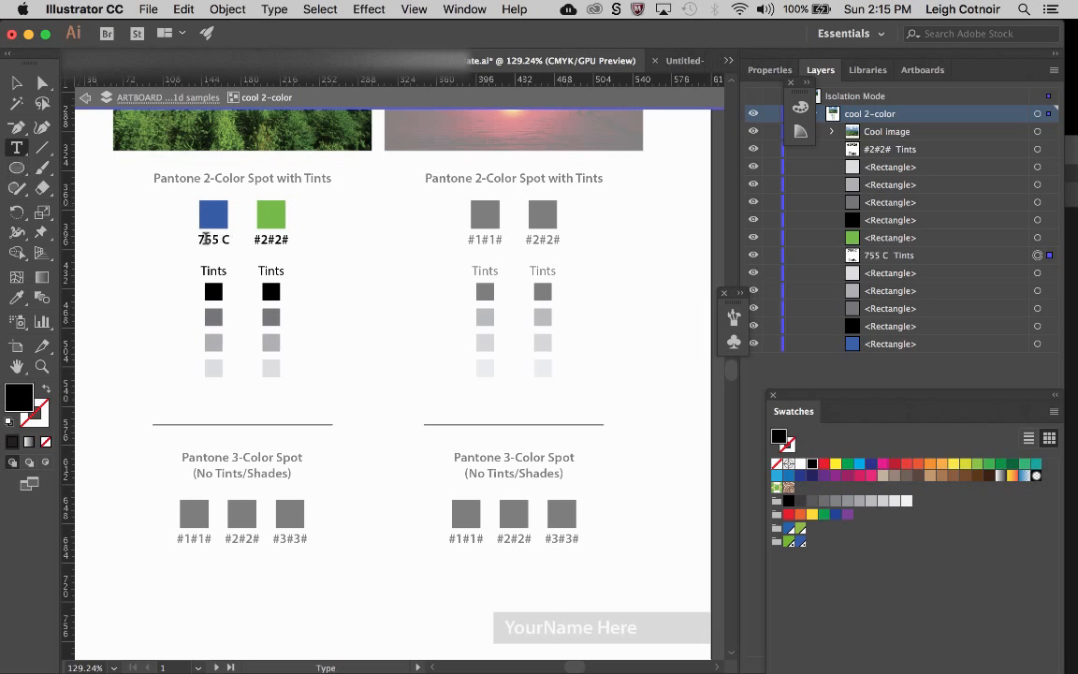
click(205, 238)
text(4)
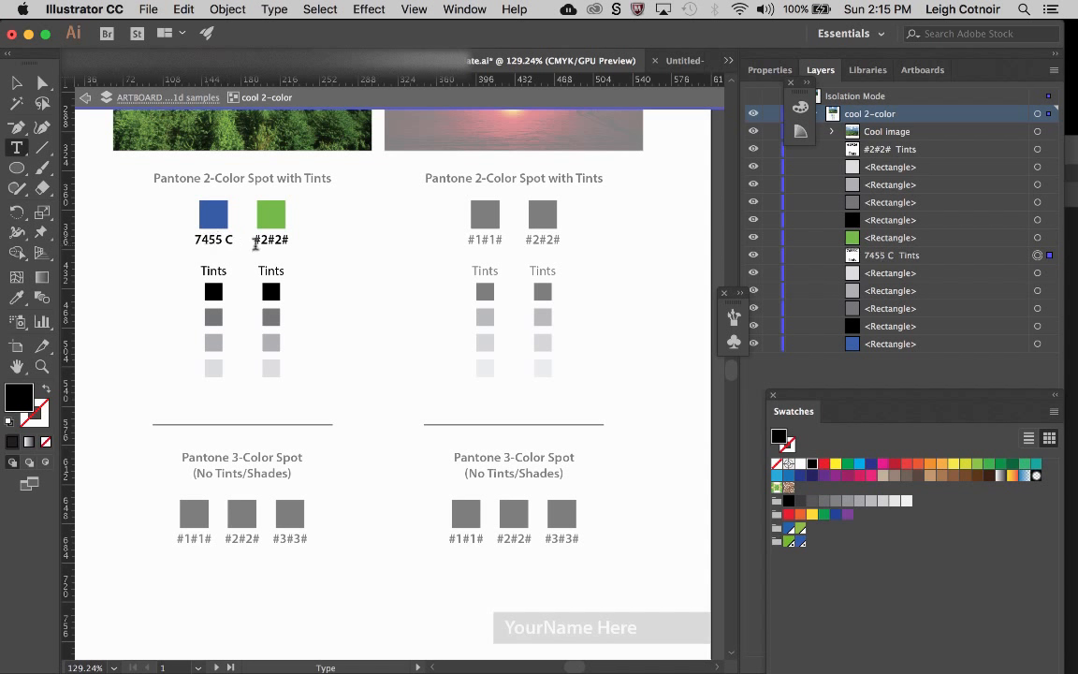
Replace the #2#2# label under the cool 2-color green square with 368 C and leave the group's isolation mode.
click(276, 239)
double_click(275, 240)
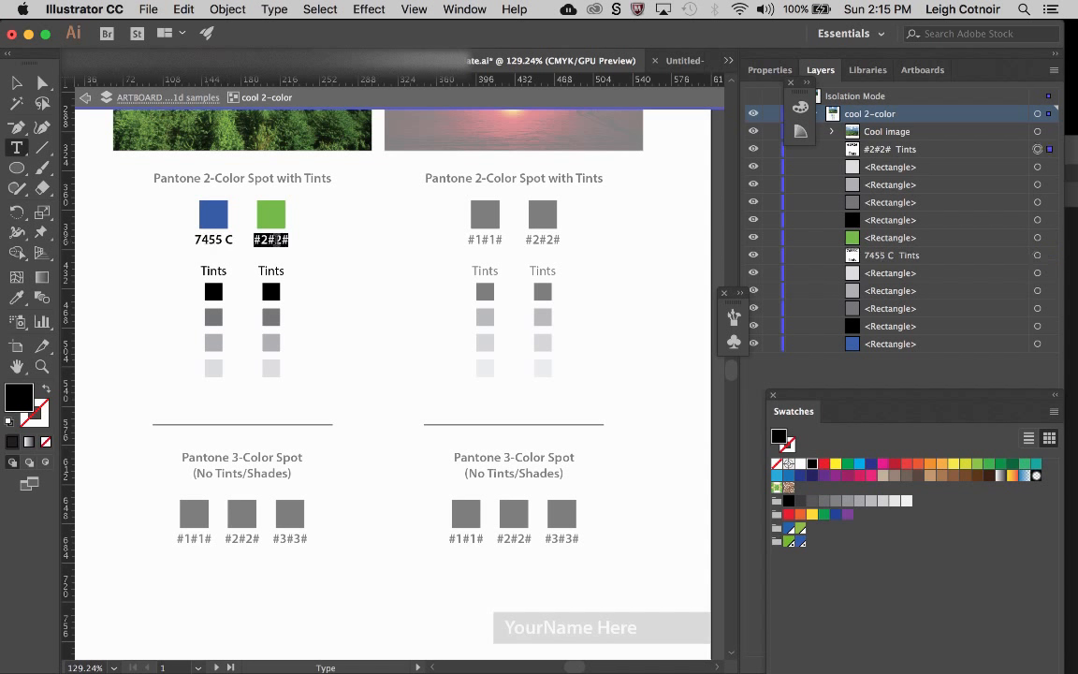
text(368)
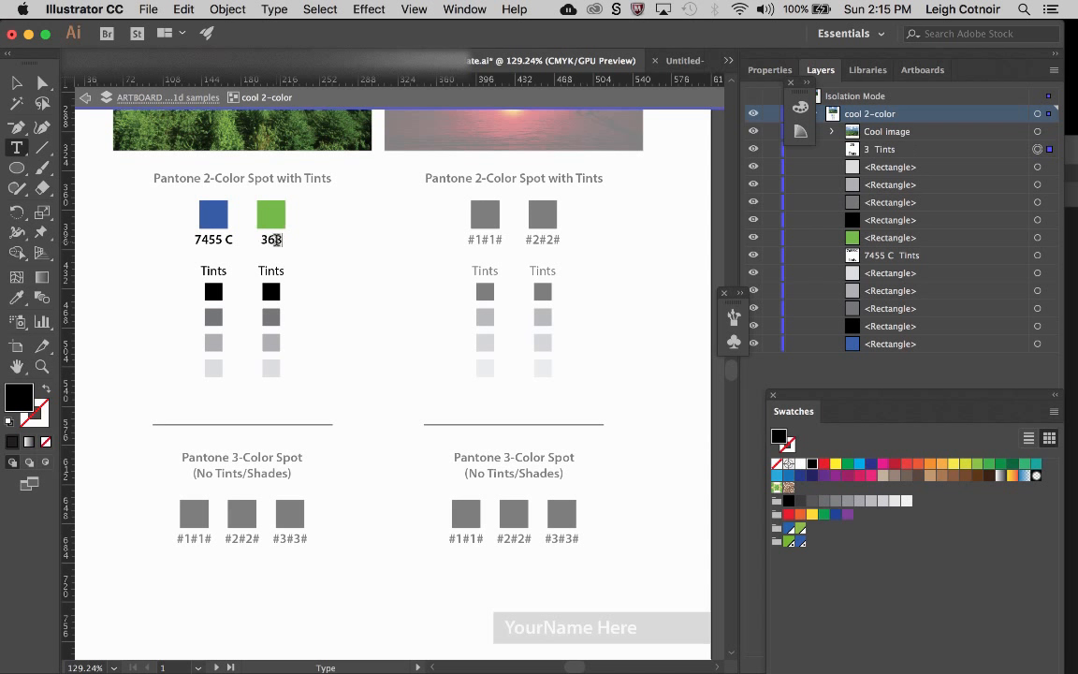
text( C)
click(42, 83)
double_click(267, 240)
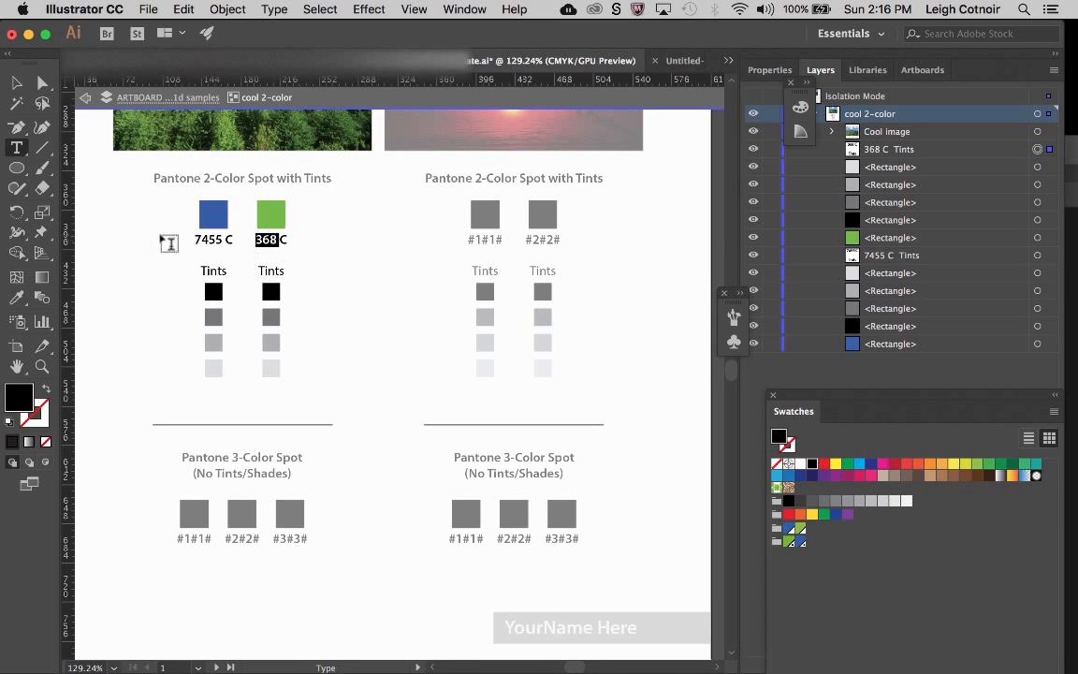
key(Escape)
key(Escape)
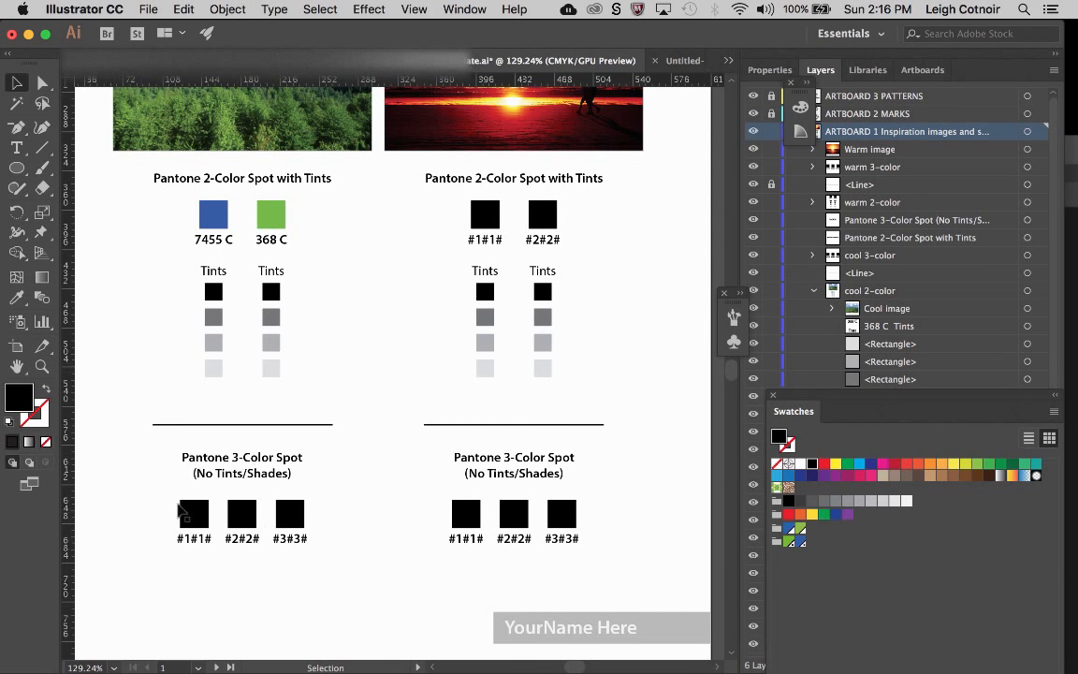
Isolate the cool 3-color group and change the label under its middle square to 368 C.
click(243, 540)
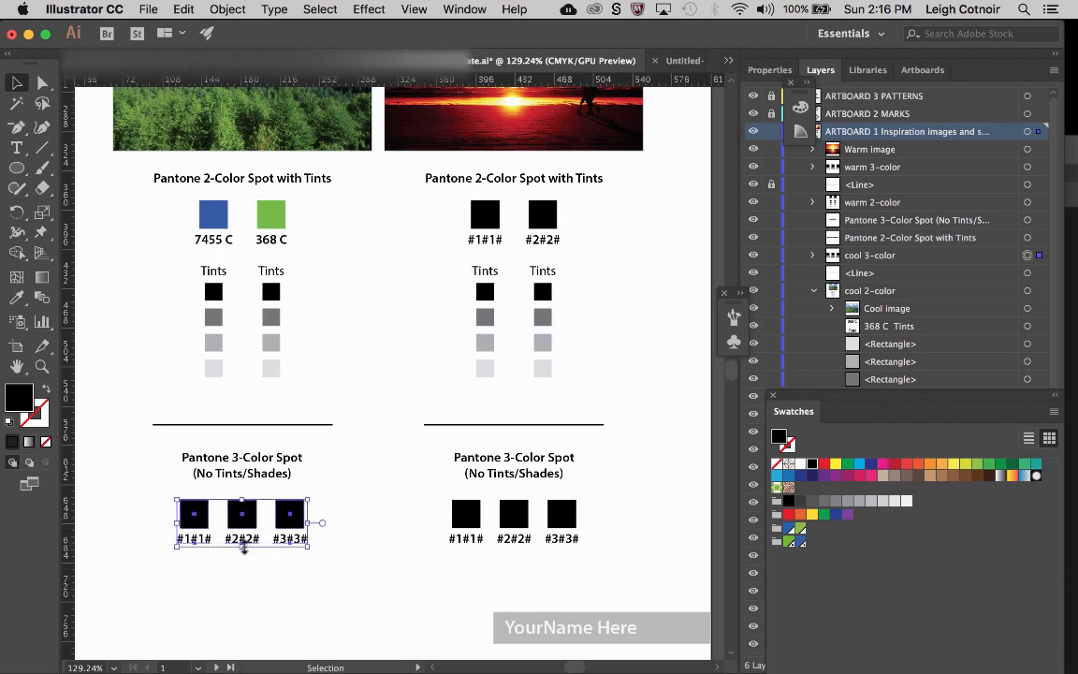
double_click(251, 546)
key(t)
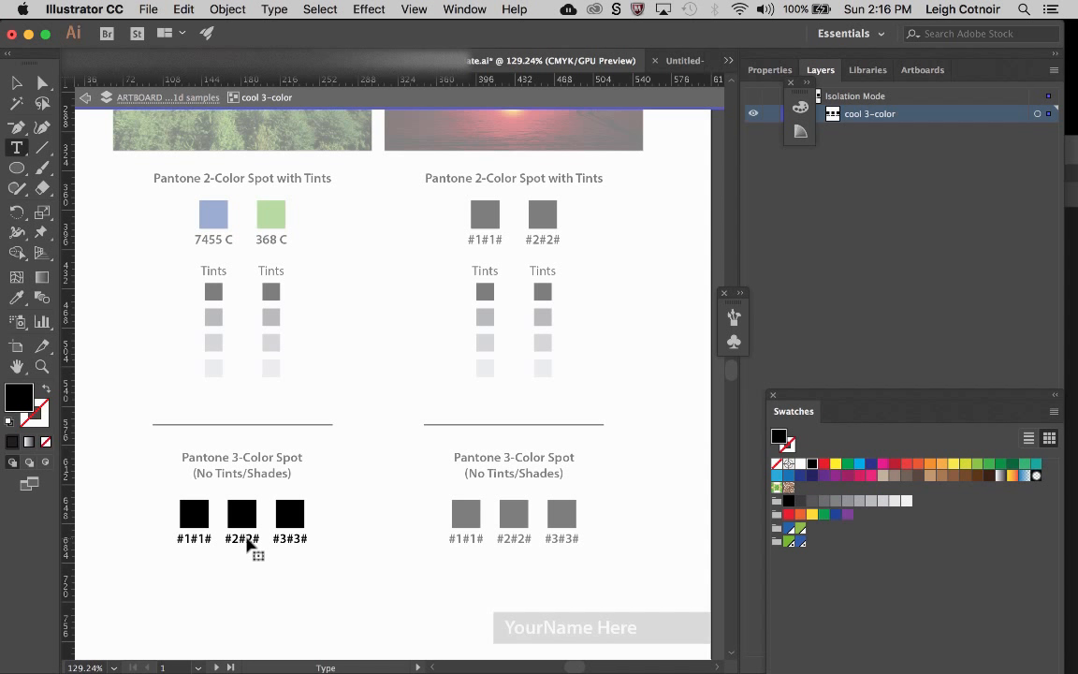
click(247, 538)
key(BackSpace)
key(BackSpace)
key(BackSpace)
key(BackSpace)
text(368 C)
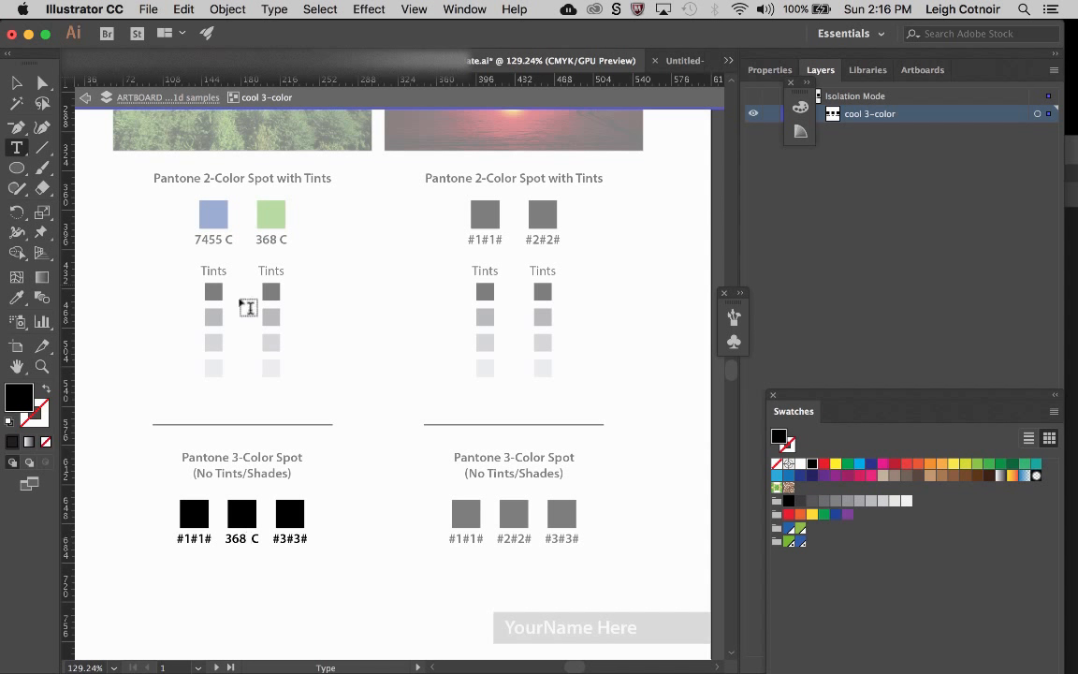
Change the label under the first square of the cool 3-color group to 7455 C.
double_click(190, 540)
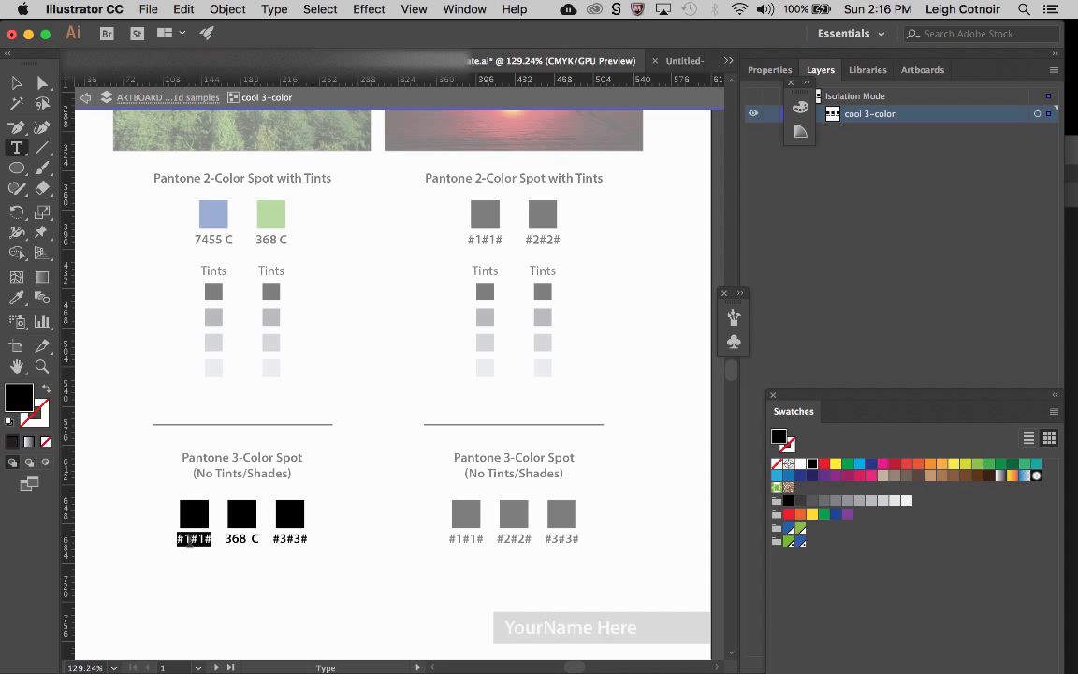
text(7455 C)
key(Escape)
click(16, 83)
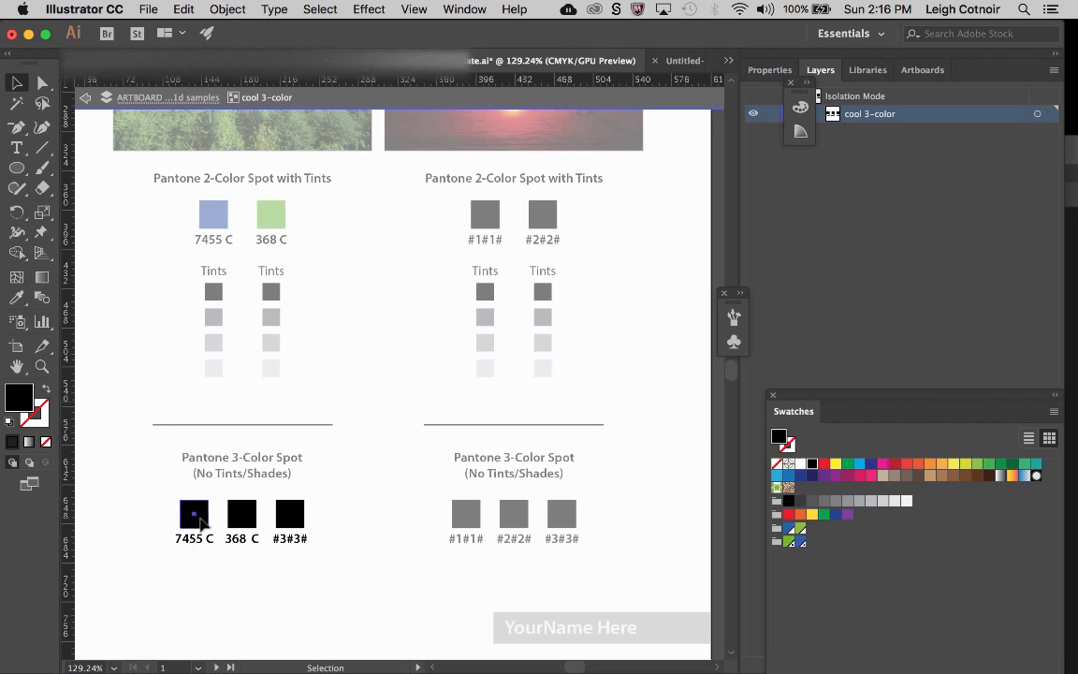
Fill the 7455 C square with the blue Pantone swatch and the 368 C square with the green one, then exit isolation mode.
click(199, 517)
click(801, 542)
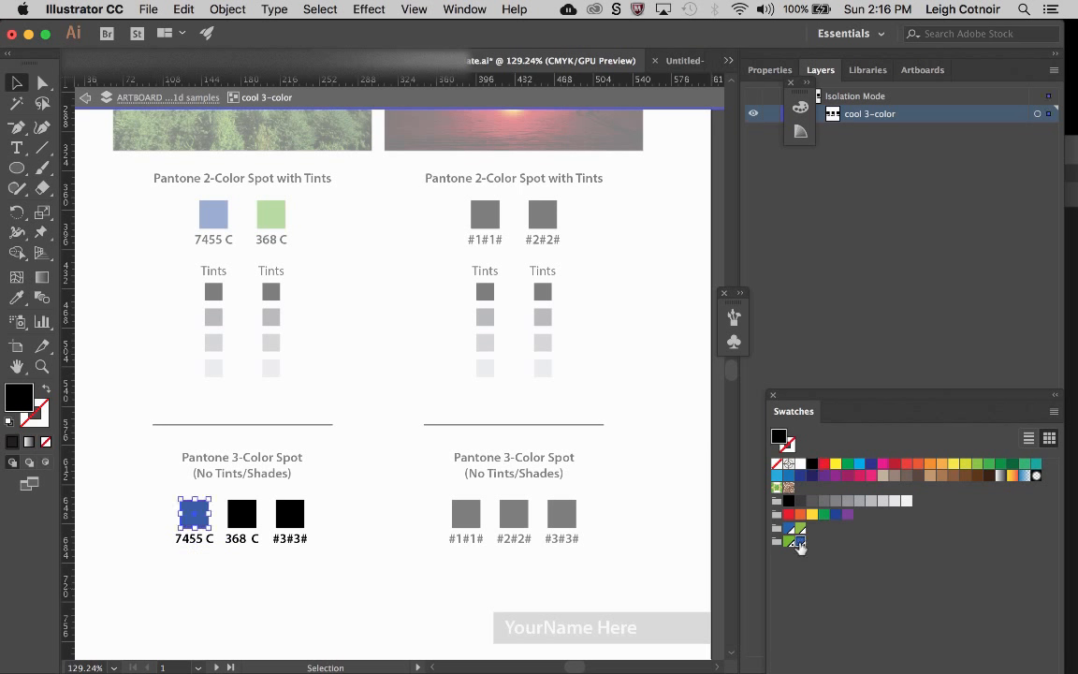
click(248, 518)
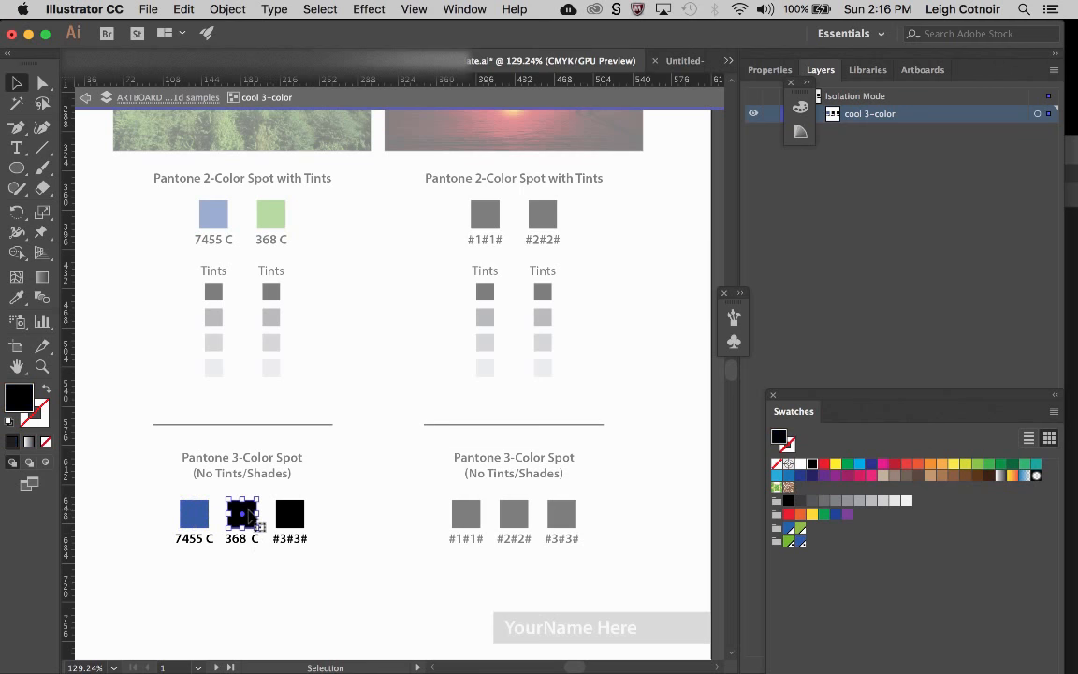
click(789, 541)
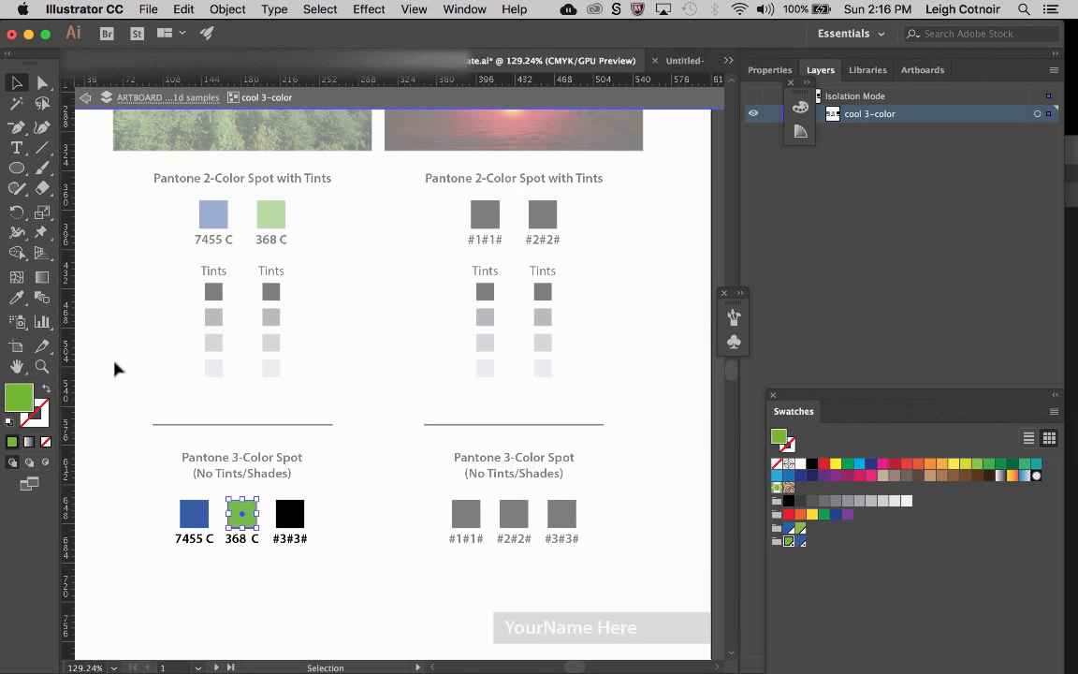
double_click(105, 327)
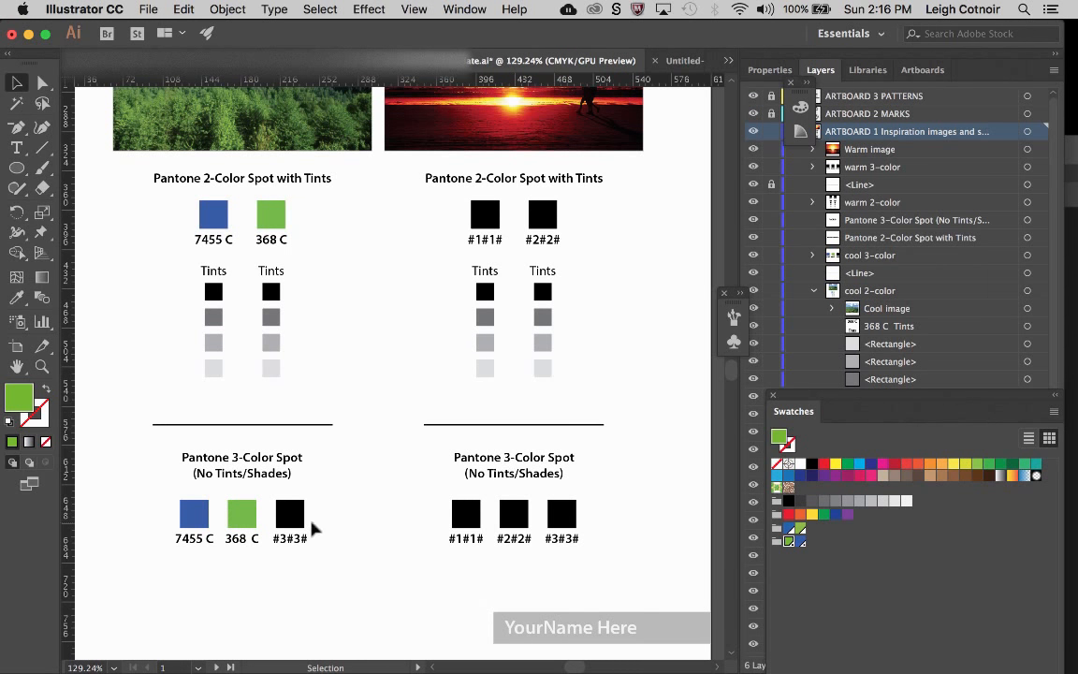
click(293, 526)
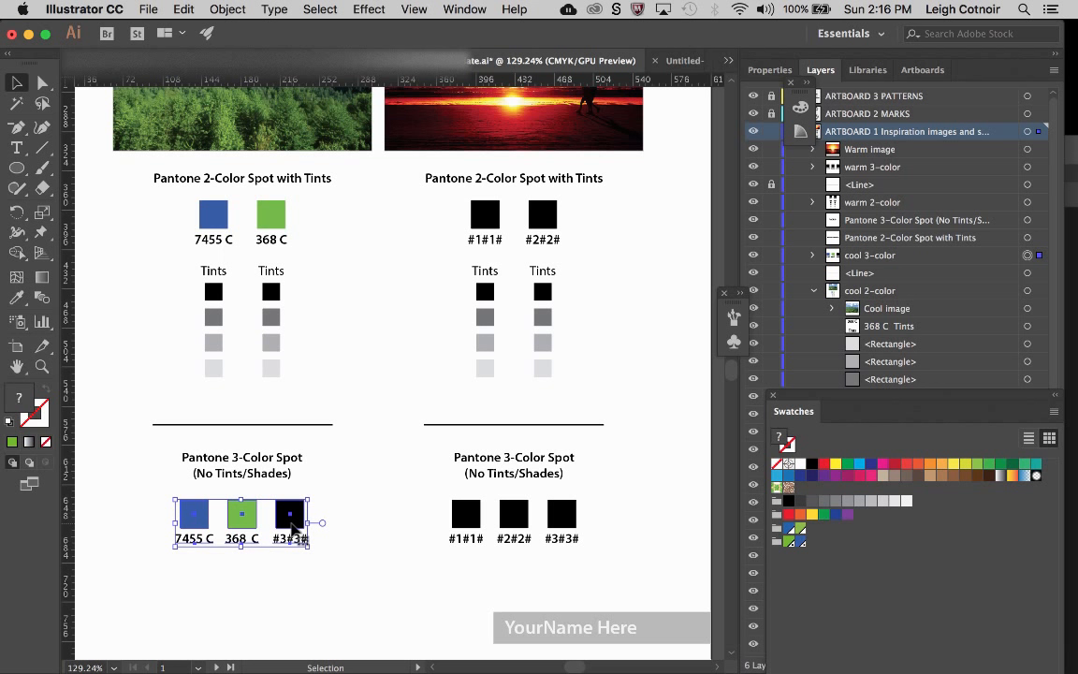
click(107, 427)
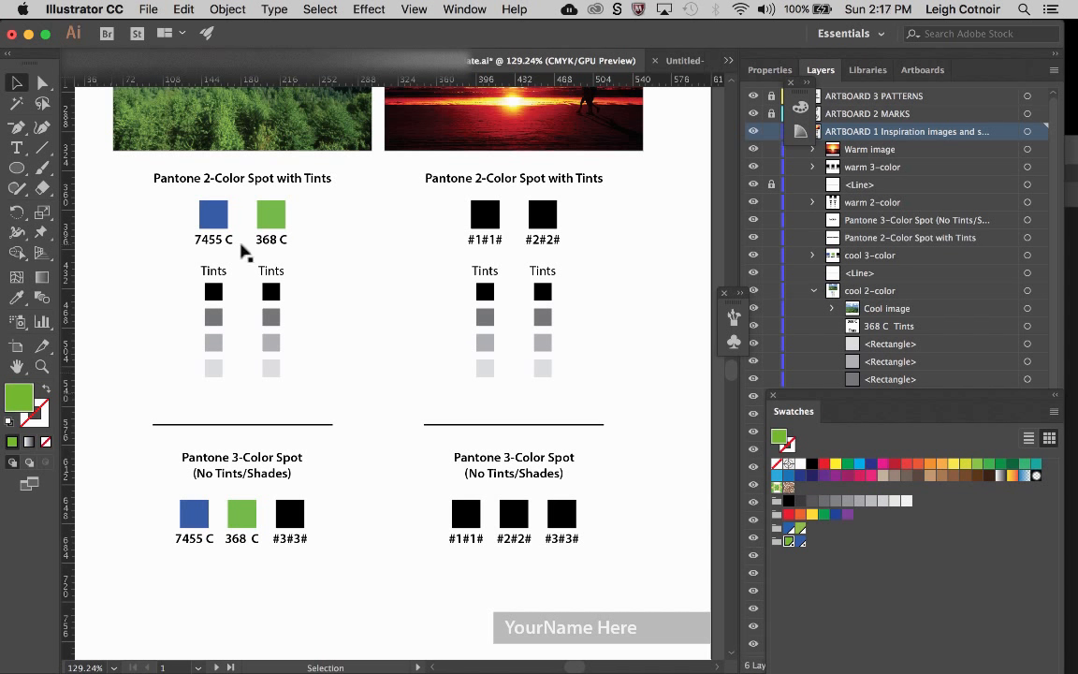
right_click(276, 412)
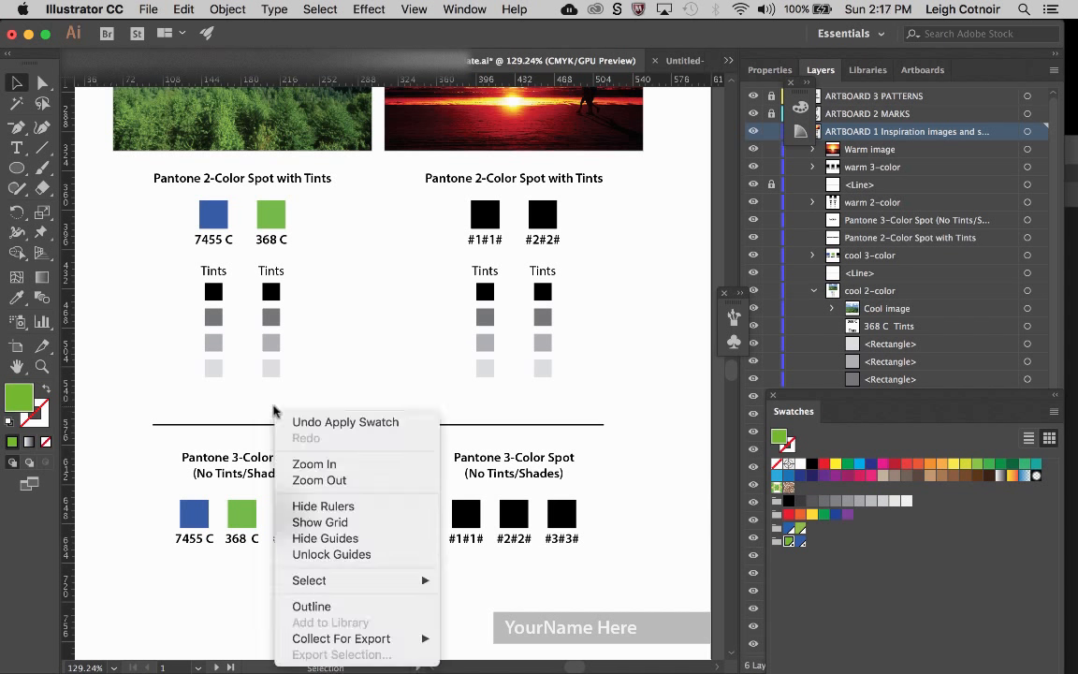
click(312, 309)
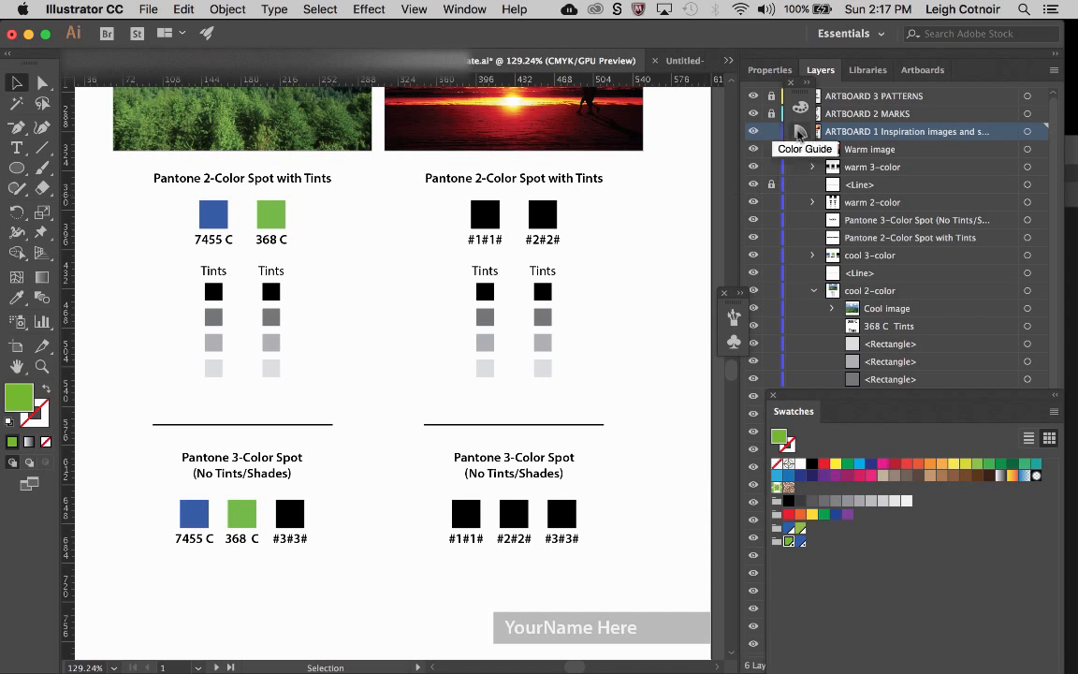
Show the Color Guide with the shades and tints of the green and blue Pantone colors.
click(800, 135)
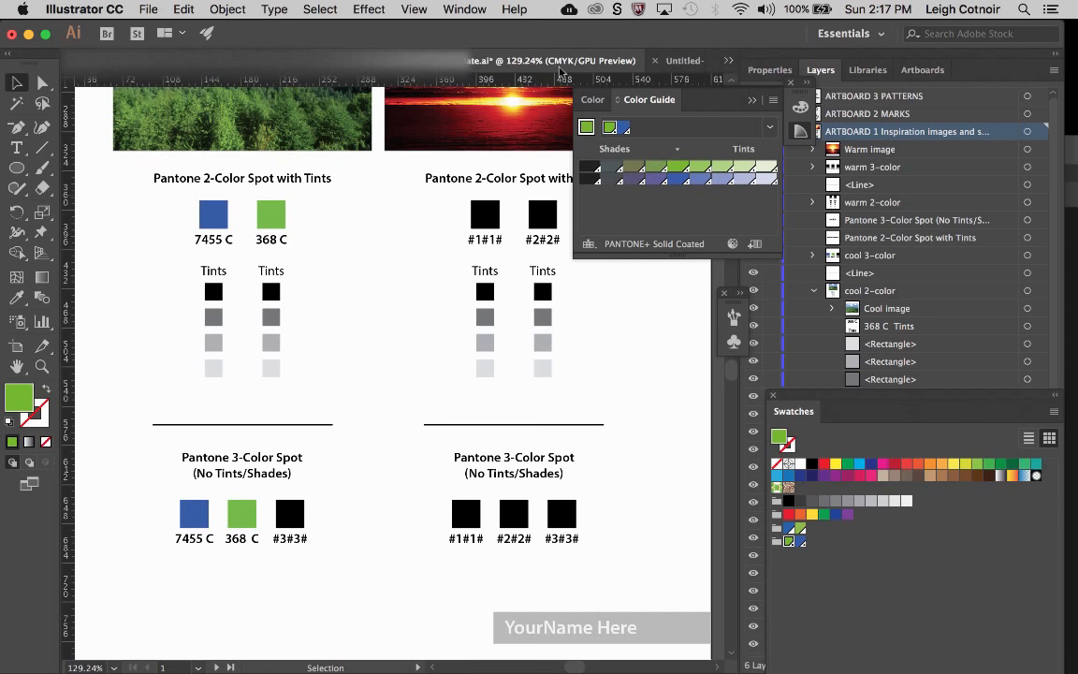
click(451, 8)
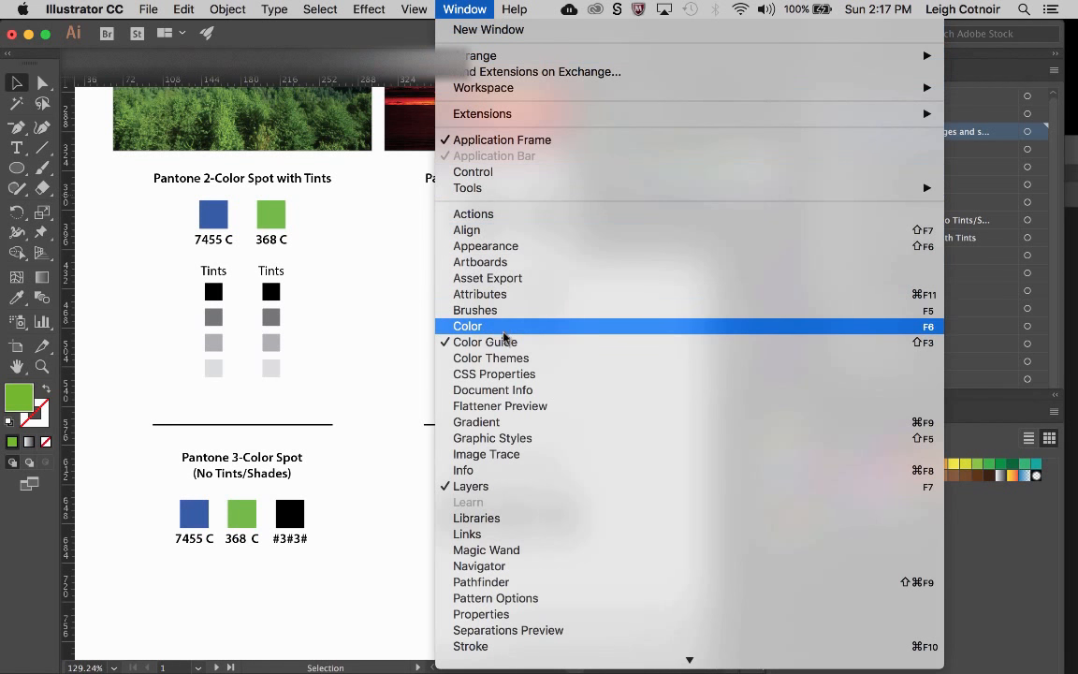
click(459, 341)
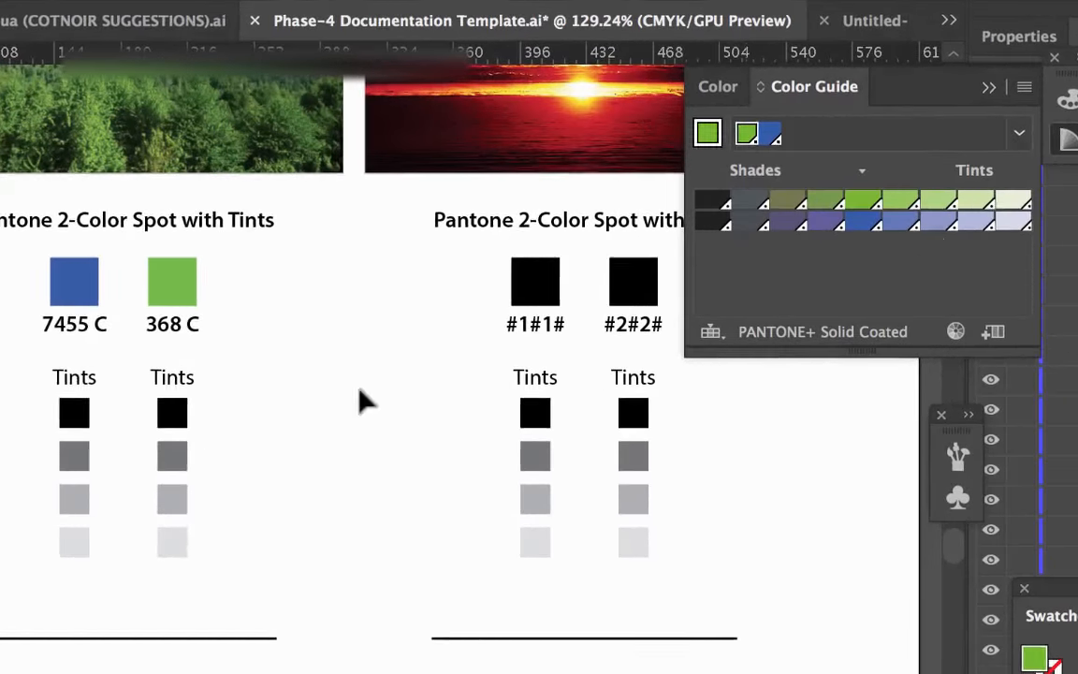
Fill the four tint squares under 7455 C with the Color Guide's blue tints, from the darkest tint down to the lightest.
click(76, 420)
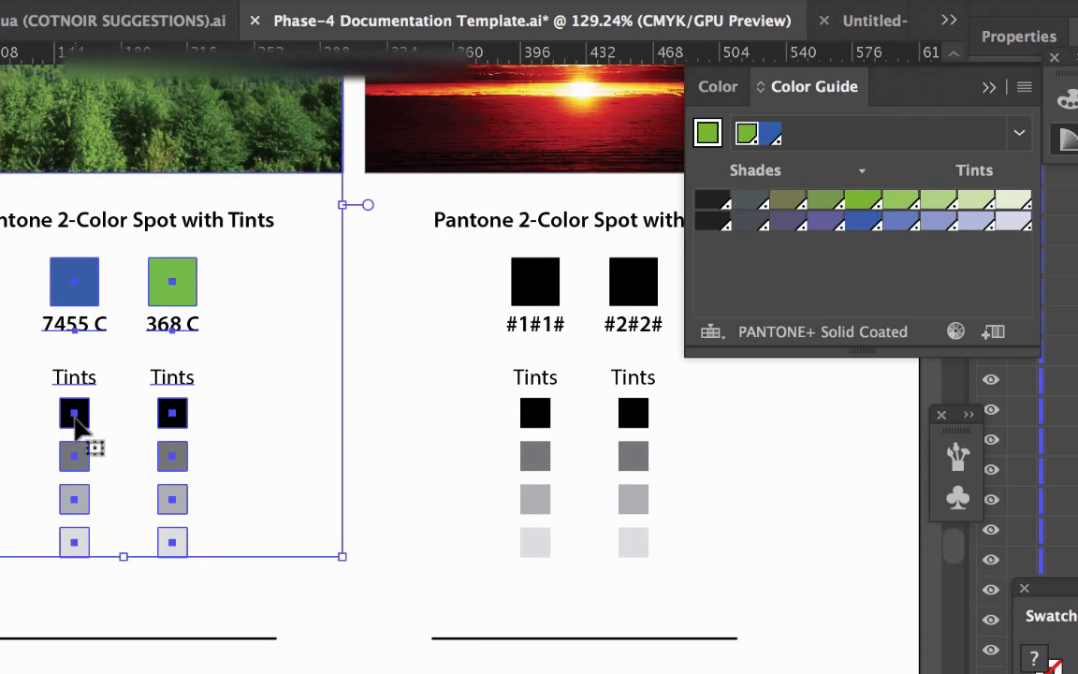
double_click(76, 420)
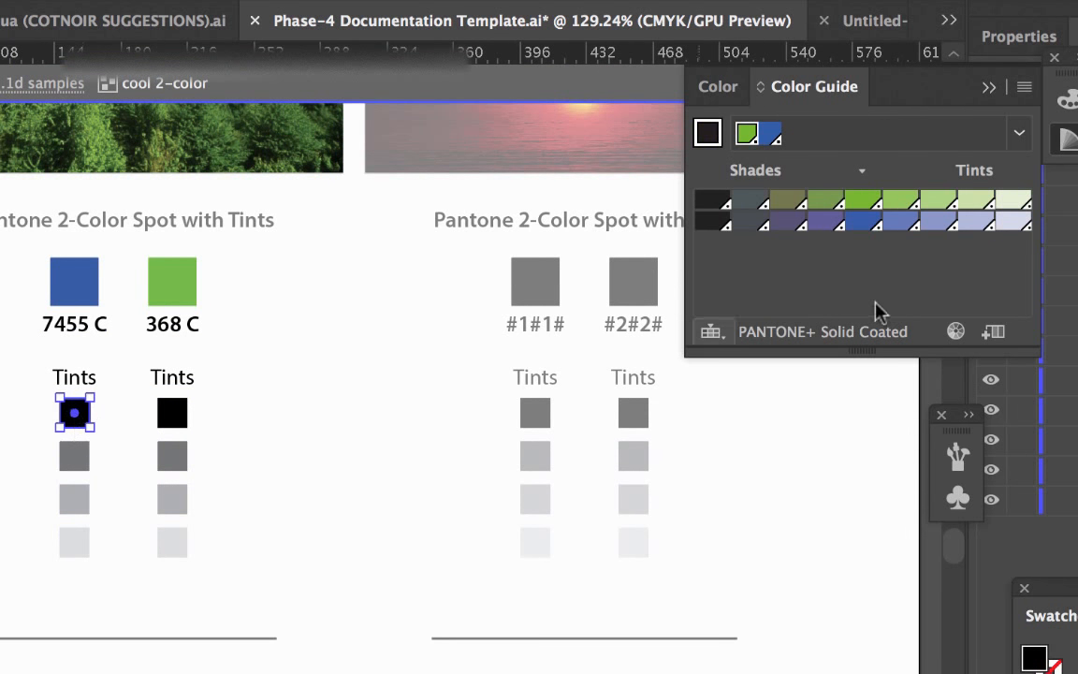
click(902, 224)
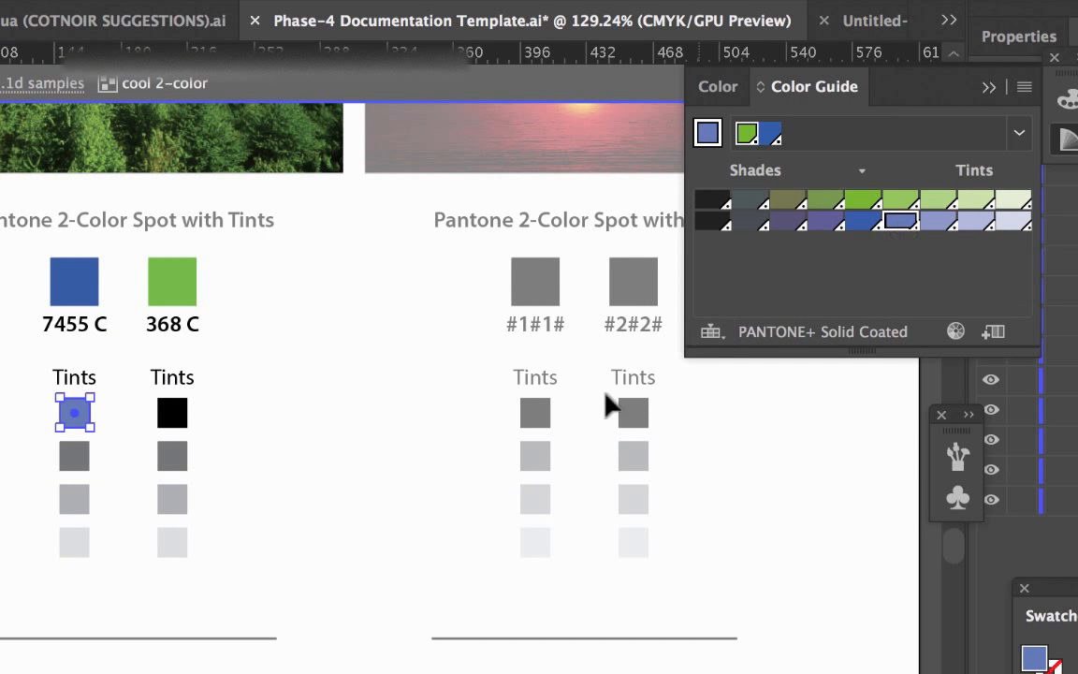
click(75, 459)
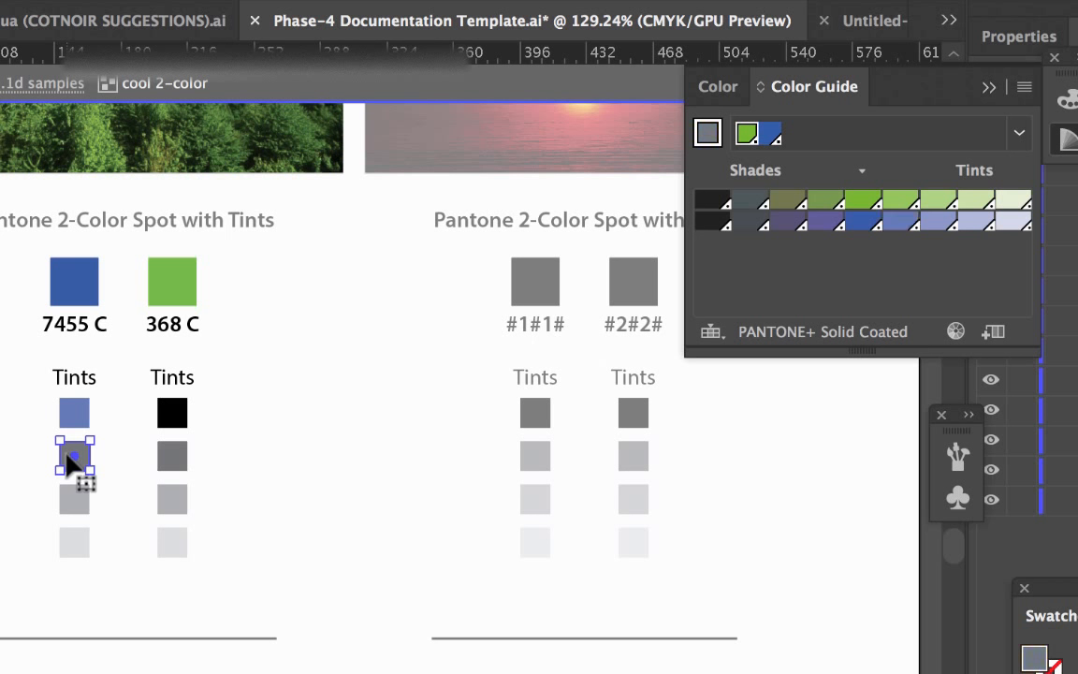
click(938, 222)
click(74, 501)
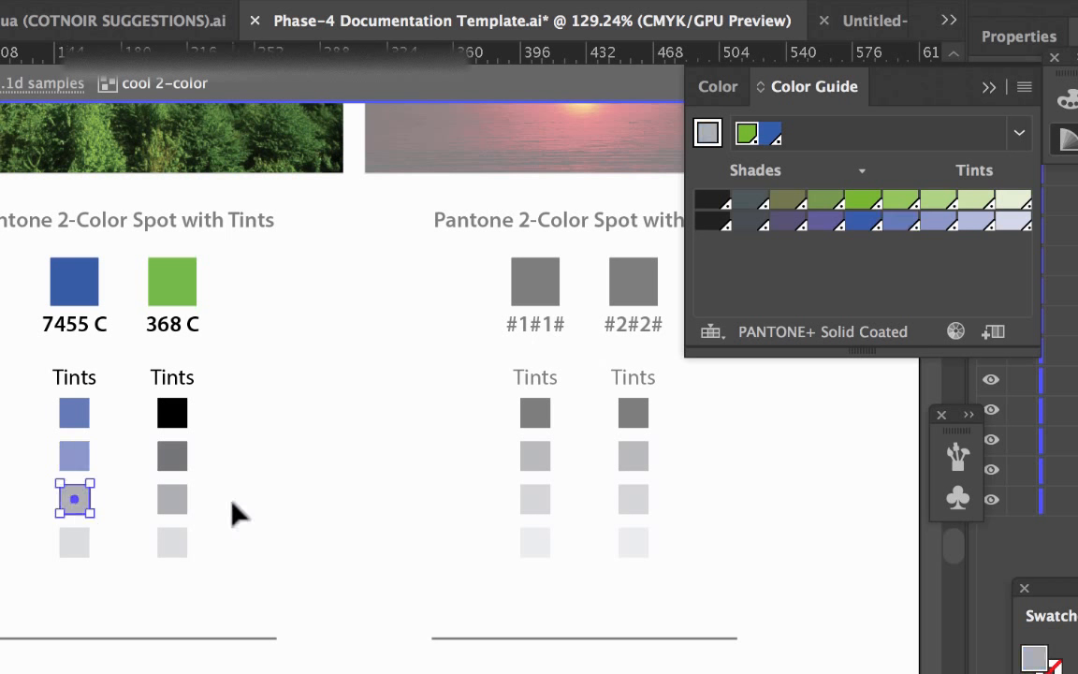
click(975, 222)
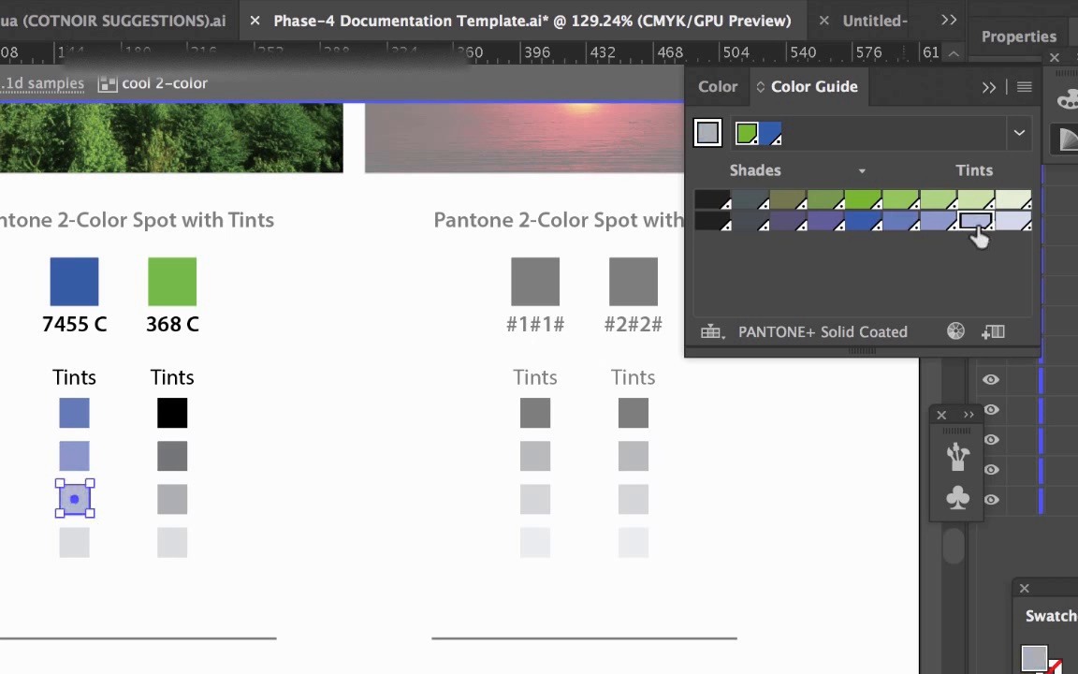
click(75, 547)
click(1013, 222)
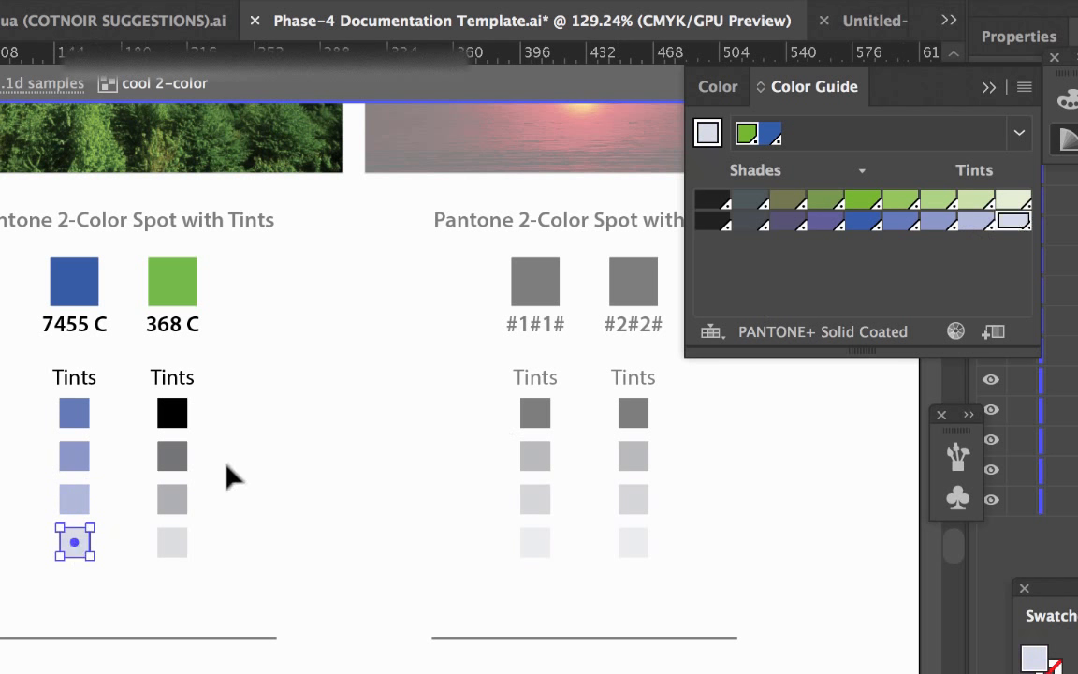
Fill the four tint squares under 368 C with the Color Guide's green tints from darkest to lightest, then exit isolation mode.
click(175, 413)
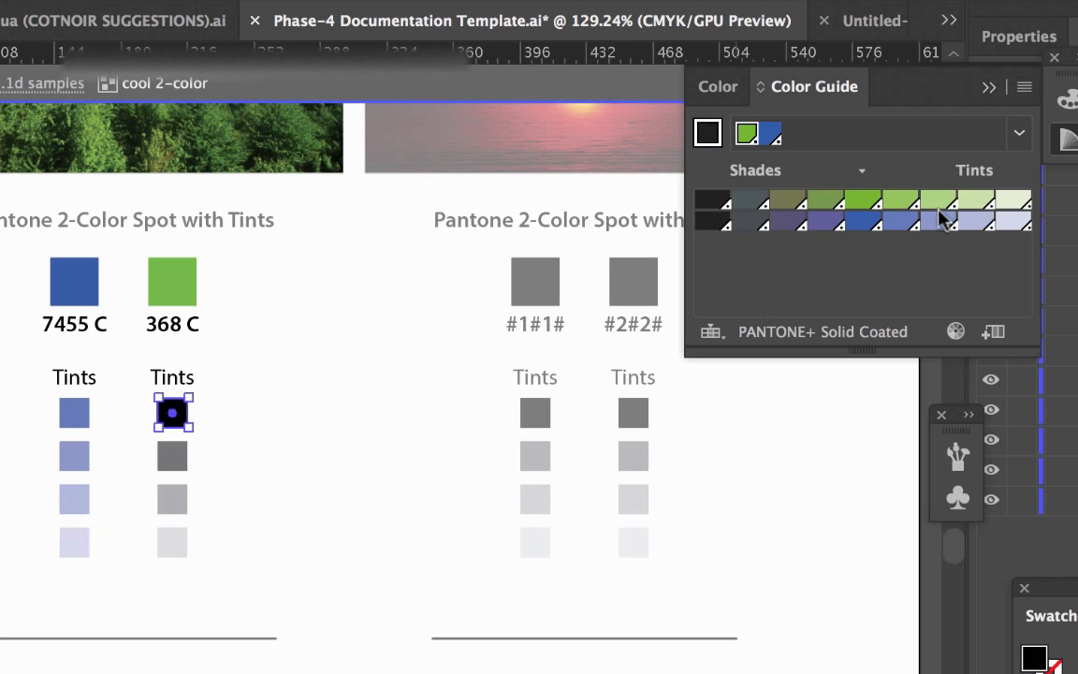
click(902, 201)
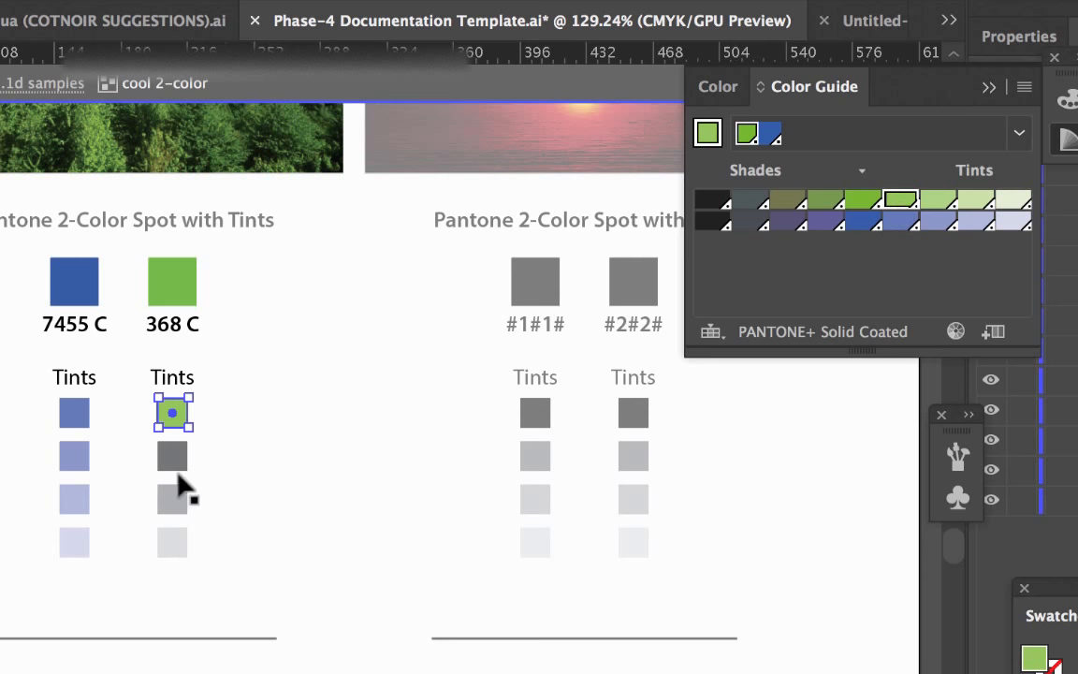
click(172, 456)
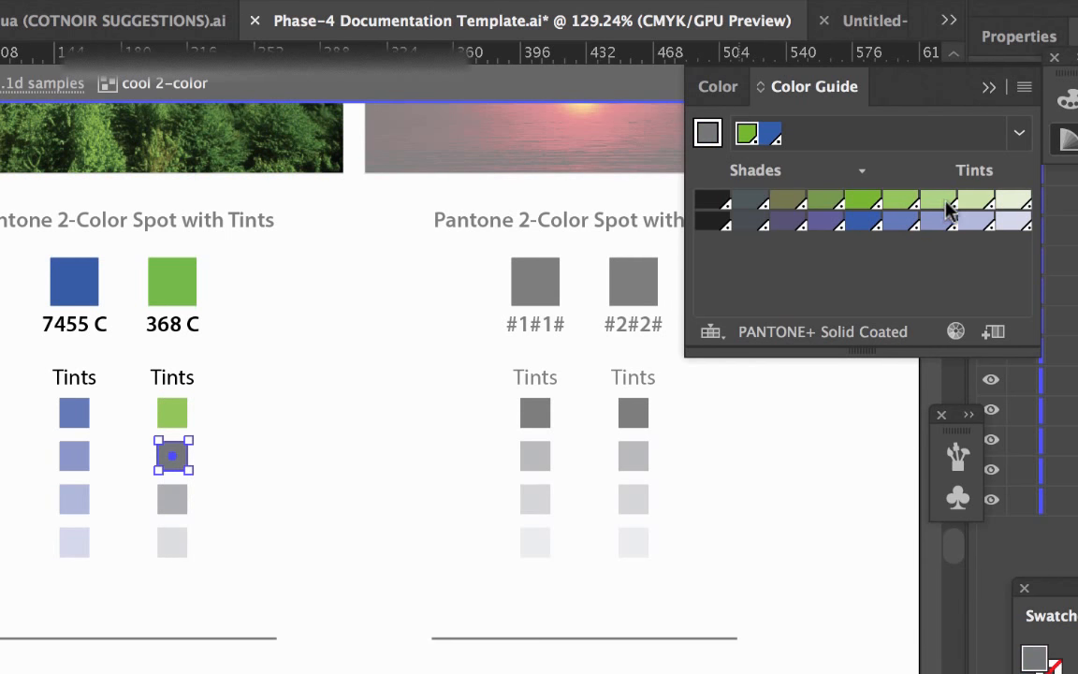
click(941, 201)
click(172, 499)
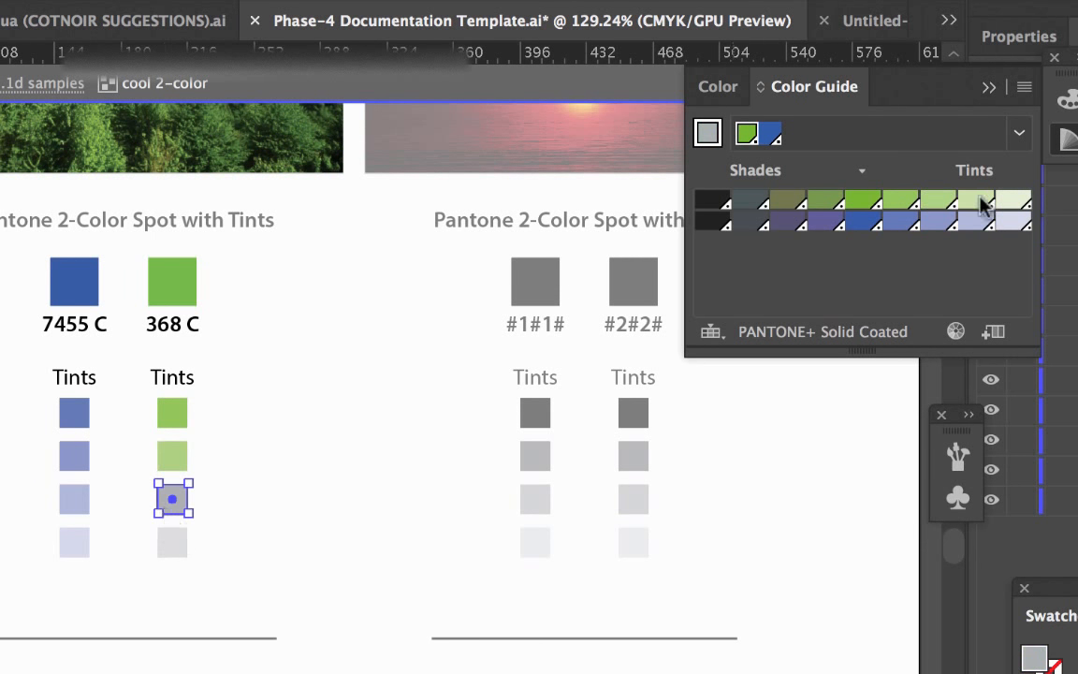
click(979, 202)
click(174, 543)
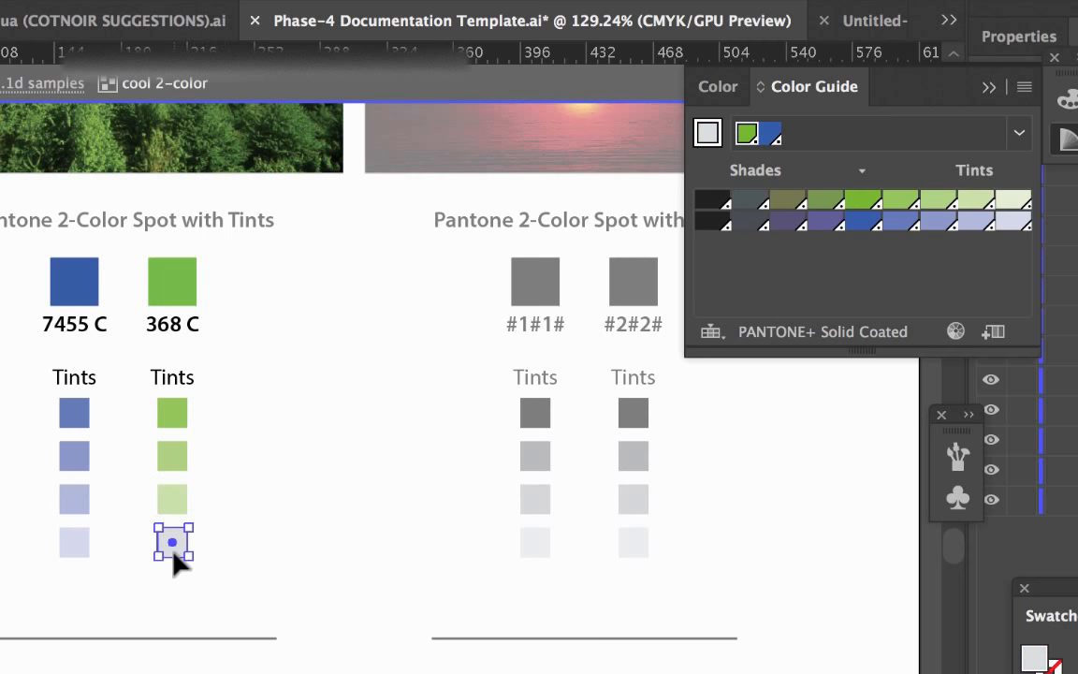
click(1012, 199)
click(387, 542)
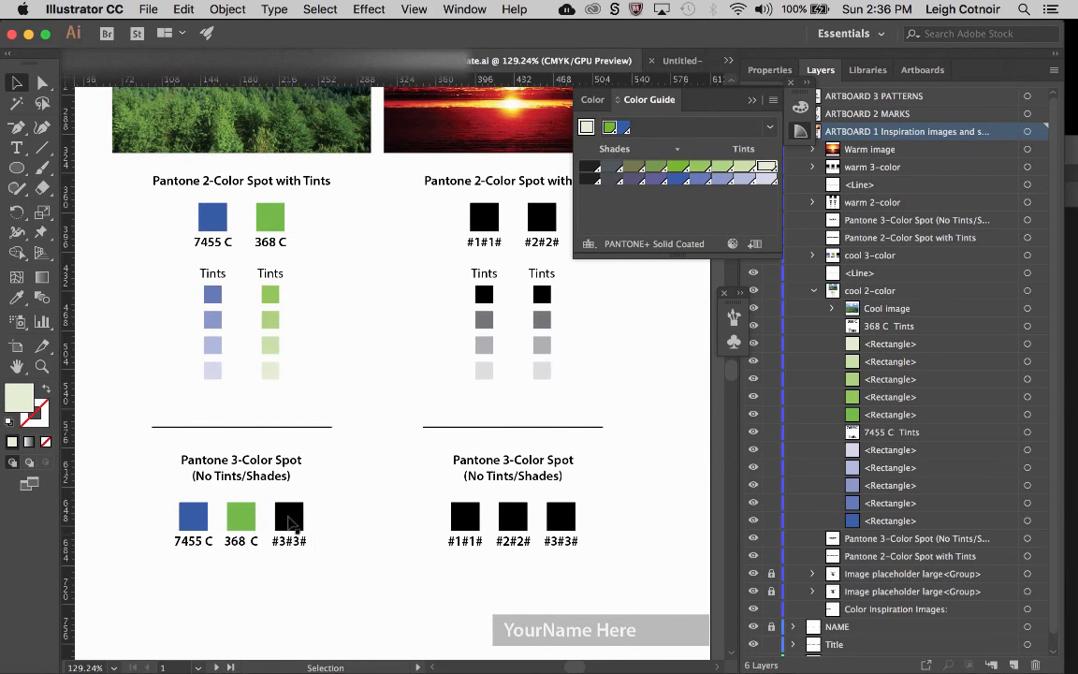
Isolate the cool 3-color group and select its third square, labeled #3#3#.
click(290, 521)
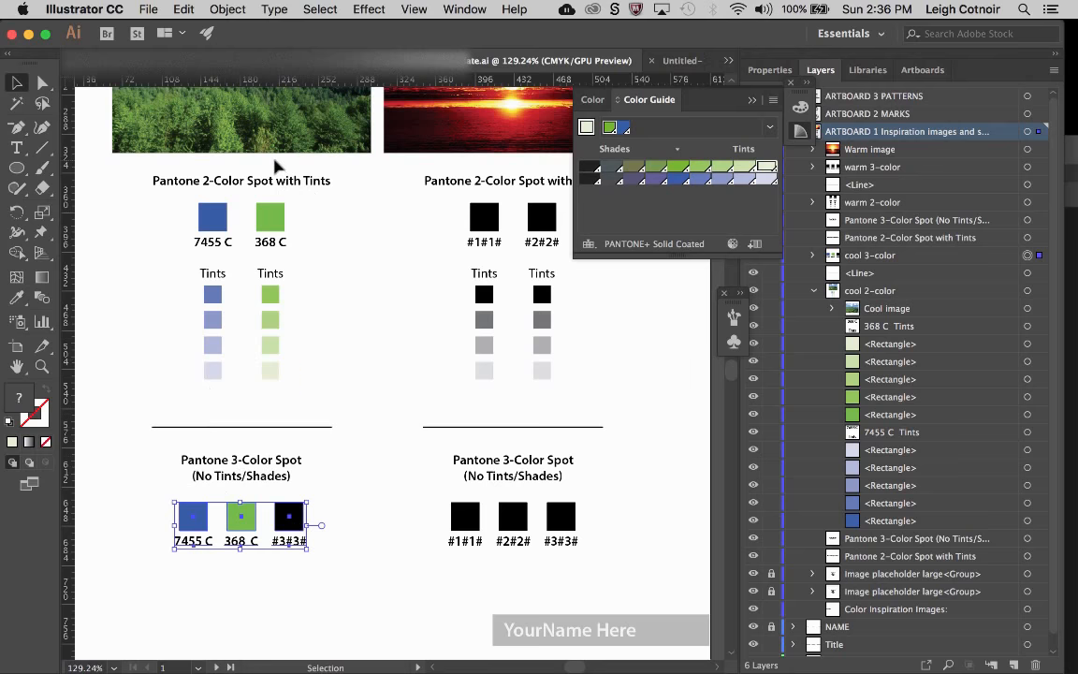
scroll(277, 165, up, 5)
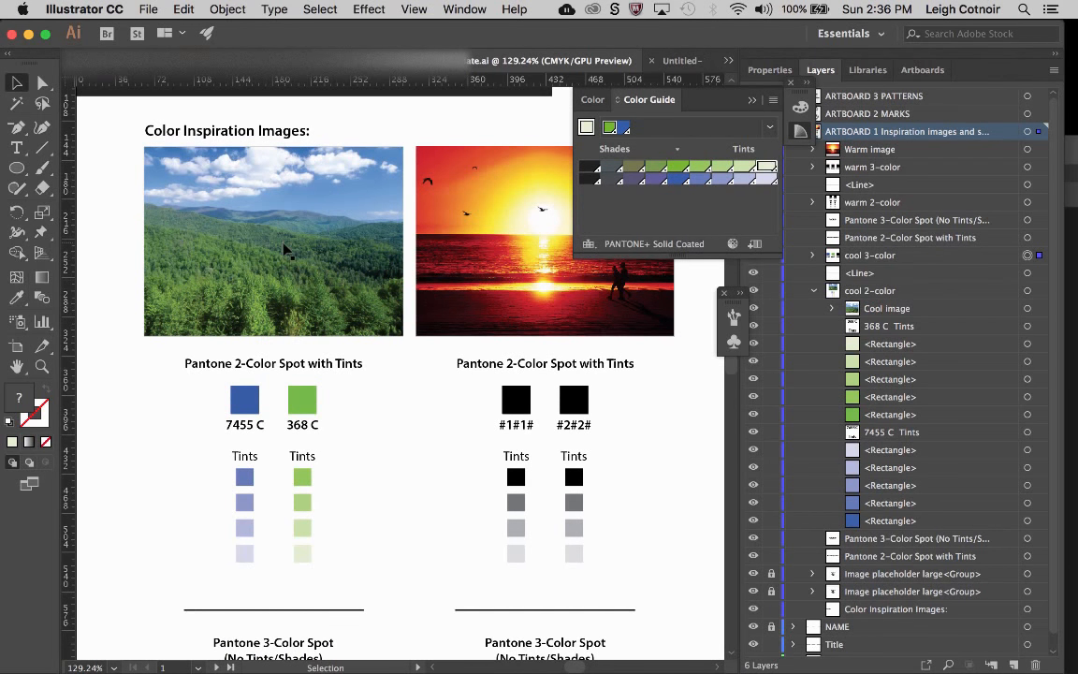
scroll(286, 250, down, 3)
scroll(285, 251, up, 1)
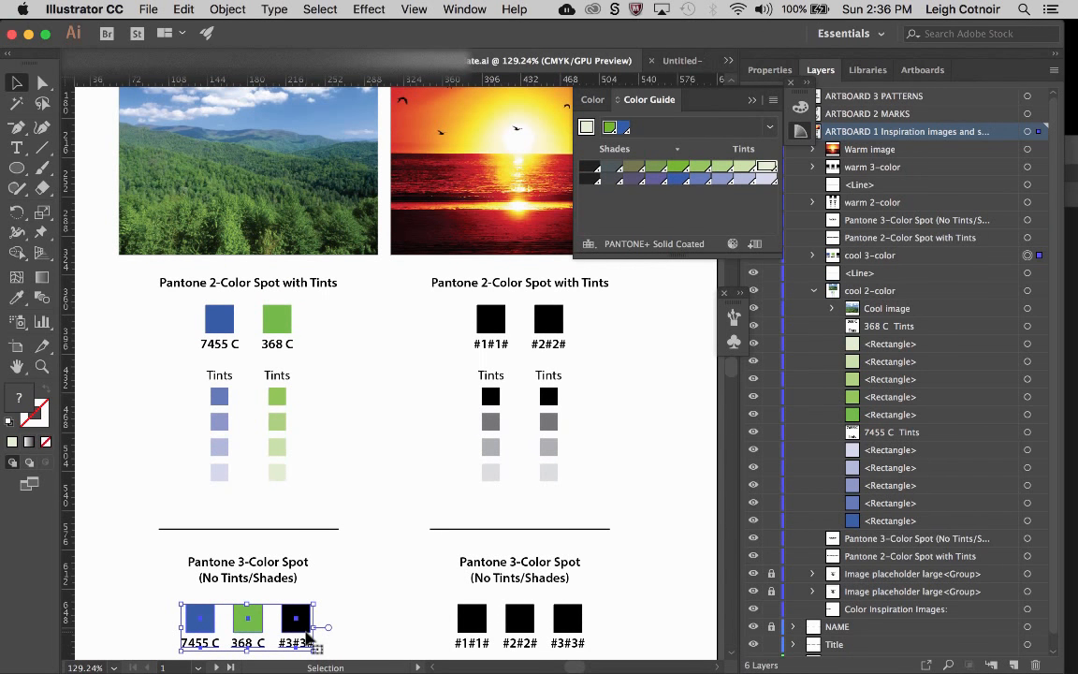
click(339, 602)
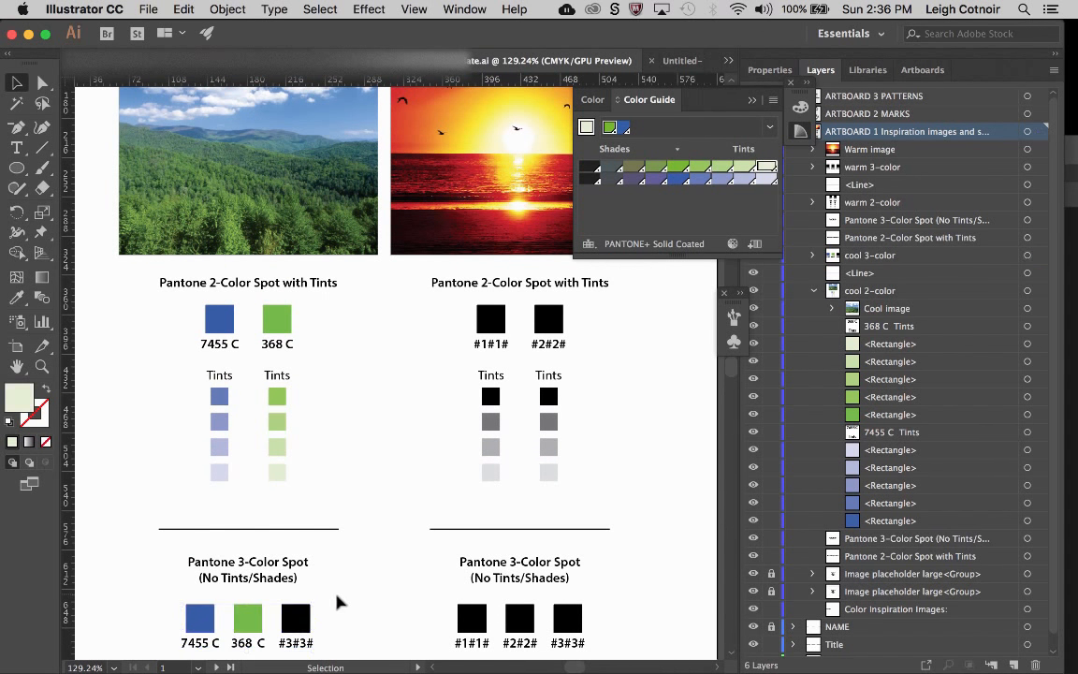
double_click(293, 628)
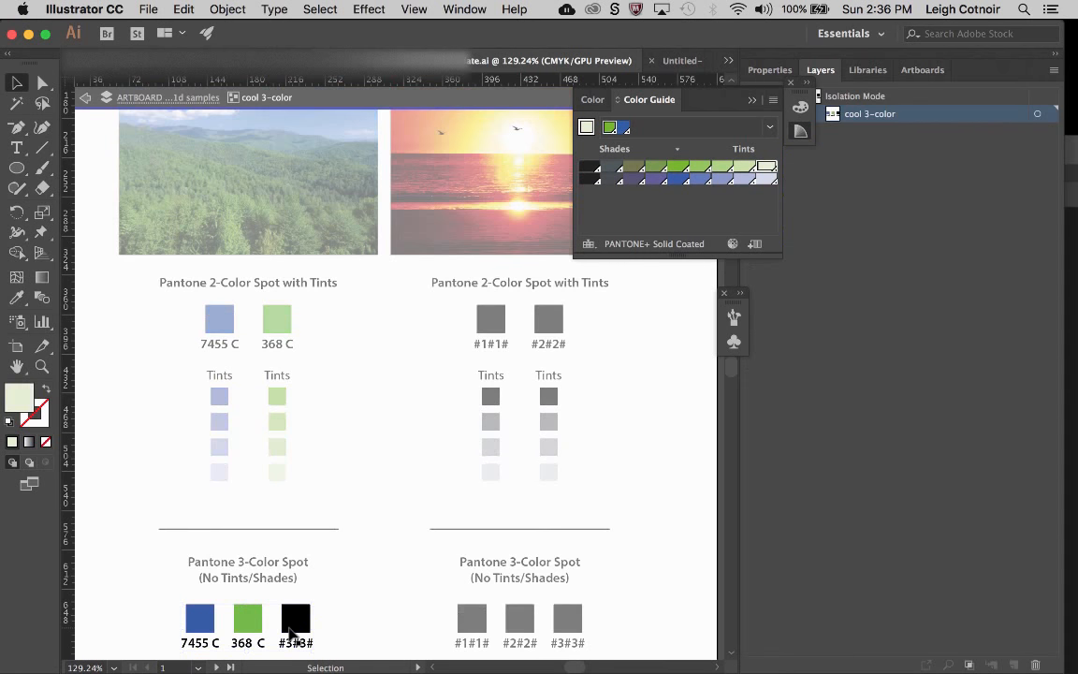
click(293, 633)
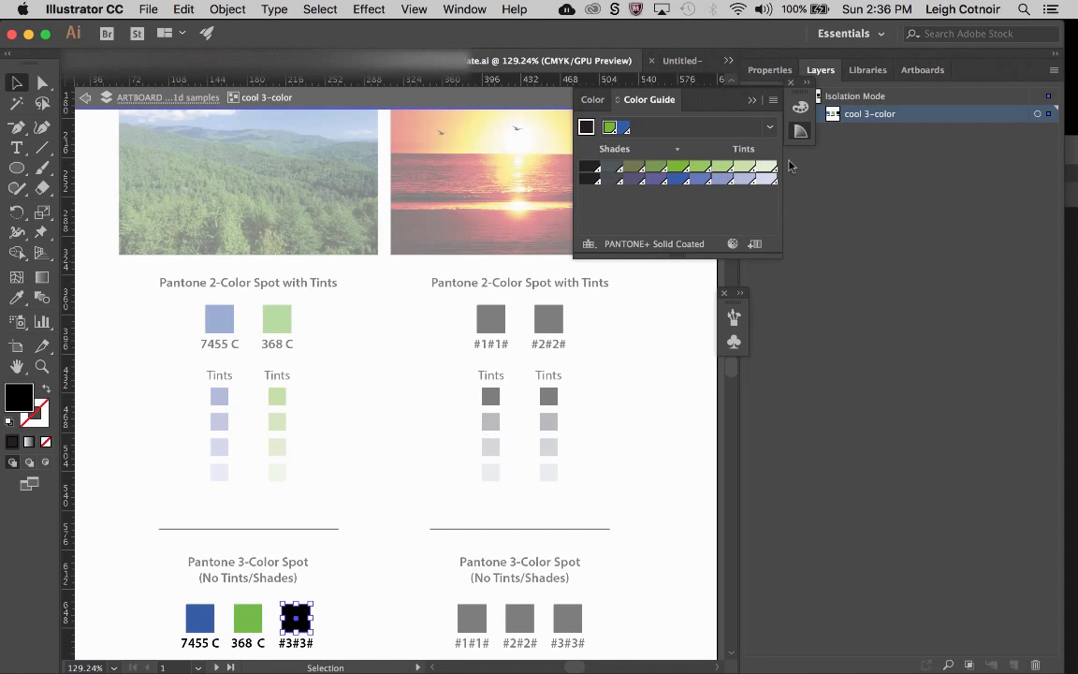
Replace the Color Guide with an enlarged Swatches panel and fill the third square with the green Pantone swatch.
click(752, 100)
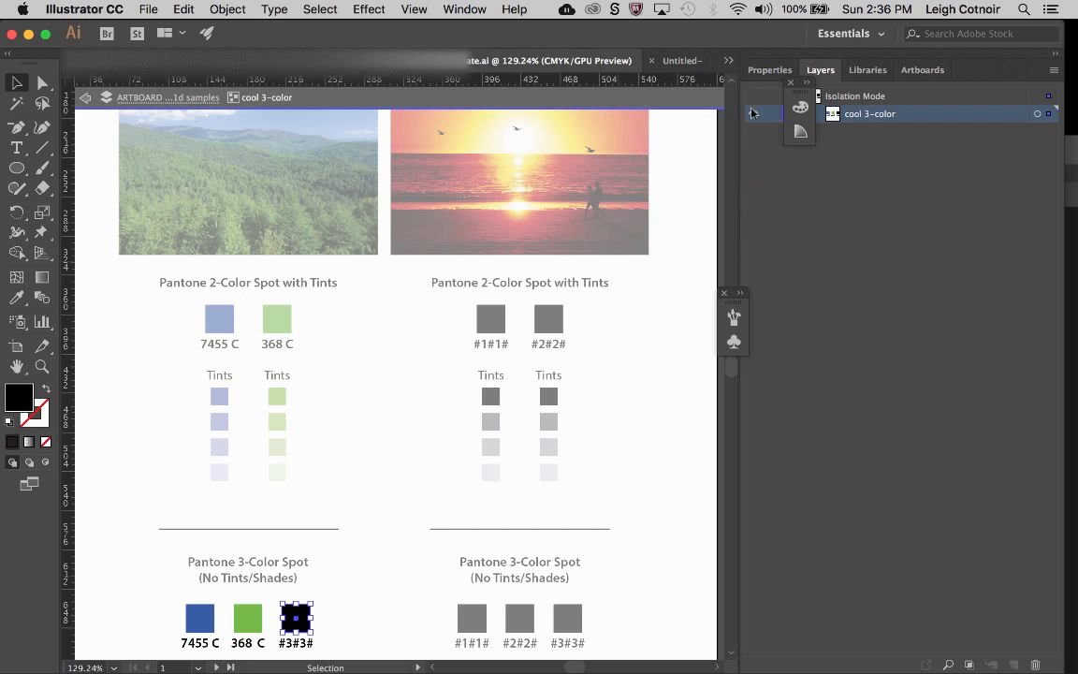
click(455, 10)
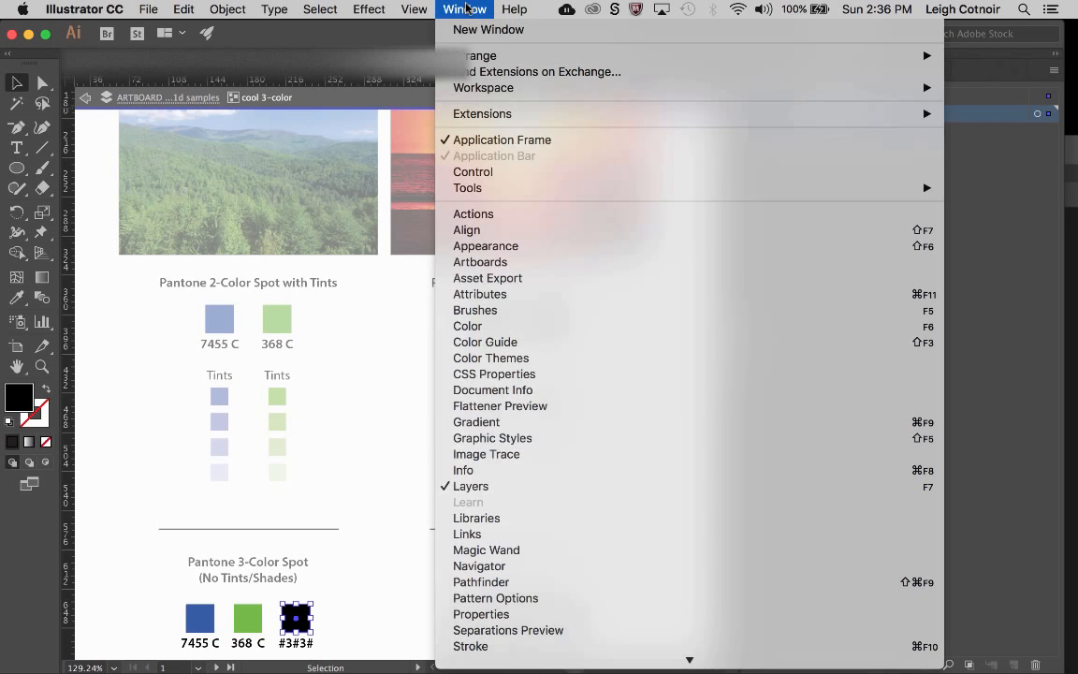
click(505, 570)
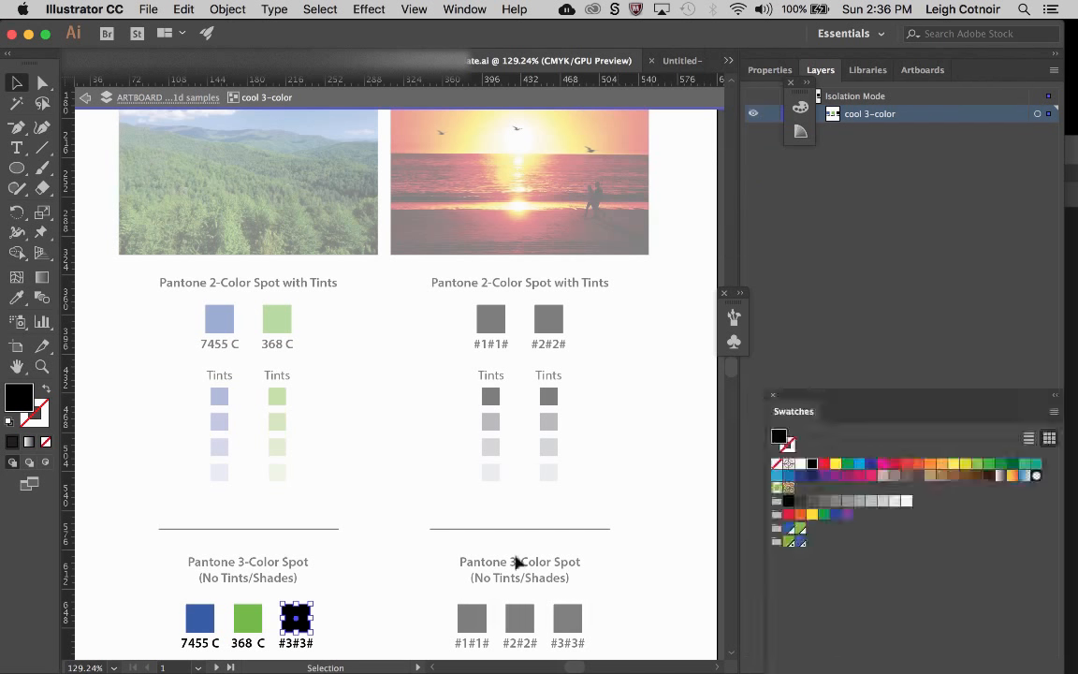
drag(869, 395, 729, 210)
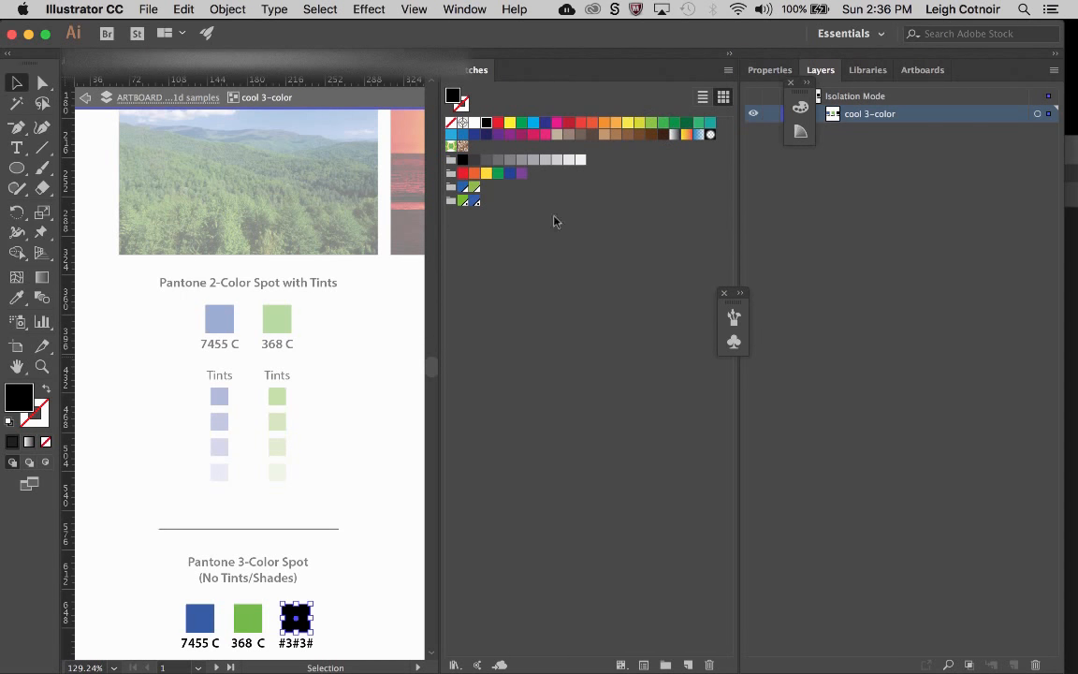
click(463, 202)
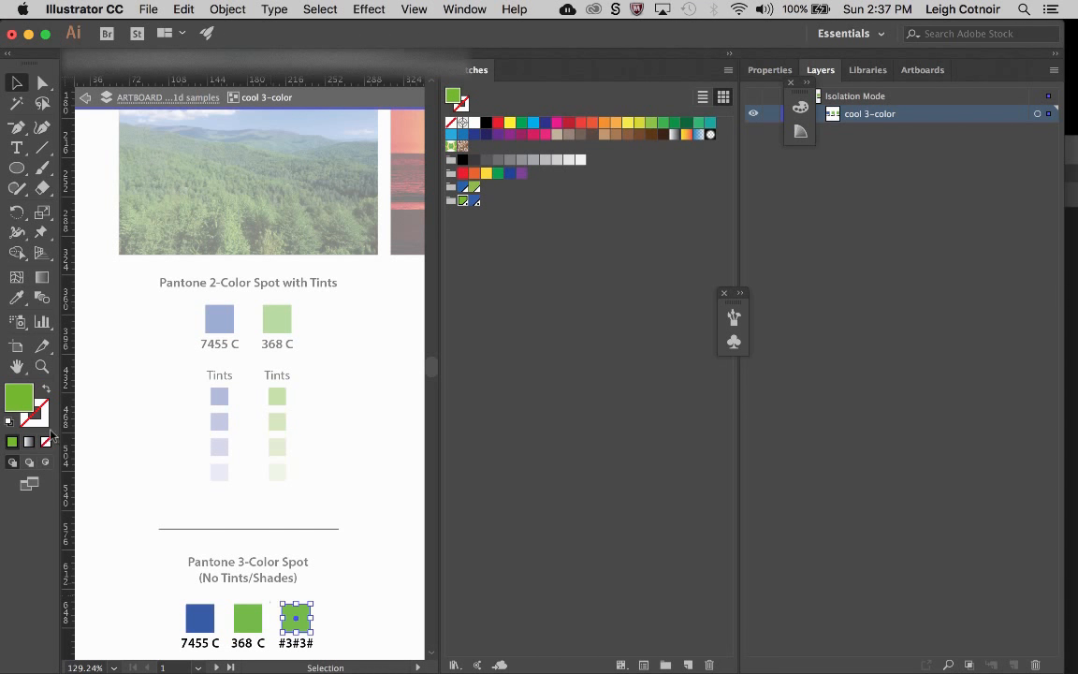
Darken the third square's green fill in the Color Picker to a muted gray-green, hex 3D4235.
double_click(18, 401)
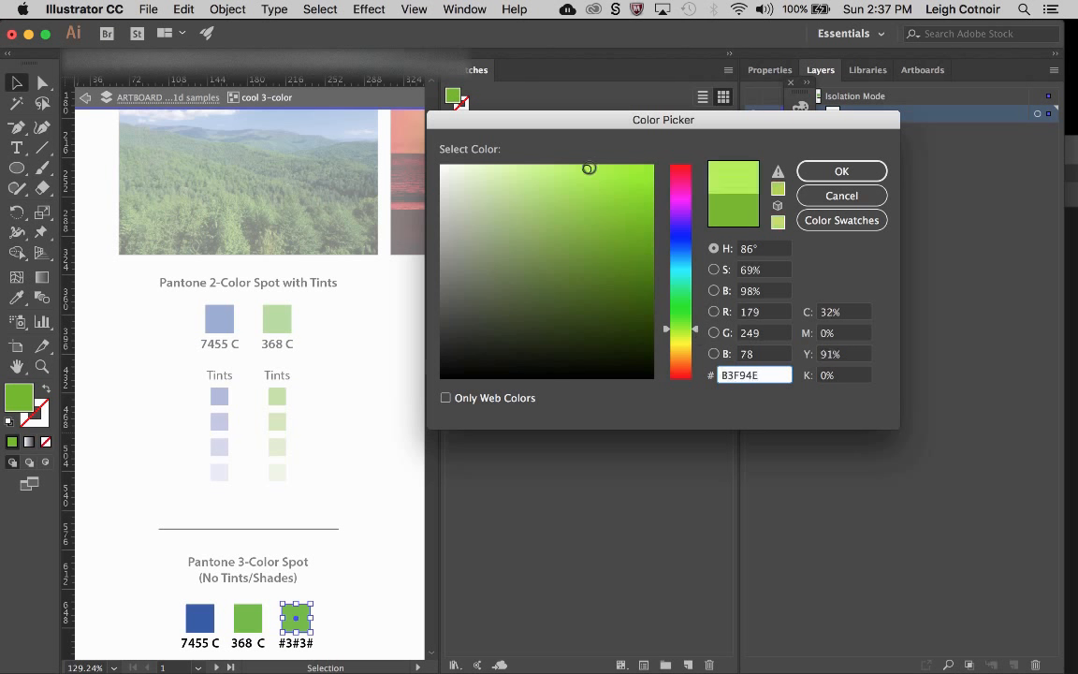
mouse_move(589, 169)
mouse_down()
mouse_move(611, 165)
mouse_move(590, 163)
mouse_up()
click(582, 321)
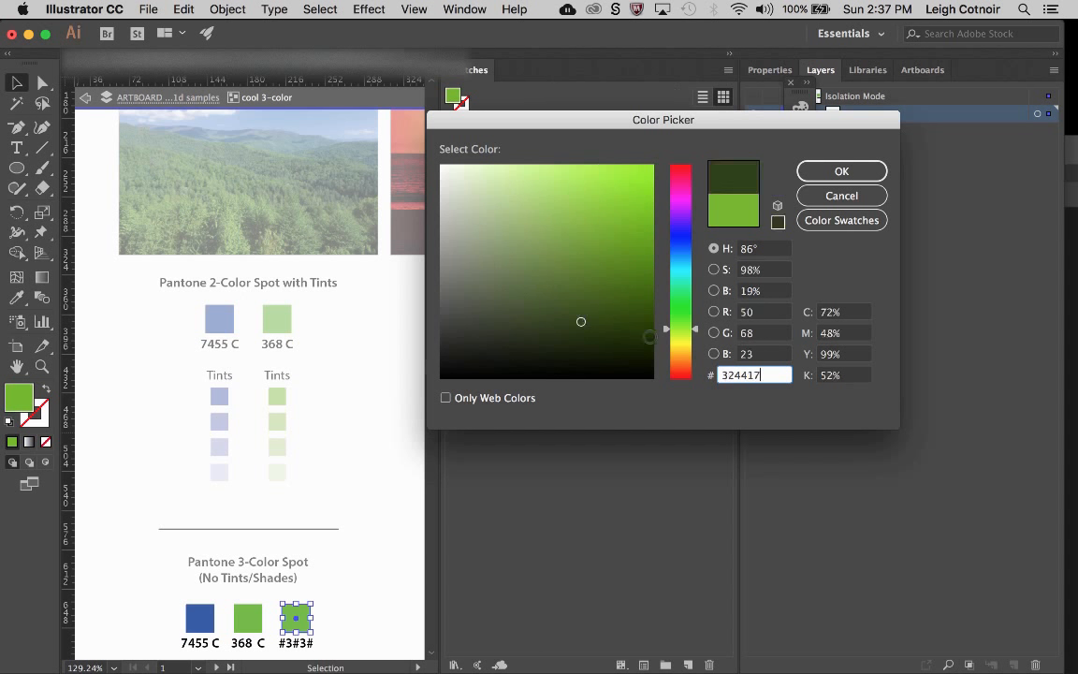
click(649, 338)
click(649, 309)
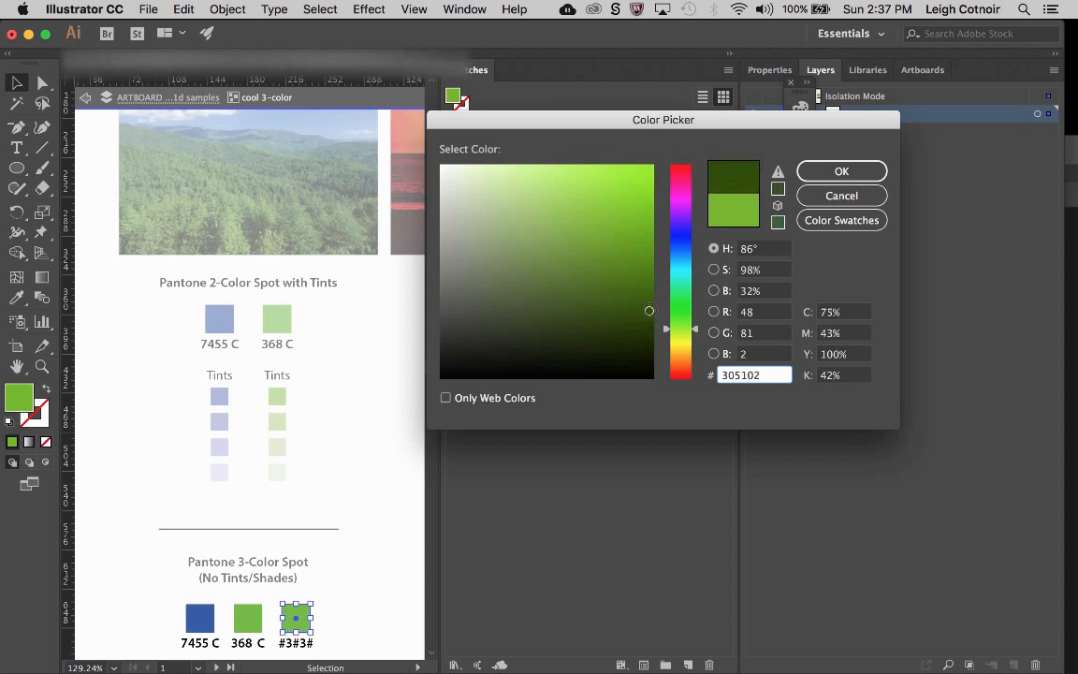
click(538, 327)
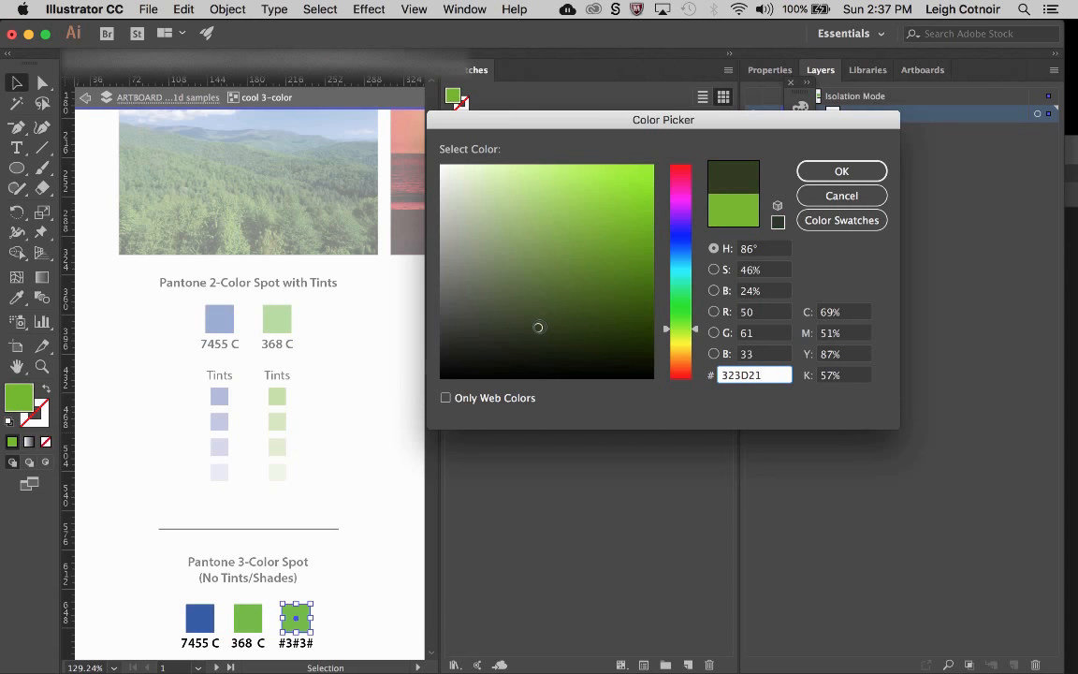
click(504, 314)
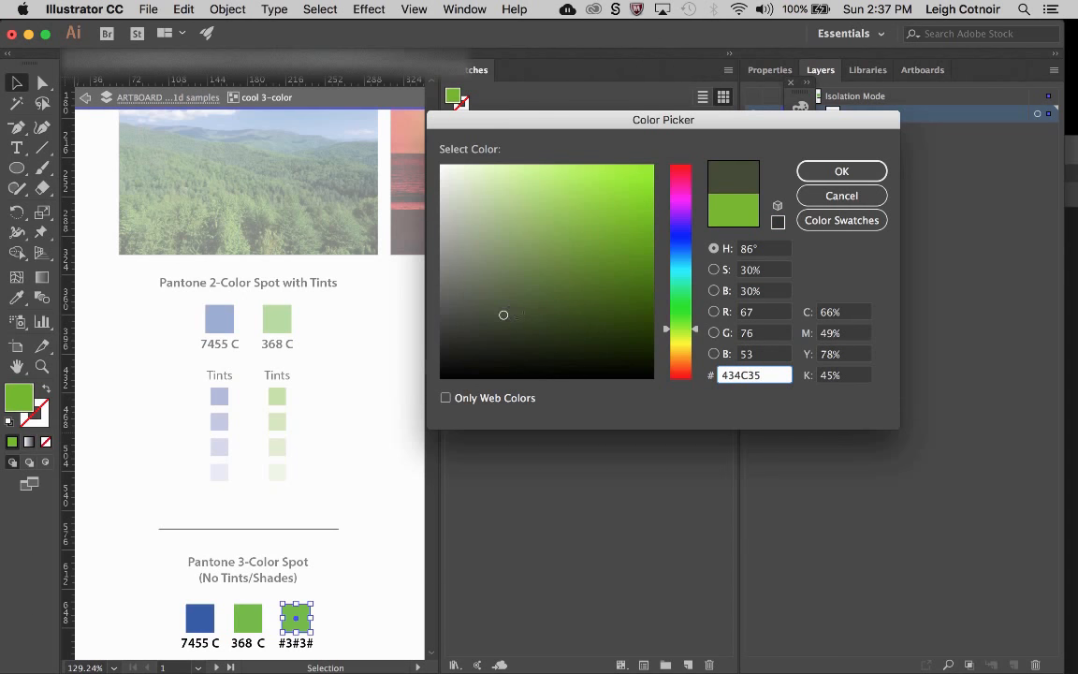
click(521, 311)
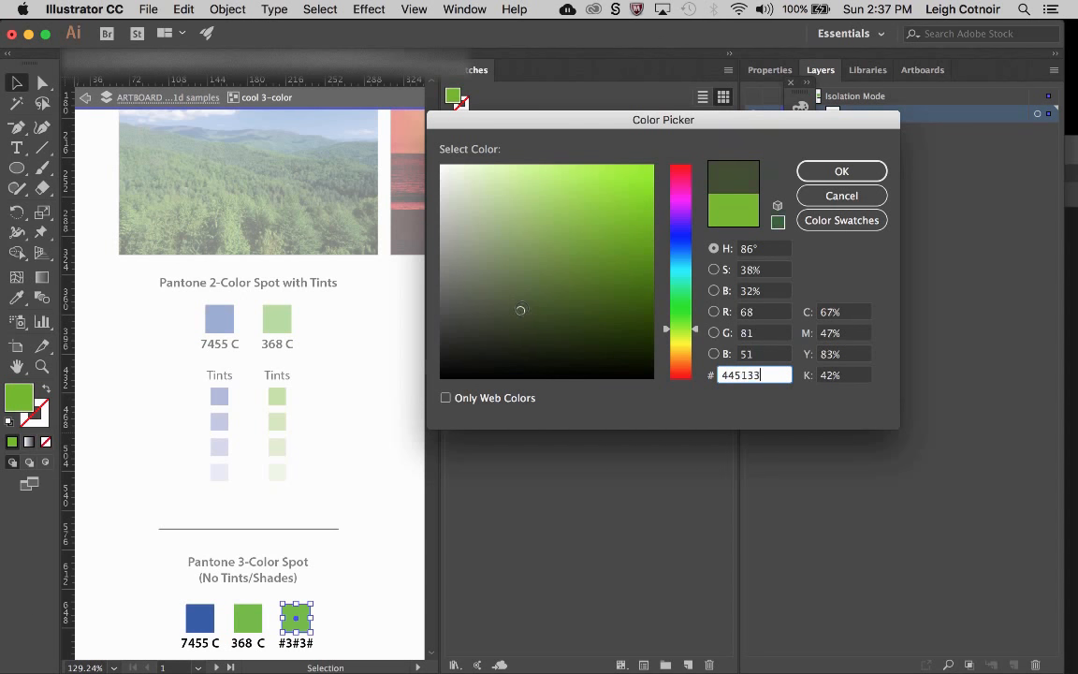
click(498, 312)
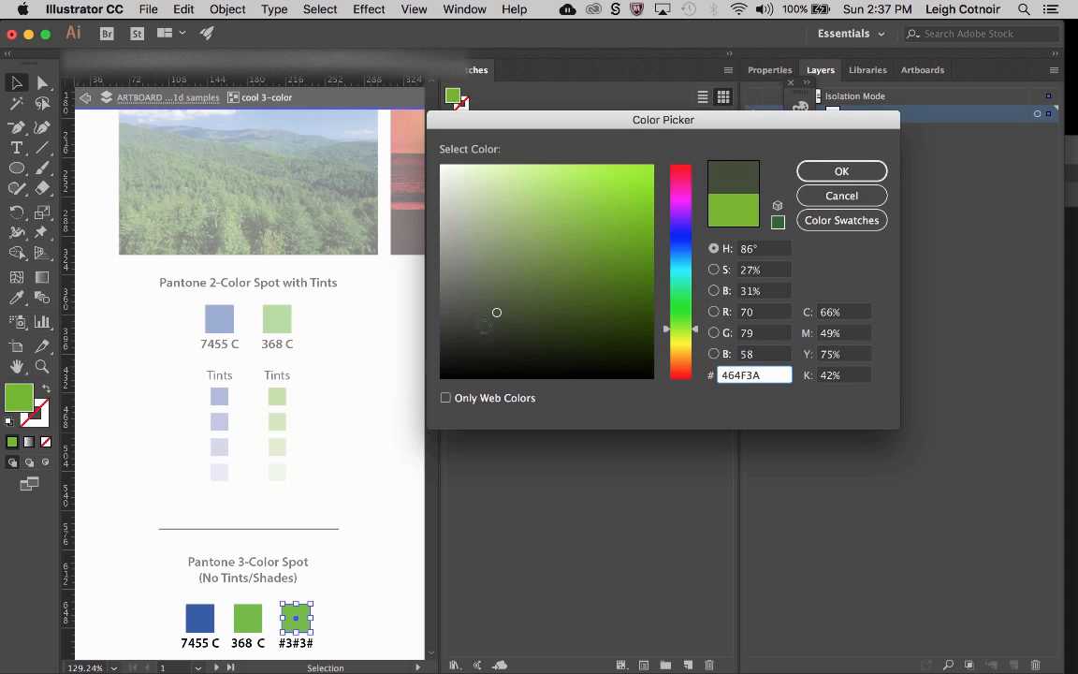
click(484, 323)
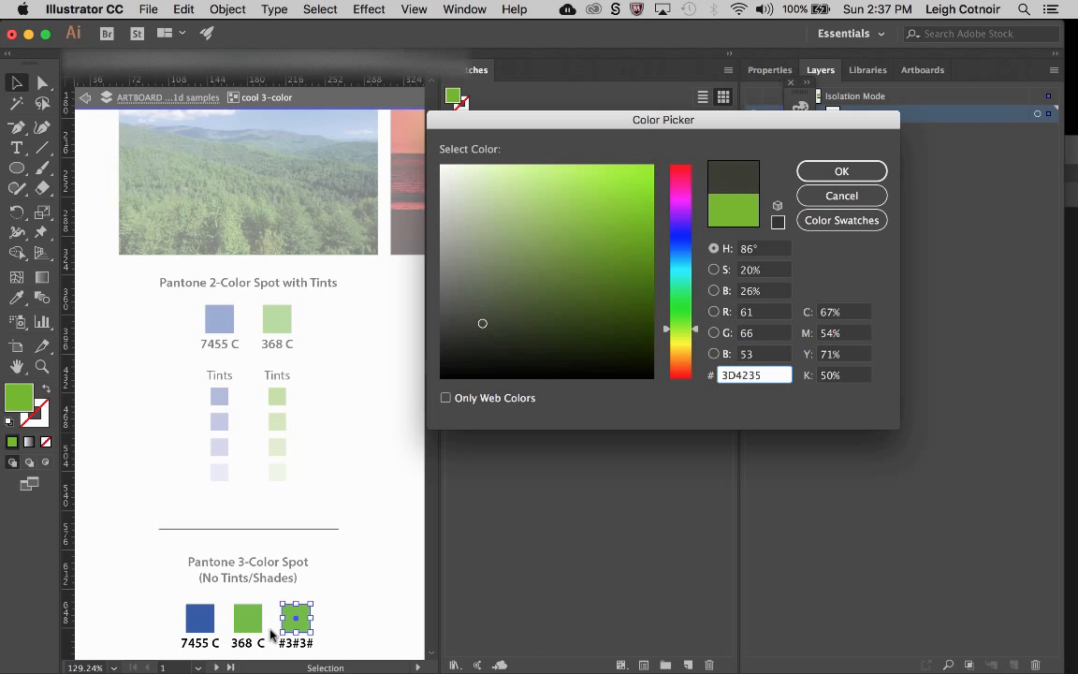
click(848, 173)
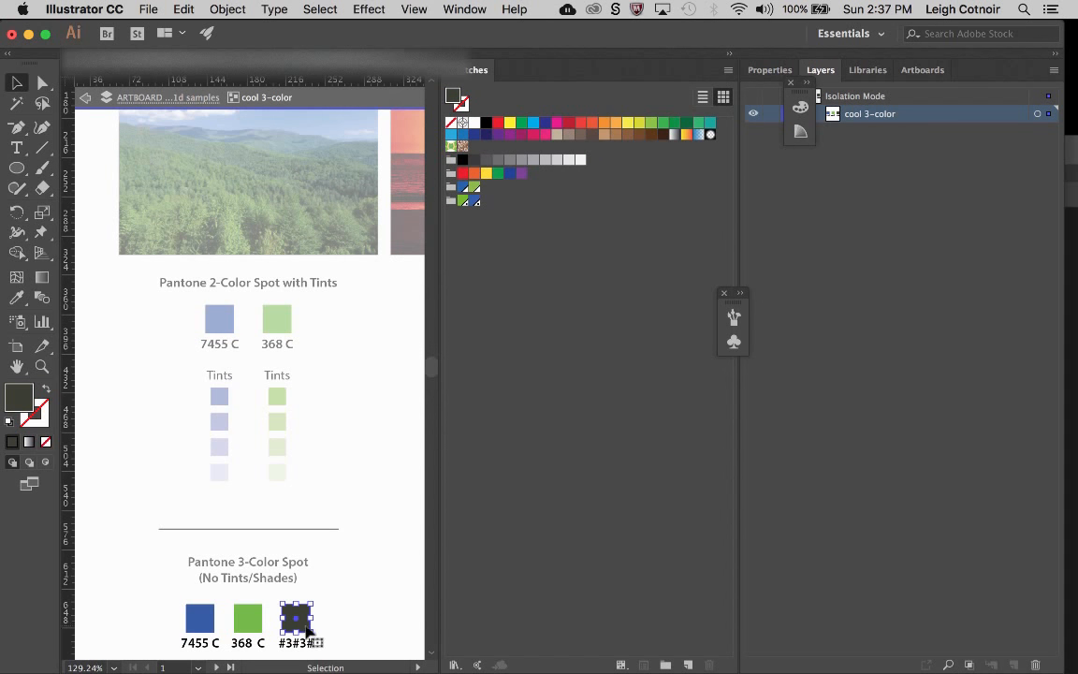
Change the third square's fill to a dark olive green, hex 3B4723, in the Color Picker.
double_click(18, 395)
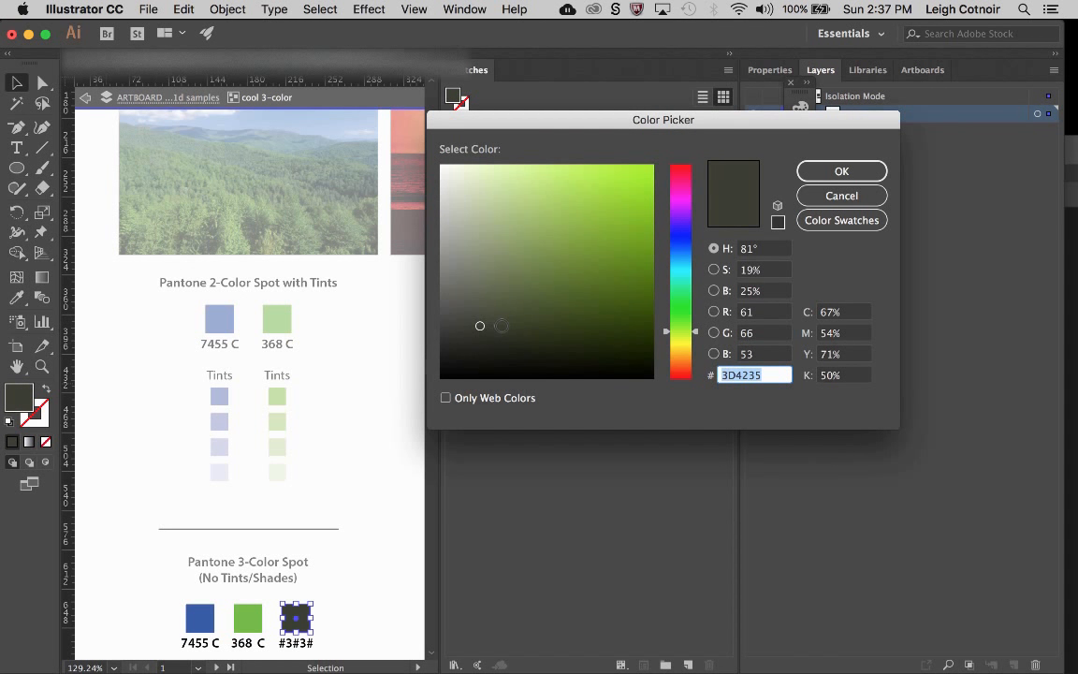
click(500, 327)
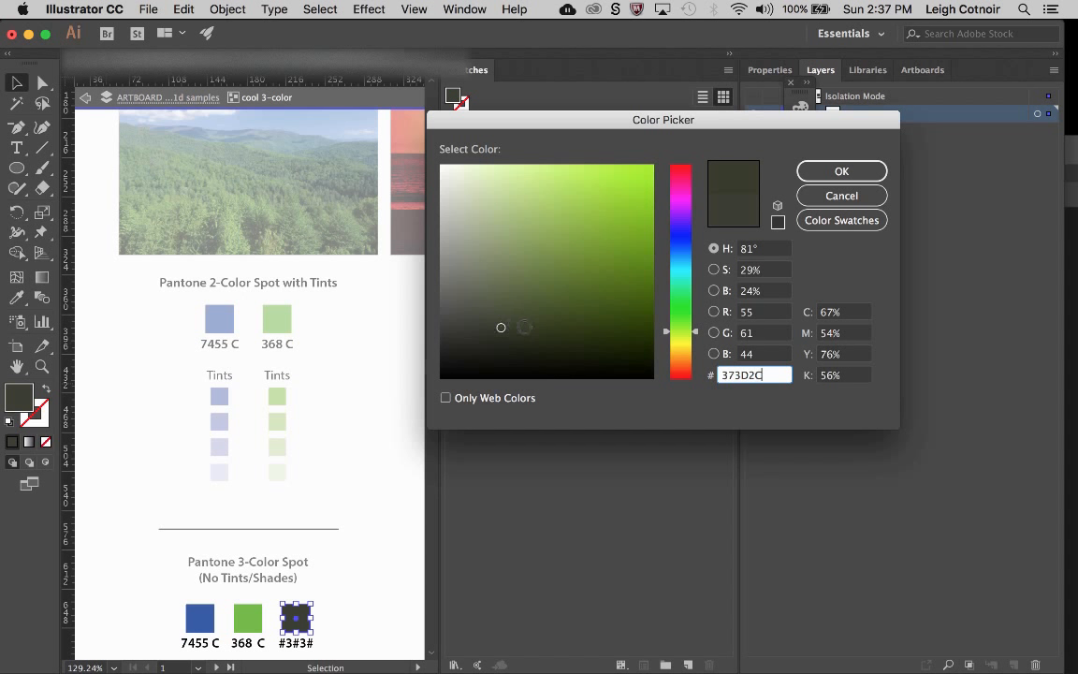
click(522, 327)
click(554, 330)
click(551, 315)
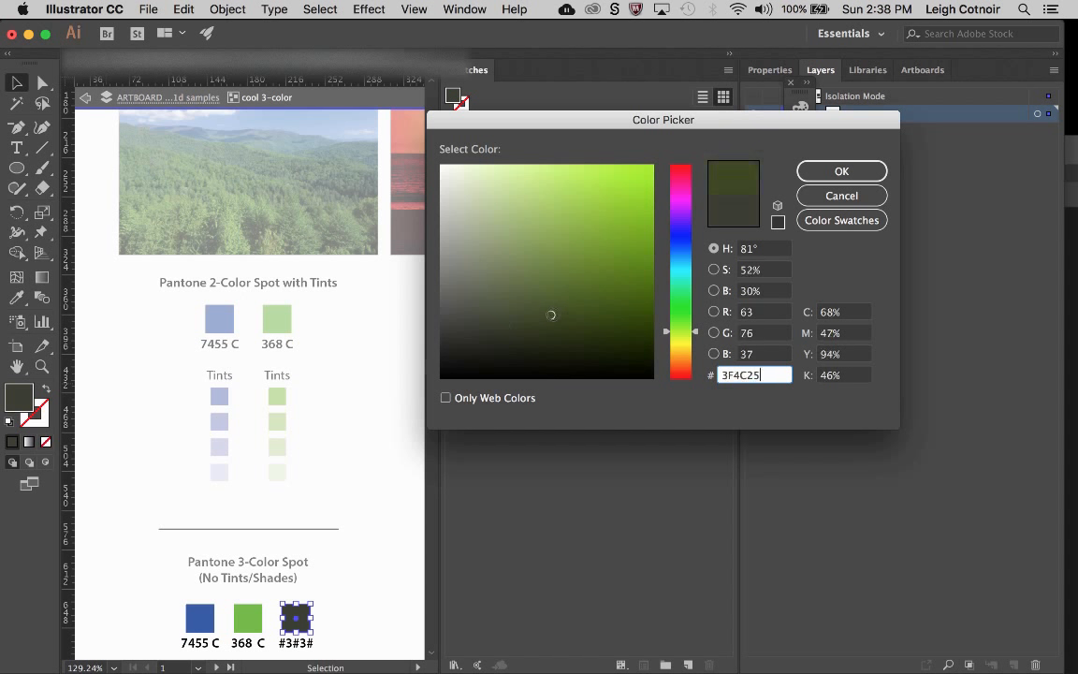
click(550, 301)
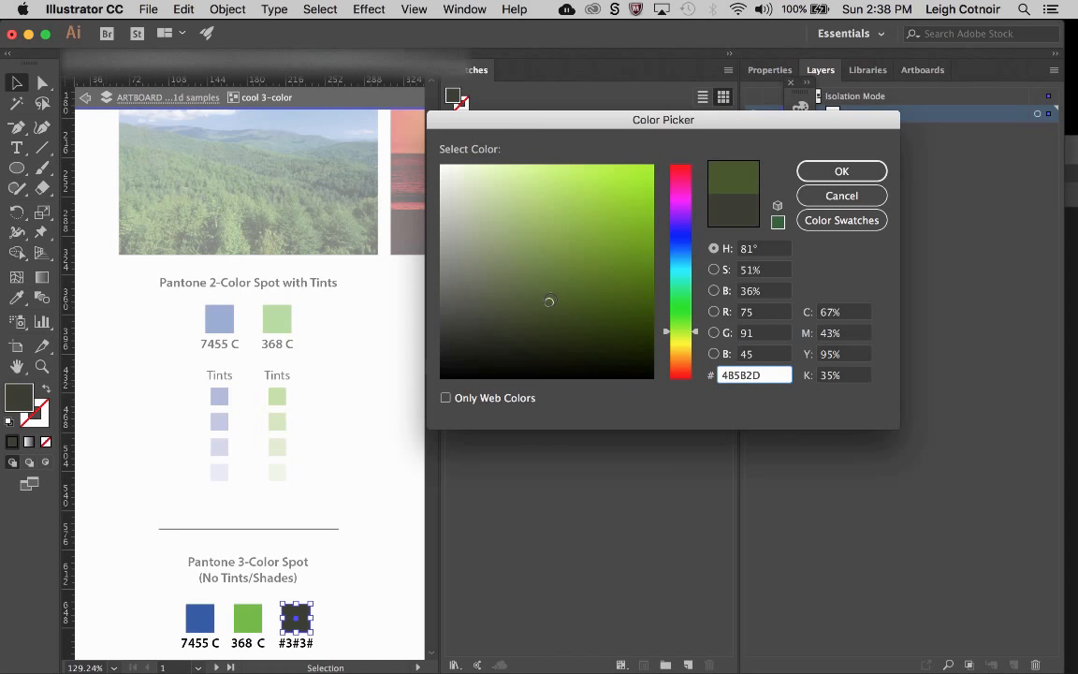
click(550, 319)
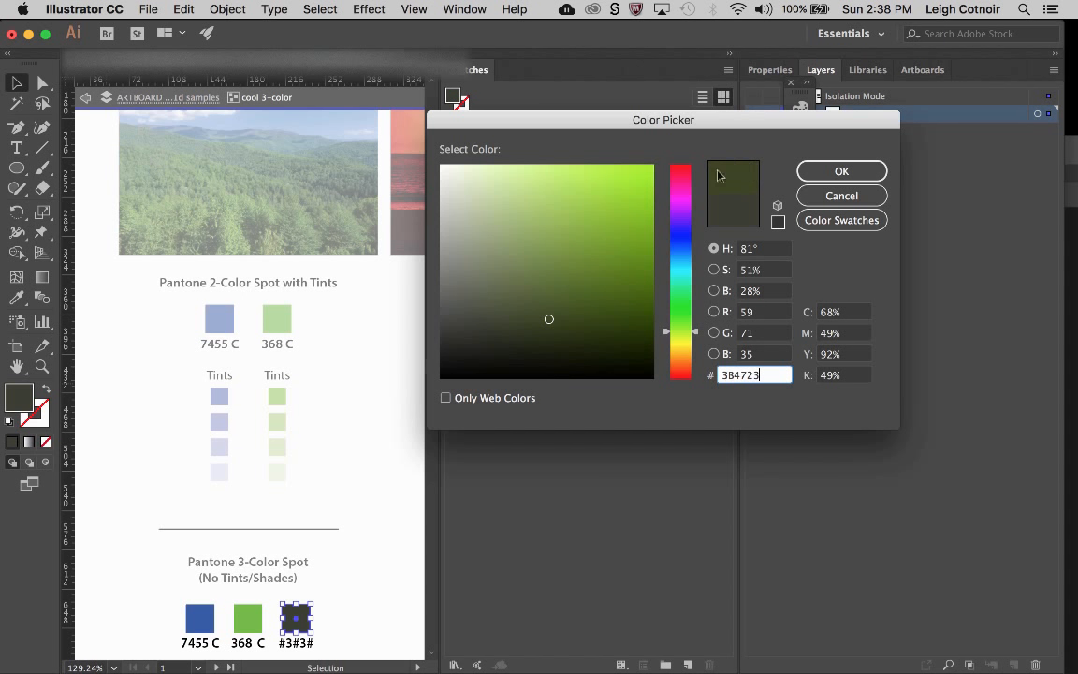
click(863, 172)
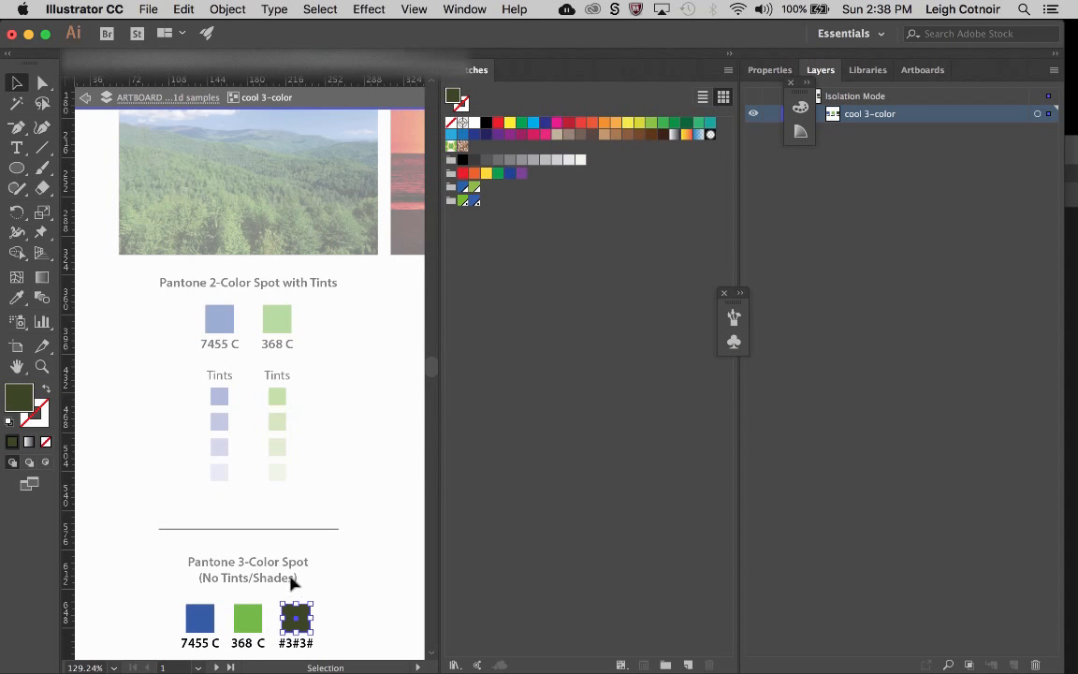
Save the third square's dark olive green fill as a new global process-color swatch in CMYK mode.
click(351, 599)
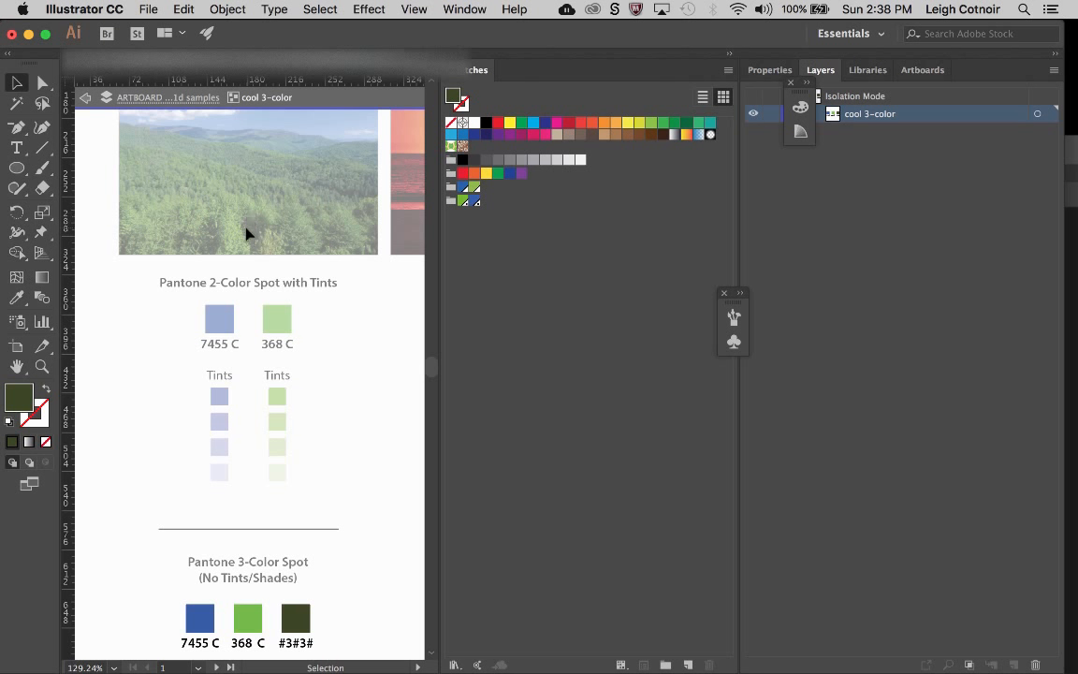
click(298, 622)
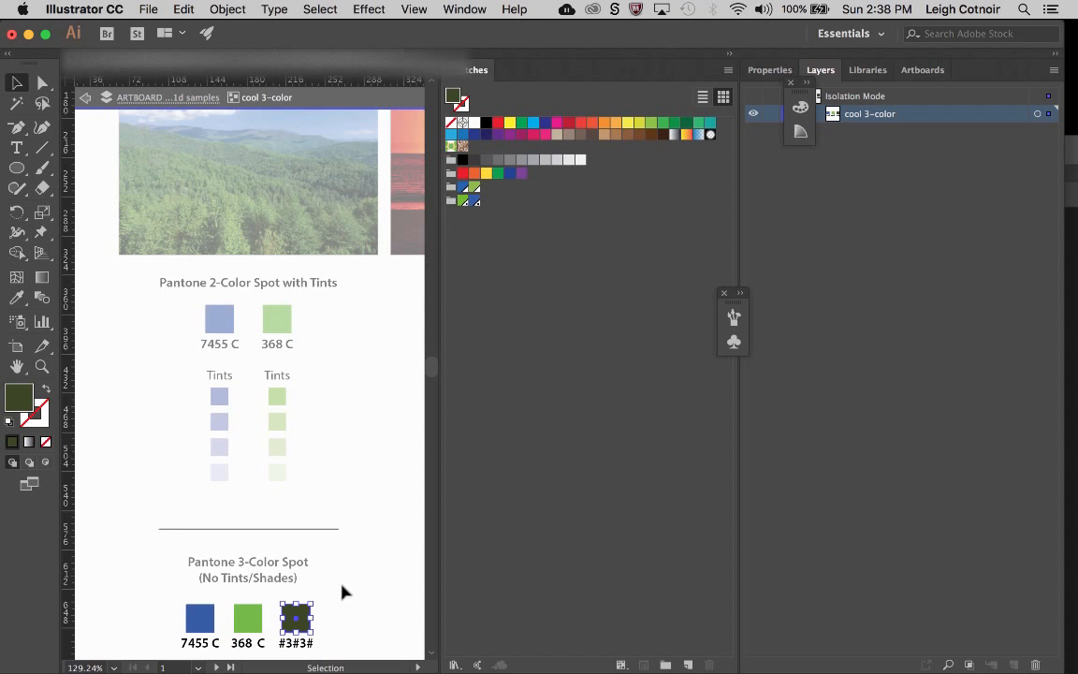
click(688, 665)
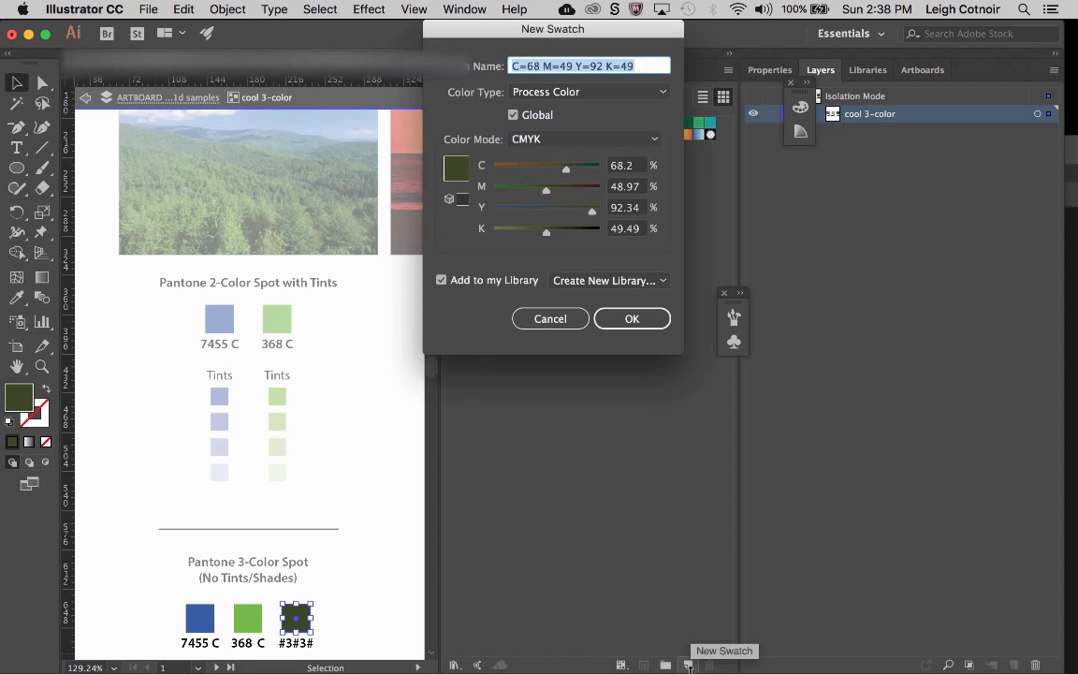
click(607, 319)
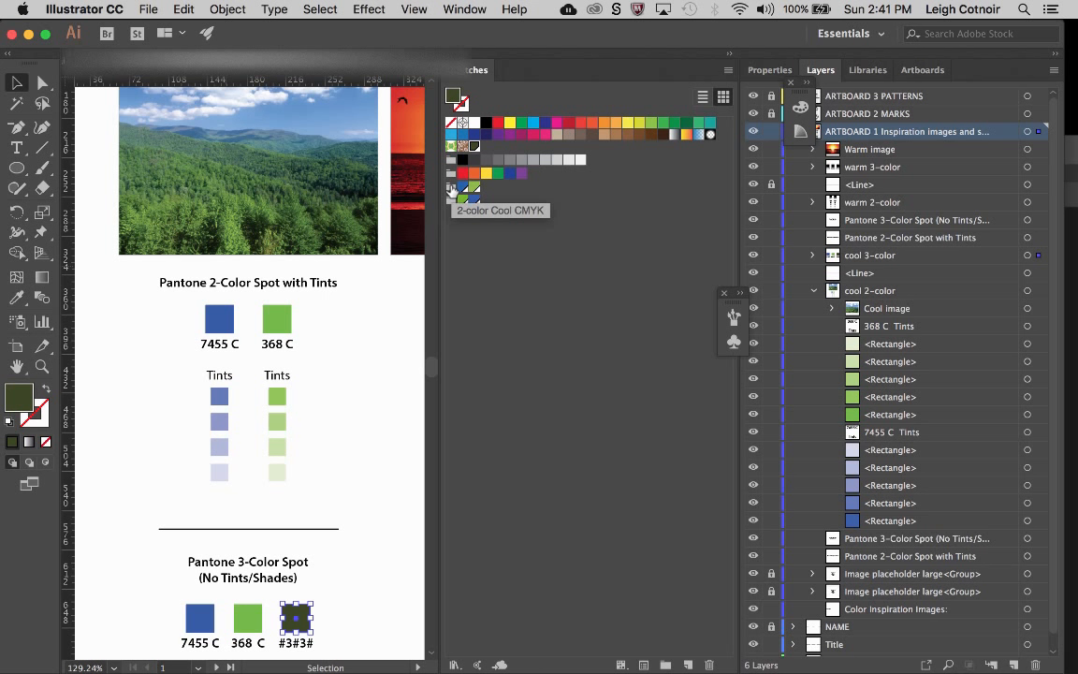
Duplicate the 2-color Cool CMYK color group and place the copy directly below the original group.
click(452, 189)
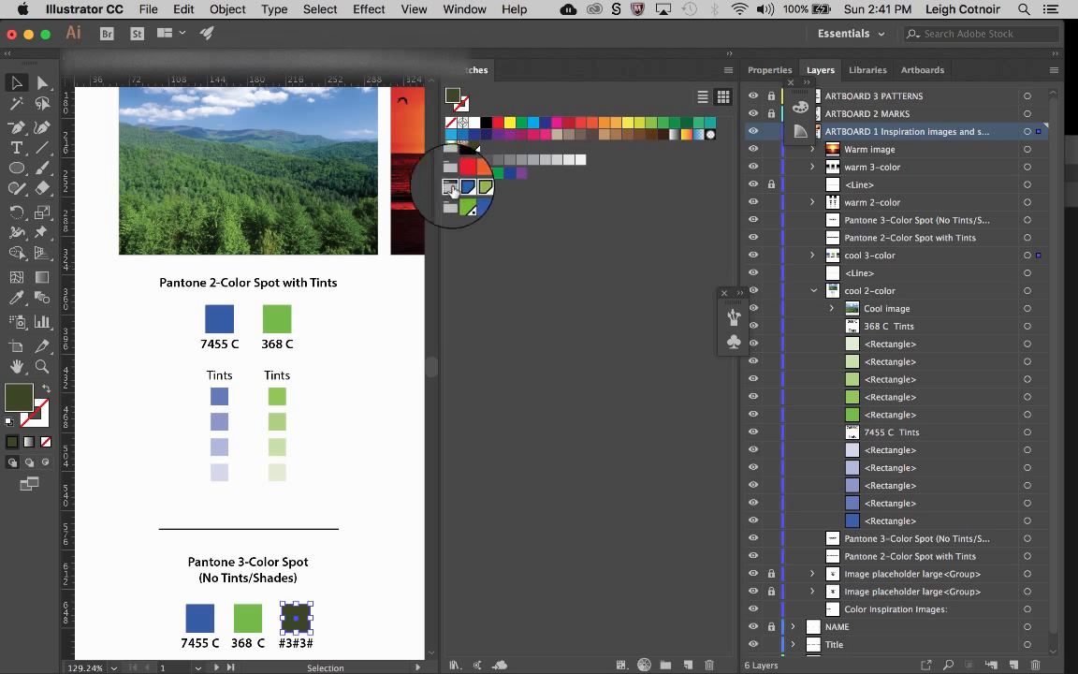
drag(453, 188, 689, 664)
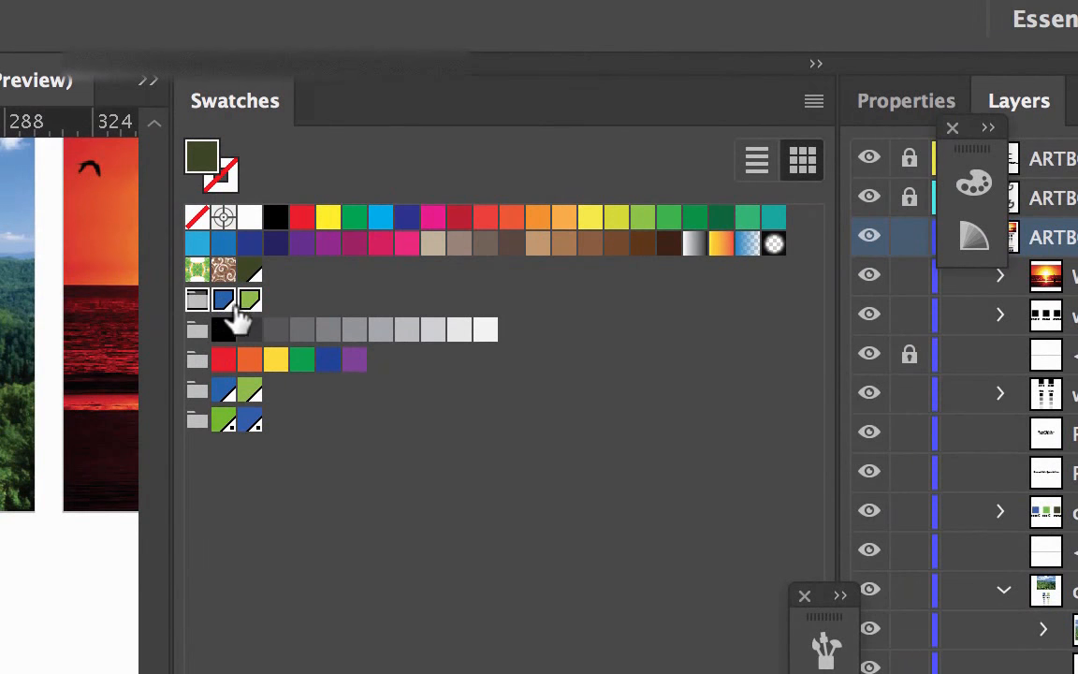
drag(198, 302, 215, 399)
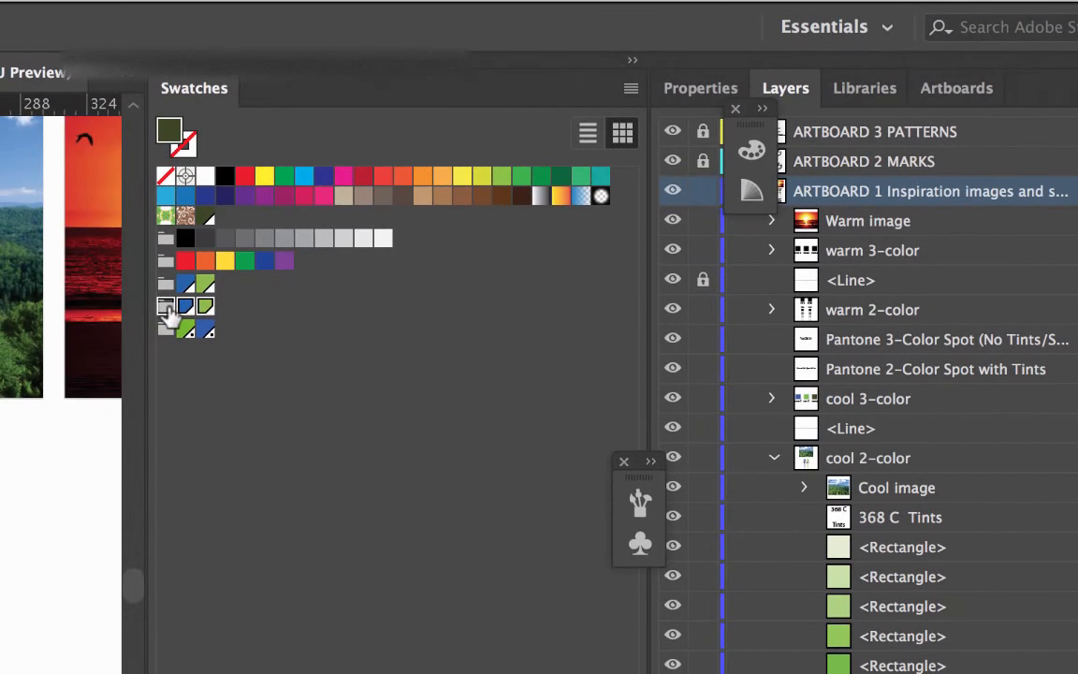
Rename the duplicated CMYK color group to 3-color Cool CMYK copy and save the change to the swatch group.
double_click(166, 307)
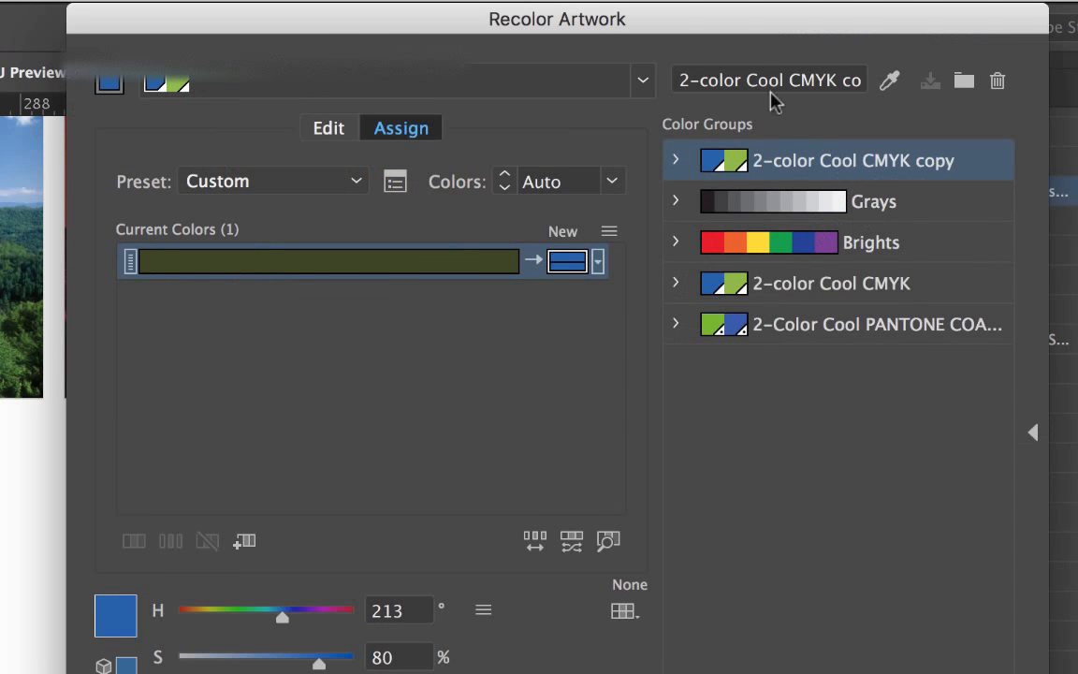
click(690, 80)
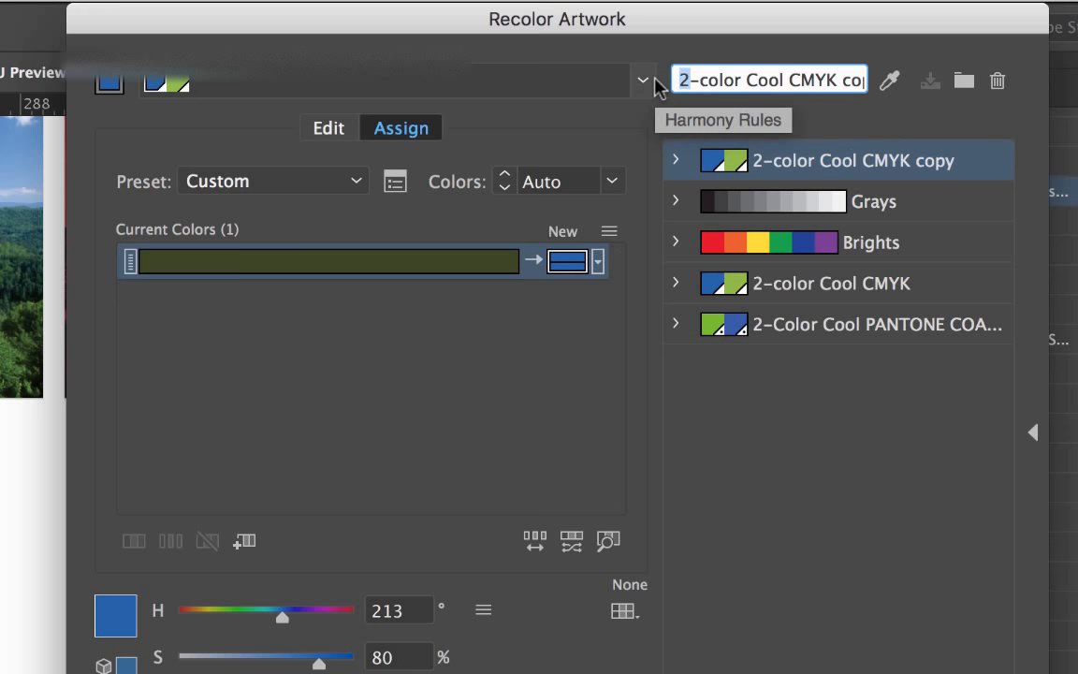
key(BackSpace)
text(3)
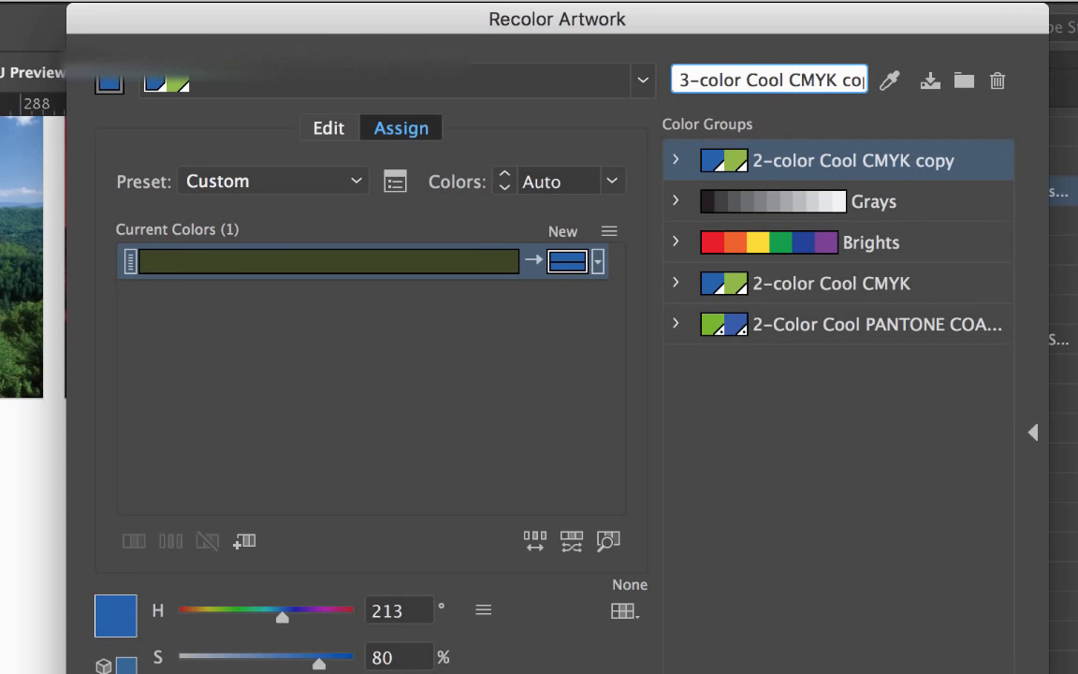
key(Return)
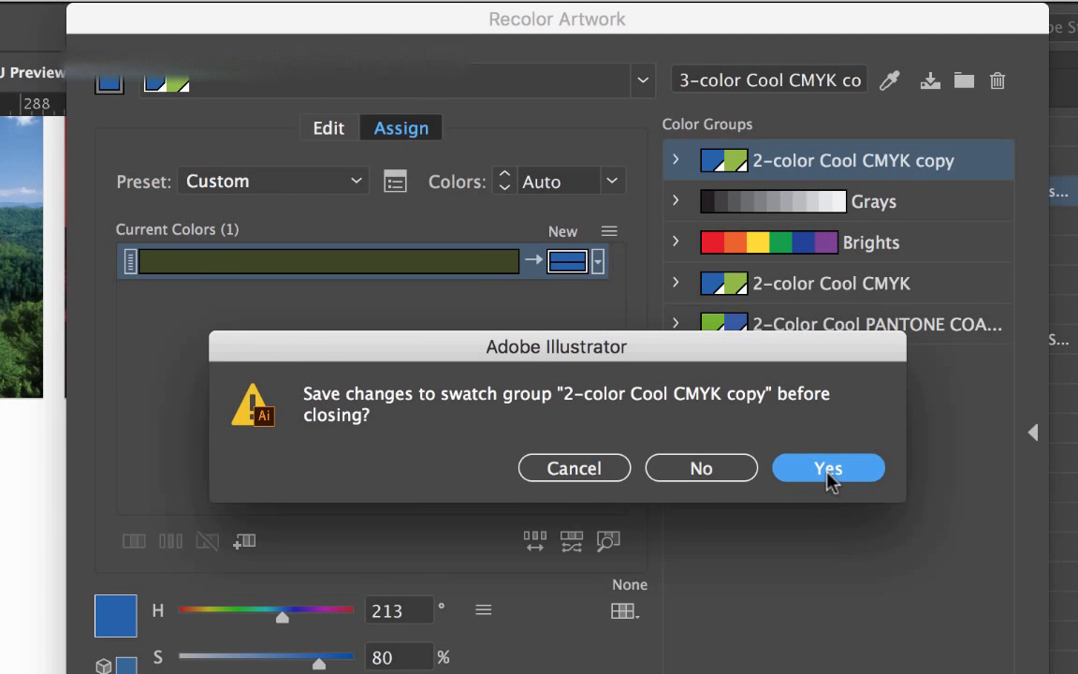
click(827, 471)
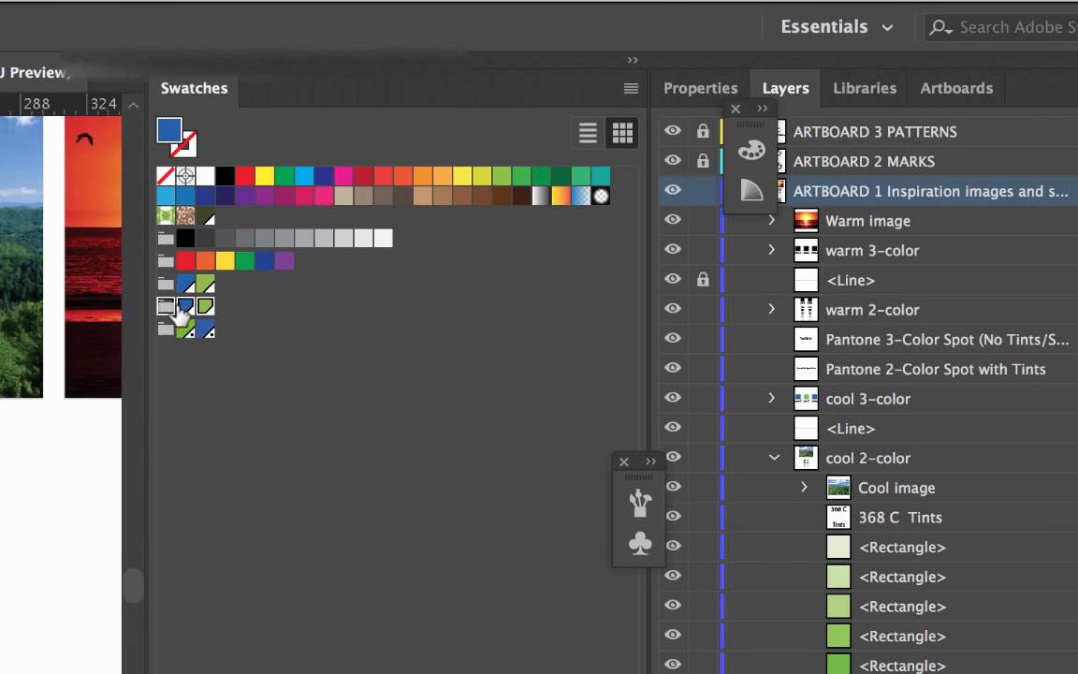
Move the dark olive swatch into the 3-color Cool CMYK copy group and reapply it as the third square's fill.
drag(205, 216, 184, 308)
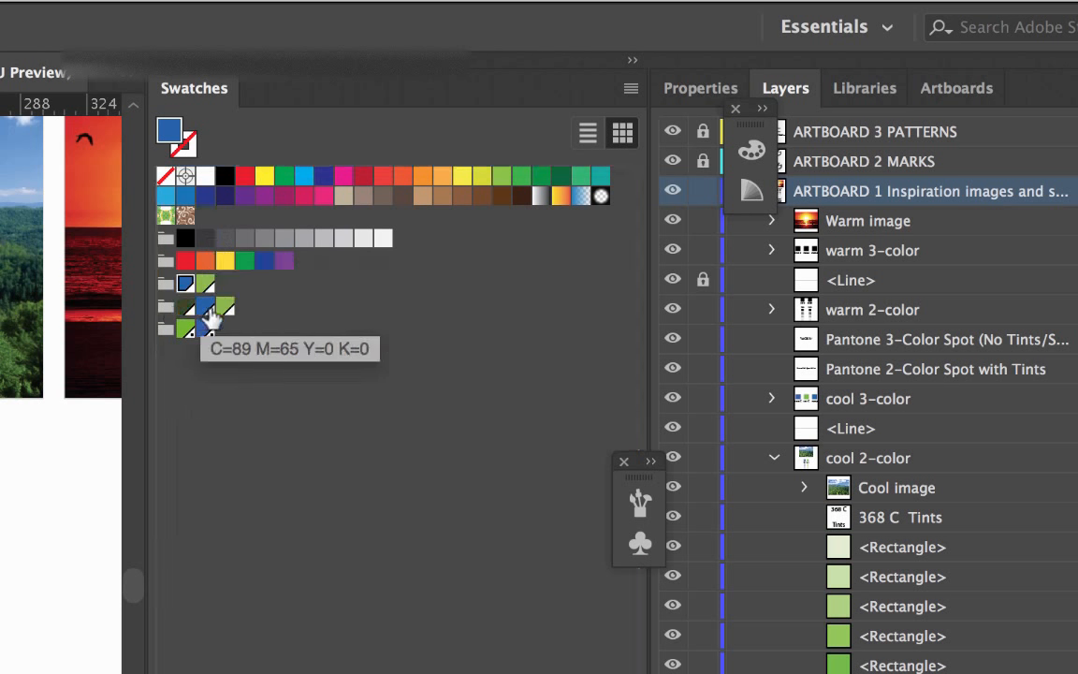
click(195, 369)
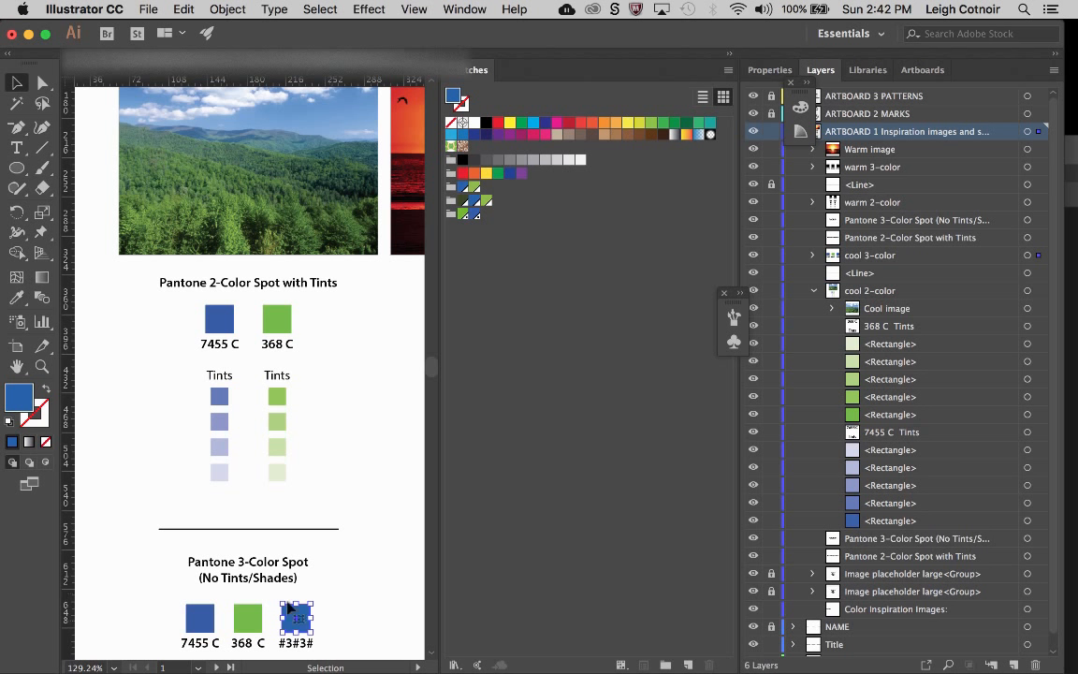
click(463, 200)
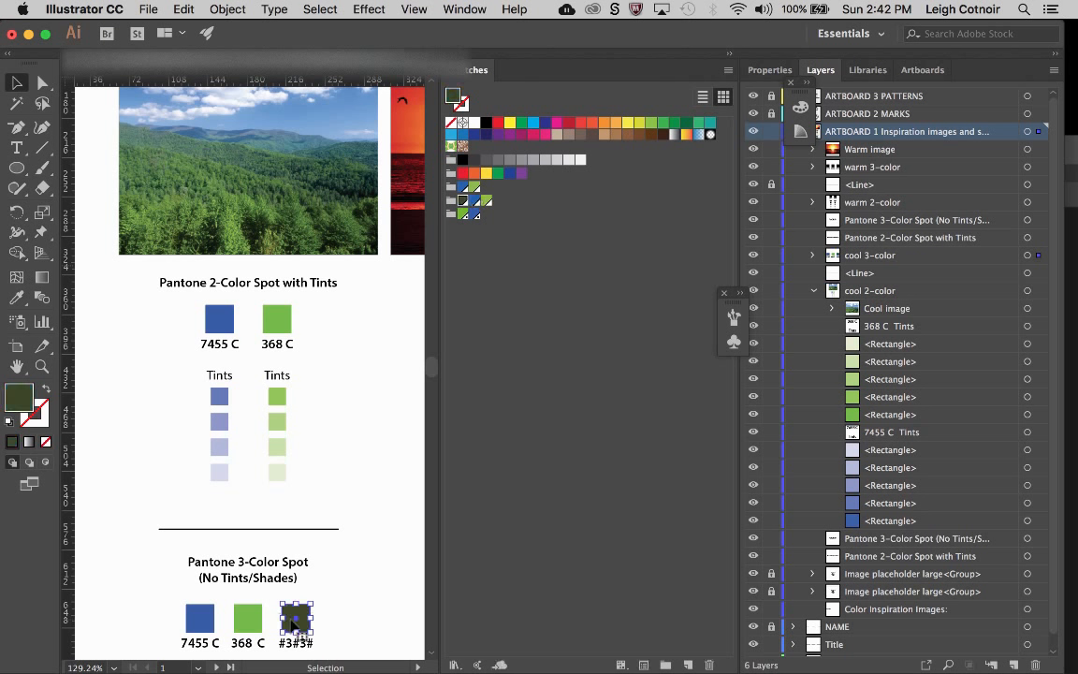
Recolor the third square's dark olive fill using Recolor Artwork limited to the PANTONE+ Solid Coated color book.
click(184, 8)
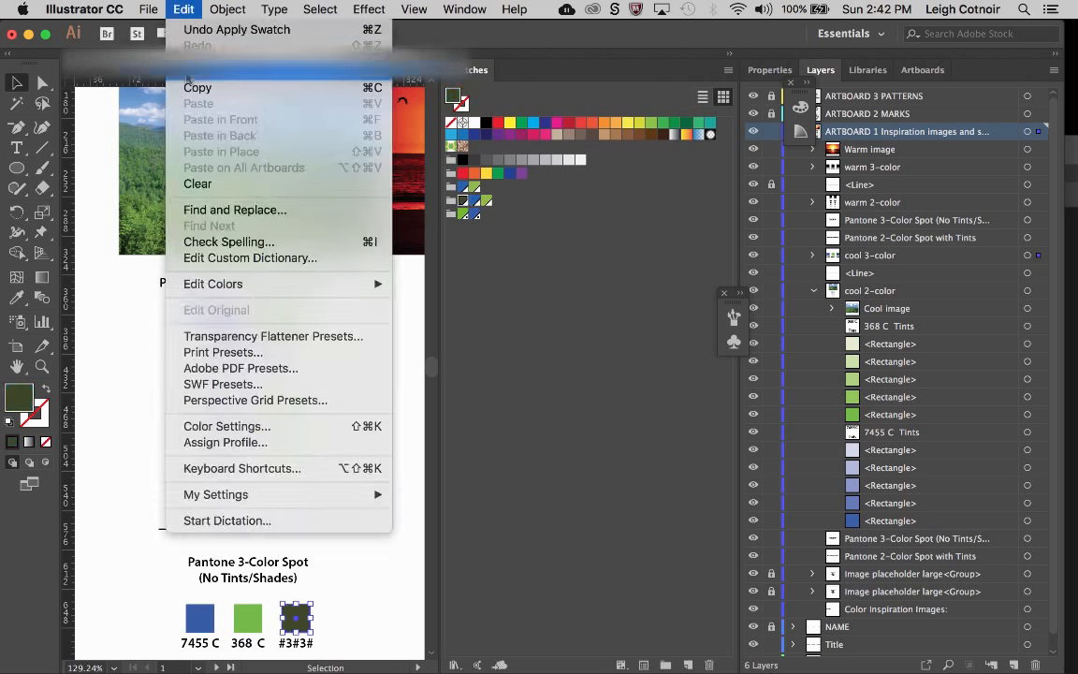
mouse_move(206, 281)
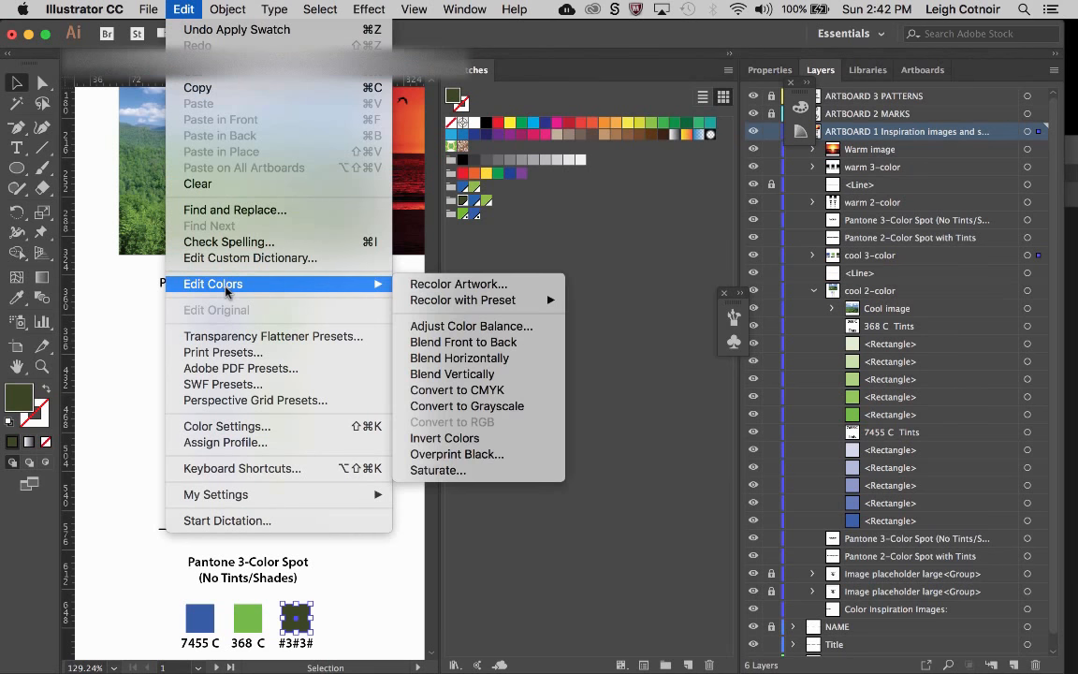
click(457, 286)
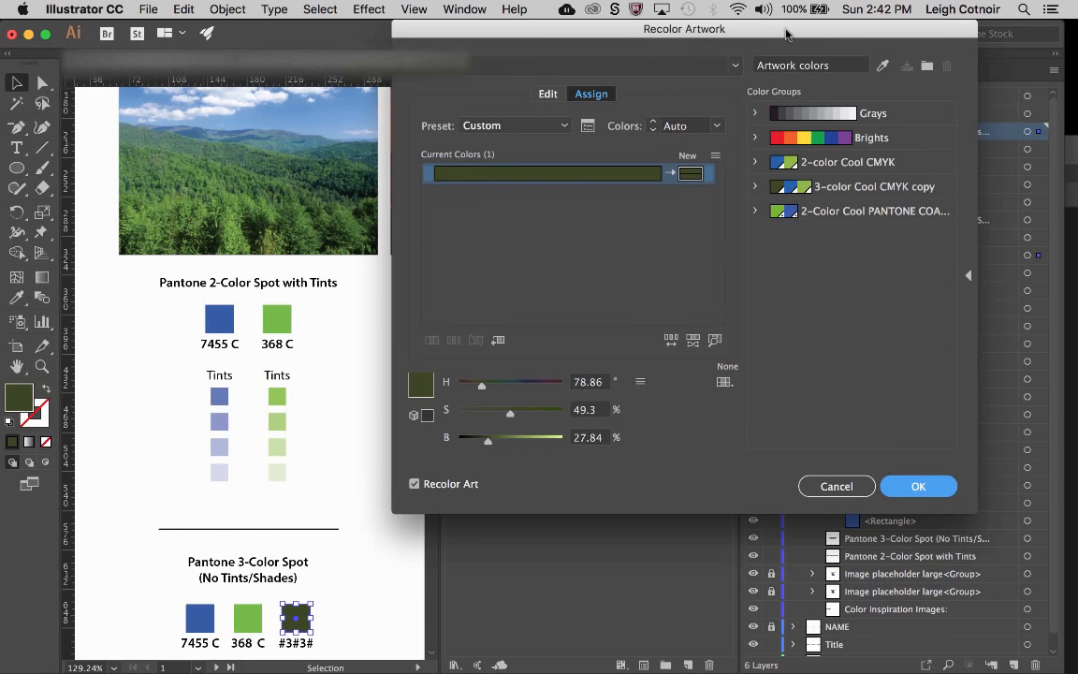
drag(786, 35, 700, 35)
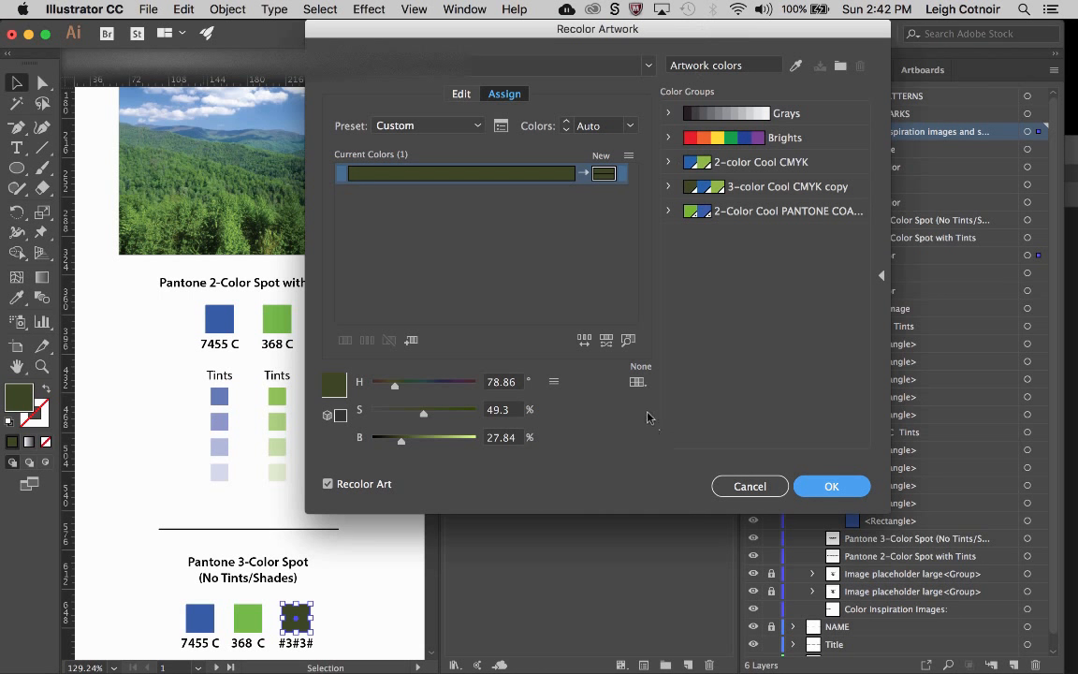
click(637, 382)
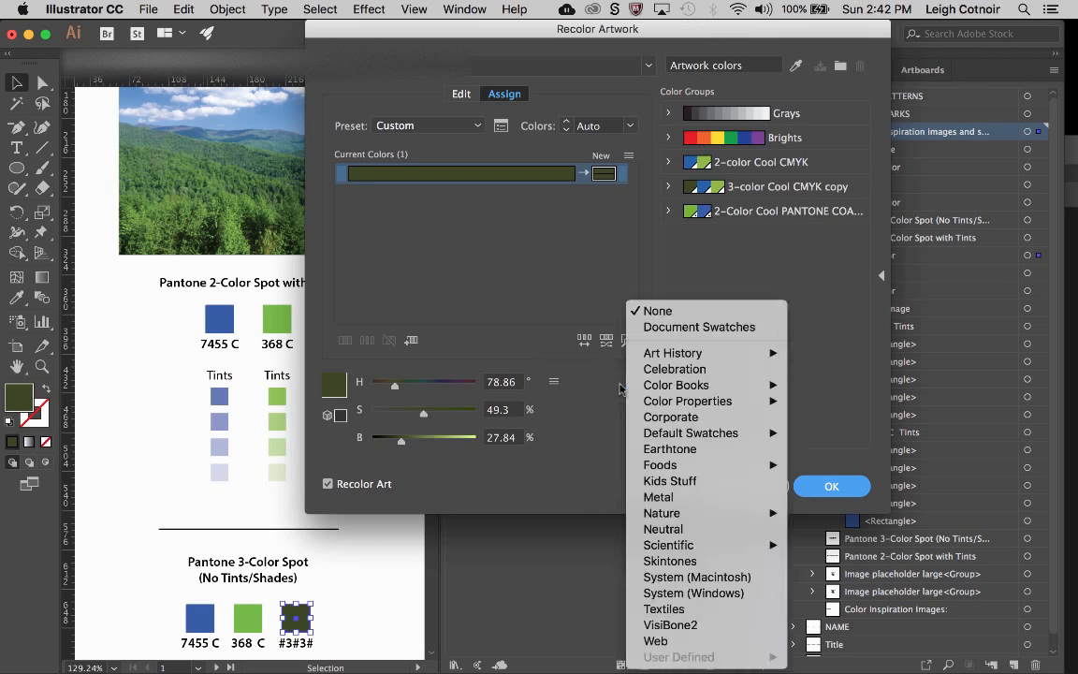
click(639, 384)
click(642, 384)
mouse_move(643, 385)
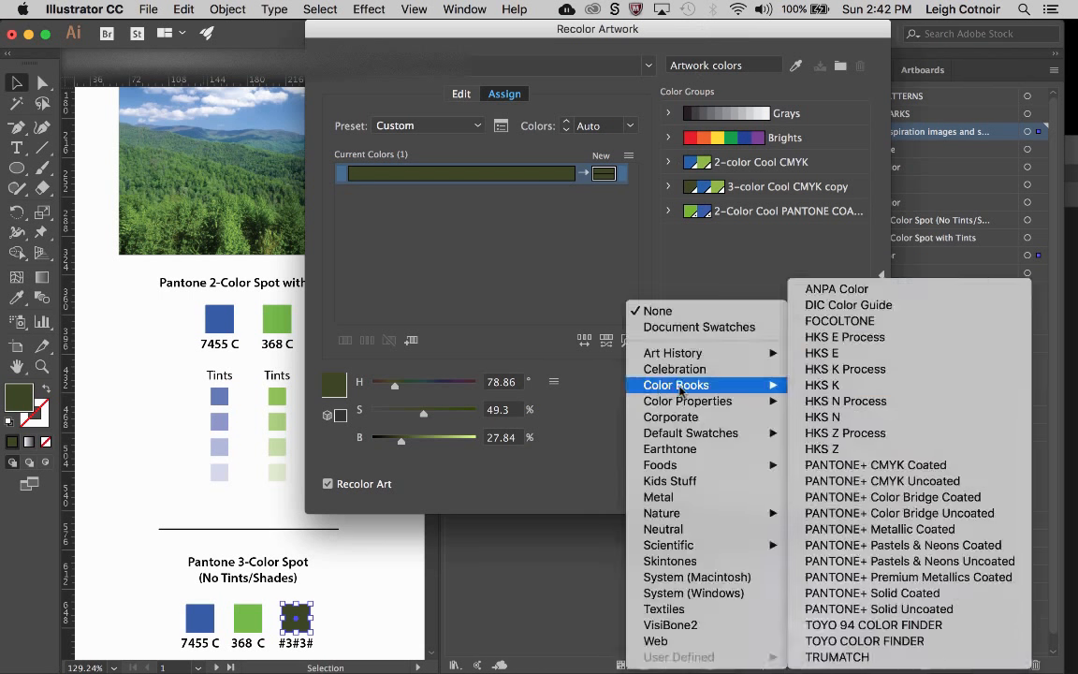
click(814, 593)
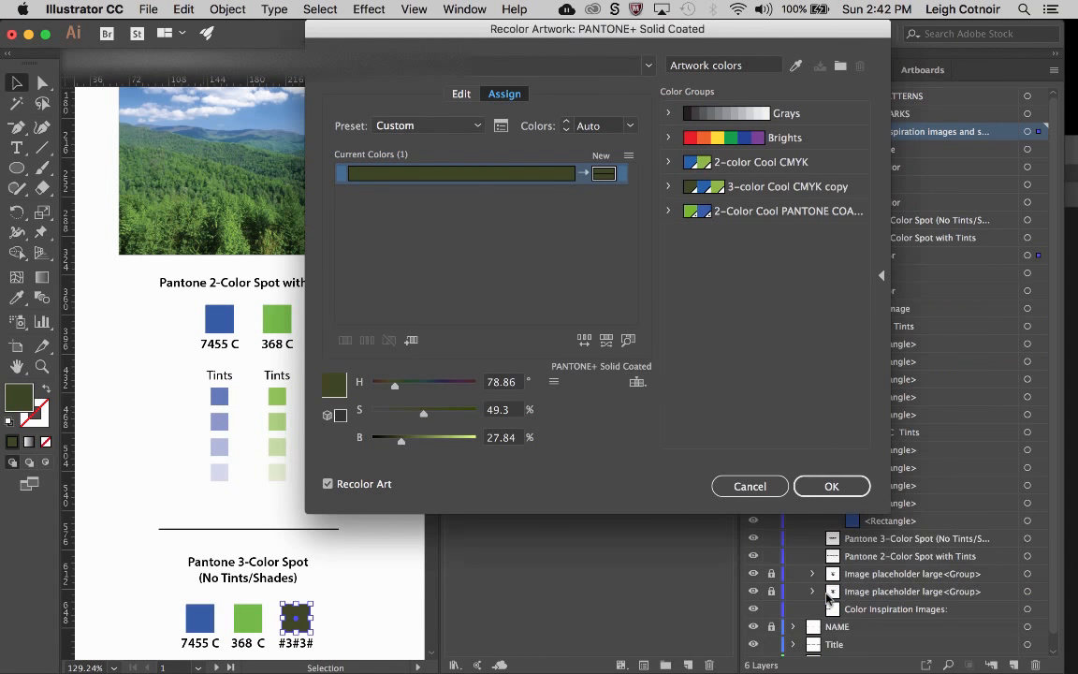
click(814, 486)
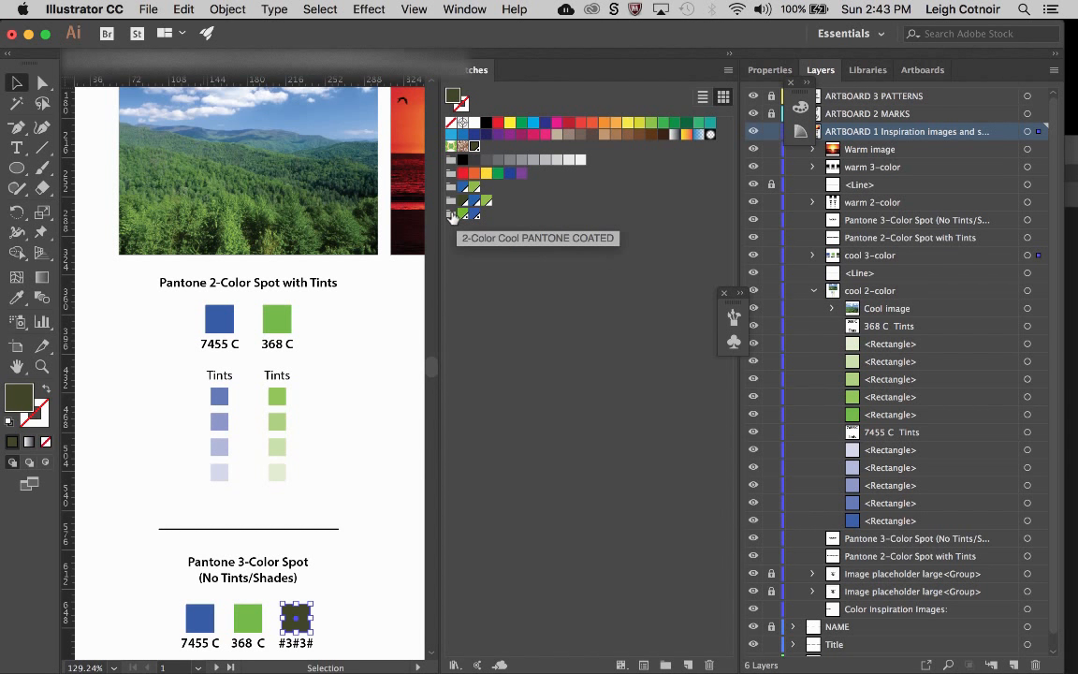
Duplicate the 2-Color Cool PANTONE COATED group below the original and add the dark olive Pantone swatch to the copy.
drag(452, 217, 689, 664)
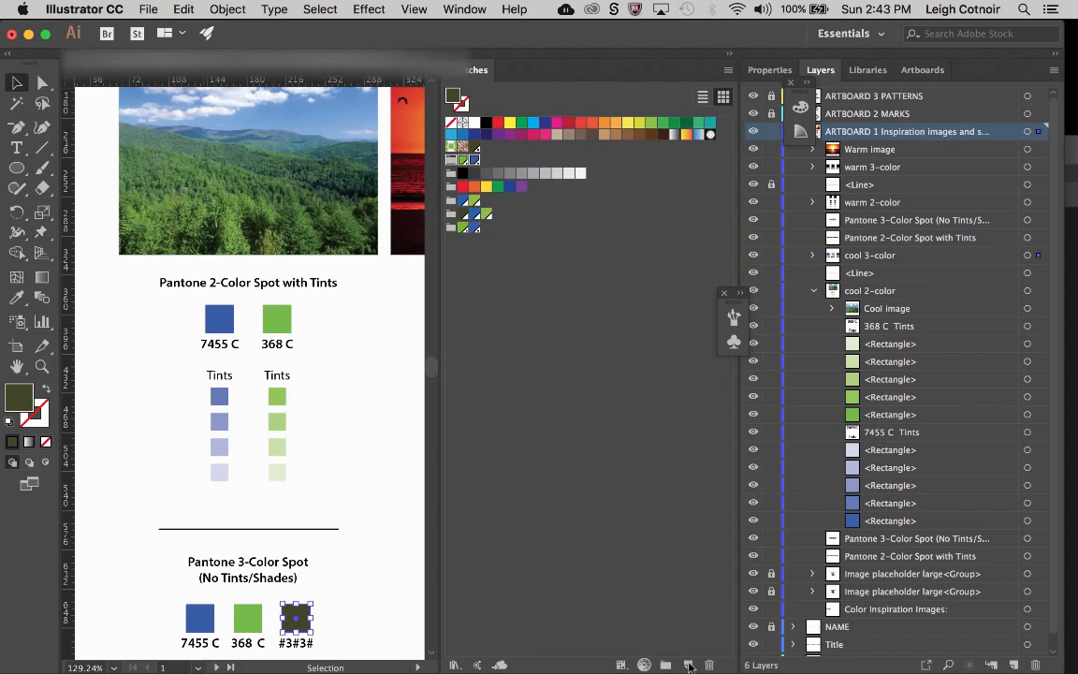
drag(450, 161, 457, 234)
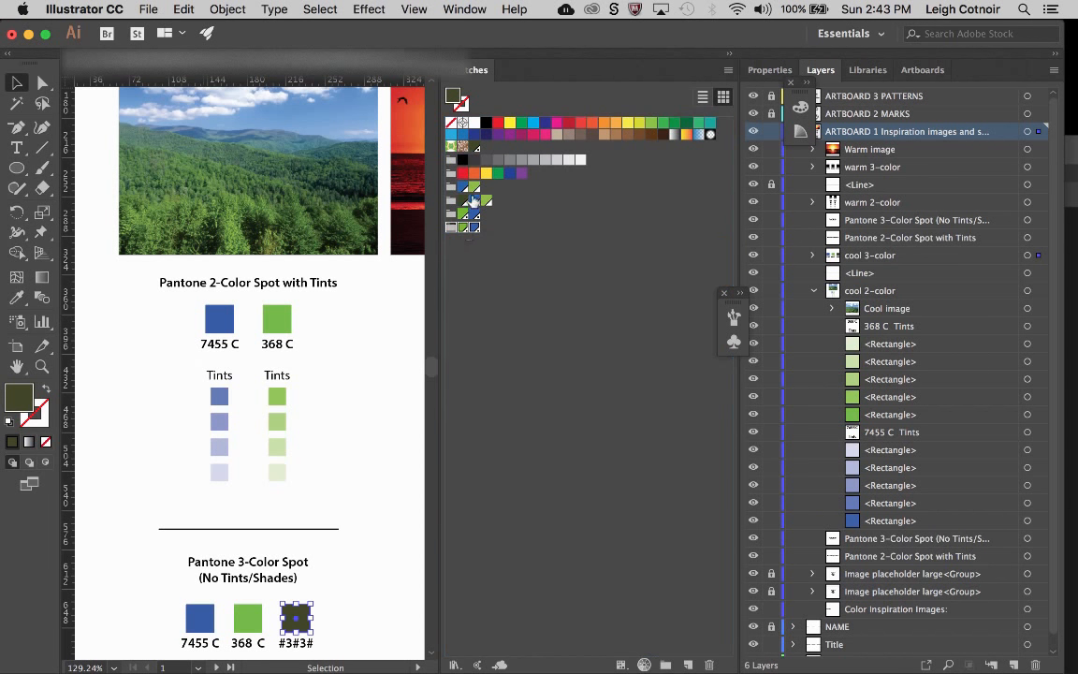
drag(477, 151, 456, 230)
Rename the duplicated Pantone color group to 3-Color Cool PANTONE COATED and save the change to the swatch group.
double_click(456, 230)
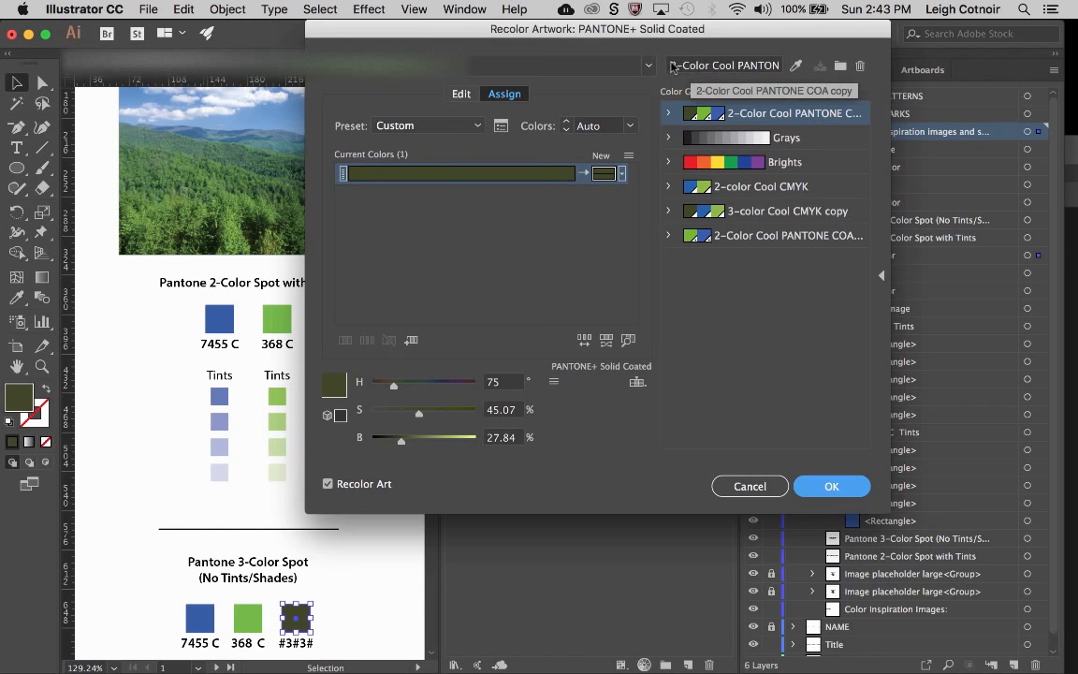
click(700, 66)
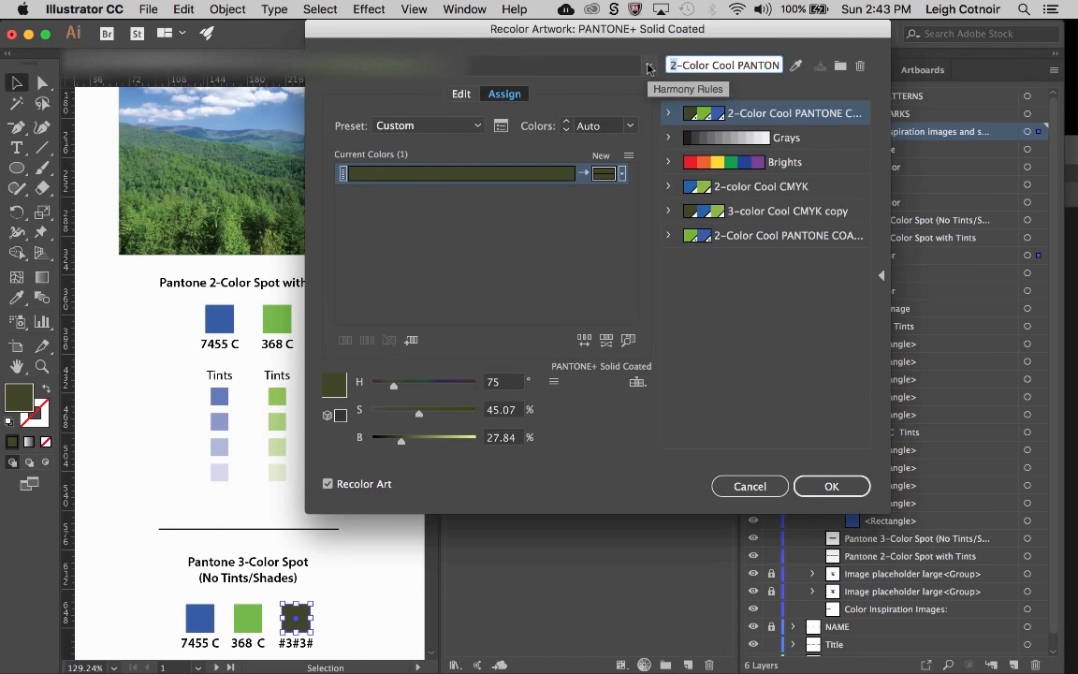
text(3)
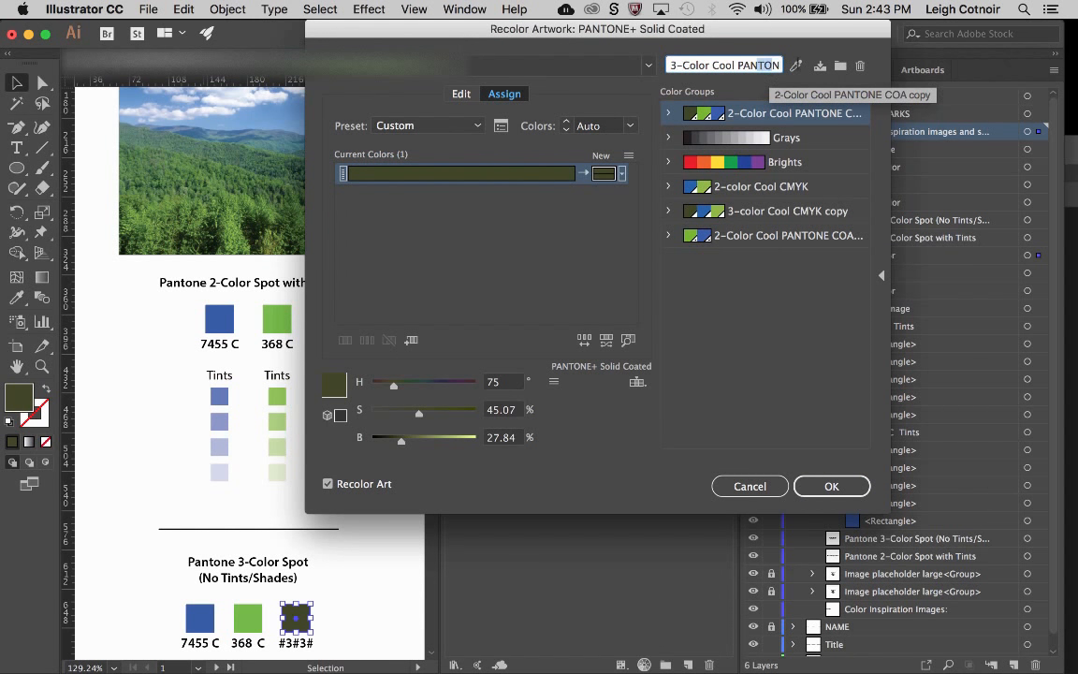
drag(795, 66, 823, 64)
double_click(762, 65)
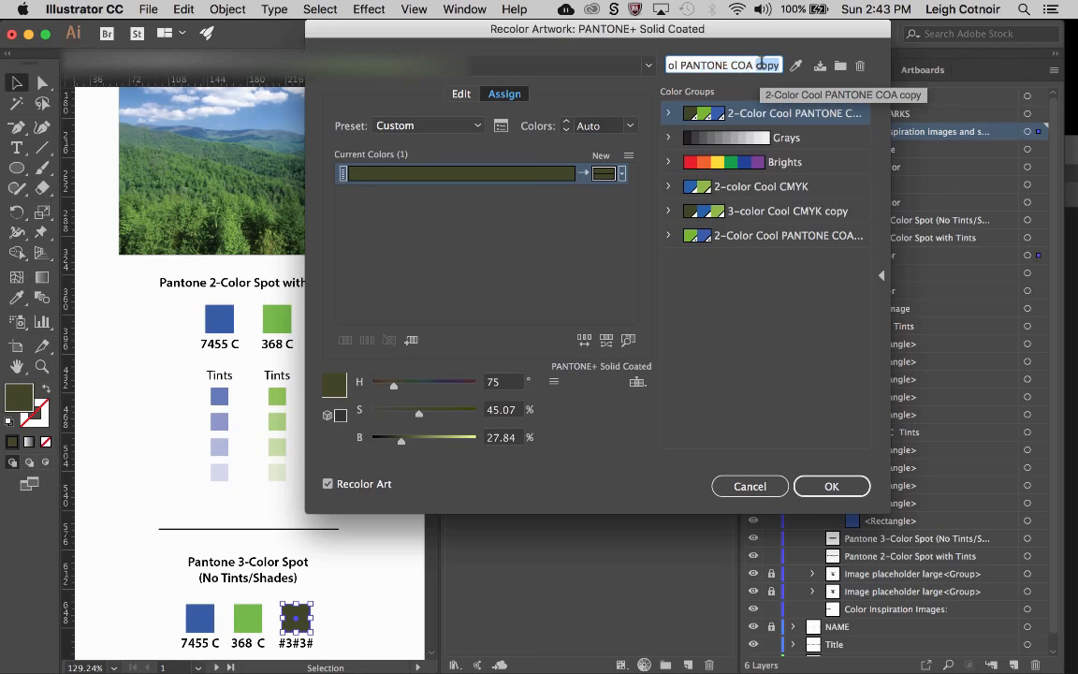
key(BackSpace)
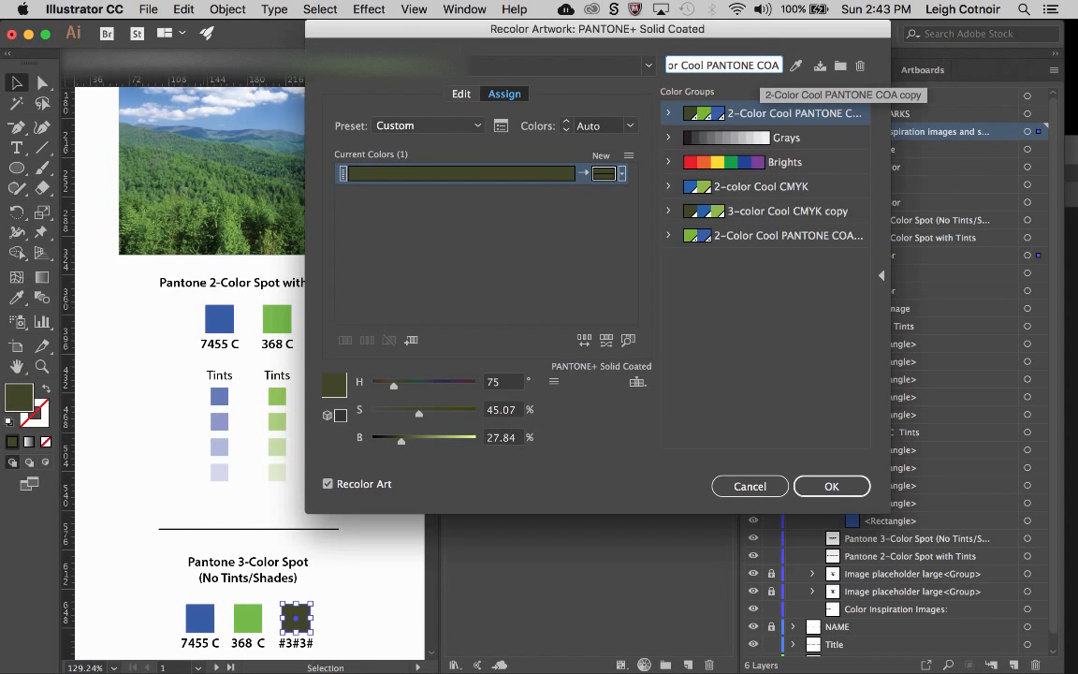
text(TED)
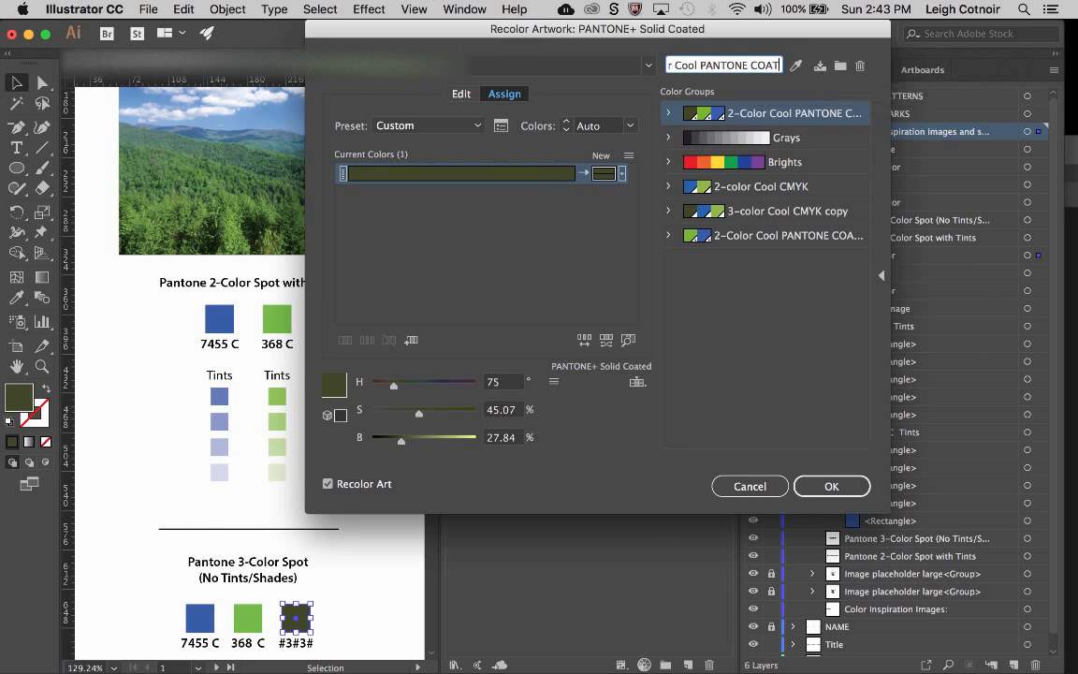
click(820, 487)
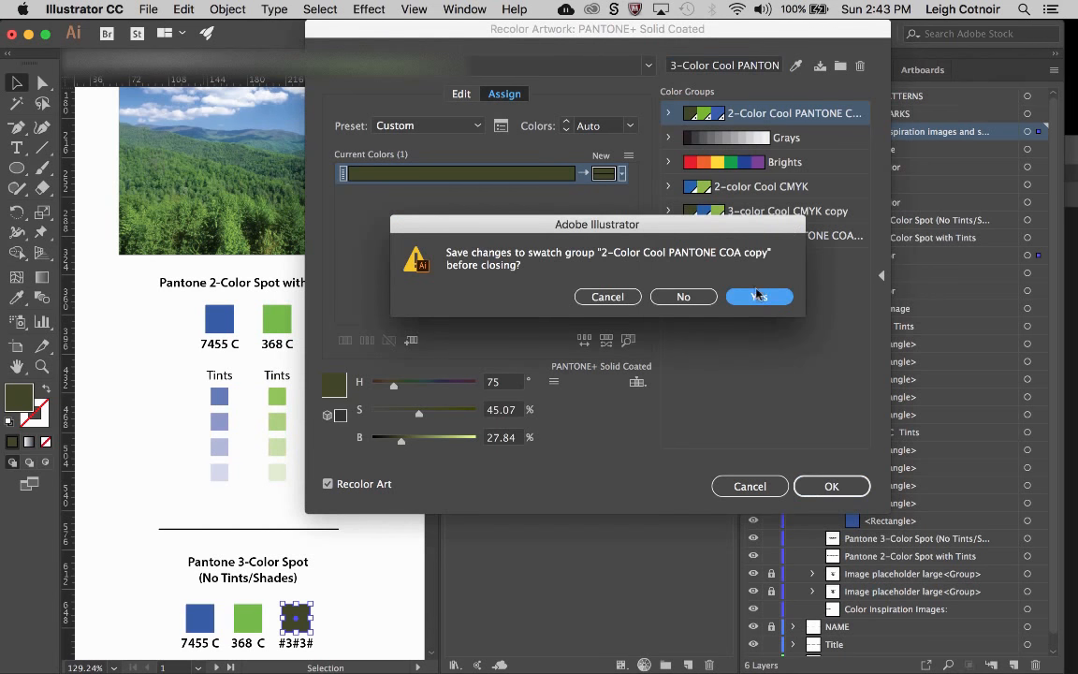
key(Return)
click(496, 261)
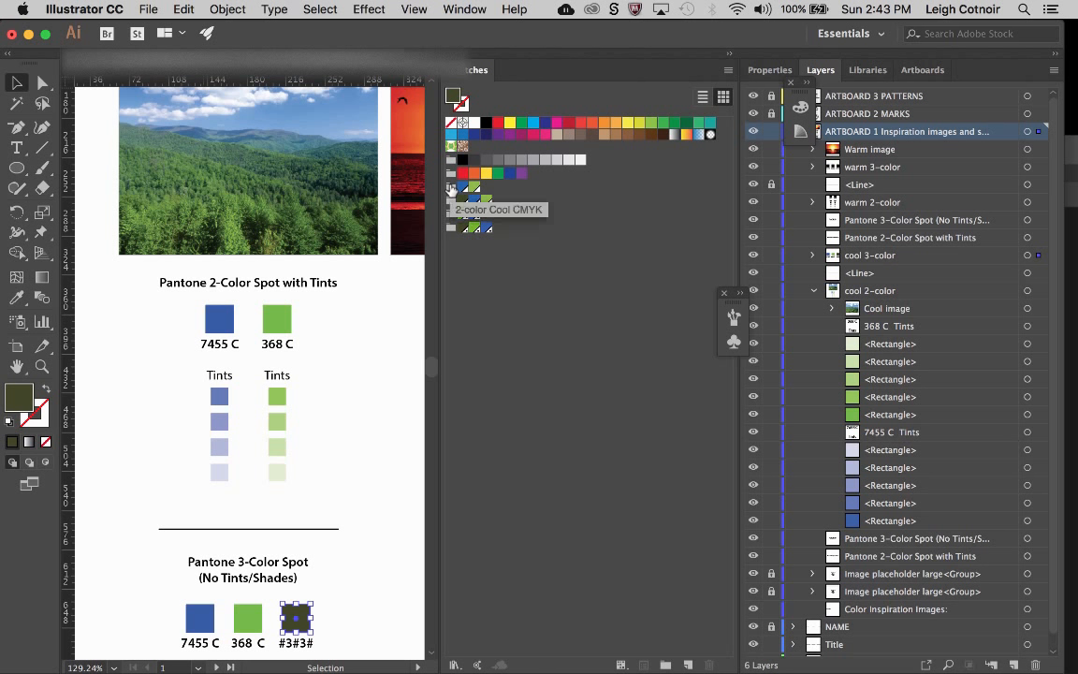
Remove the word copy from the 3-color Cool CMYK group's name and save the change.
double_click(450, 204)
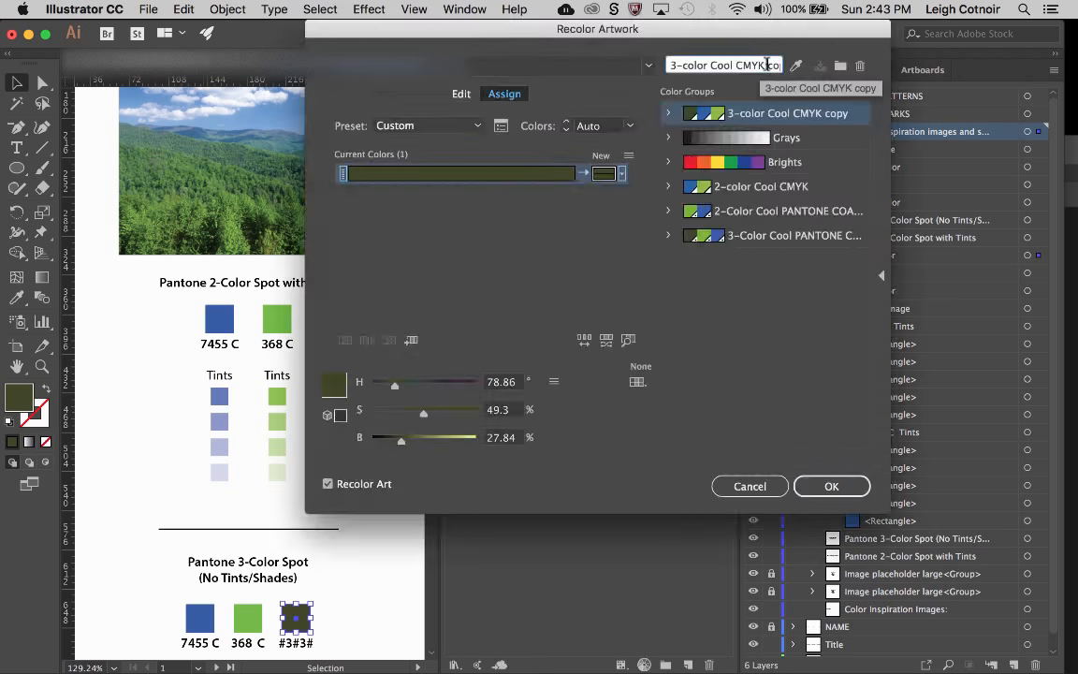
double_click(768, 64)
key(BackSpace)
key(Return)
click(754, 297)
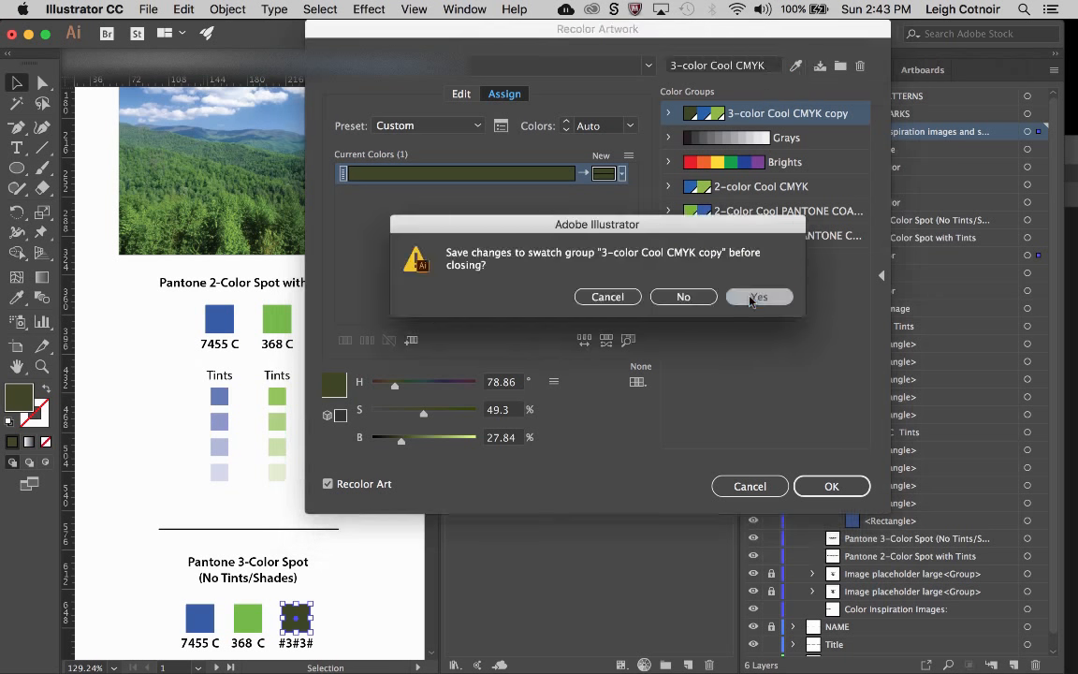
Save the first 7455 C tint square's 80% fill as a swatch and move it into the 2-Color Cool PANTONE COATED group.
click(526, 279)
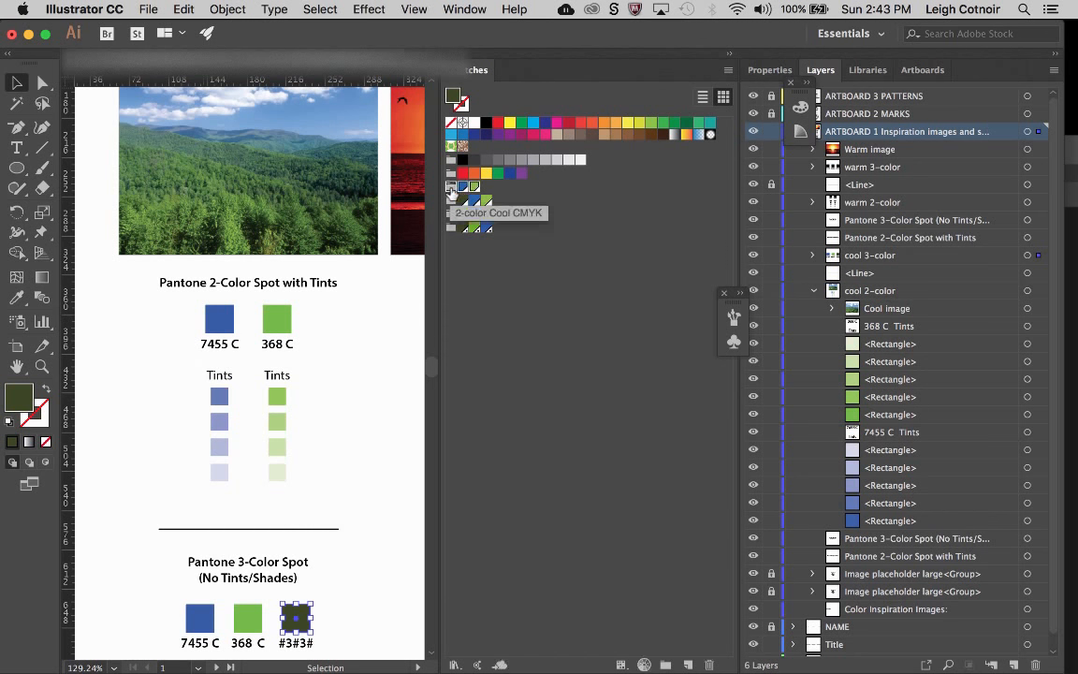
click(473, 191)
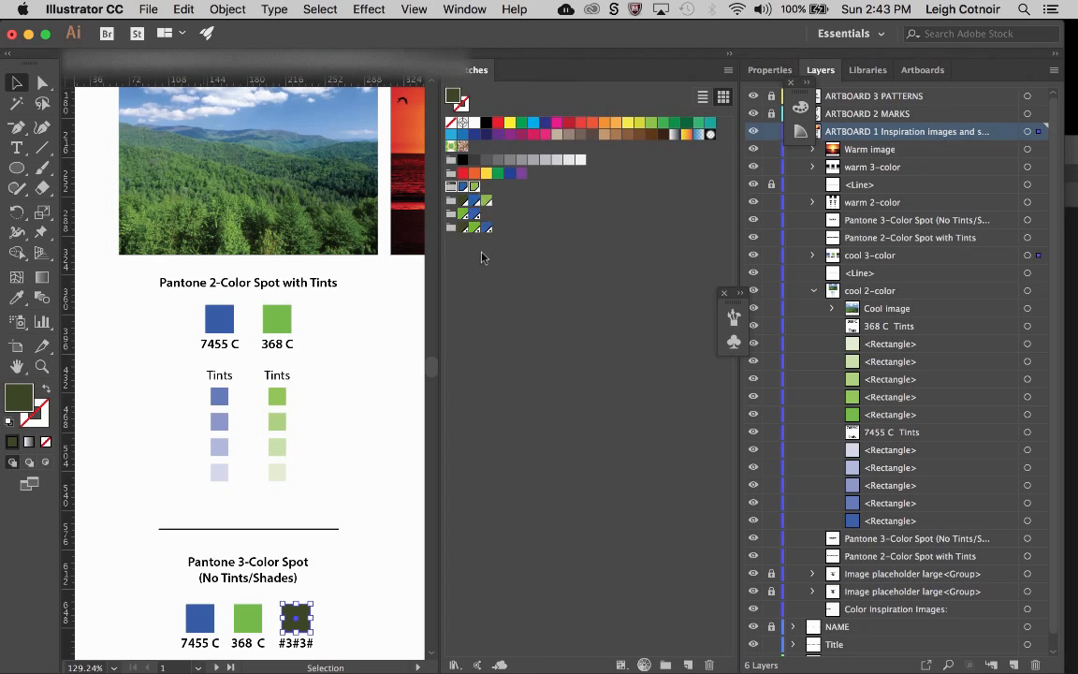
click(232, 409)
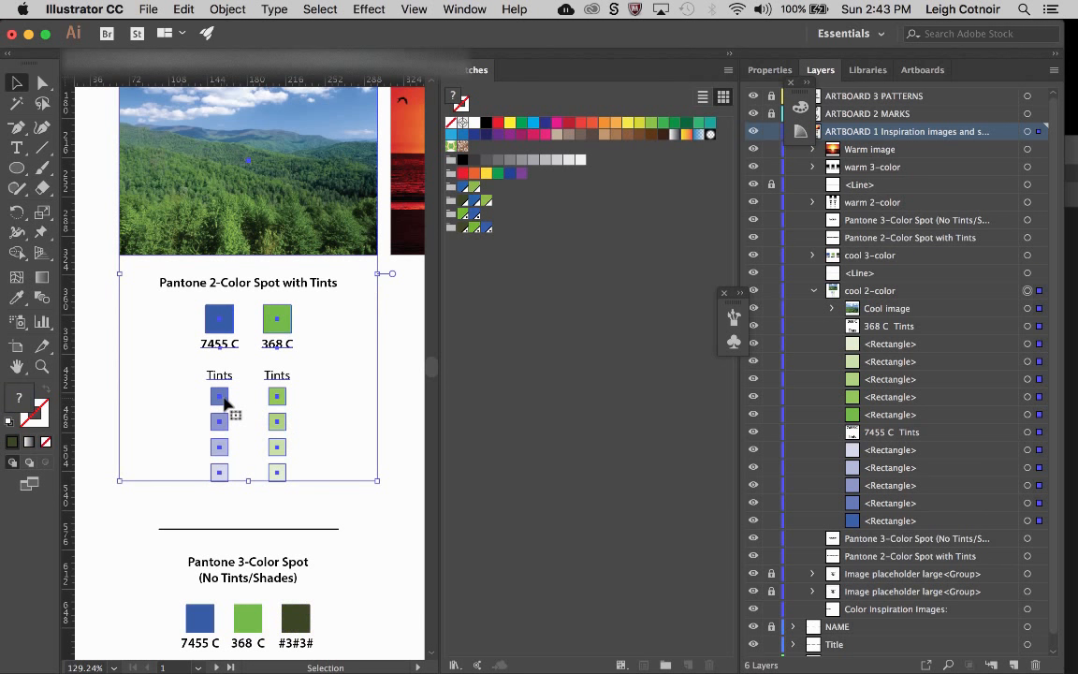
double_click(229, 404)
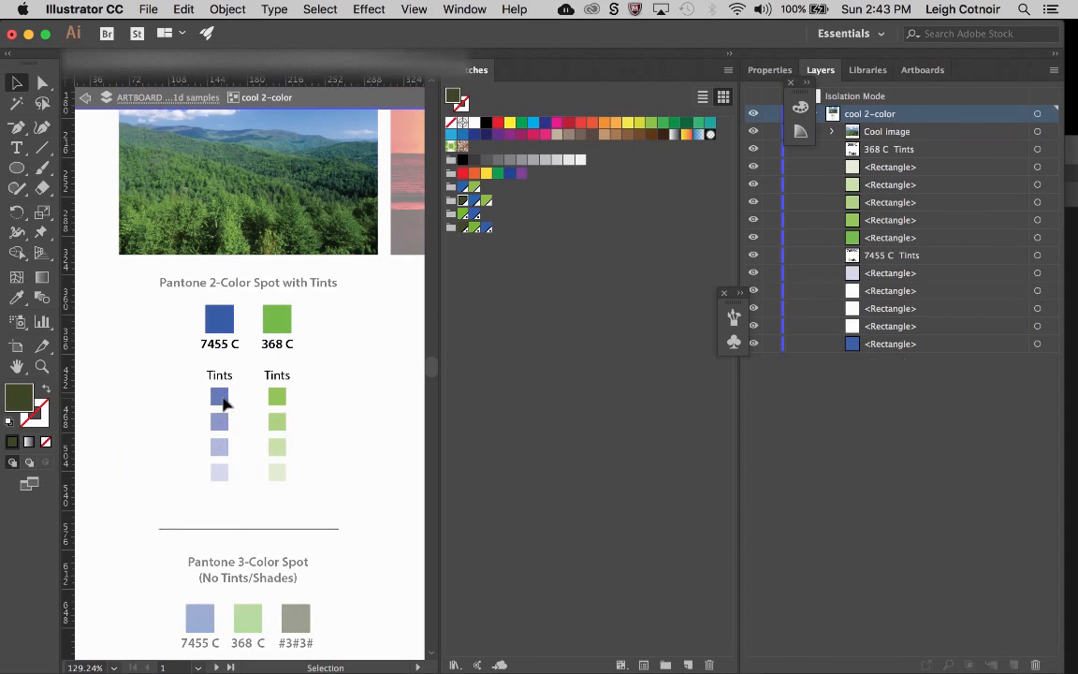
click(229, 405)
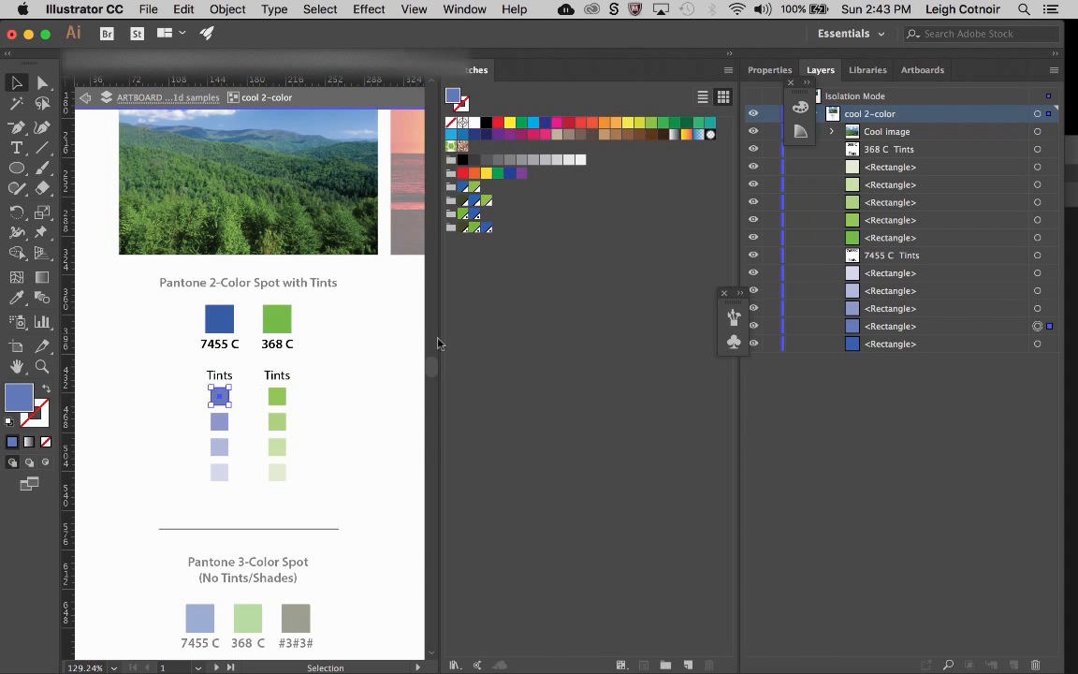
click(689, 666)
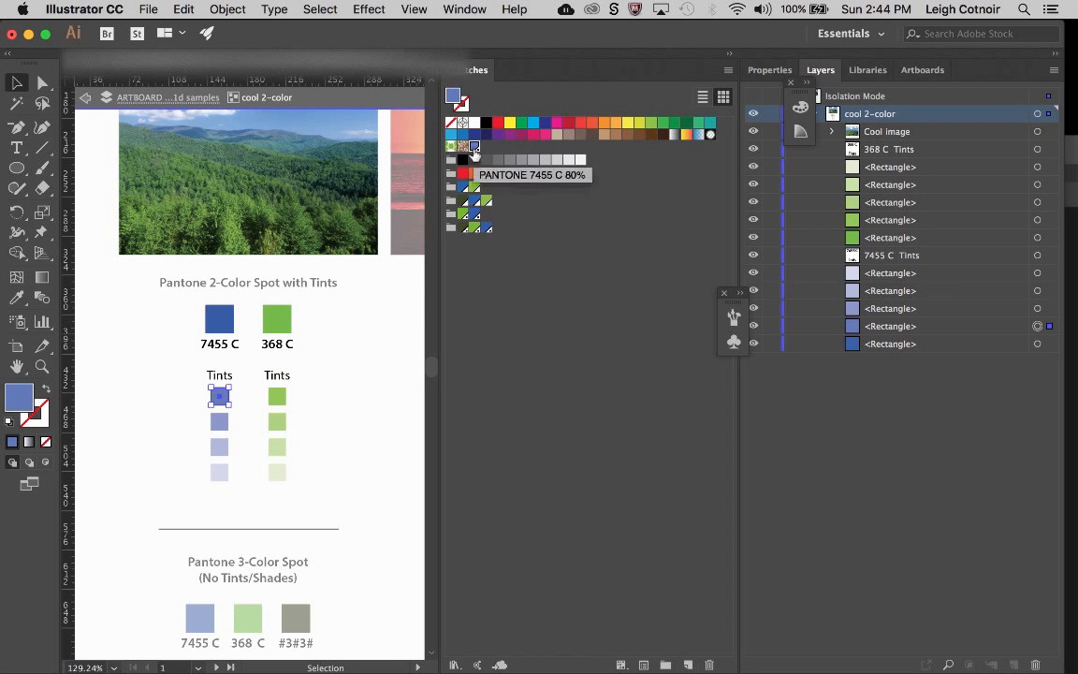
mouse_move(475, 147)
mouse_down()
mouse_move(495, 182)
mouse_move(435, 194)
mouse_move(453, 214)
mouse_up()
Rename the 2-Color Cool PANTONE COATED swatch group to 2-Color Cool PANTONE COATED + Tints and save the change.
double_click(452, 215)
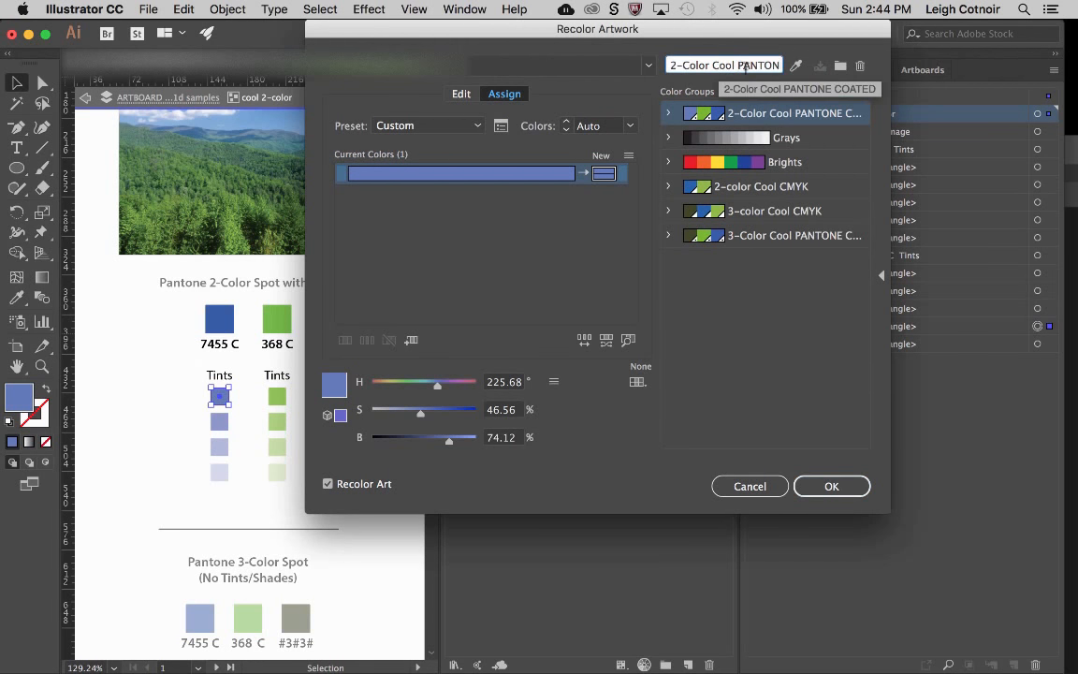
drag(760, 66, 780, 65)
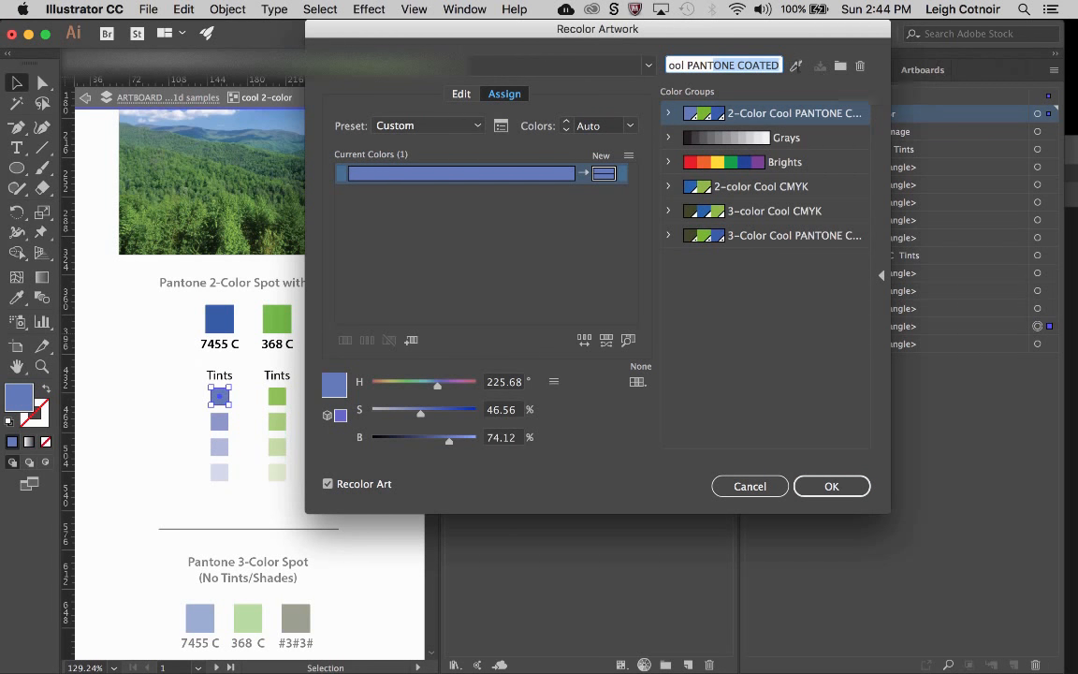
click(779, 65)
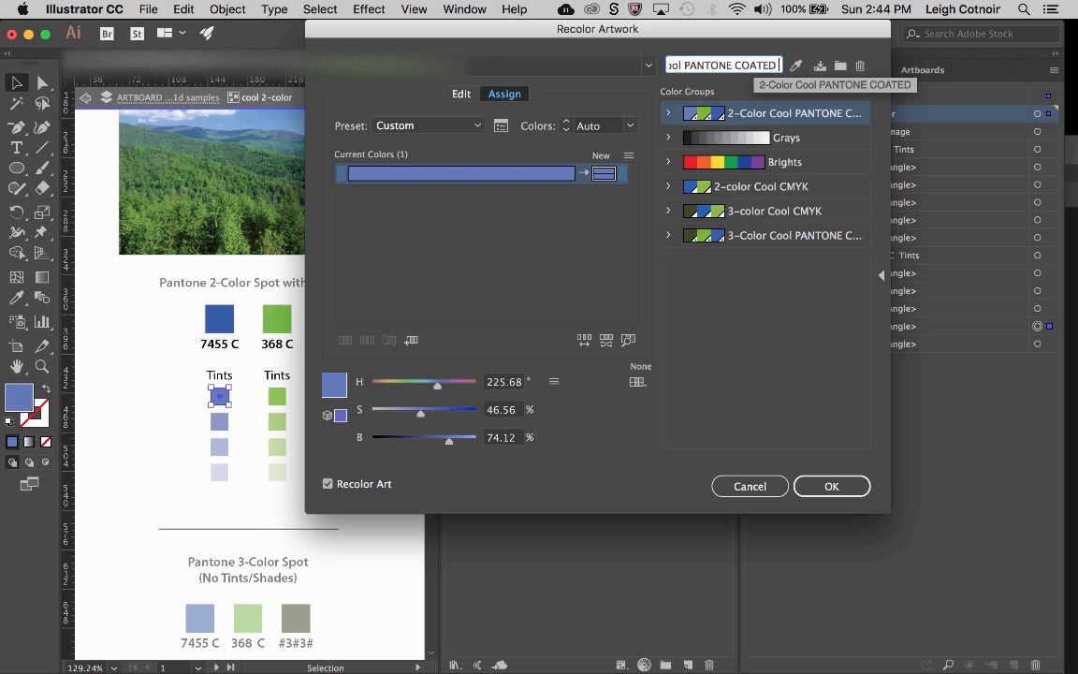
text(+ Tints)
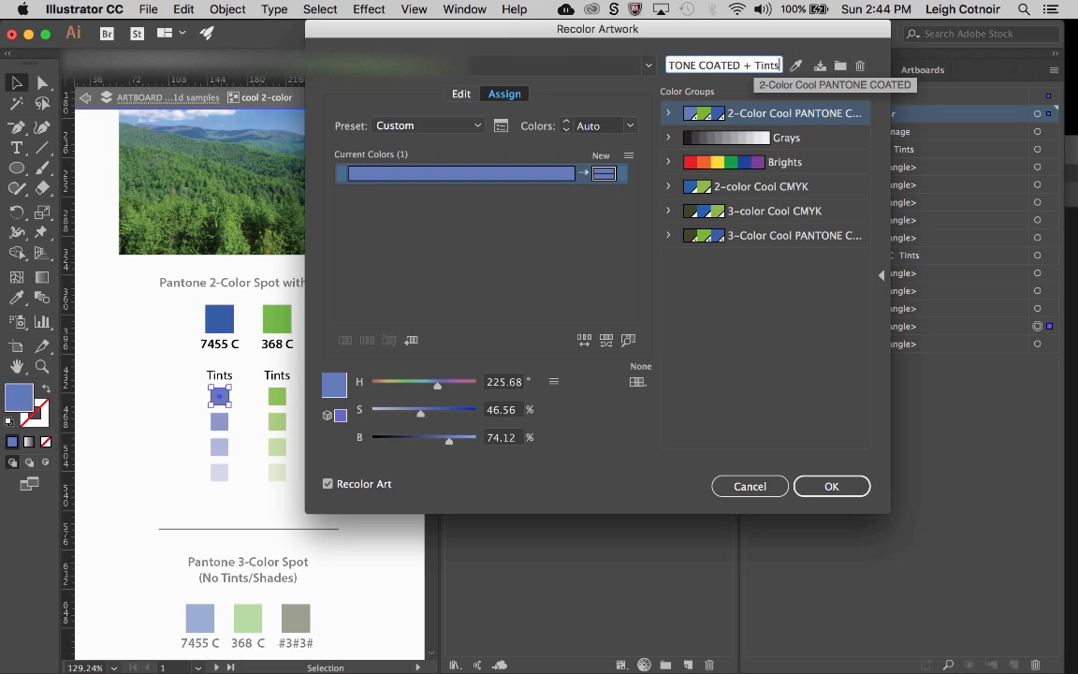
key(Return)
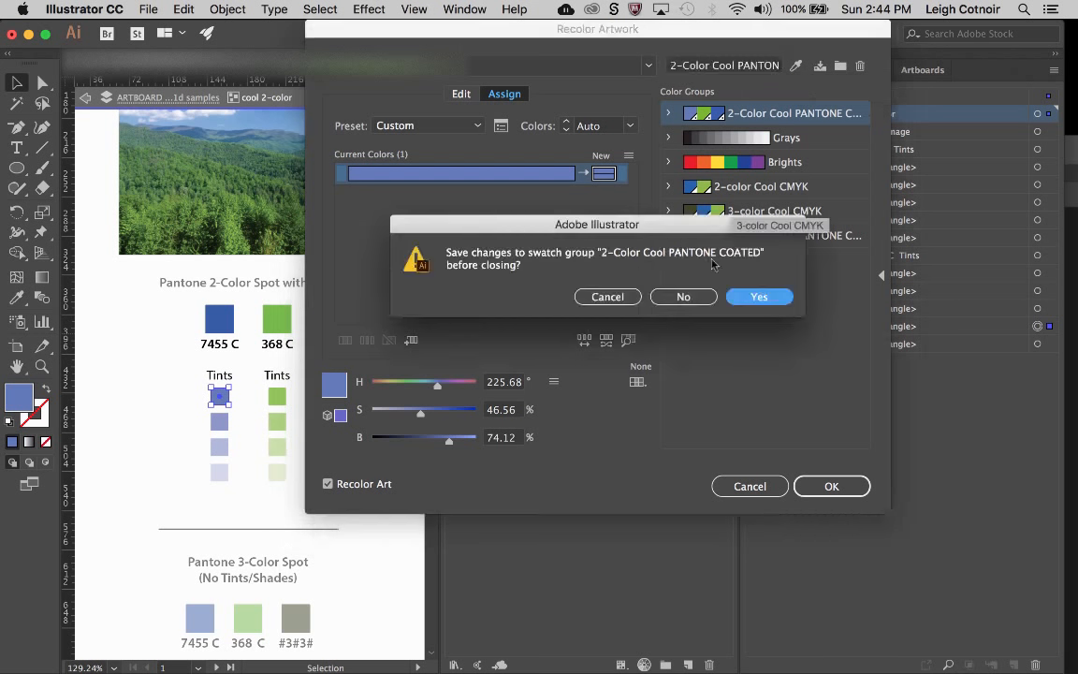
click(763, 297)
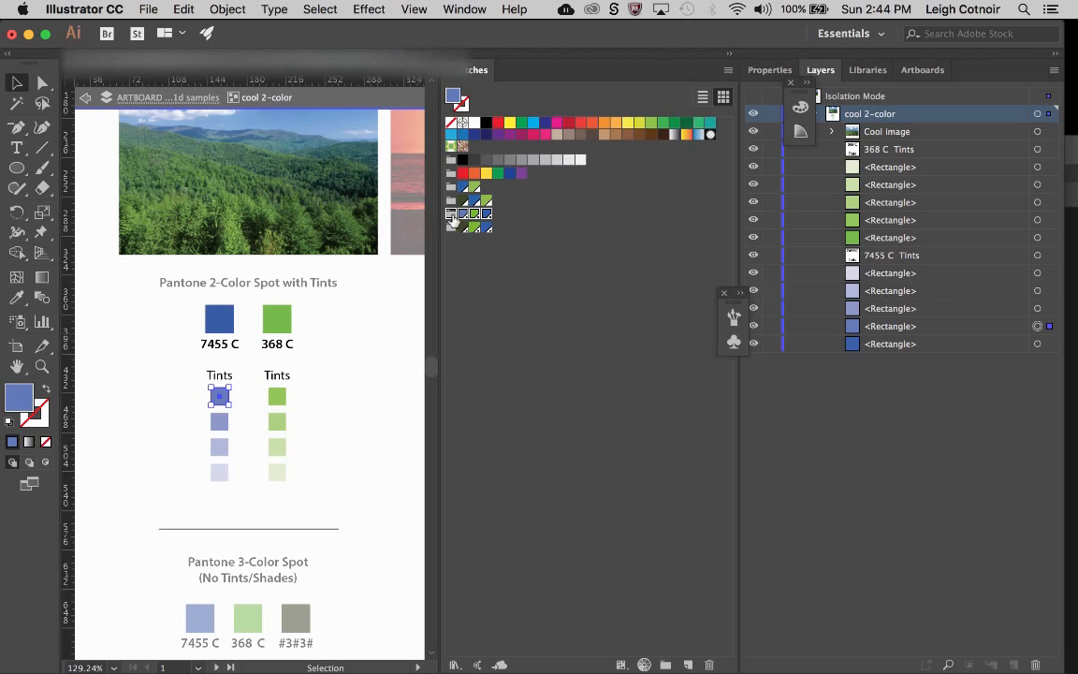
Add the fills of the three remaining 7455 C tint squares as swatches to the 2-color cool Pantone tints group.
click(217, 423)
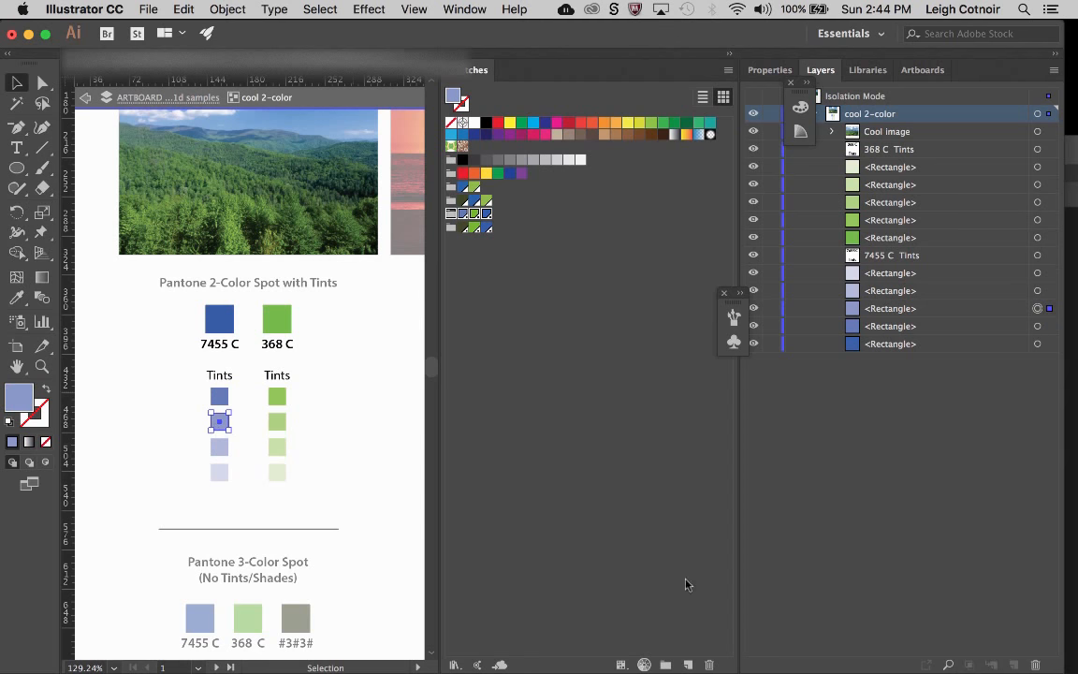
click(688, 666)
click(219, 447)
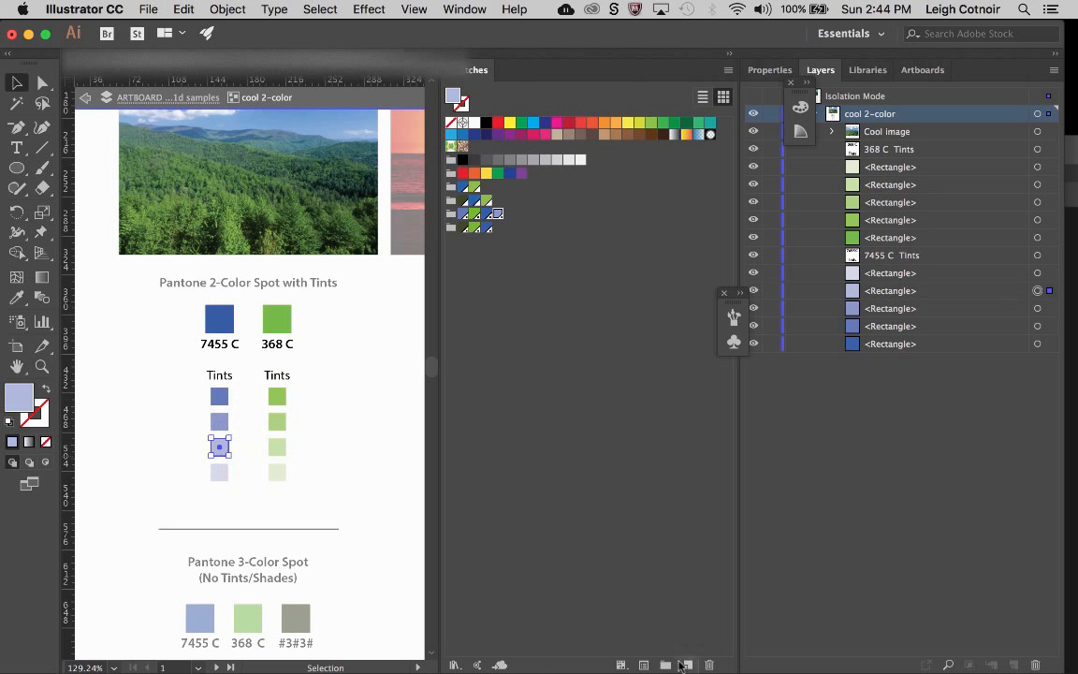
click(688, 665)
click(221, 472)
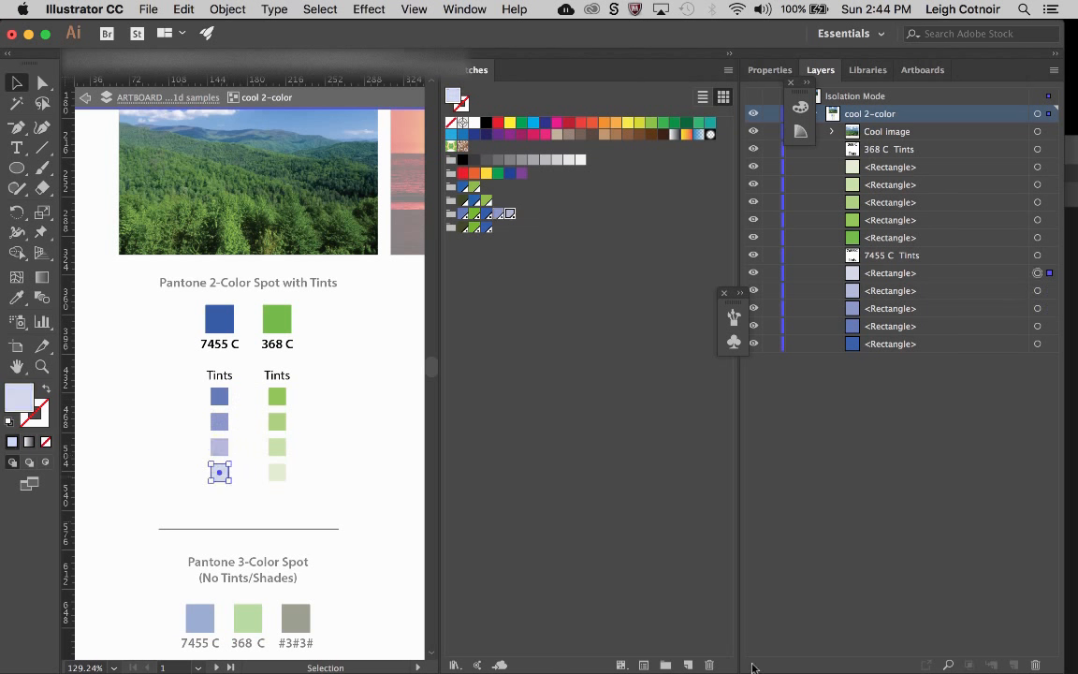
click(689, 665)
Add the fills of all four 368 C tint squares as swatches to the 2-color cool Pantone tints group.
click(279, 397)
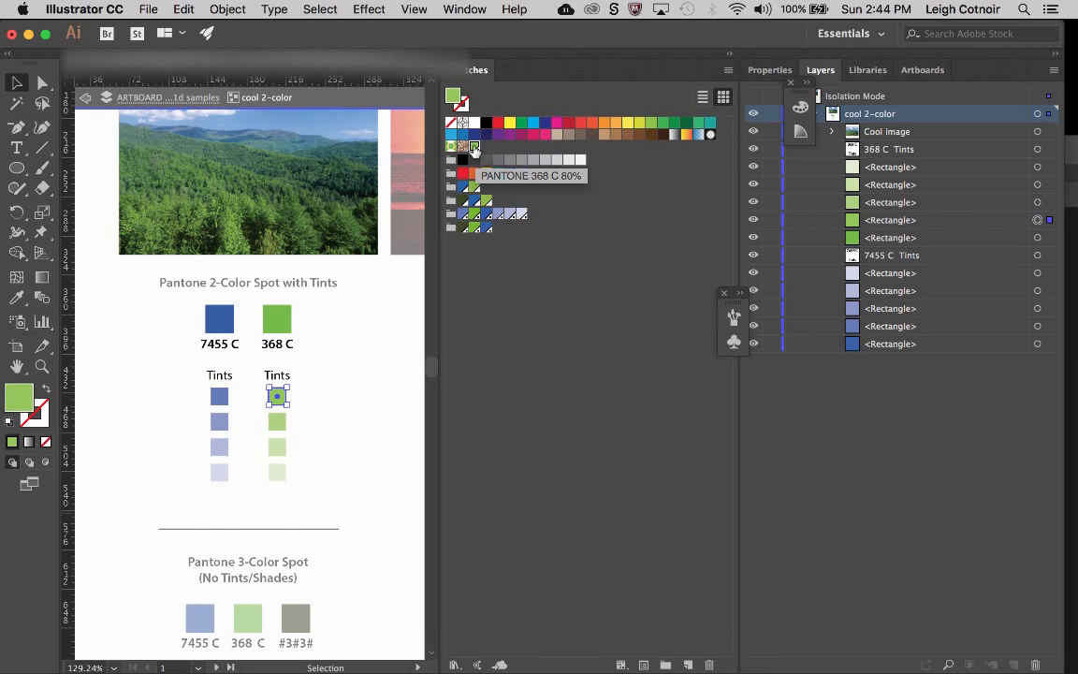
drag(475, 147, 452, 216)
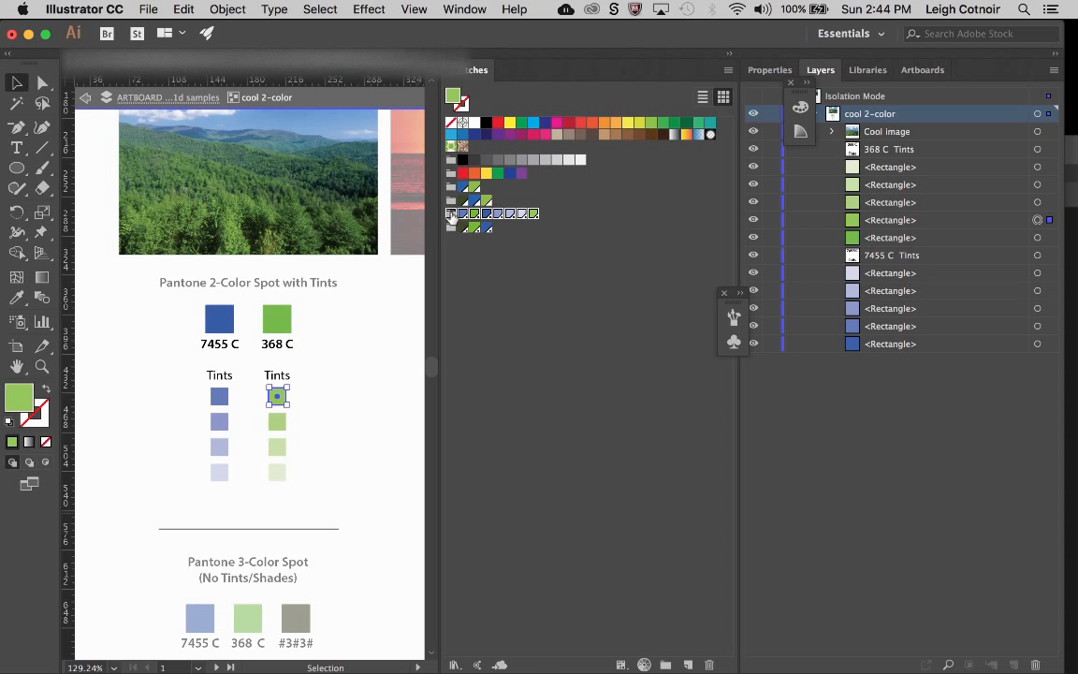
click(277, 421)
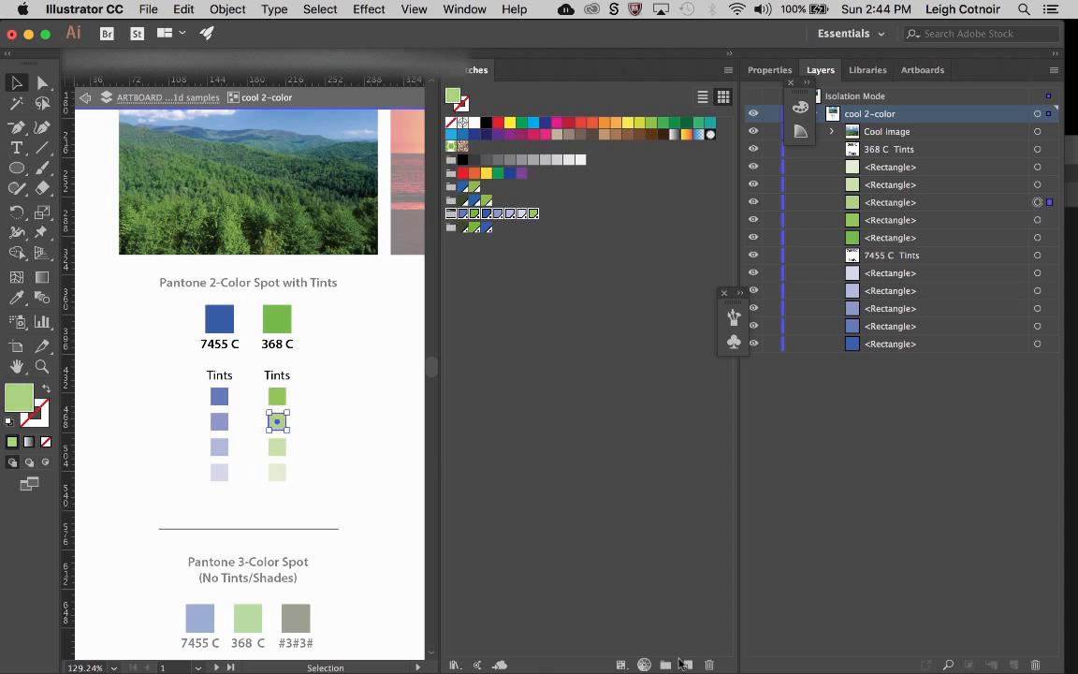
click(688, 665)
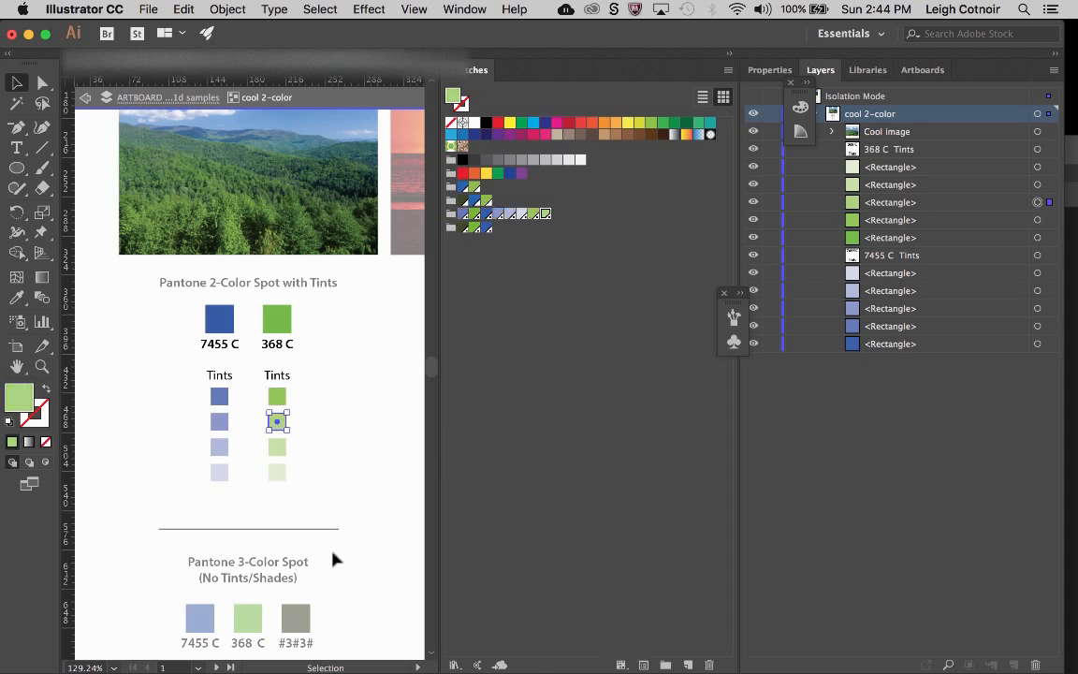
click(277, 451)
click(688, 665)
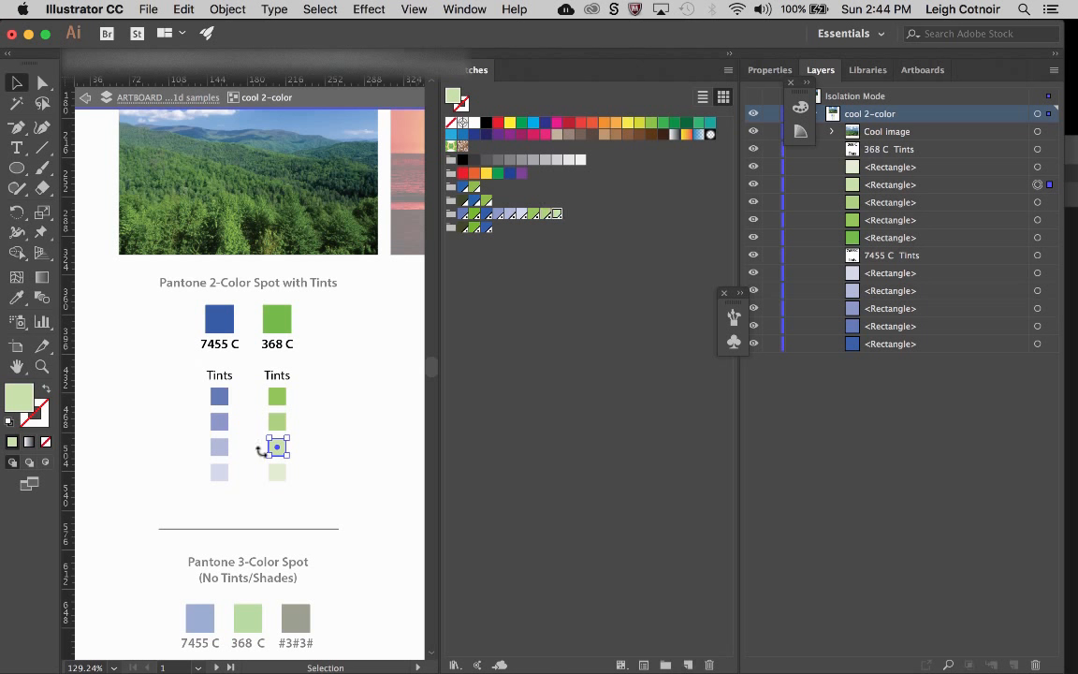
click(278, 473)
click(688, 665)
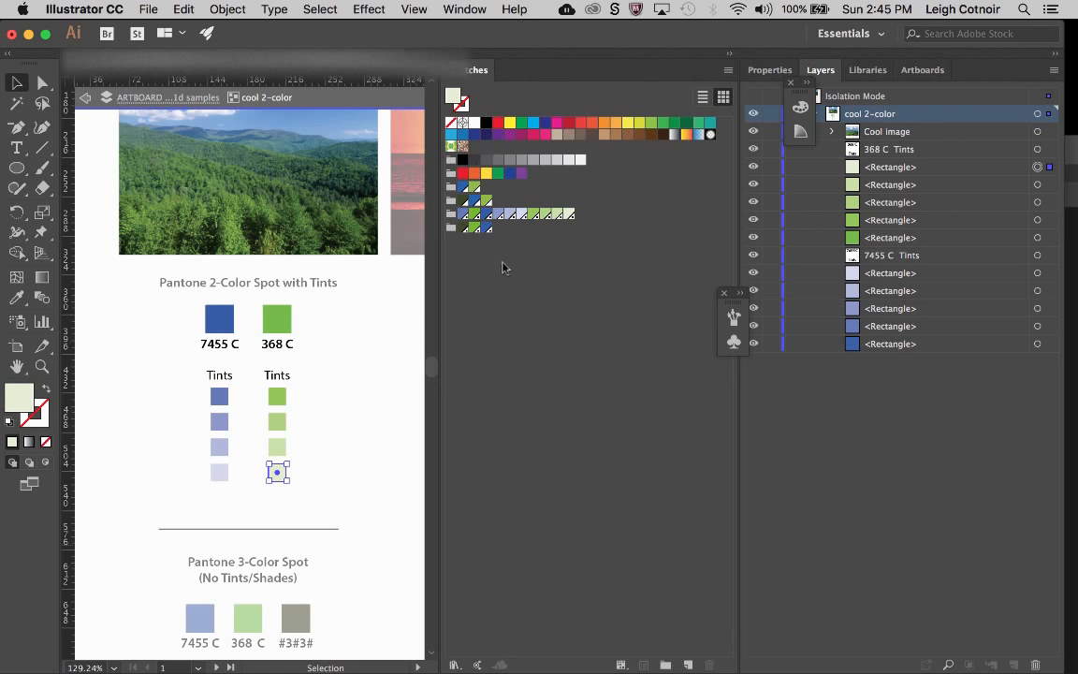
Narrow the swatches area to widen the document view and exit isolation mode for the cool 2-color group.
drag(433, 402, 630, 392)
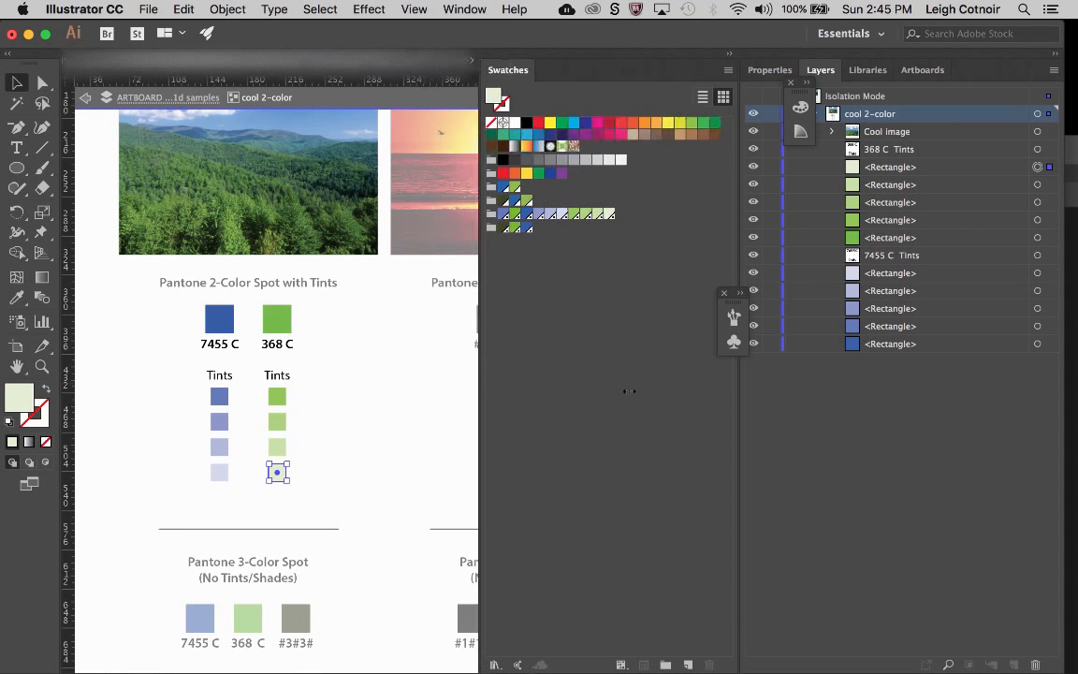
double_click(412, 432)
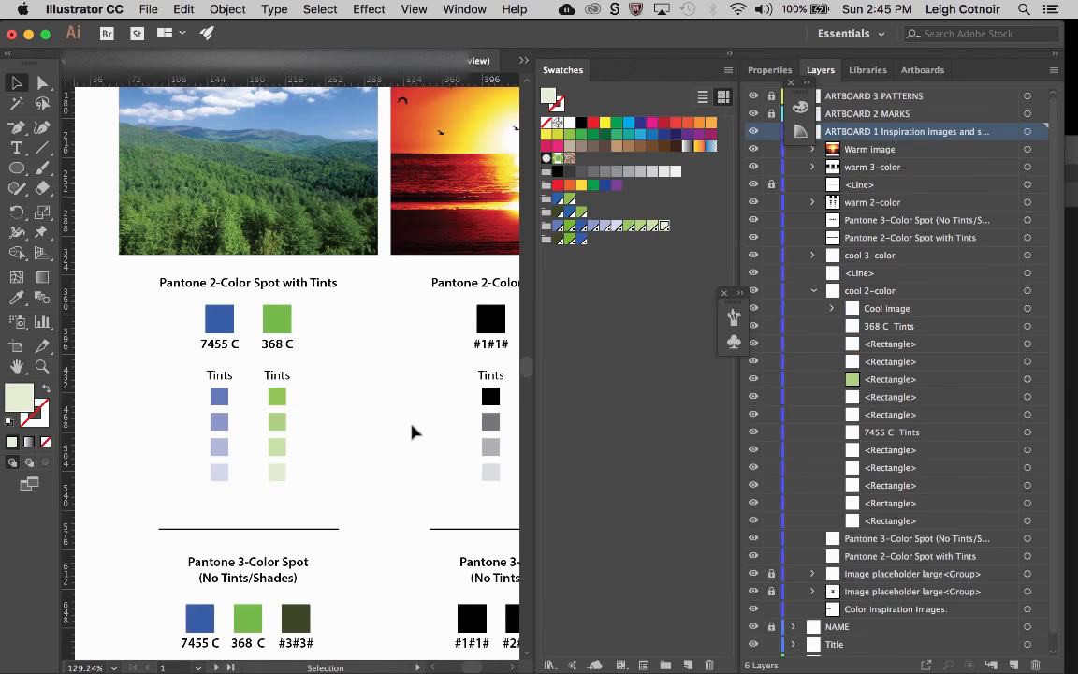
scroll(413, 433, right, 5)
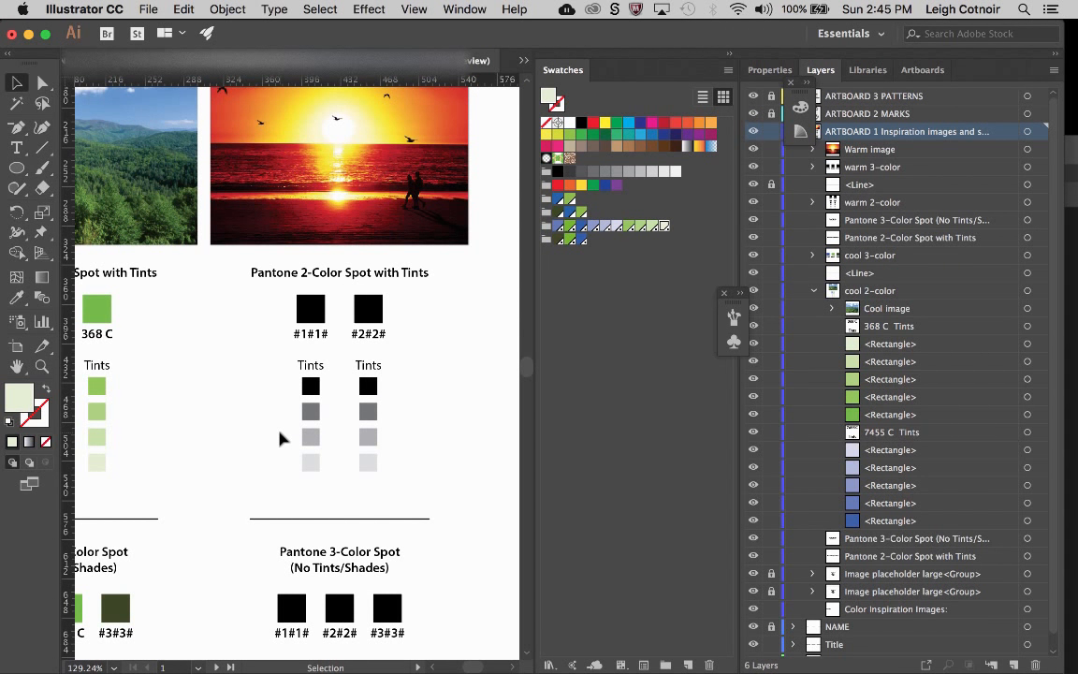
scroll(279, 438, left, 5)
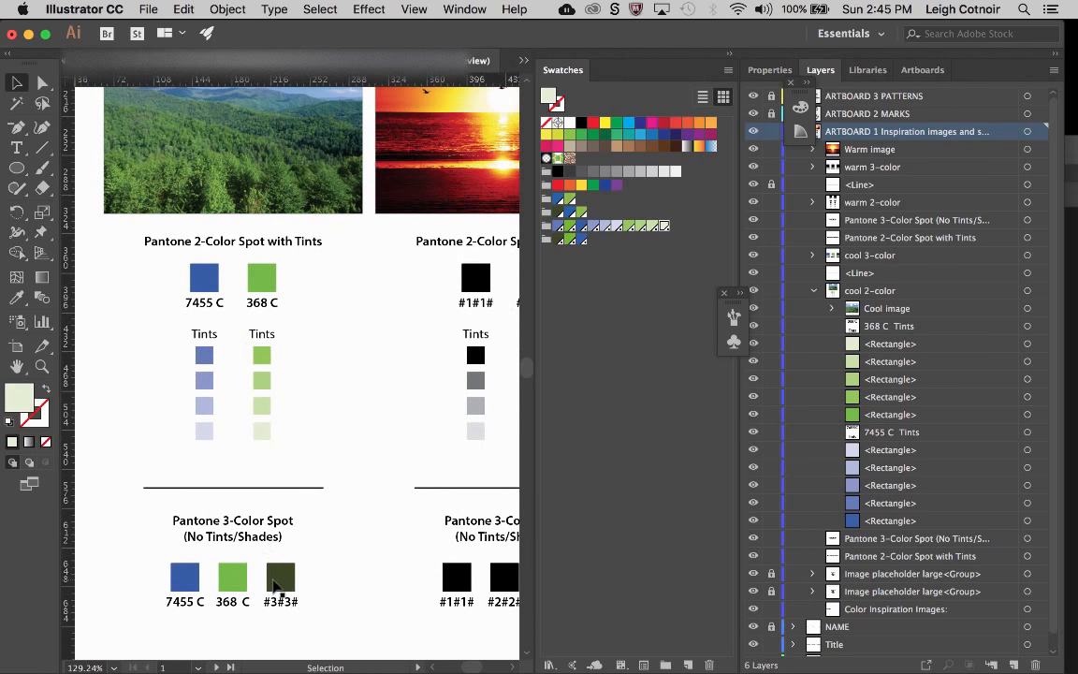
Look up the dark olive color's Pantone number in the 3-Color Cool PANTONE COATED group without changing the artwork.
click(276, 580)
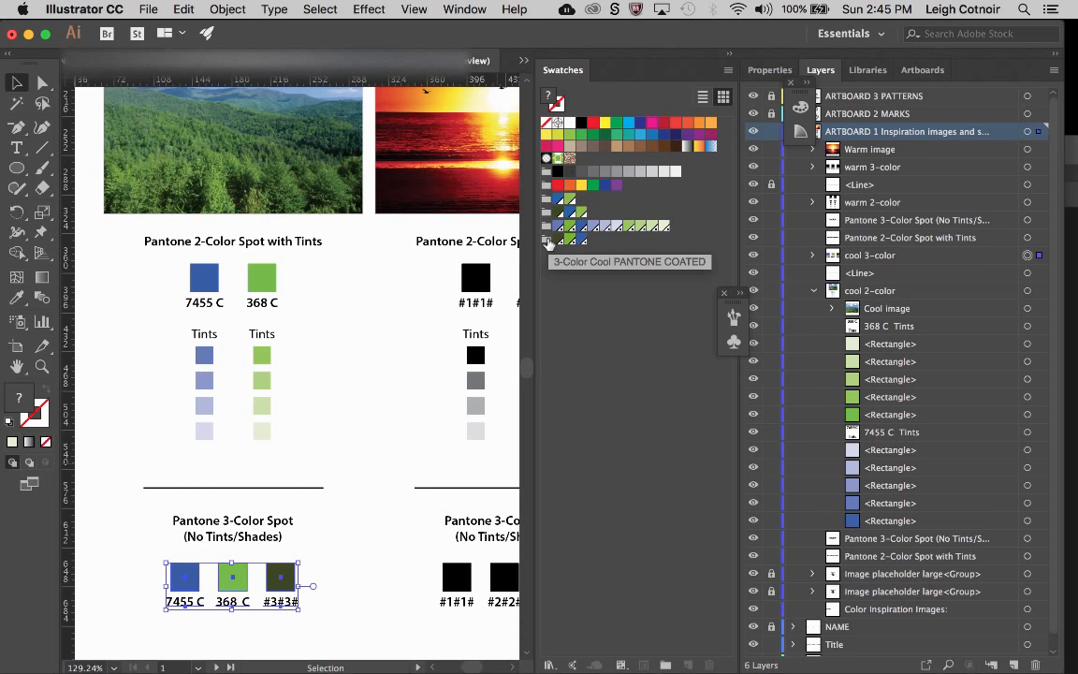
double_click(548, 242)
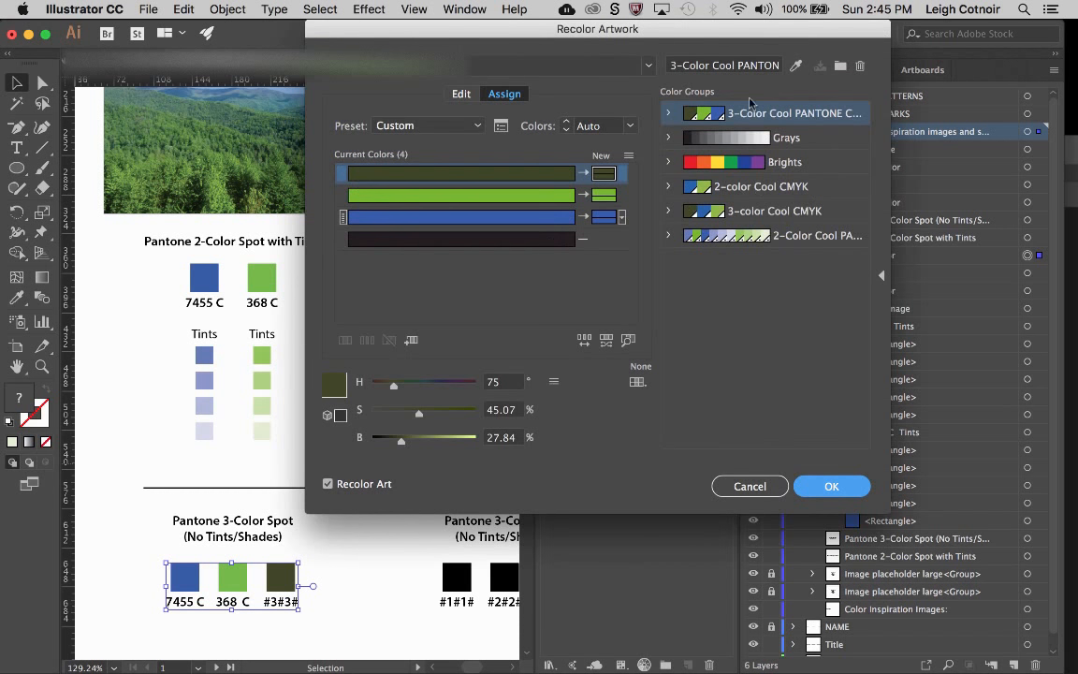
click(669, 112)
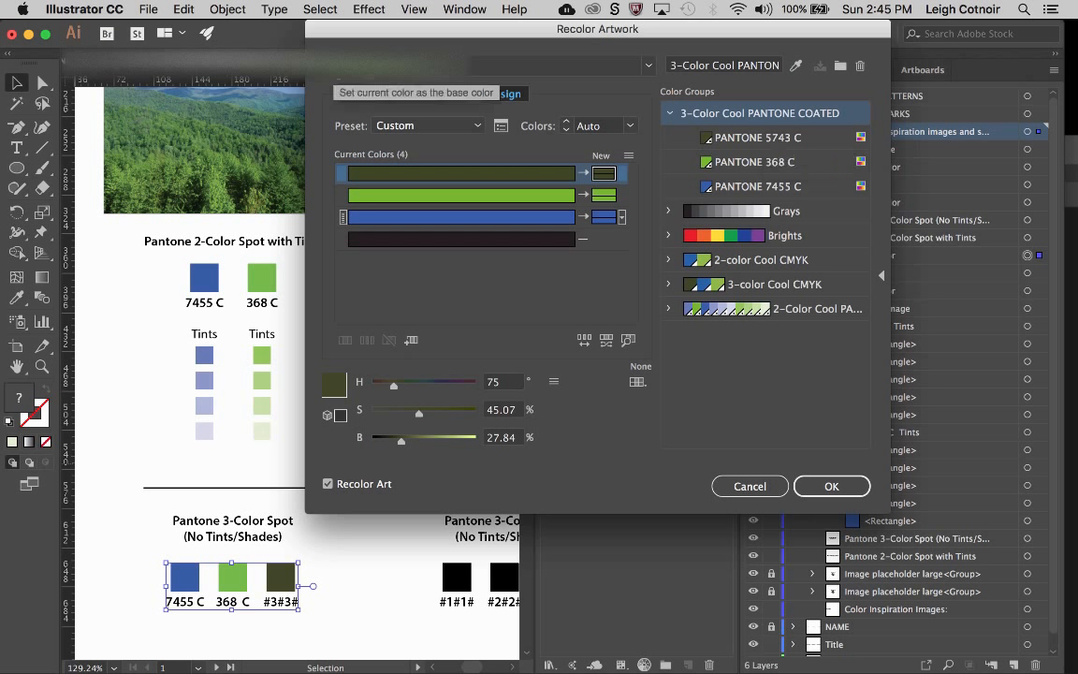
click(750, 486)
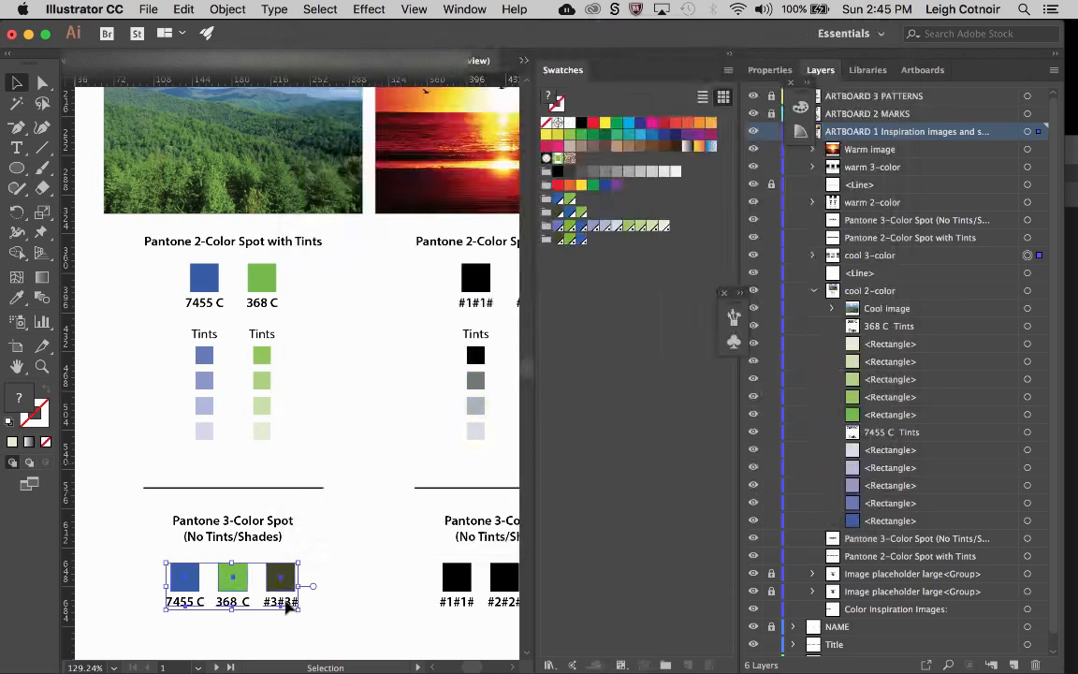
Replace the #3#3# placeholder under the dark olive square with 5743 C and exit isolation mode.
double_click(287, 607)
triple_click(288, 607)
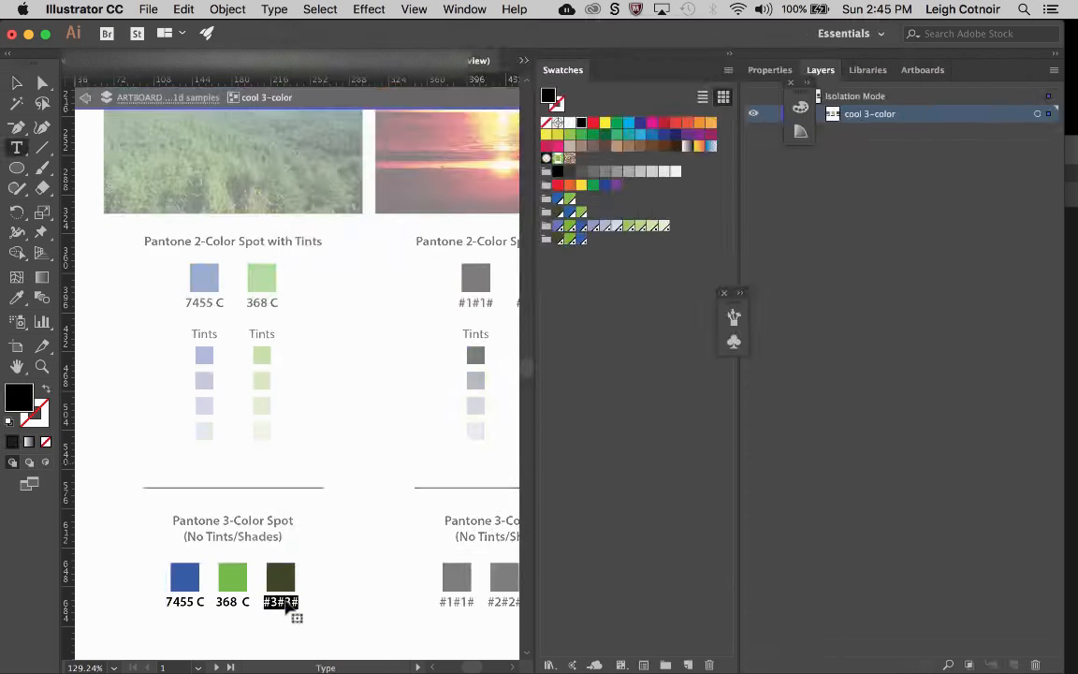
text(5743 C)
key(Escape)
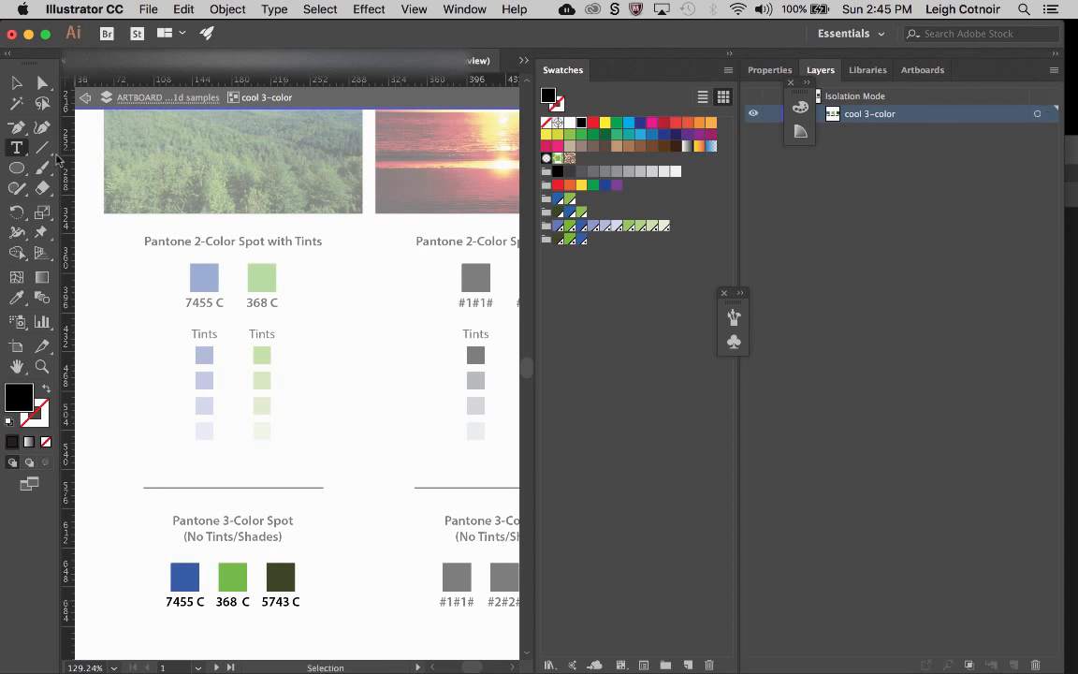
double_click(361, 464)
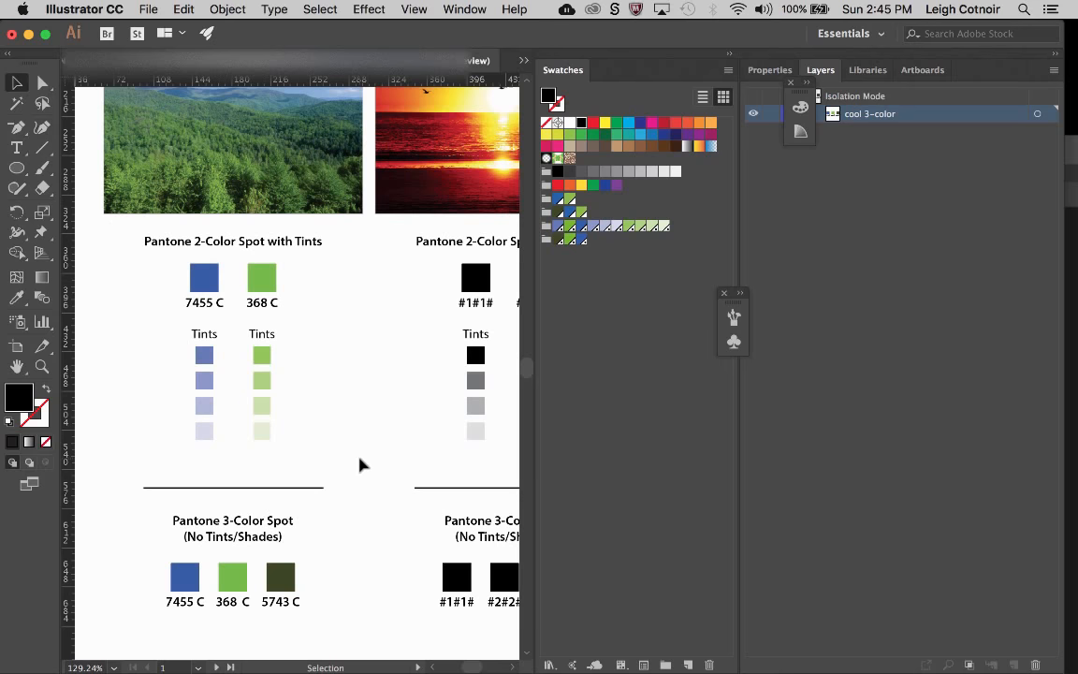
key(super+0)
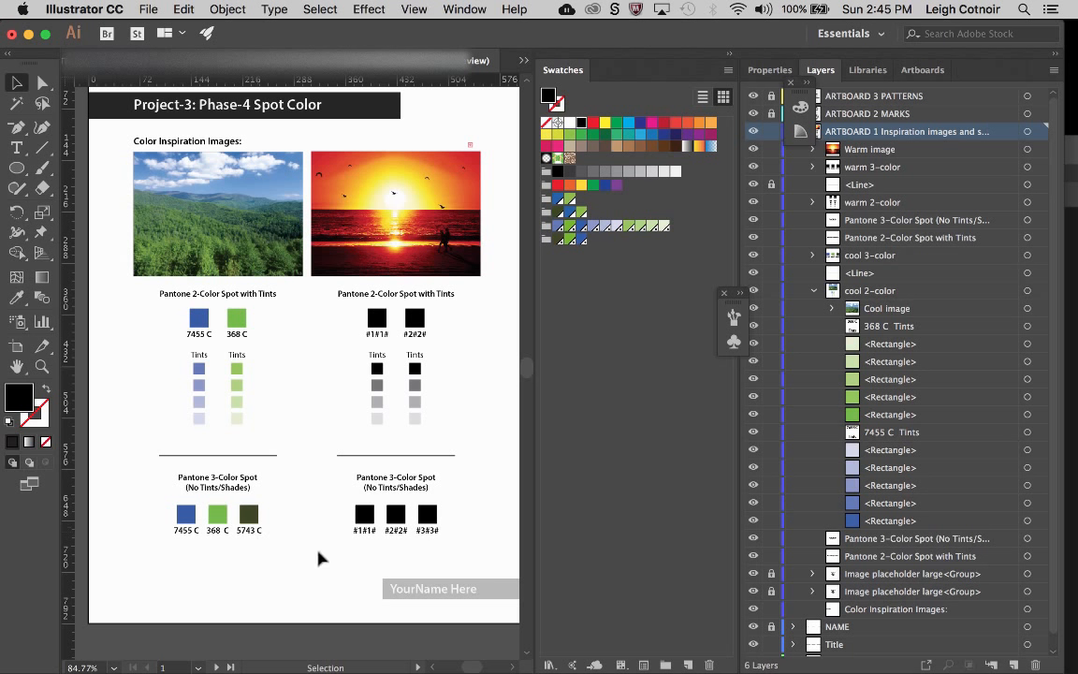
key(a)
key(v)
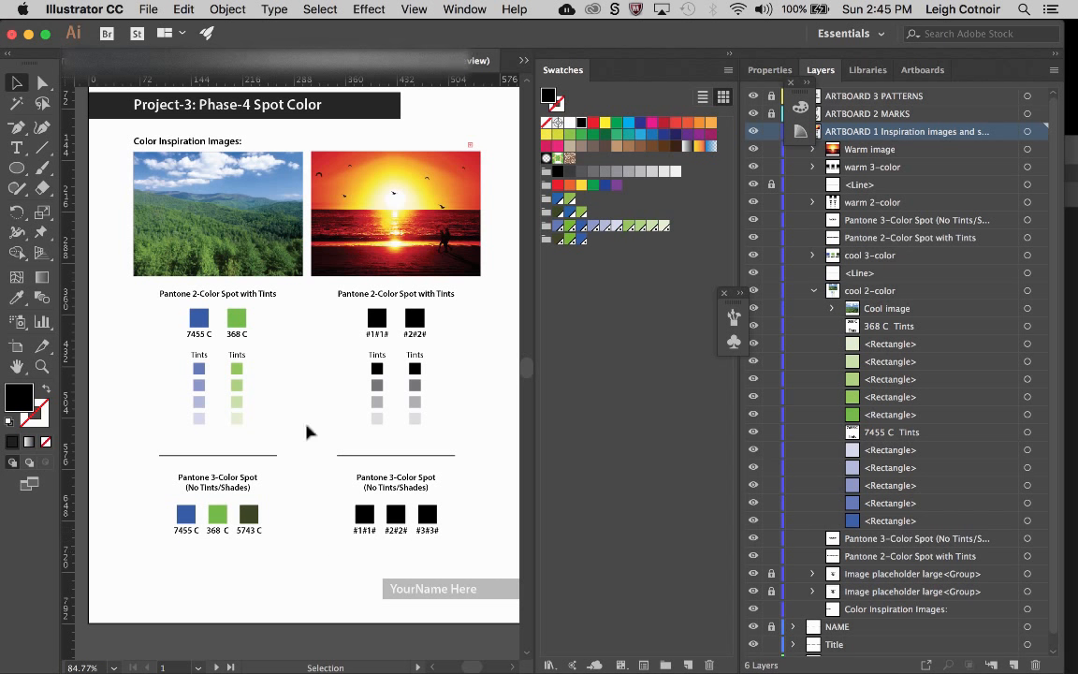